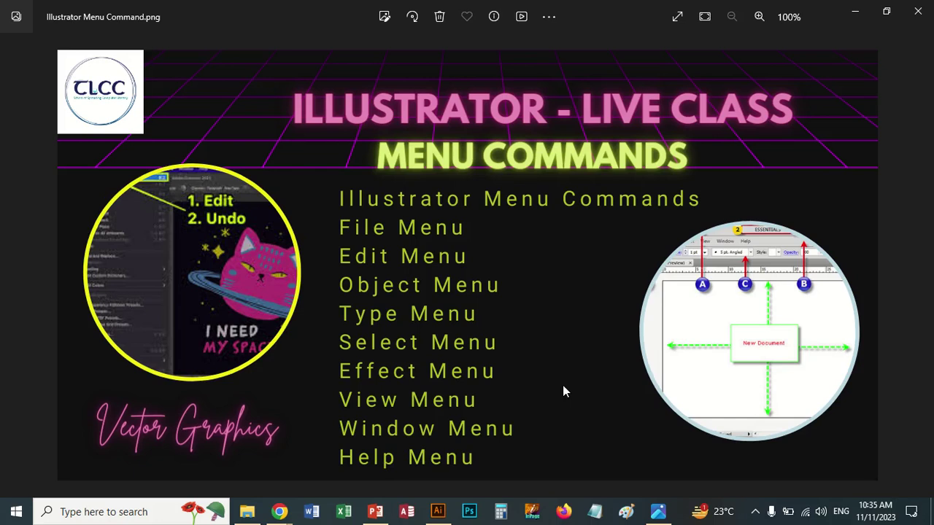
Close Magazine Ad-1/2, Newspaper ad-1/2 and Untitled-2 unsaved, keeping only Untitled-1
click(438, 512)
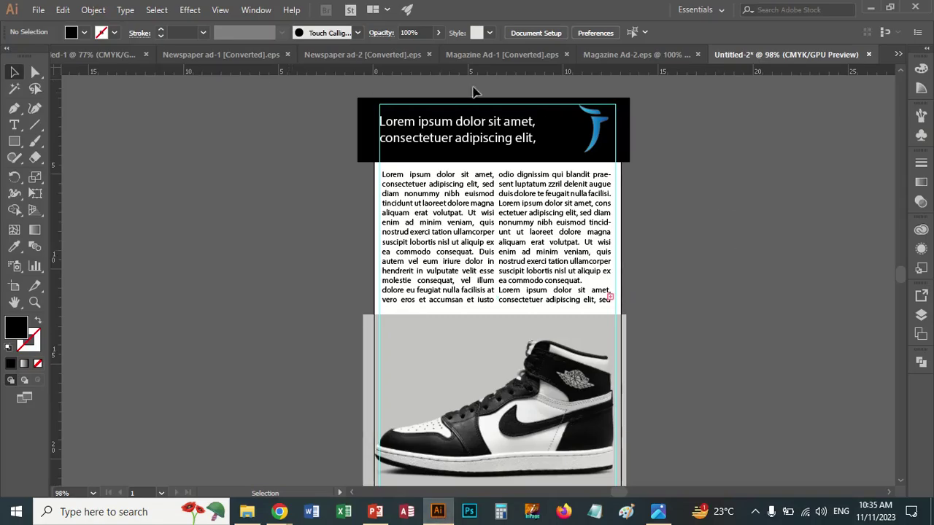
click(697, 54)
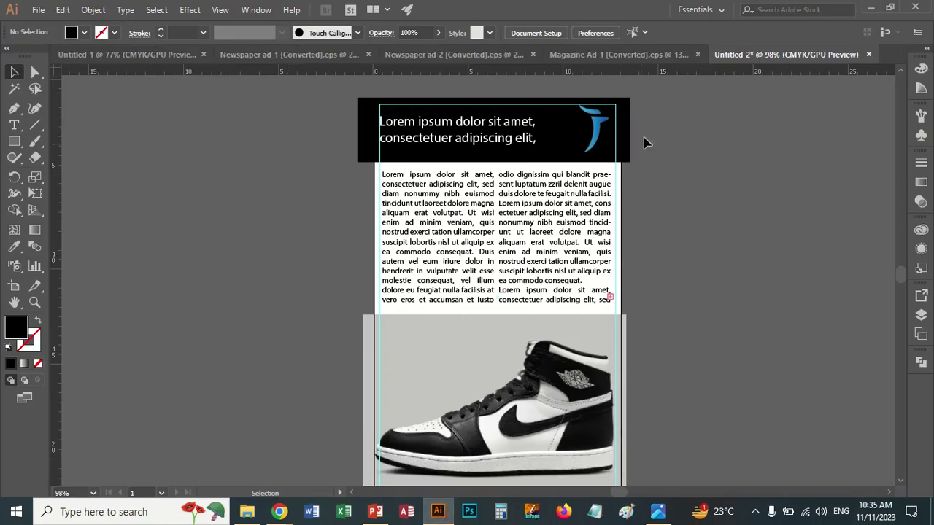
click(870, 54)
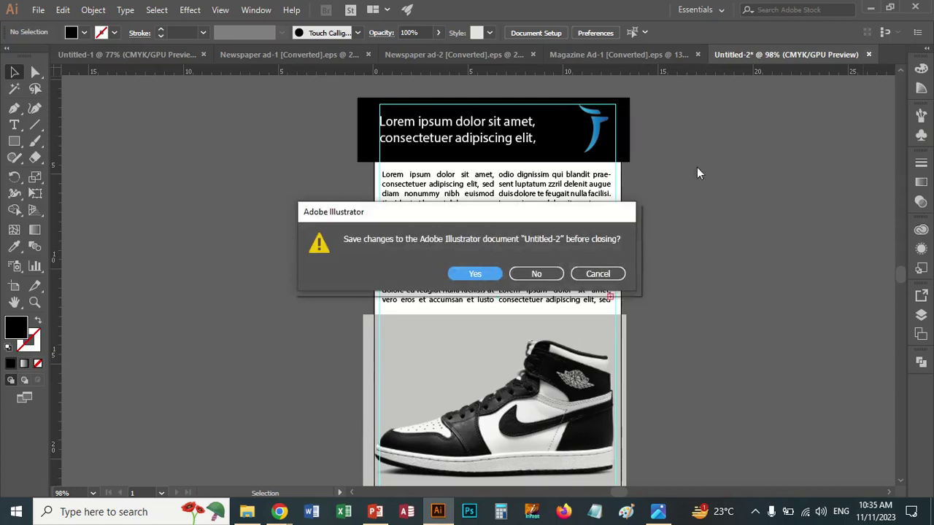
click(559, 273)
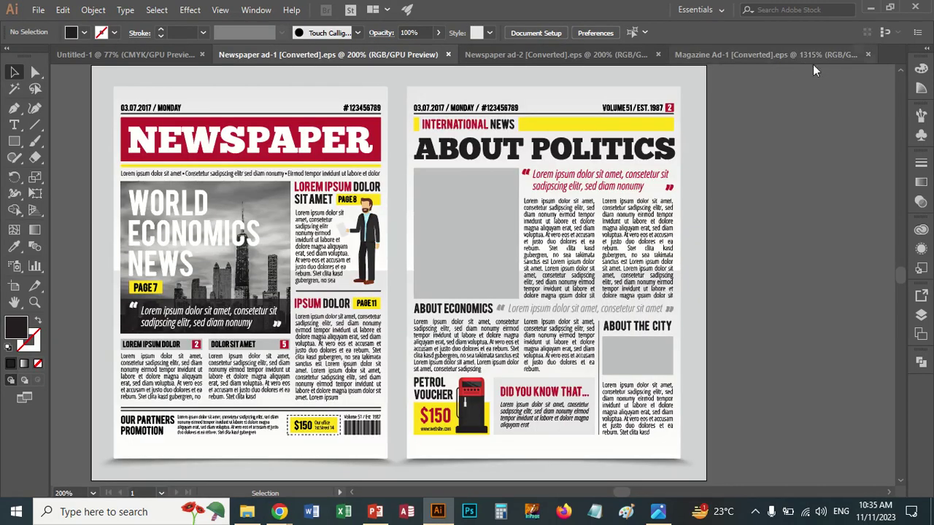
click(867, 54)
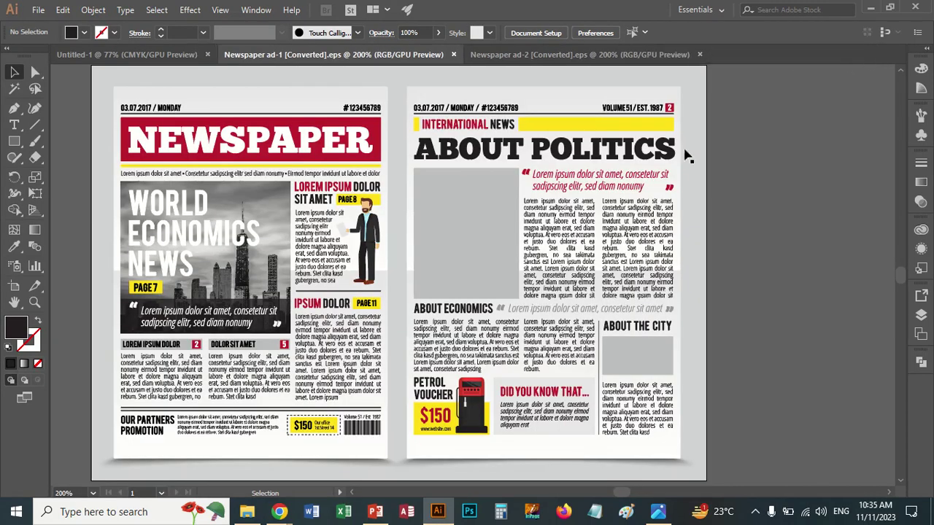
click(699, 54)
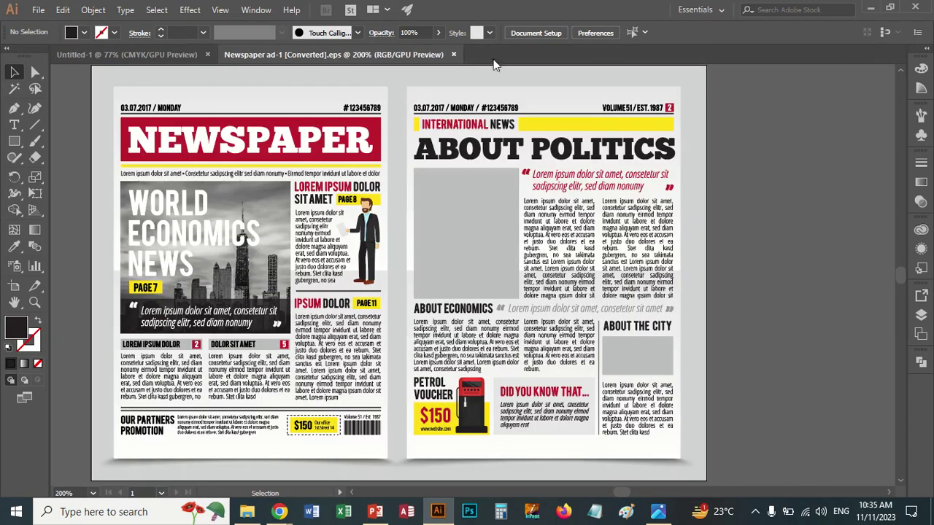
click(454, 54)
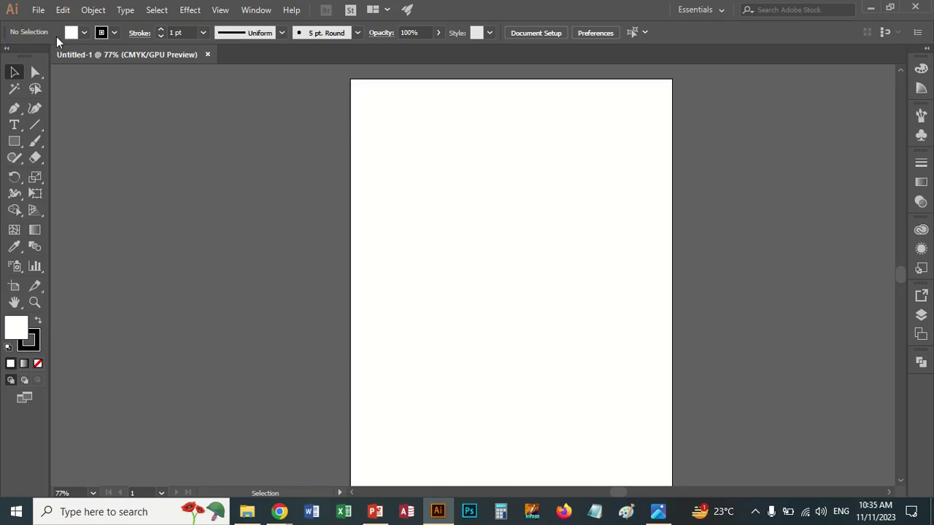
Open New from Template, cancel it without creating a document, and reopen the File menu
click(39, 11)
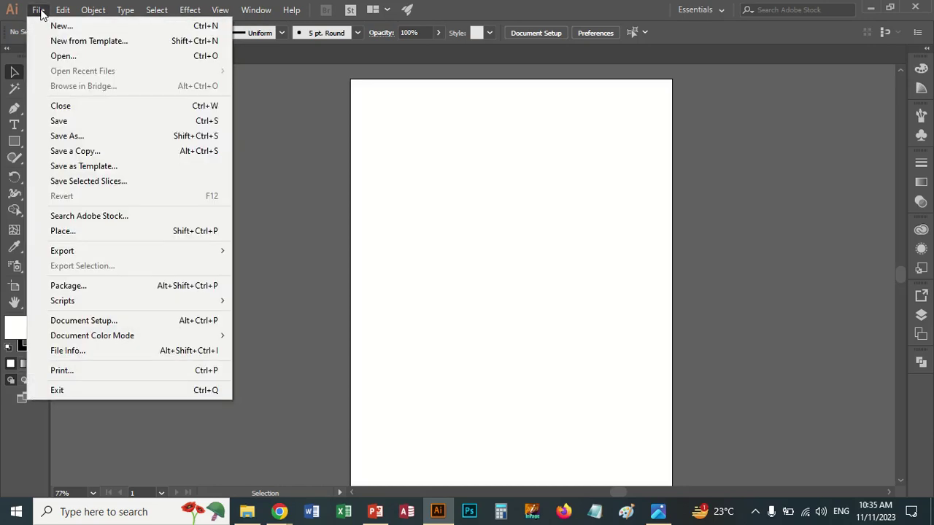
click(320, 192)
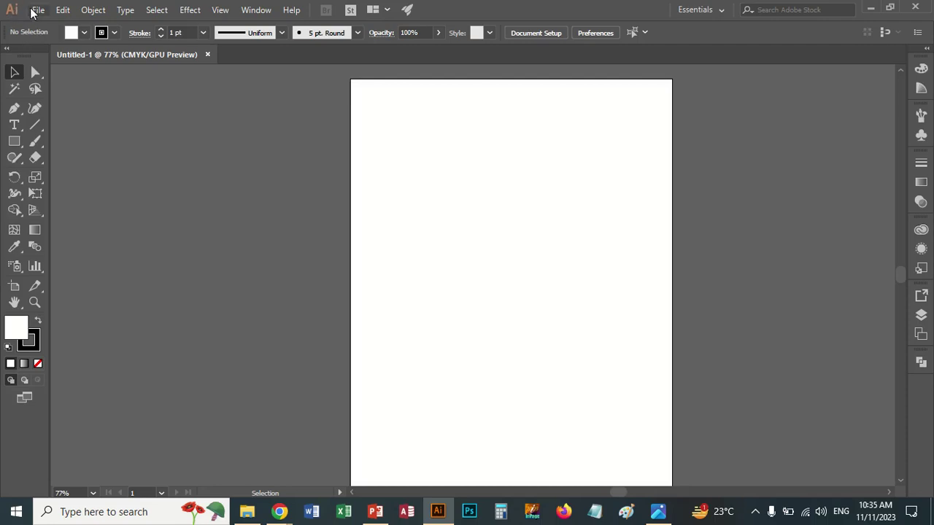
click(37, 11)
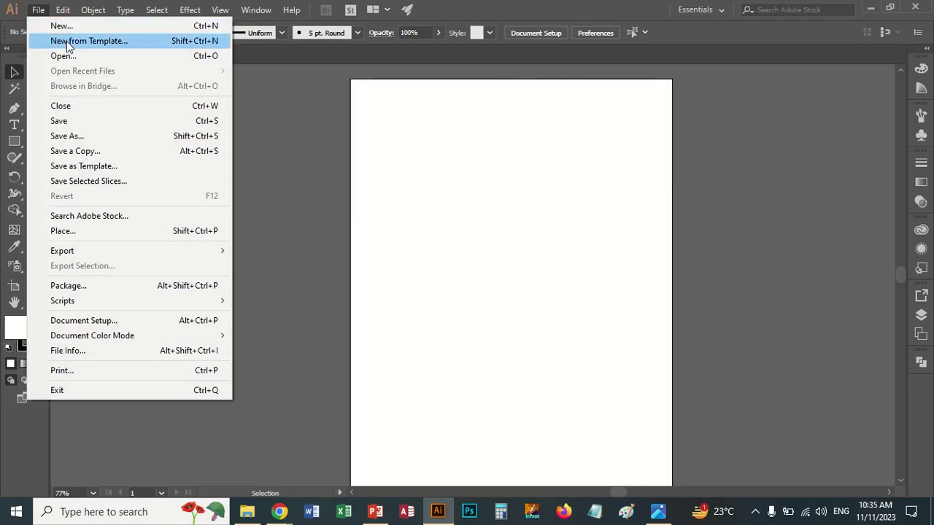
click(67, 45)
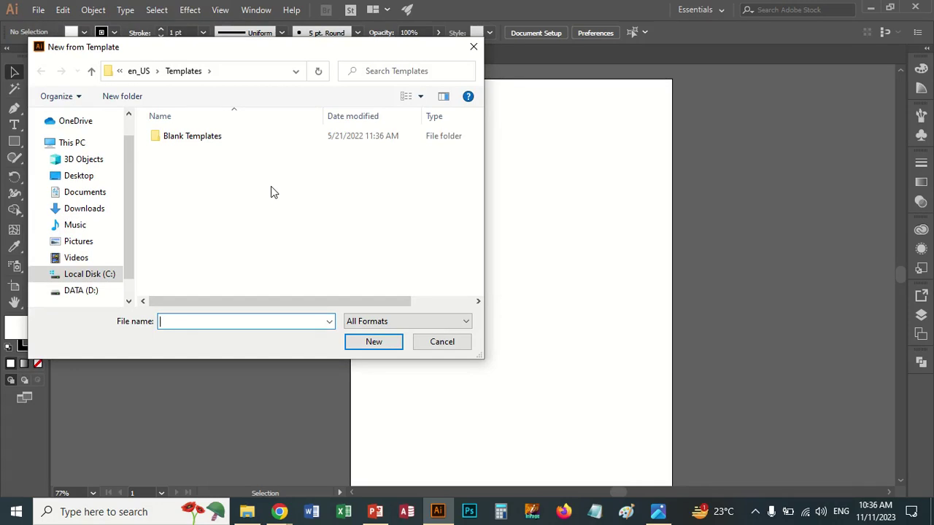
click(437, 344)
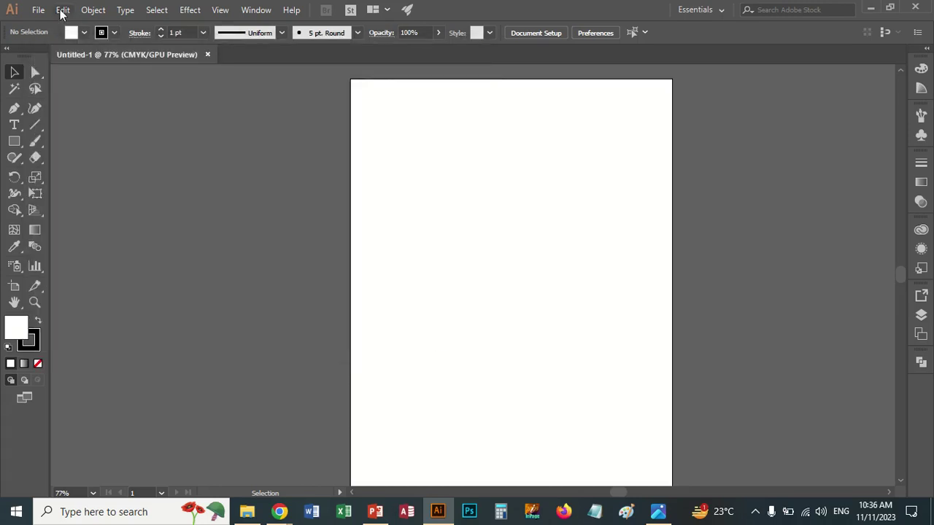
click(38, 10)
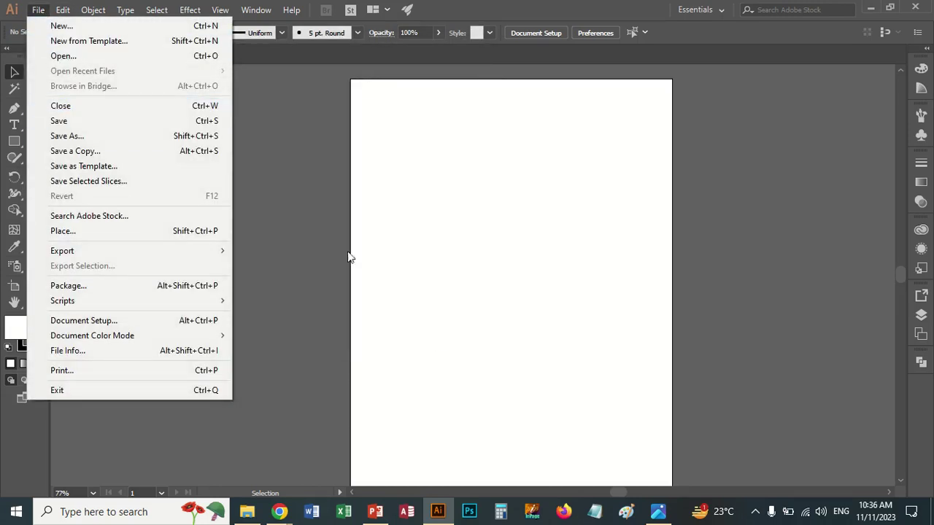
Open Newspaper ad-1 from Downloads > Illustrator Project Advertisement > Advertisements in Illustrator
click(247, 512)
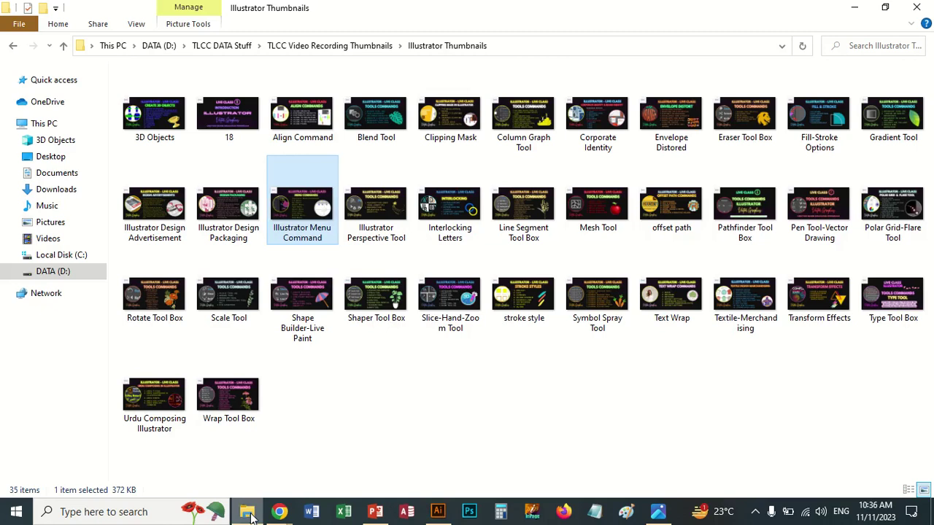
click(66, 190)
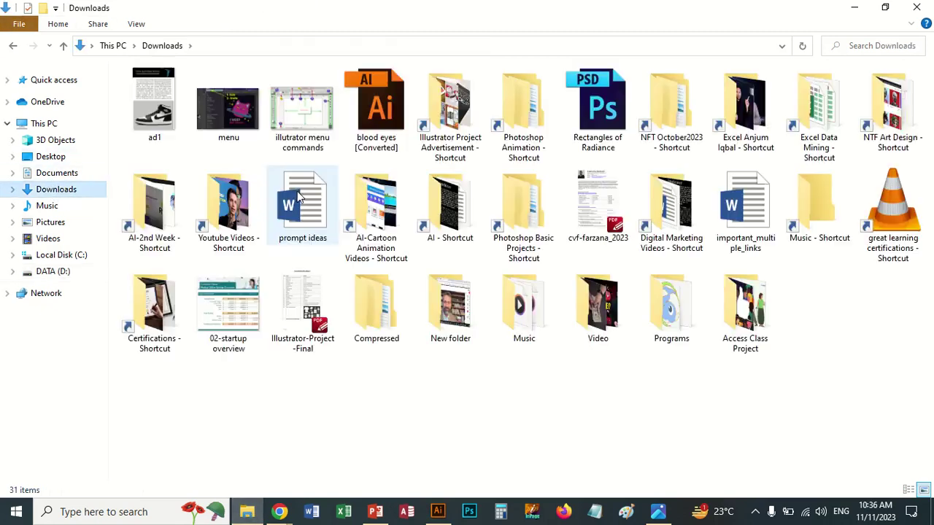
double_click(438, 146)
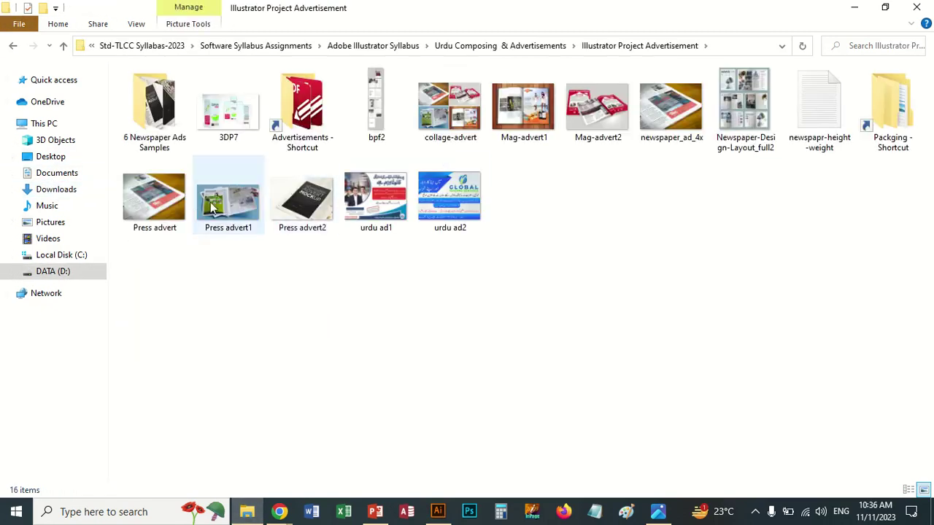
double_click(284, 155)
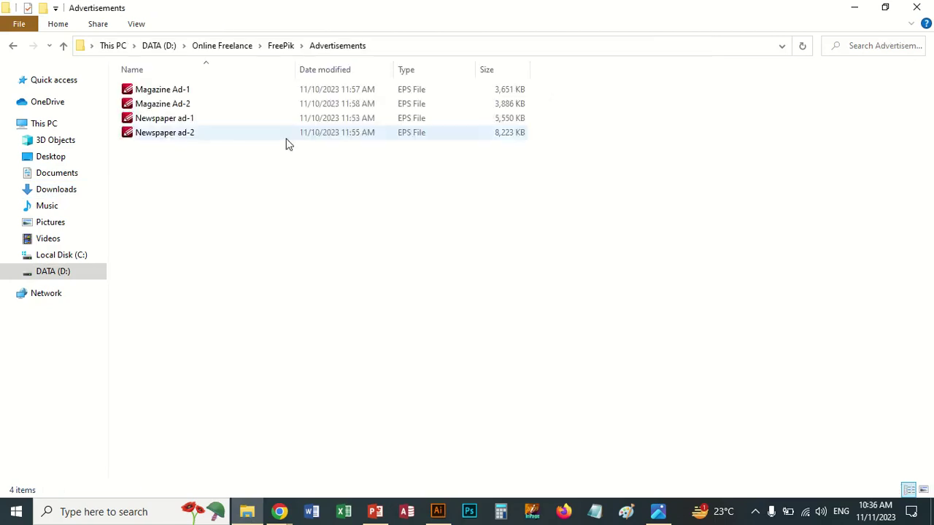
right_click(168, 122)
mouse_move(202, 235)
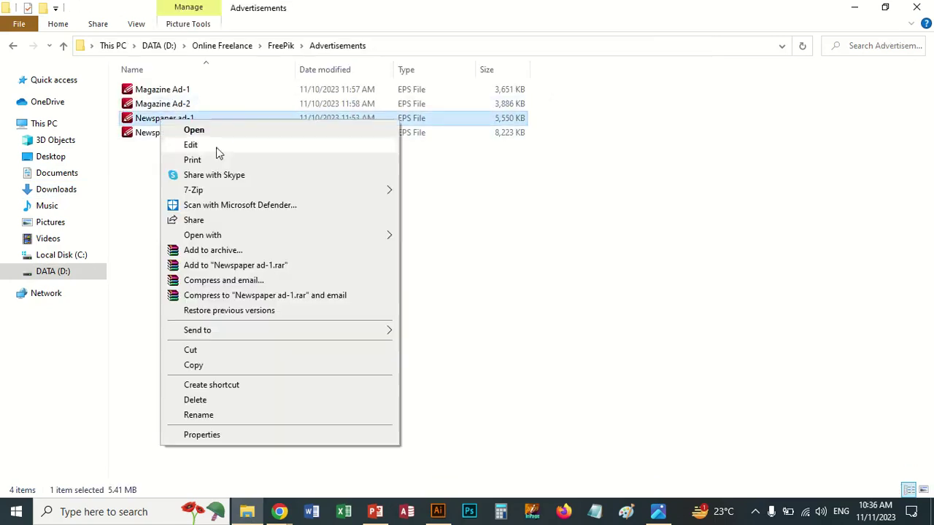
click(427, 251)
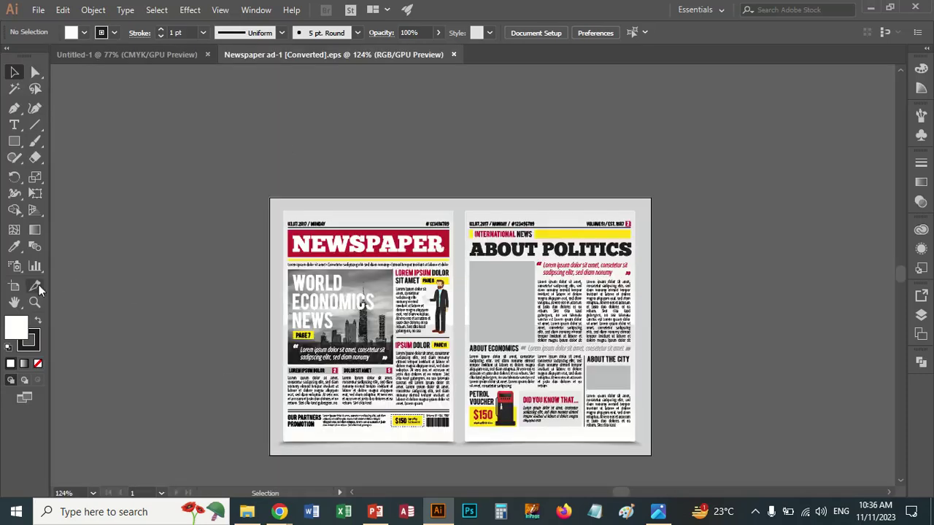
Zoom into the newspaper's left page and isolate its group for editing
click(35, 302)
click(376, 317)
click(595, 245)
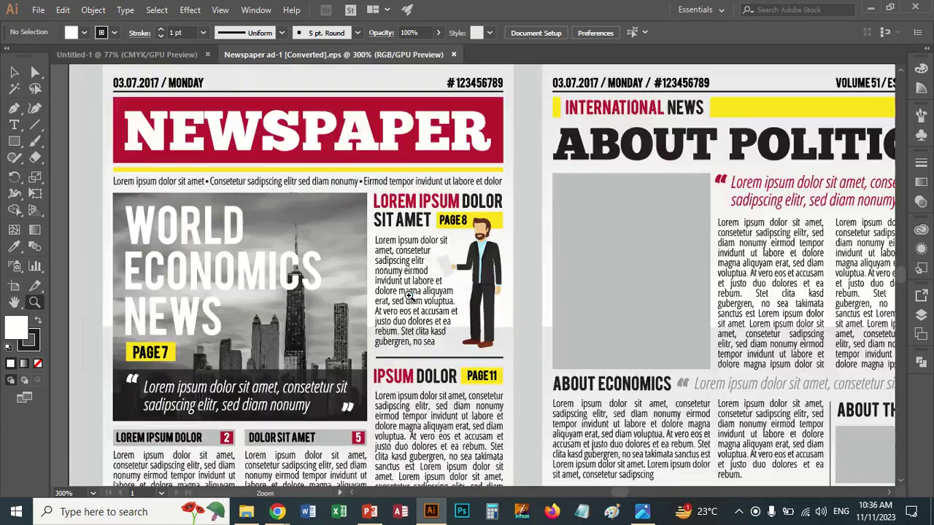
click(595, 246)
click(13, 72)
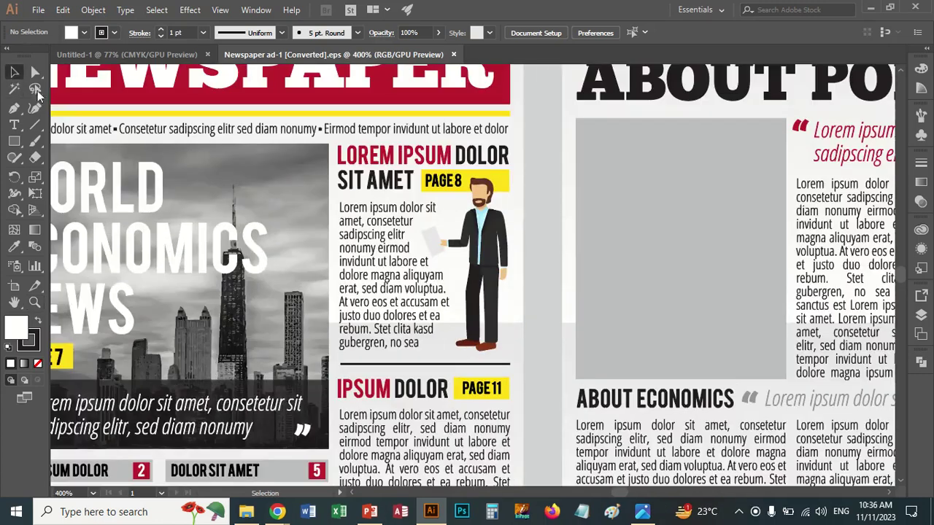
click(373, 225)
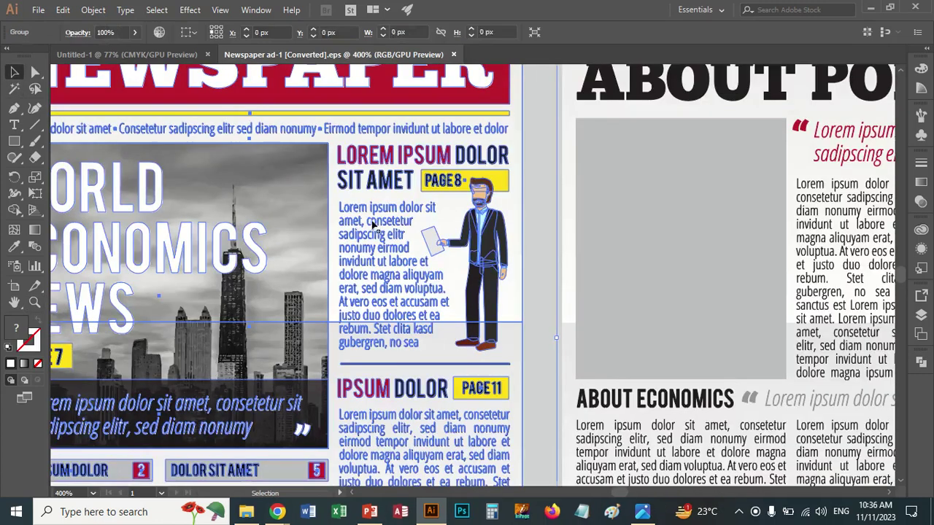
double_click(400, 333)
Inspect the body text, businessman figure, heading, PAGE 8 label and box, then return to Untitled-1
click(398, 310)
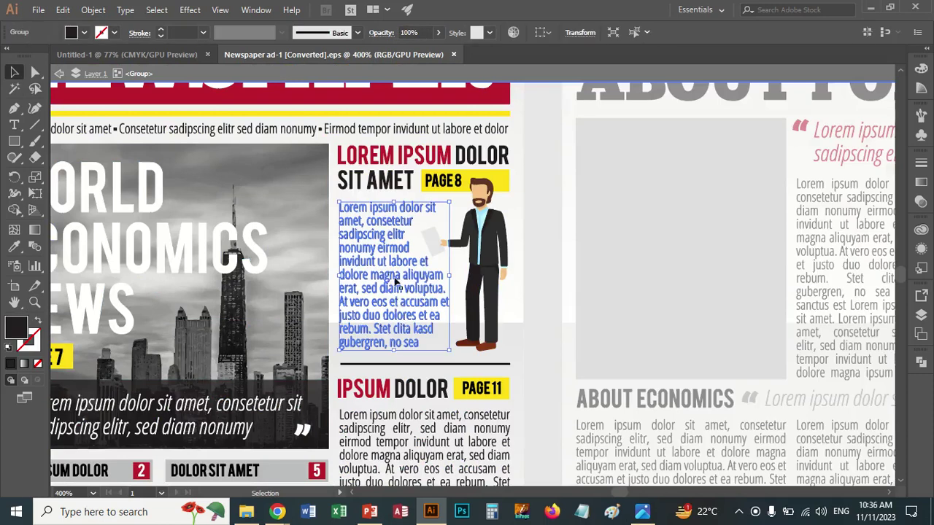
click(484, 266)
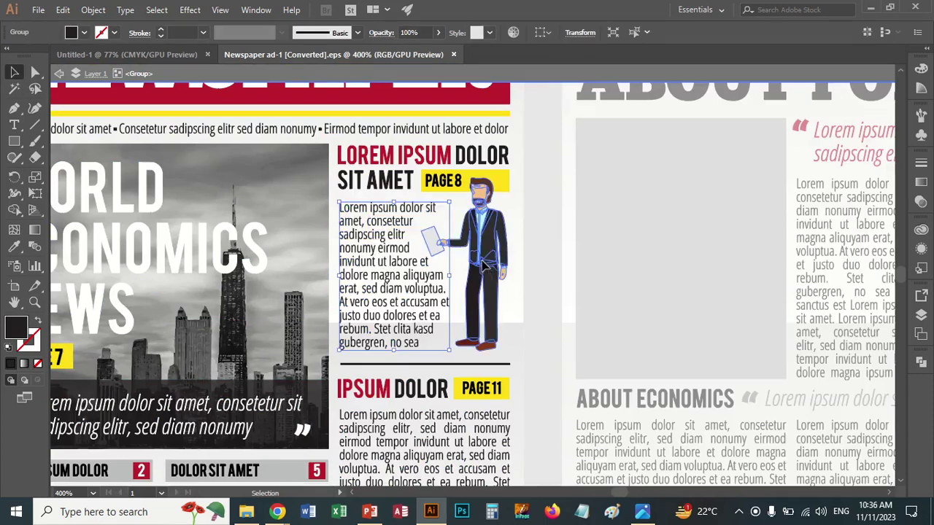
click(402, 162)
click(454, 182)
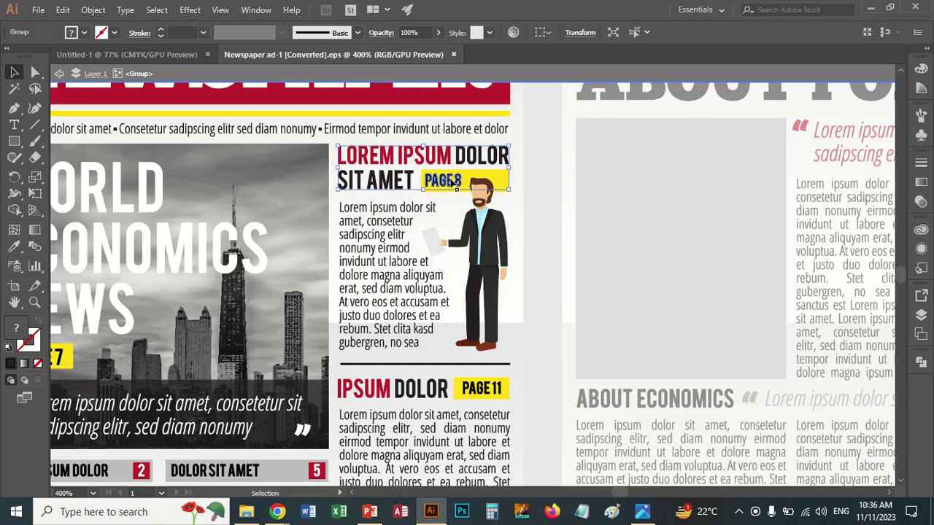
click(509, 187)
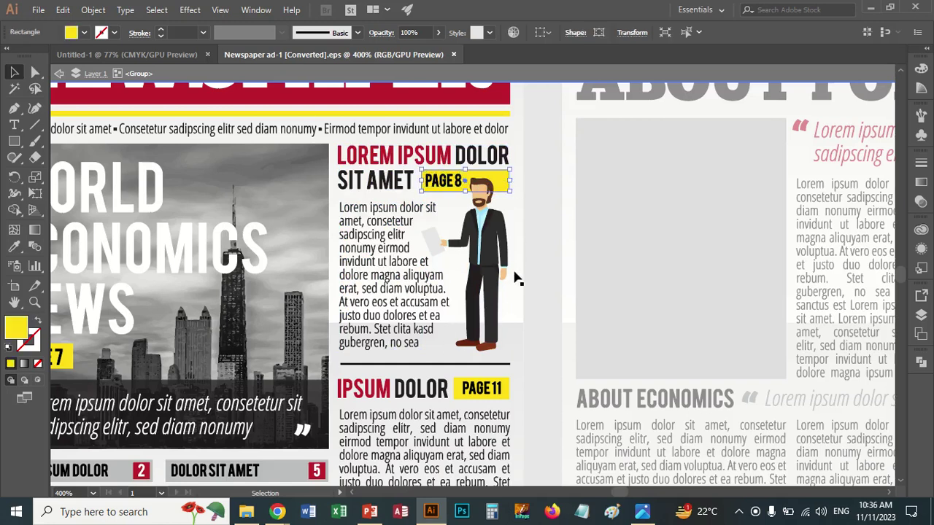
click(163, 51)
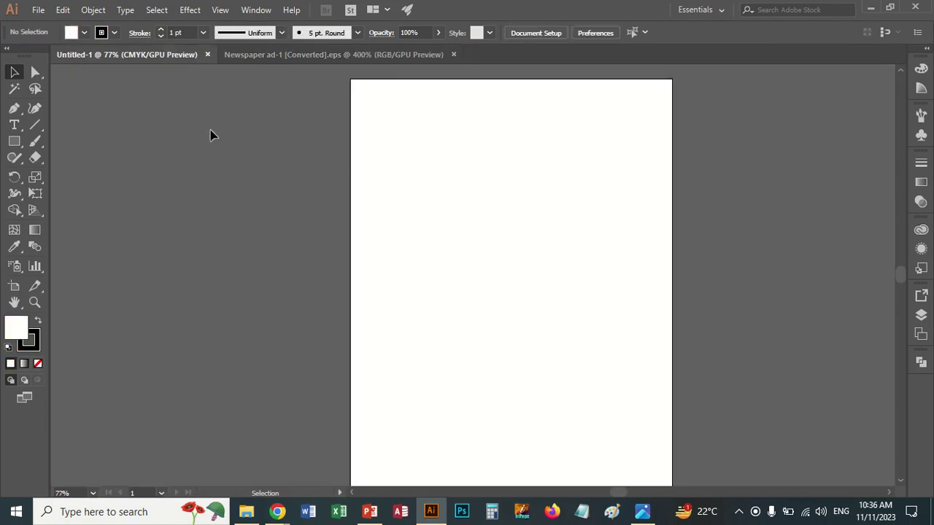
Show the File > Export submenu with Export As over the blank Untitled-1
click(38, 12)
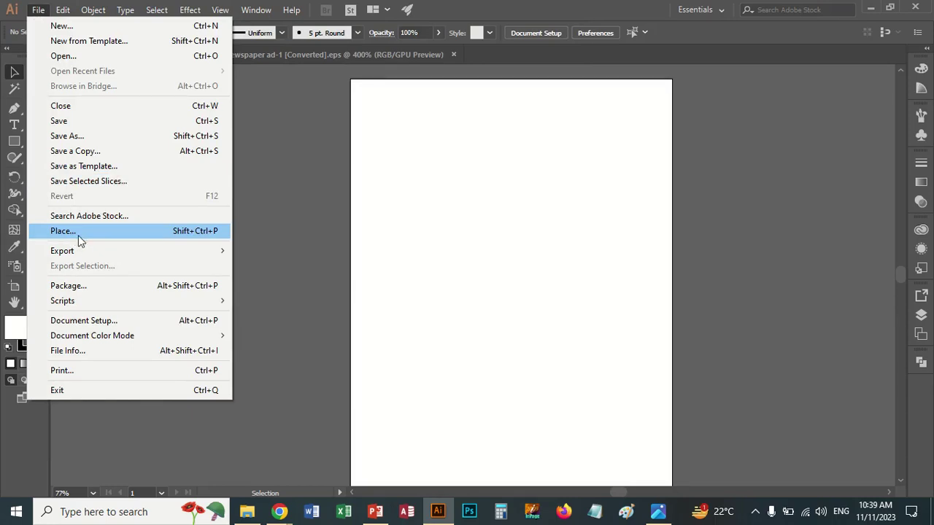
mouse_move(62, 251)
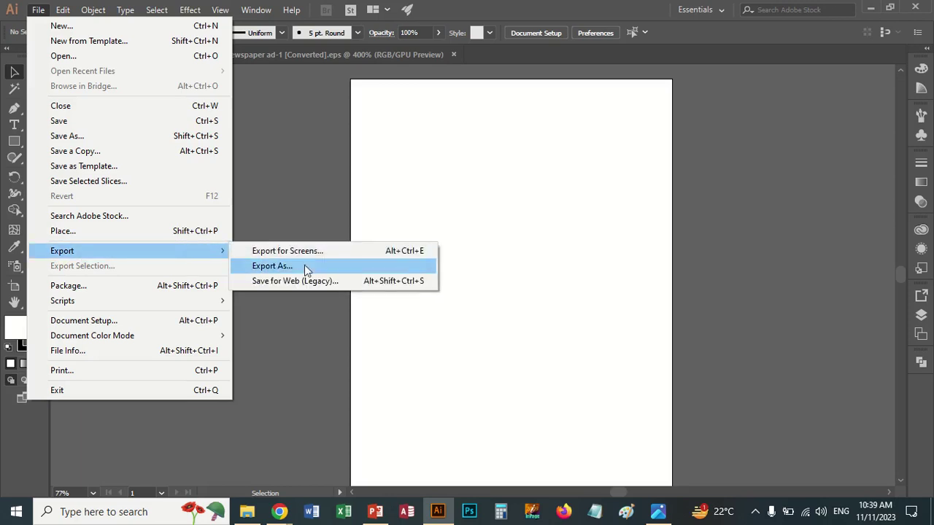
Open Export As, review the file types keeping JPEG, then cancel without exporting
click(304, 266)
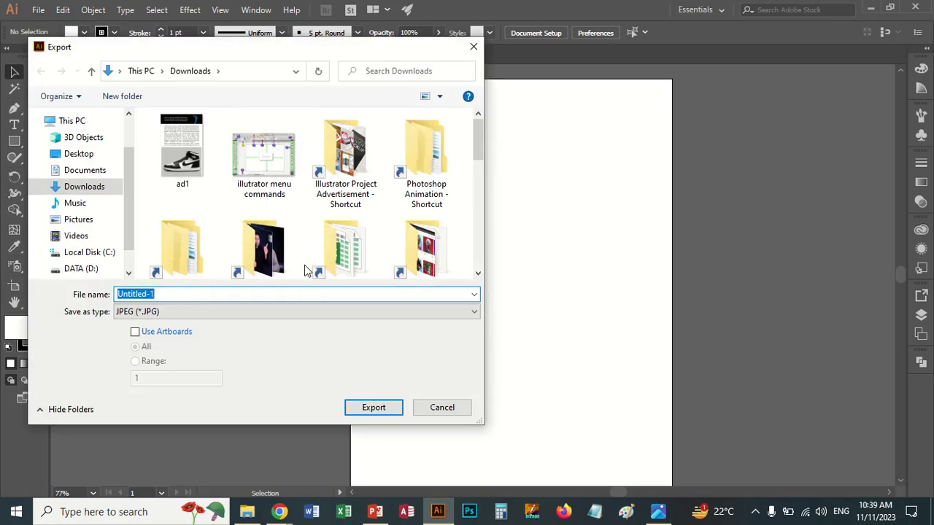
click(186, 312)
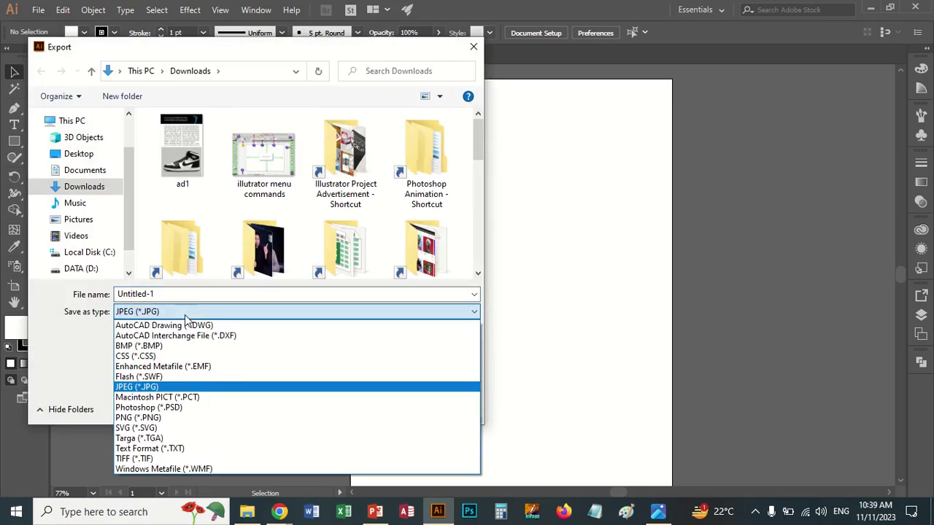
click(573, 430)
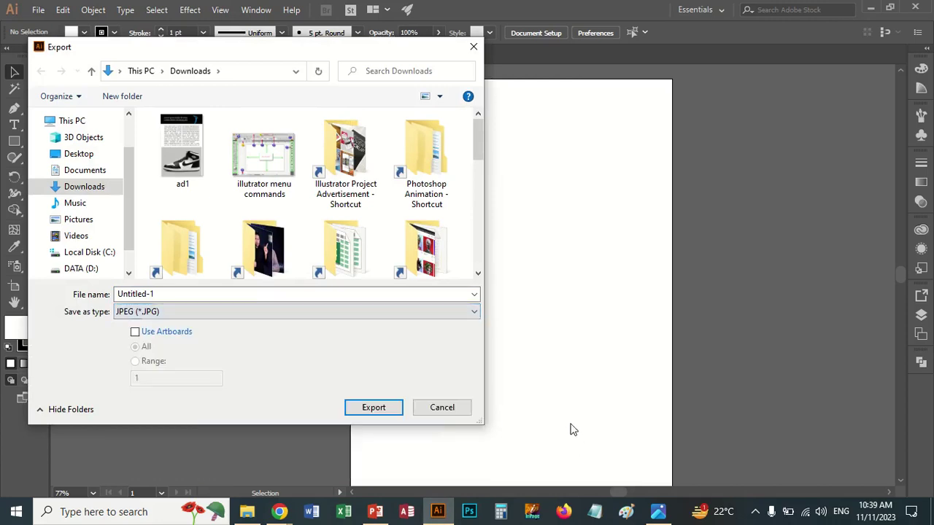
click(442, 408)
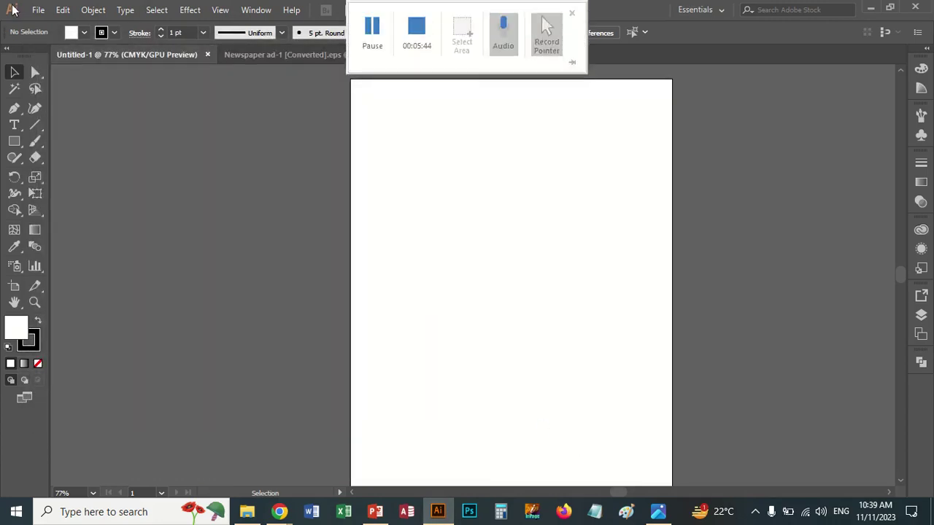
Browse the File menu, then bring Newspaper ad-1 [Converted].eps to the front
click(38, 9)
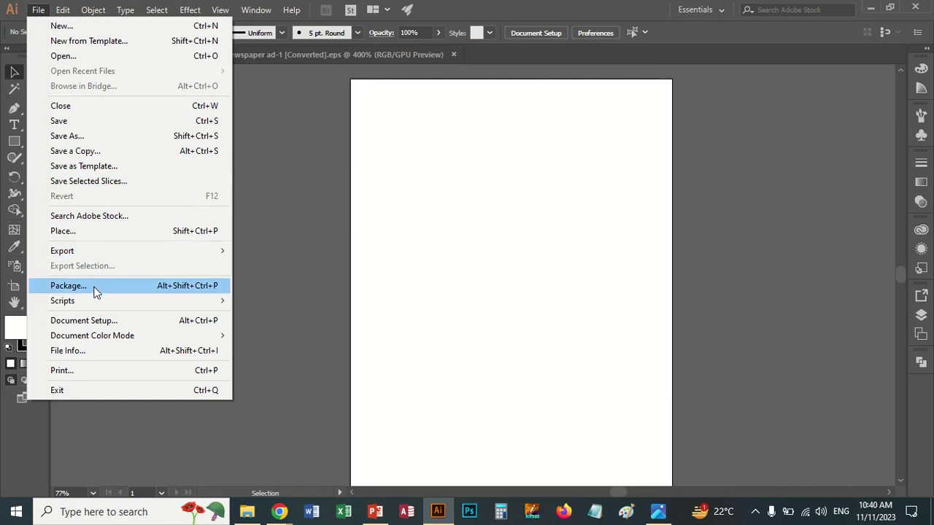
click(328, 57)
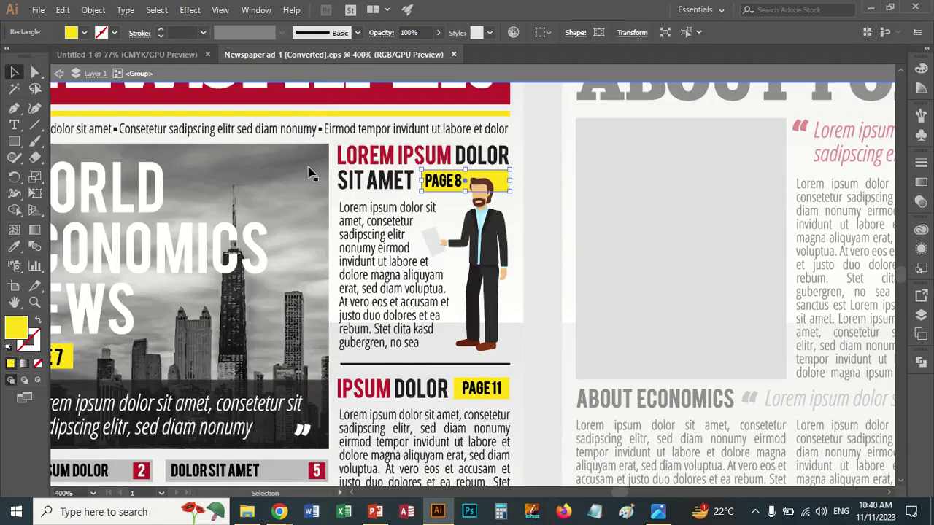
Zoom out to the full newspaper spread, deselect the PAGE 8 label, and exit isolation mode
key(a)
key(ctrl+minus)
key(ctrl+minus)
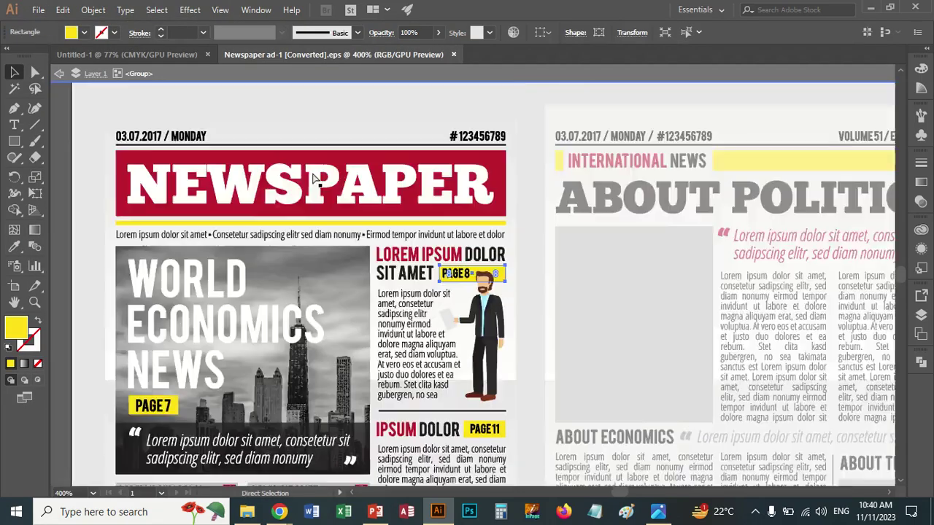
click(142, 142)
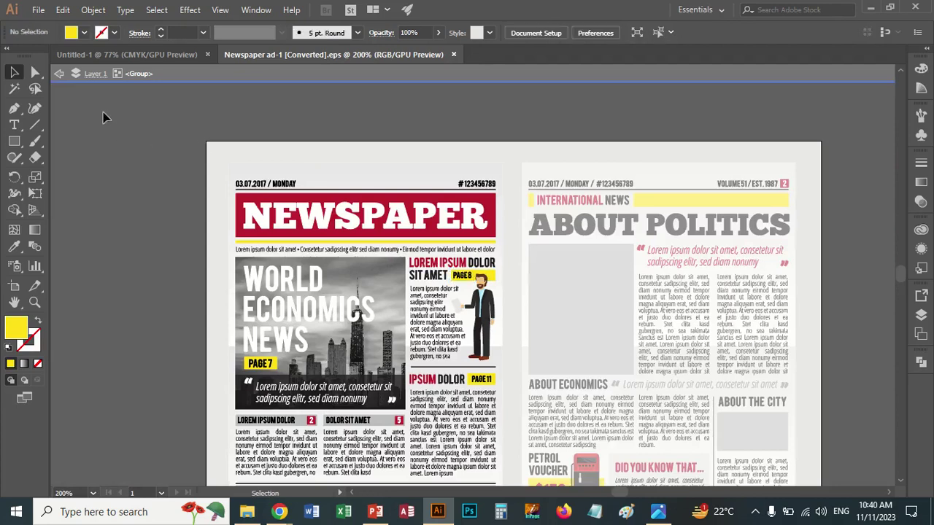
click(91, 74)
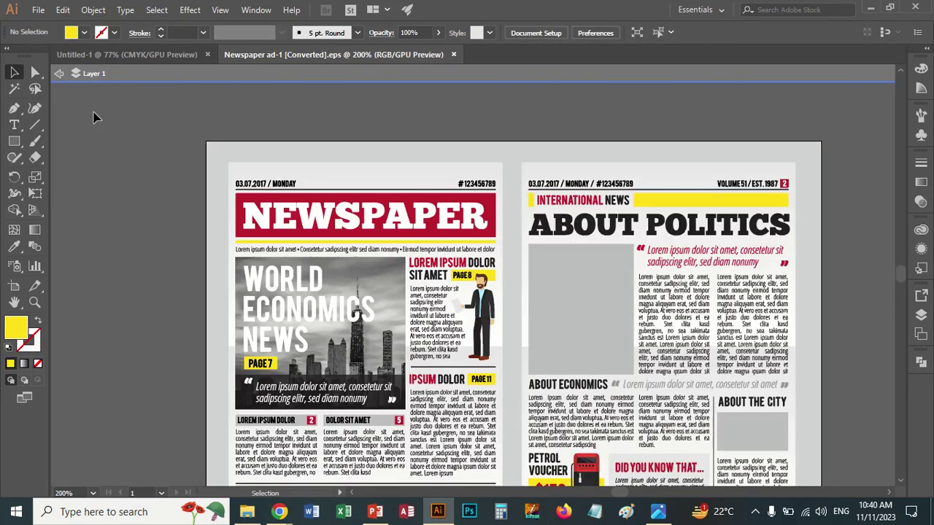
click(60, 74)
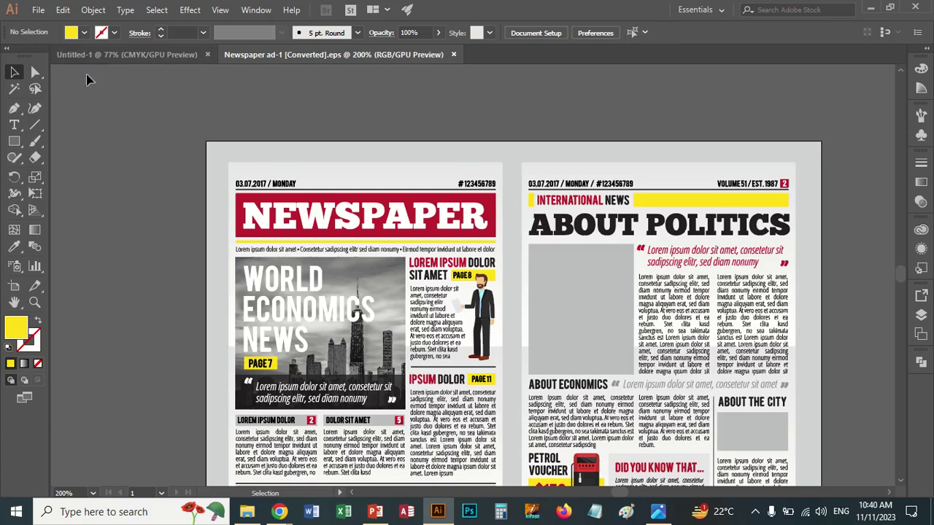
click(38, 10)
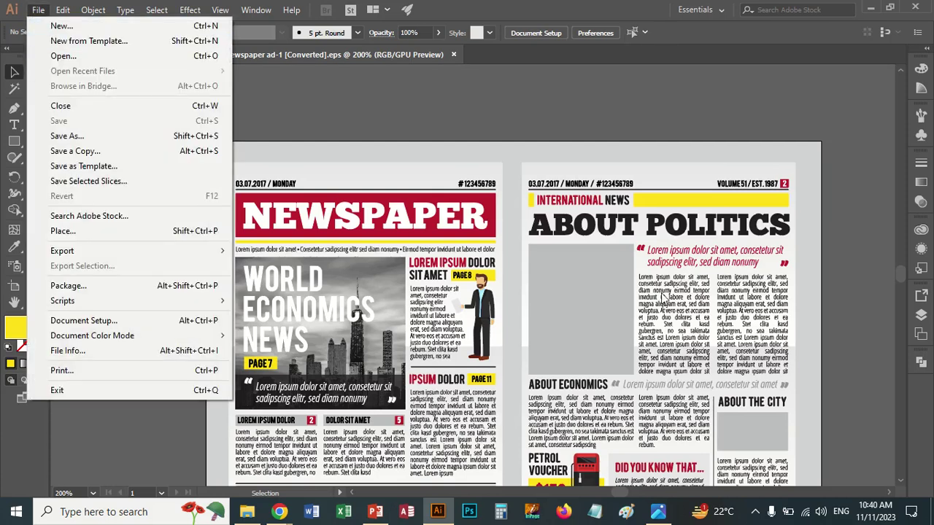
Start Package and save the newspaper as an Illustrator file in new Downloads folder New folder (2)
click(89, 286)
click(482, 274)
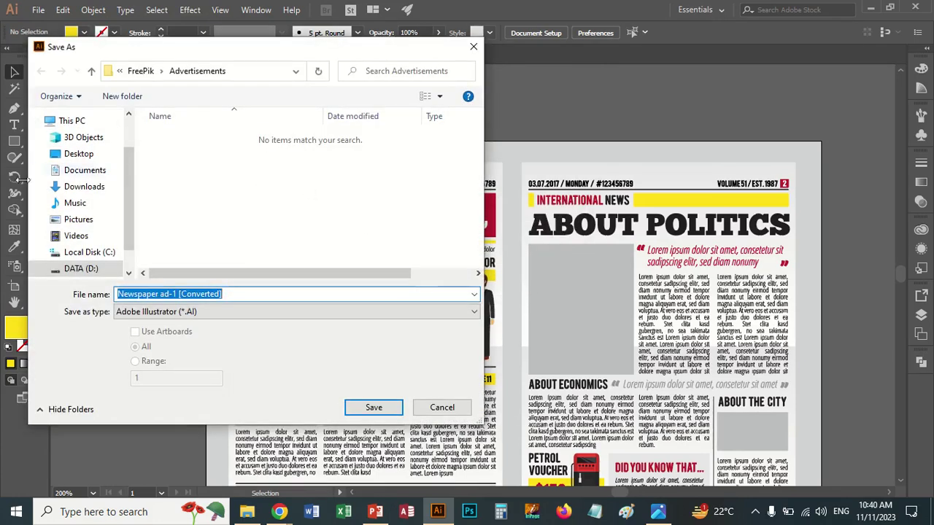
click(72, 187)
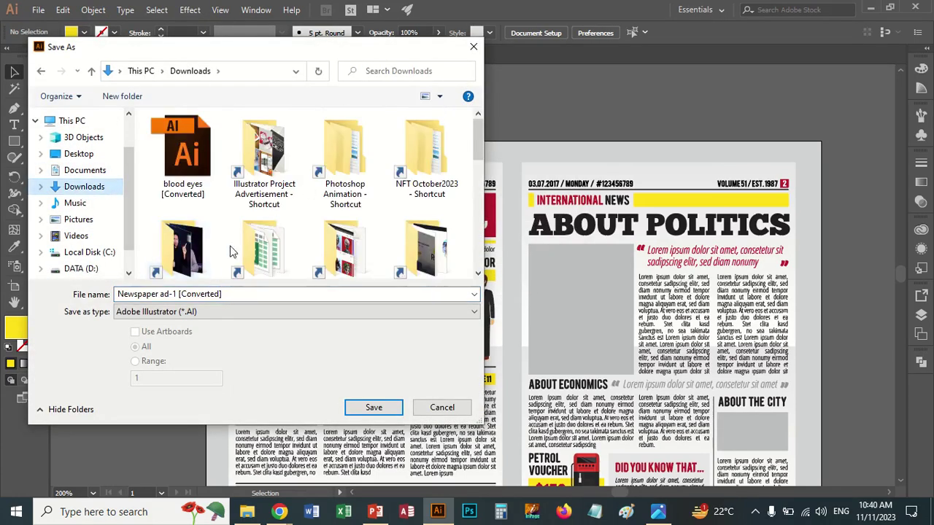
click(115, 98)
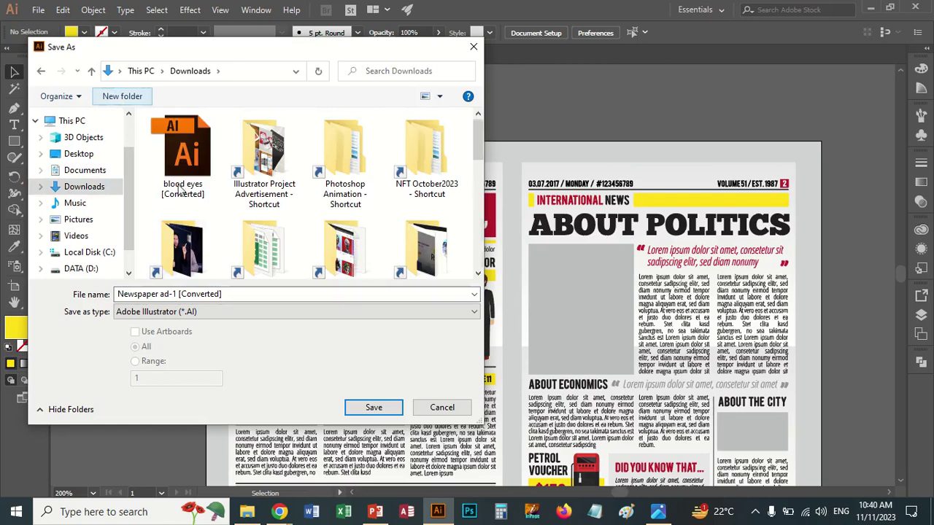
click(263, 232)
double_click(262, 233)
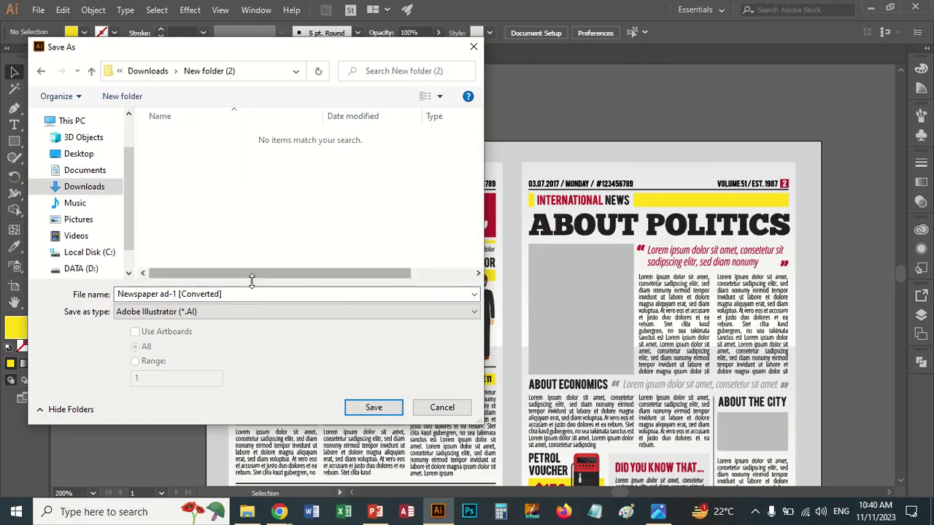
click(374, 409)
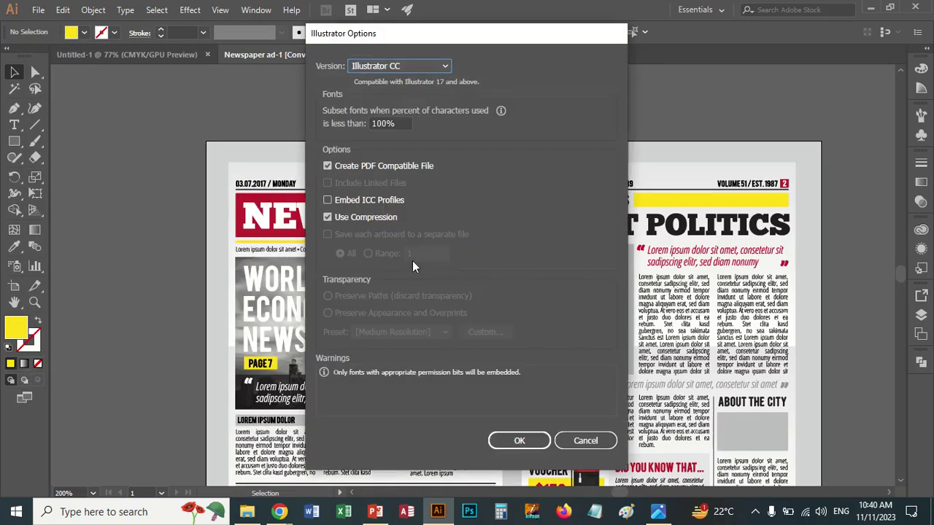
Confirm in File Explorer that Downloads > New folder (2) holds Newspaper ad-1 [Converted]
click(247, 511)
right_click(38, 190)
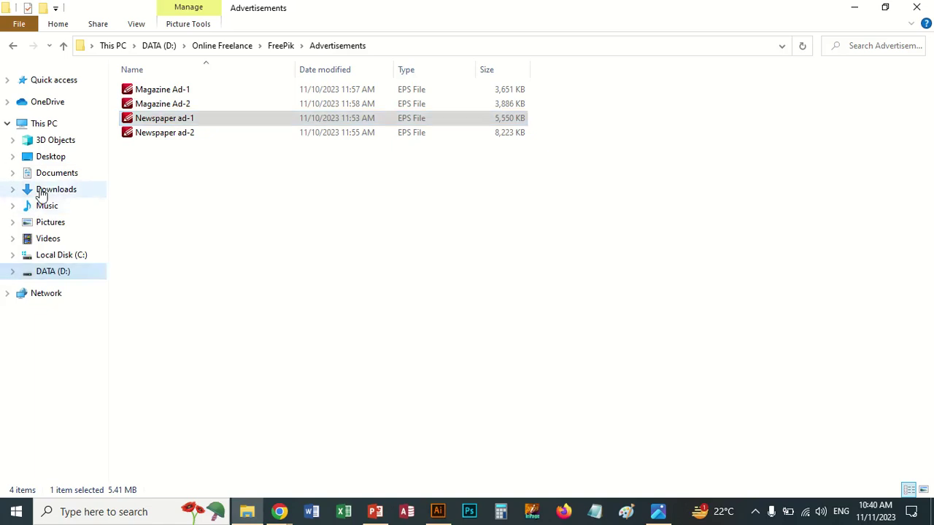
click(113, 238)
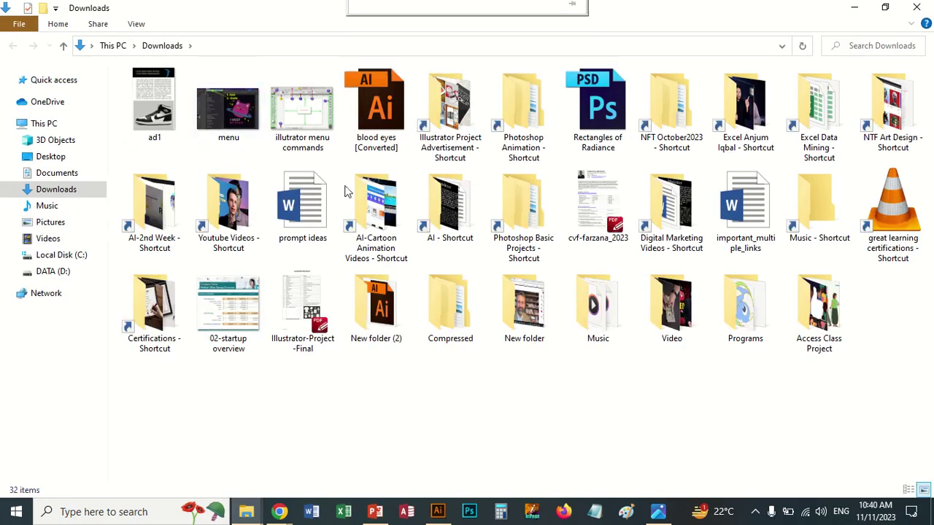
double_click(378, 323)
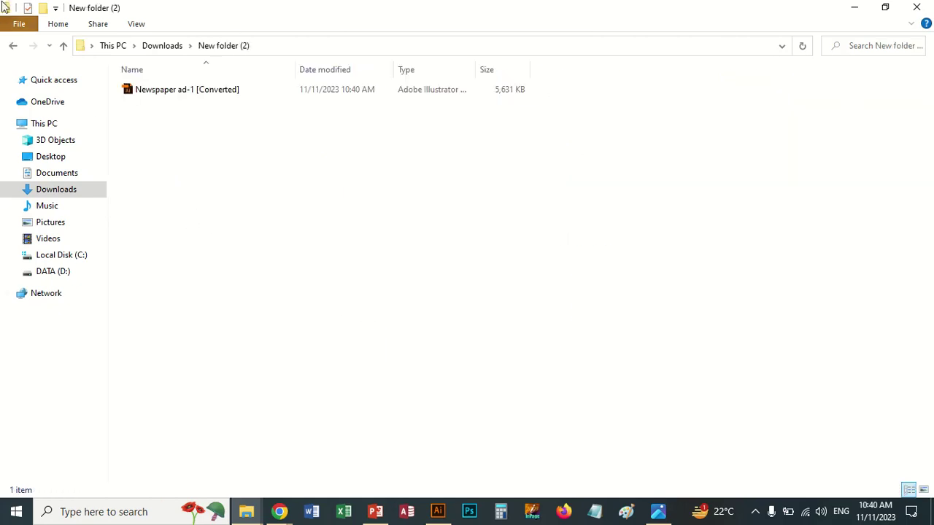
click(9, 45)
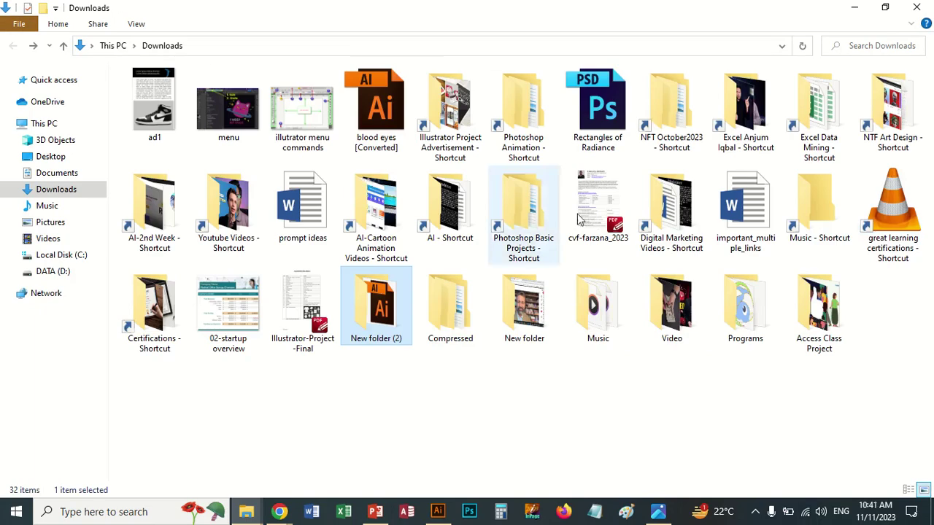
double_click(382, 324)
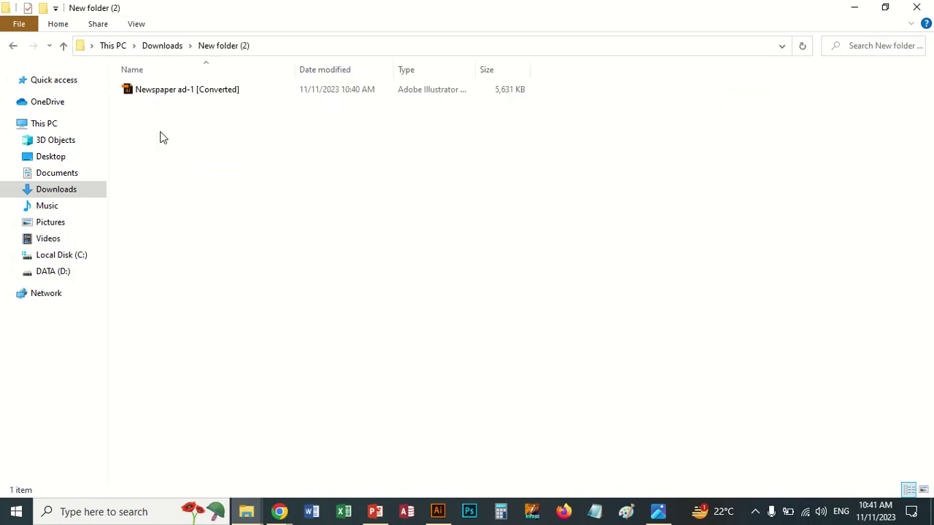
Create the Newspaper ad-1 package, accept the font warning, and show the package folder
click(438, 513)
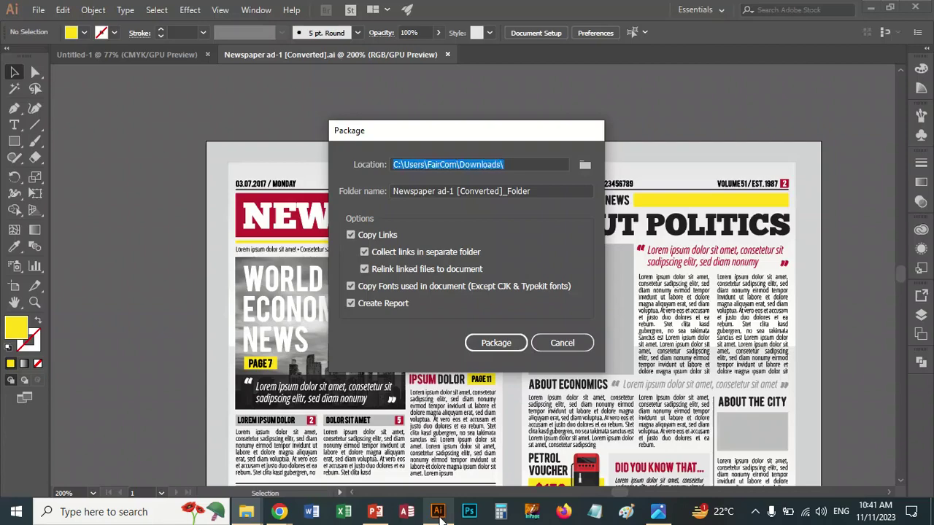
click(503, 346)
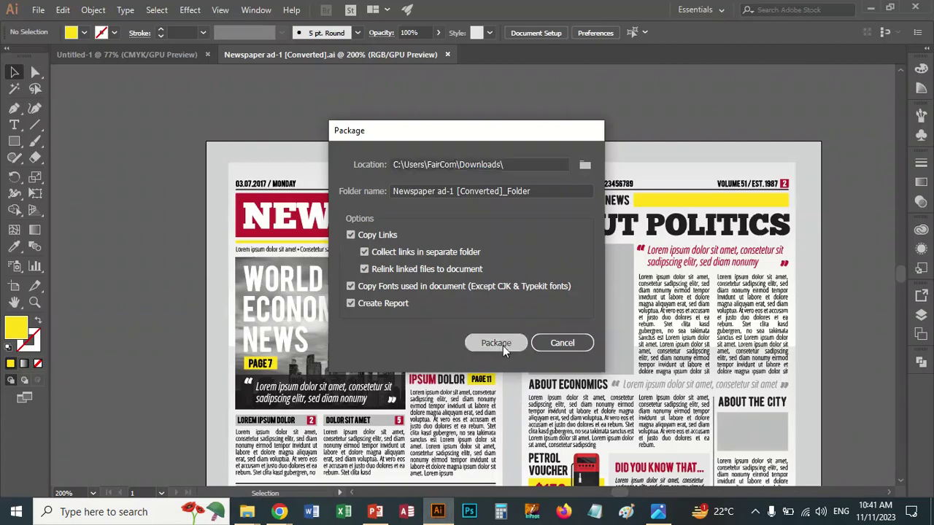
click(534, 303)
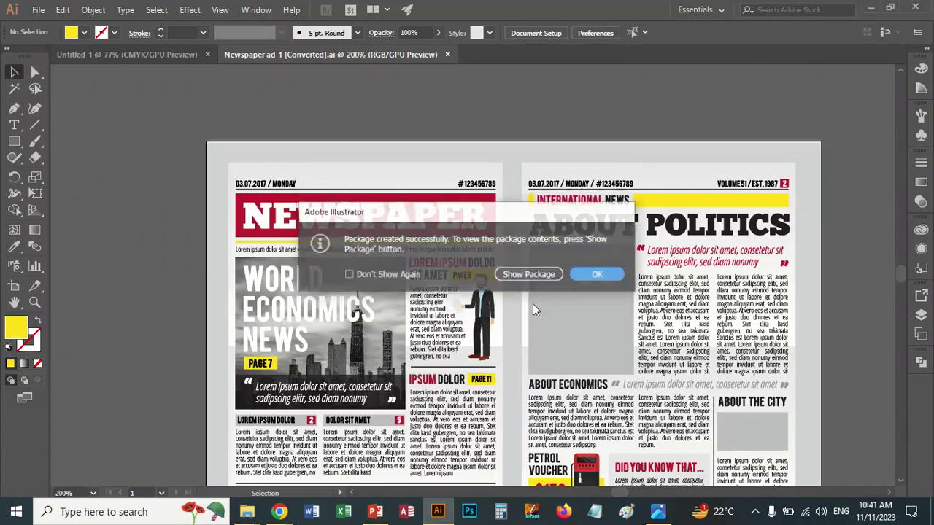
click(535, 274)
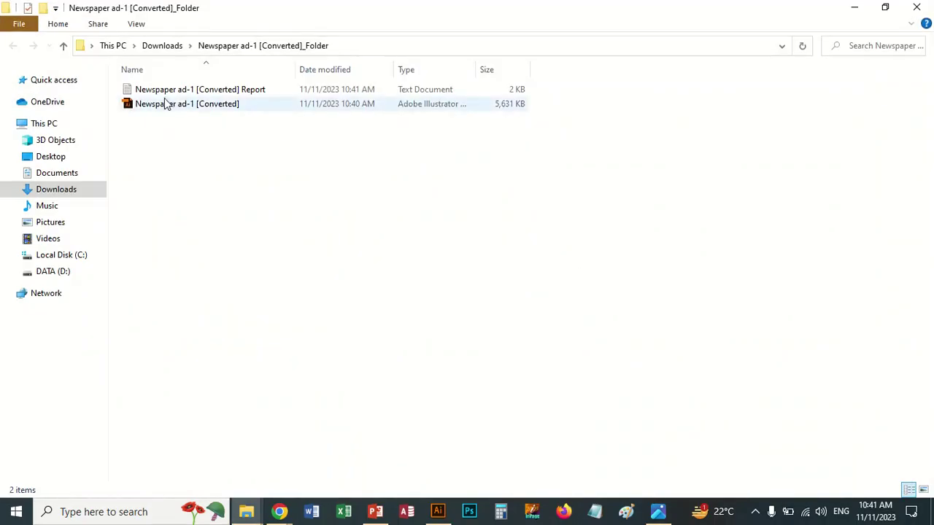
Read through the package report in Notepad, then return File Explorer to Downloads
double_click(172, 91)
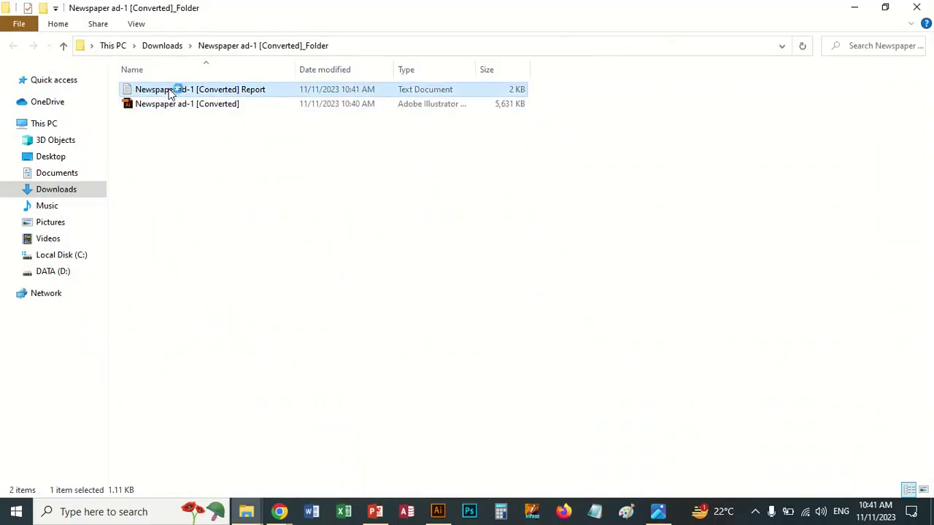
scroll(696, 260, down, 5)
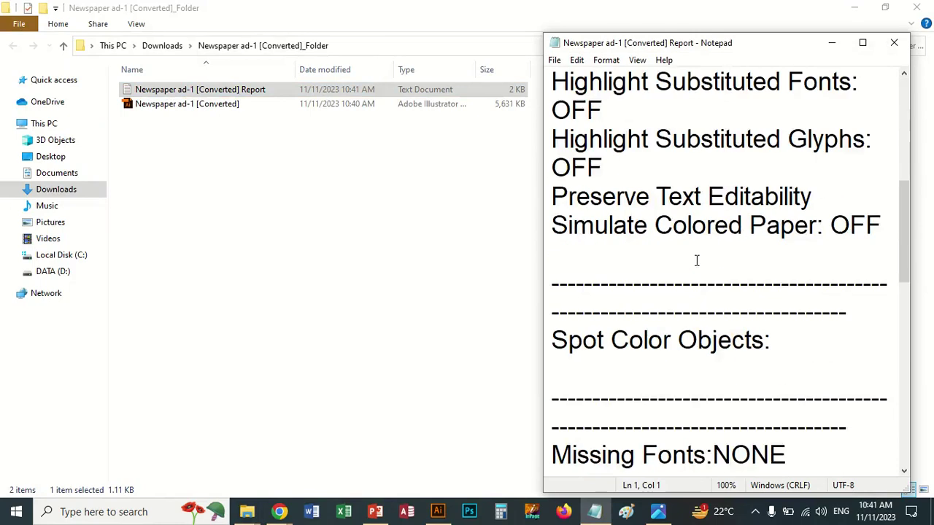
scroll(696, 260, up, 2)
scroll(696, 260, up, 3)
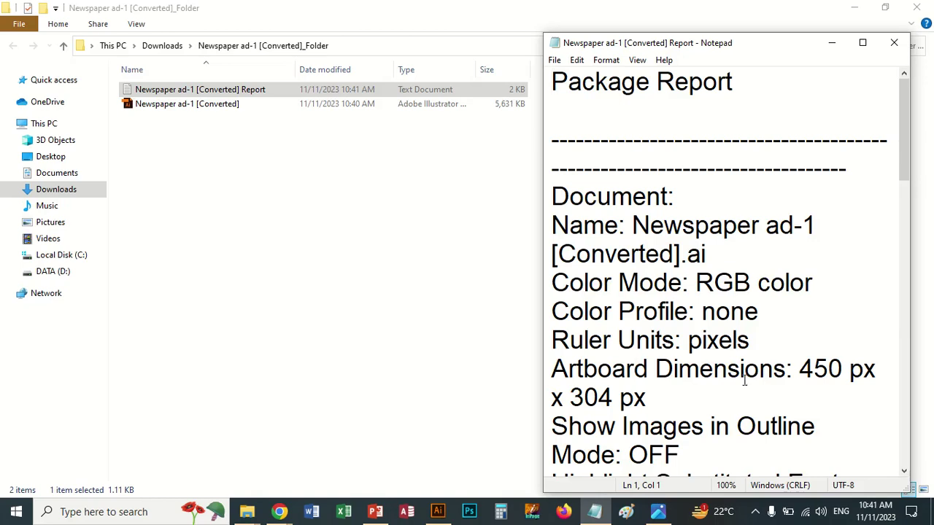
scroll(744, 379, down, 3)
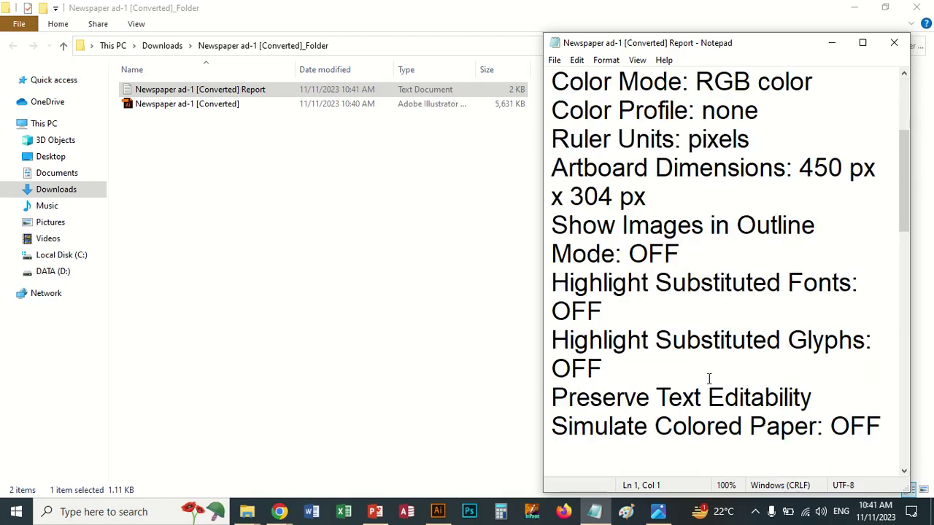
scroll(708, 377, down, 5)
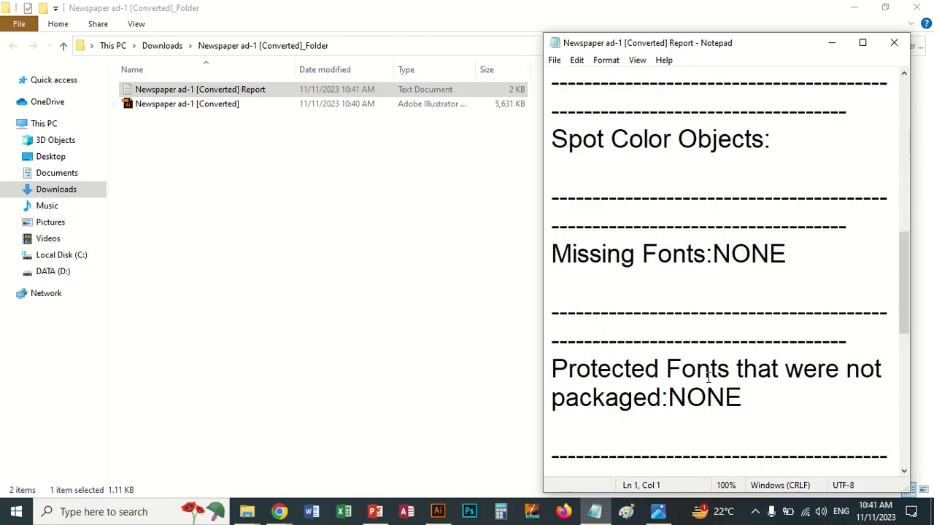
scroll(708, 378, down, 4)
scroll(708, 378, down, 1)
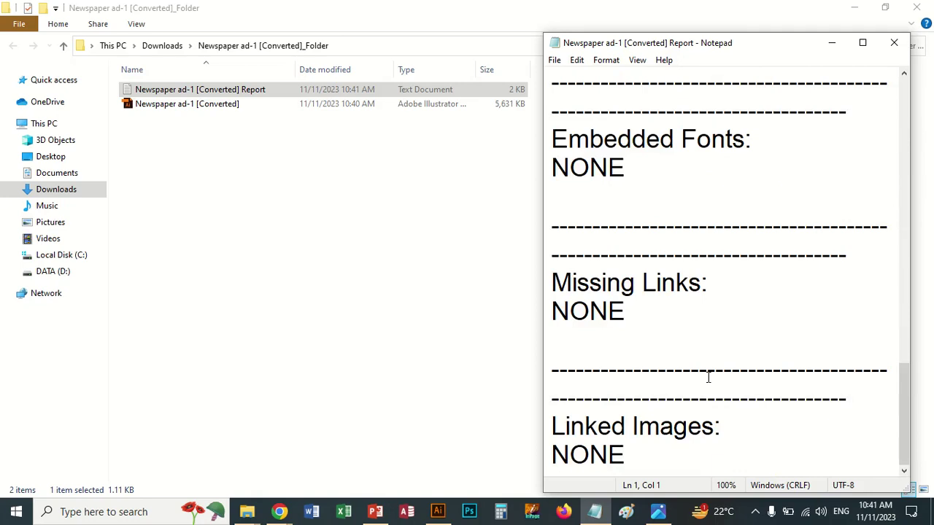
scroll(708, 377, up, 9)
scroll(708, 369, up, 1)
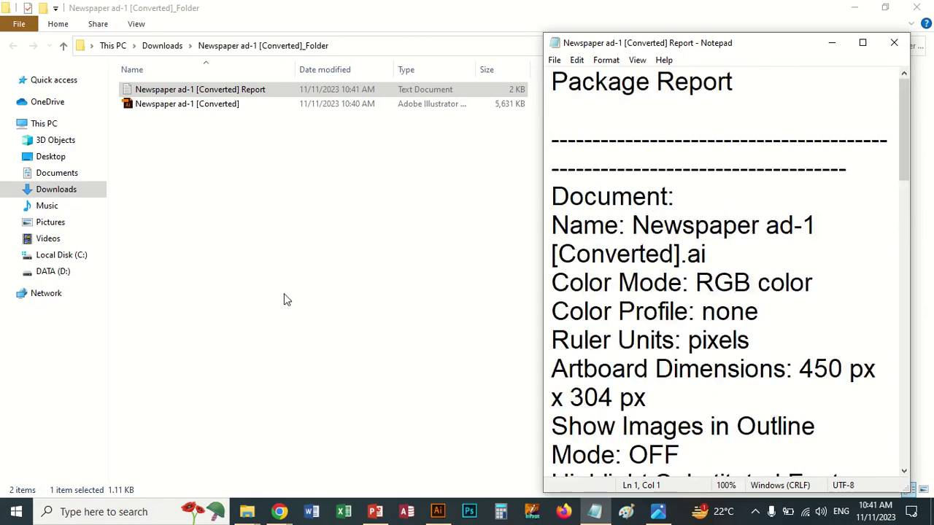
click(278, 276)
click(167, 48)
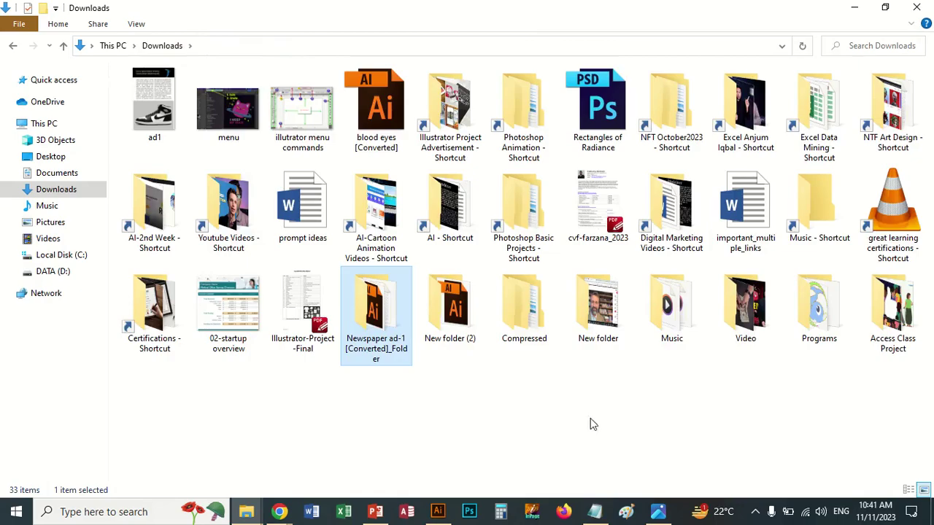
Package the newspaper document again, view the package folder, and return to Illustrator
click(438, 513)
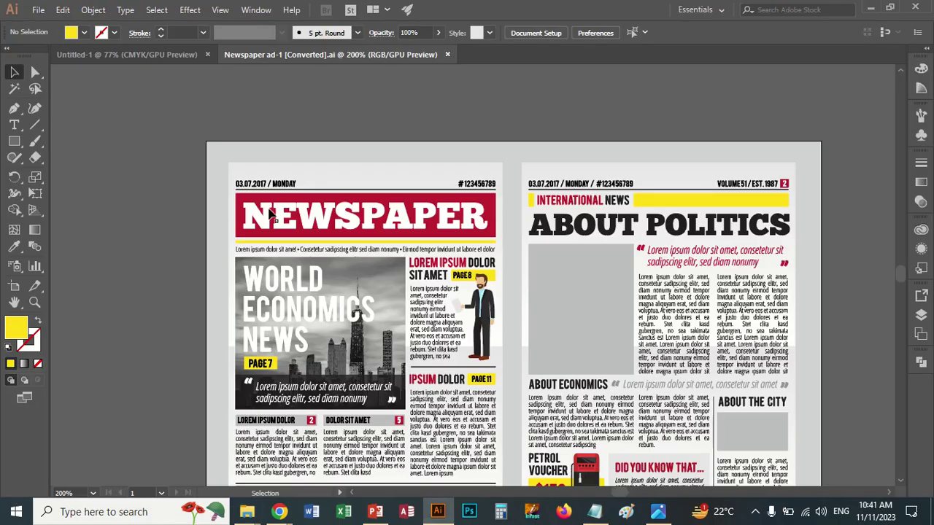
click(38, 9)
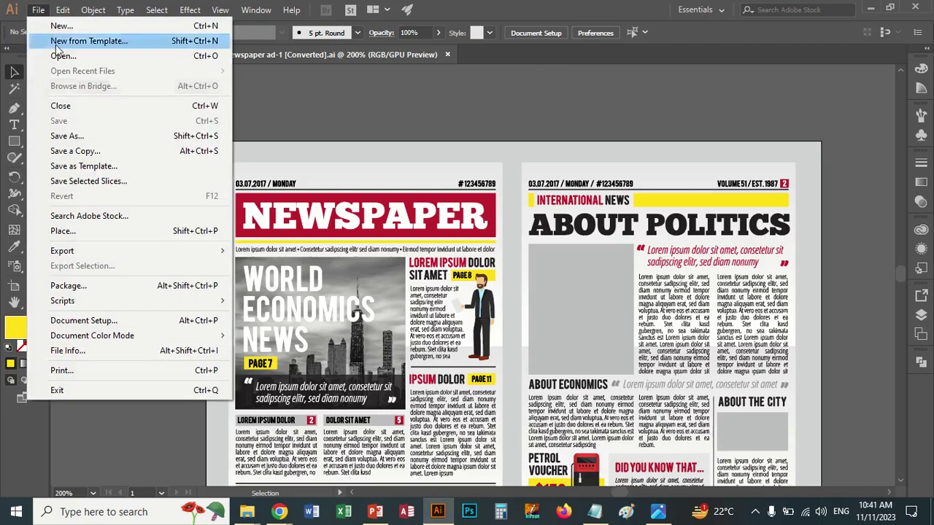
click(84, 286)
click(493, 341)
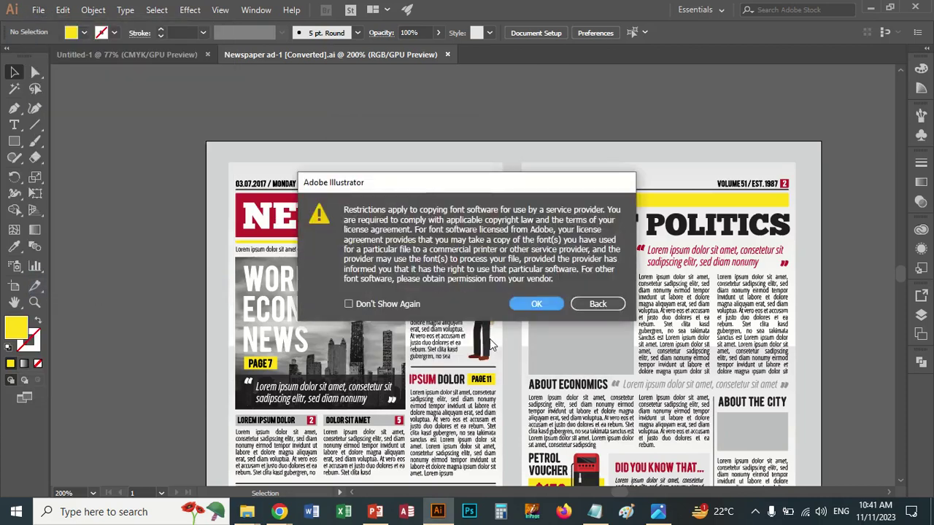
click(530, 301)
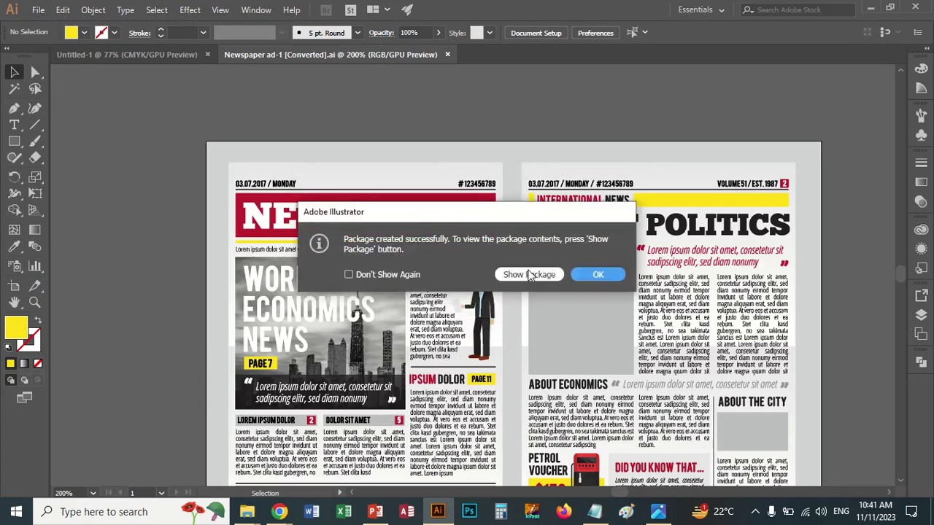
click(530, 277)
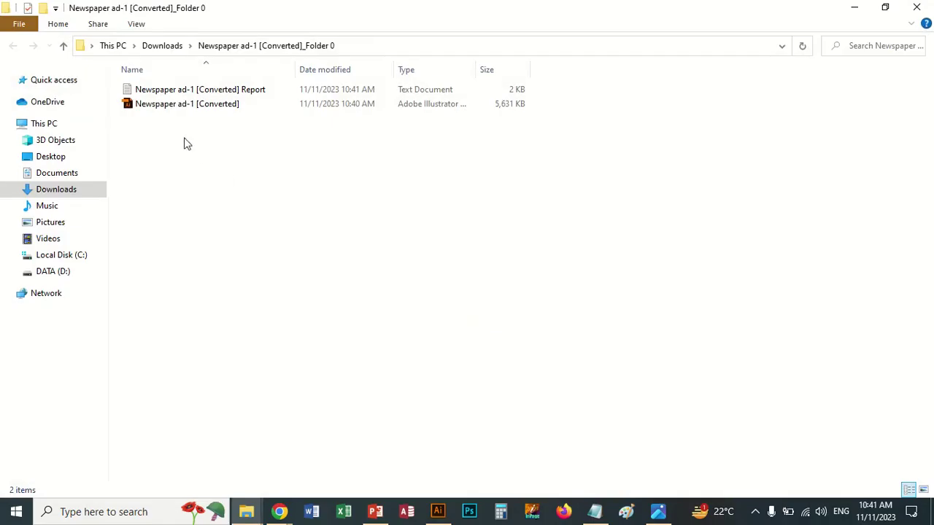
click(438, 511)
click(38, 11)
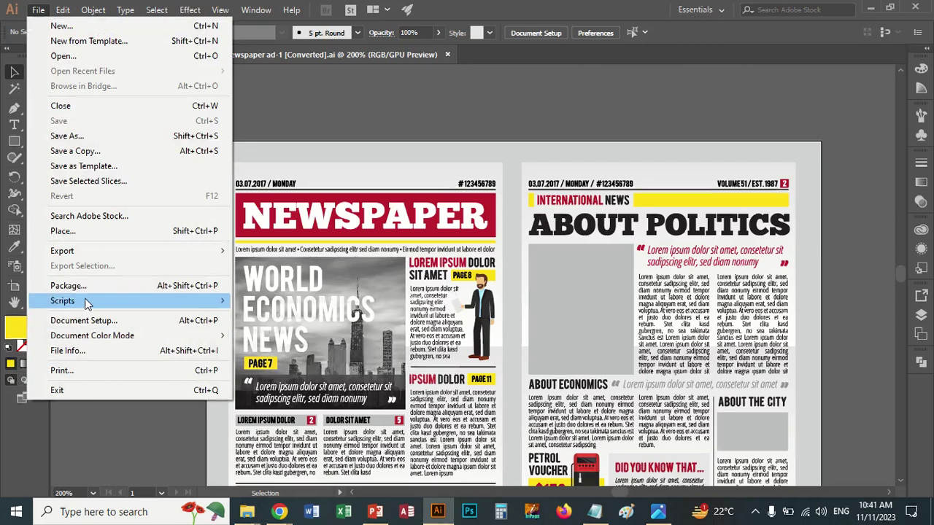
mouse_move(63, 301)
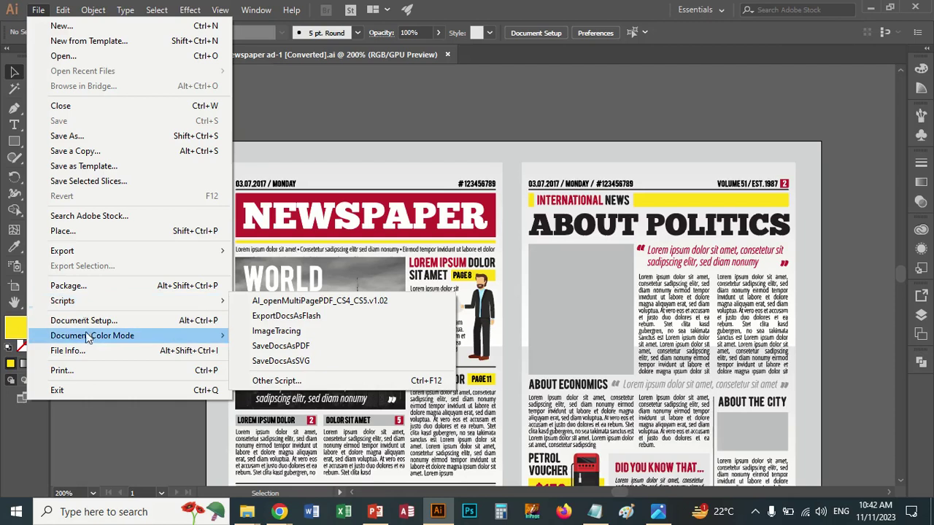
Give the document a 1 px bleed on all sides and the [High Resolution] transparency preset
click(89, 322)
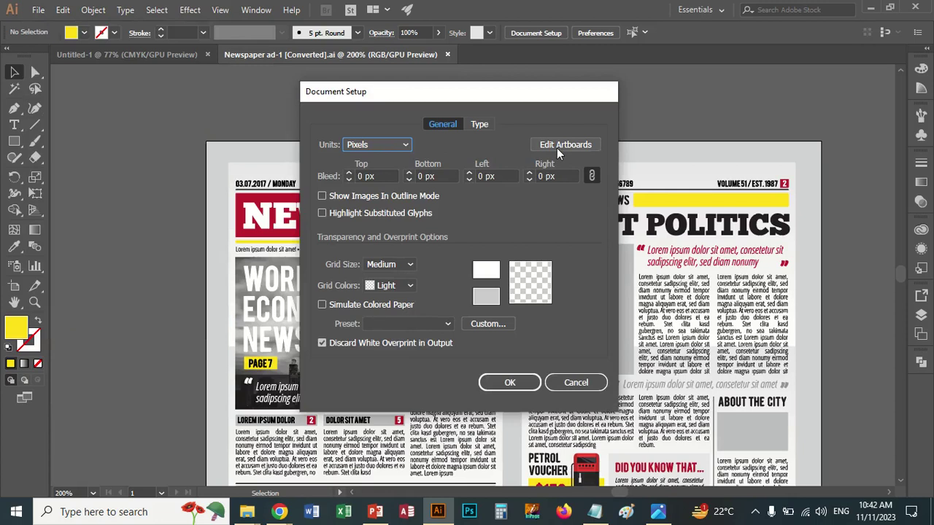
click(347, 174)
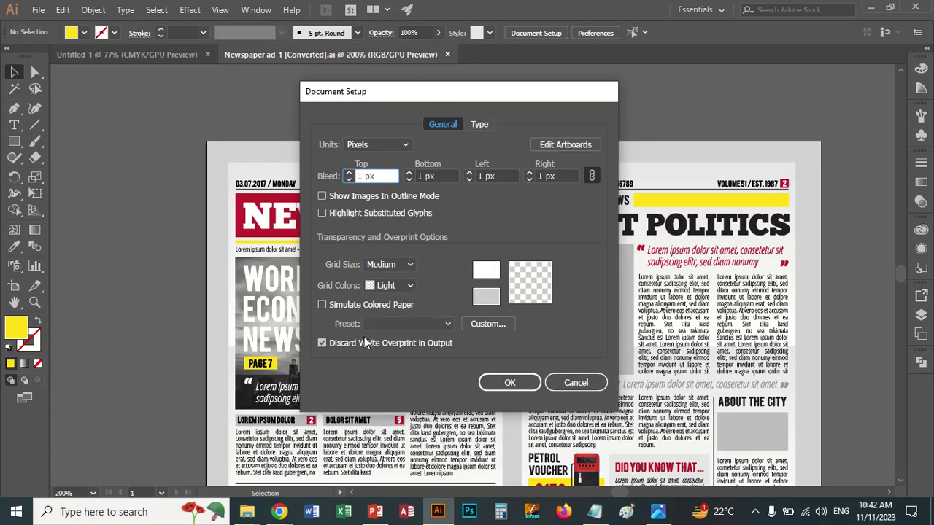
click(449, 325)
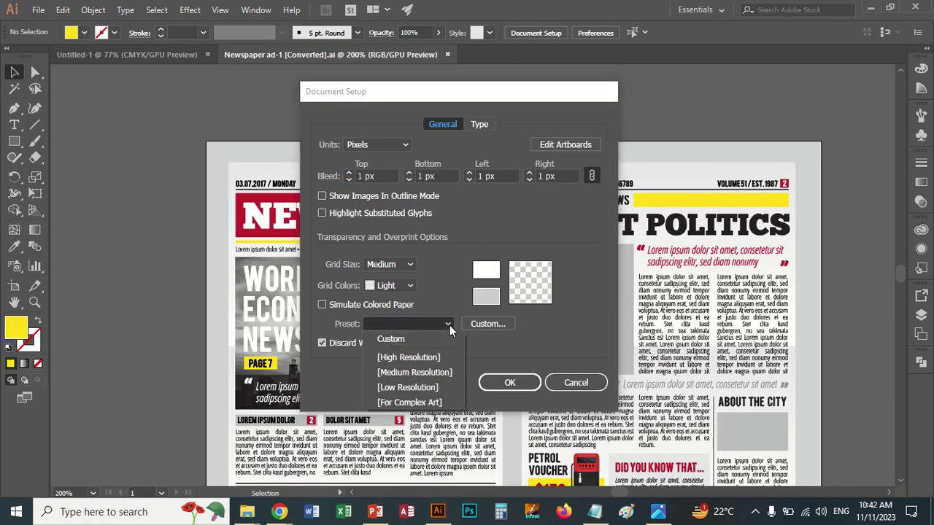
click(428, 358)
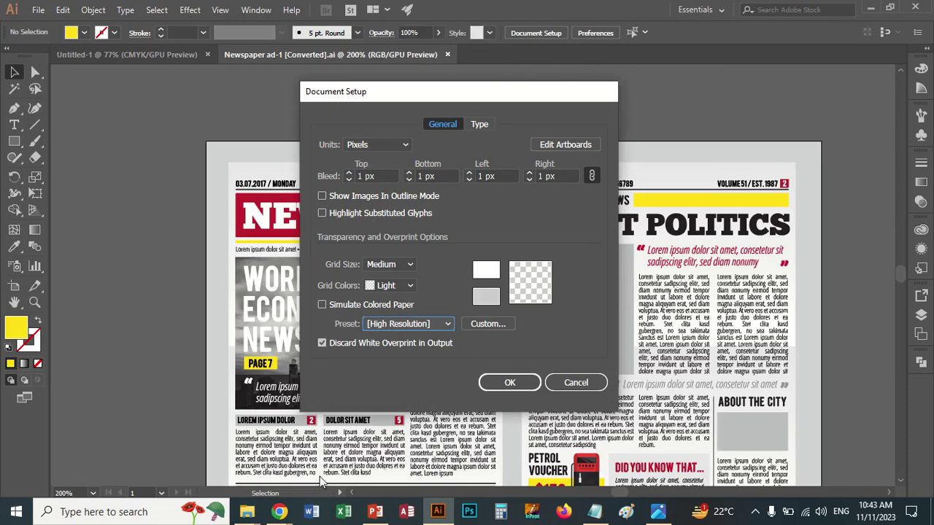
click(566, 390)
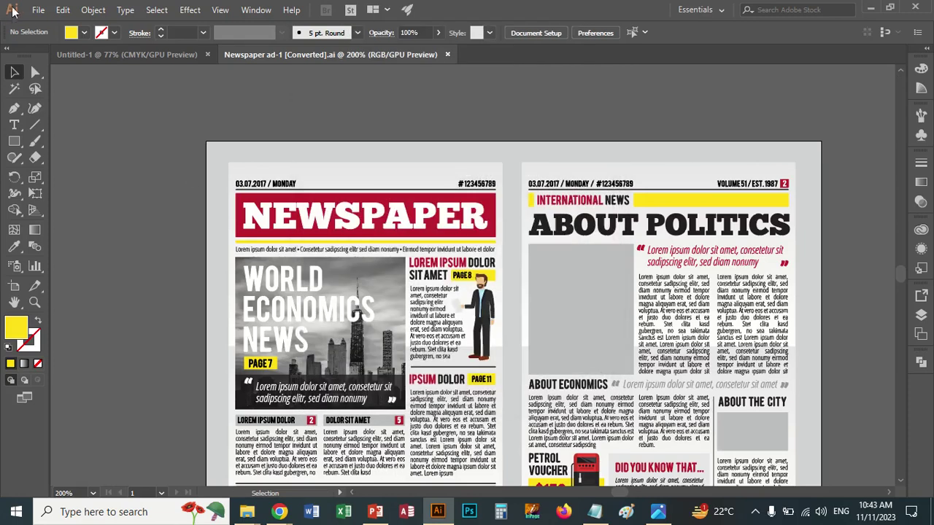
Convert the newspaper document to CMYK Color mode
click(38, 10)
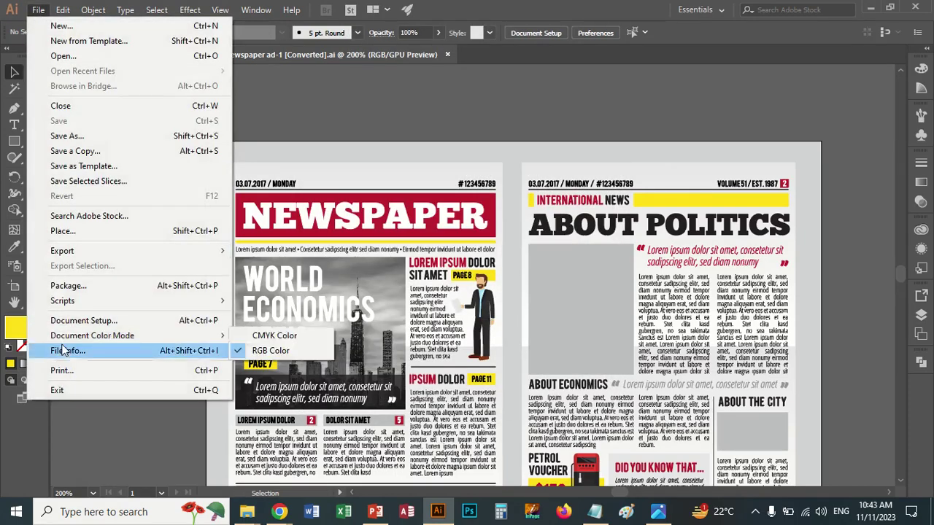
mouse_move(92, 335)
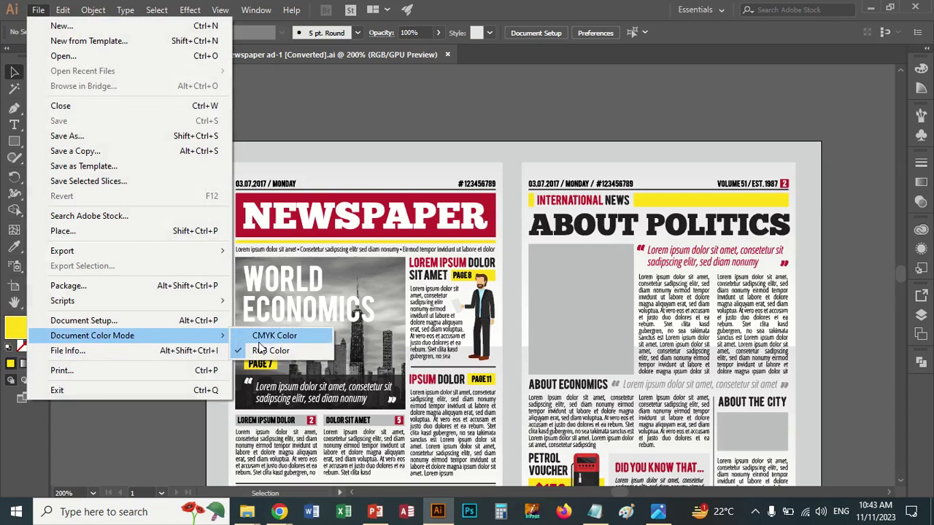
click(252, 343)
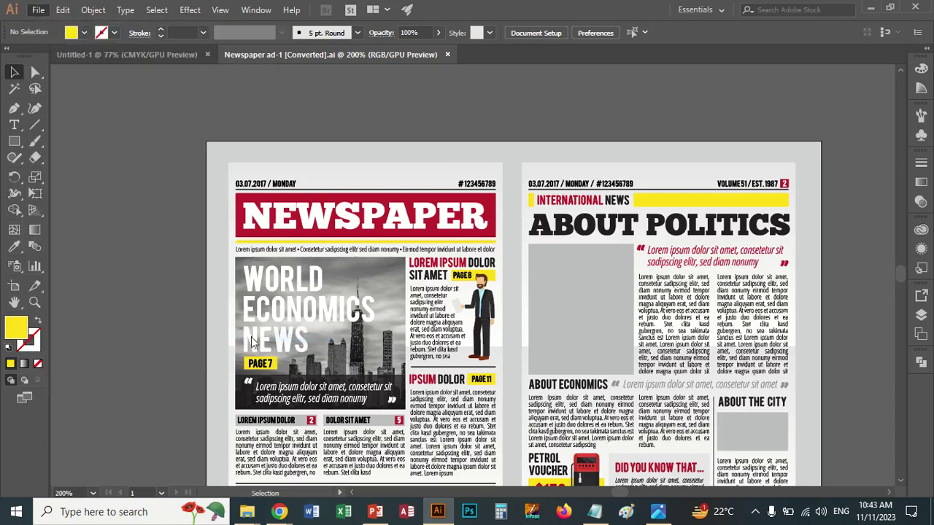
click(38, 10)
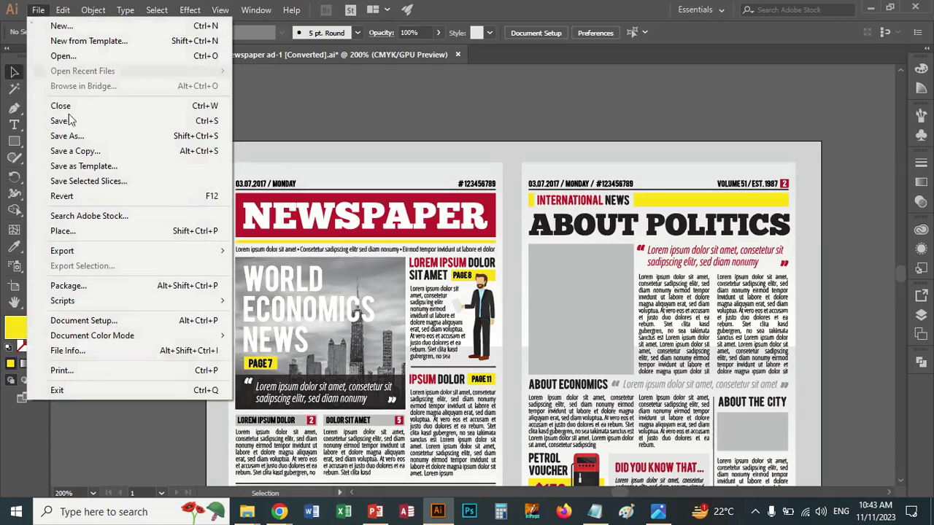
Browse File Info's Camera Data, IPTC, GPS, Photoshop and DICOM sections, then cancel
click(92, 353)
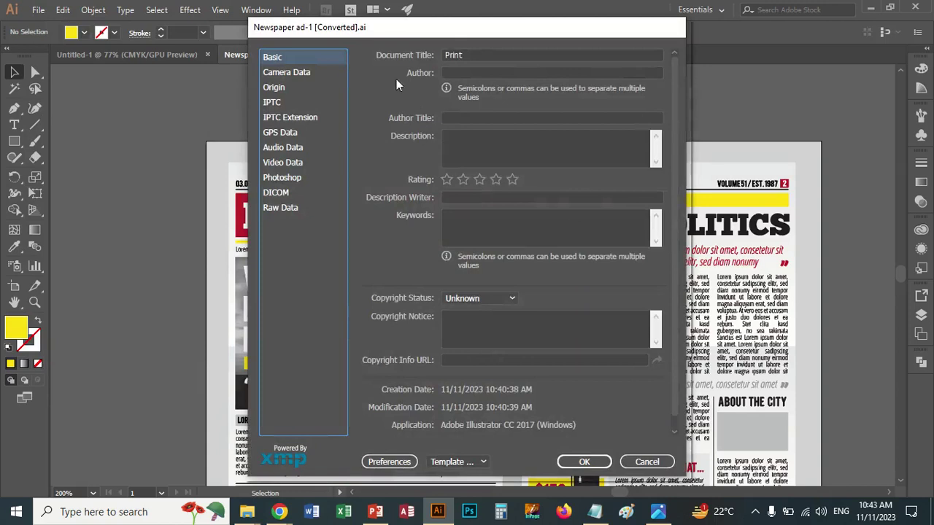
click(292, 74)
click(281, 103)
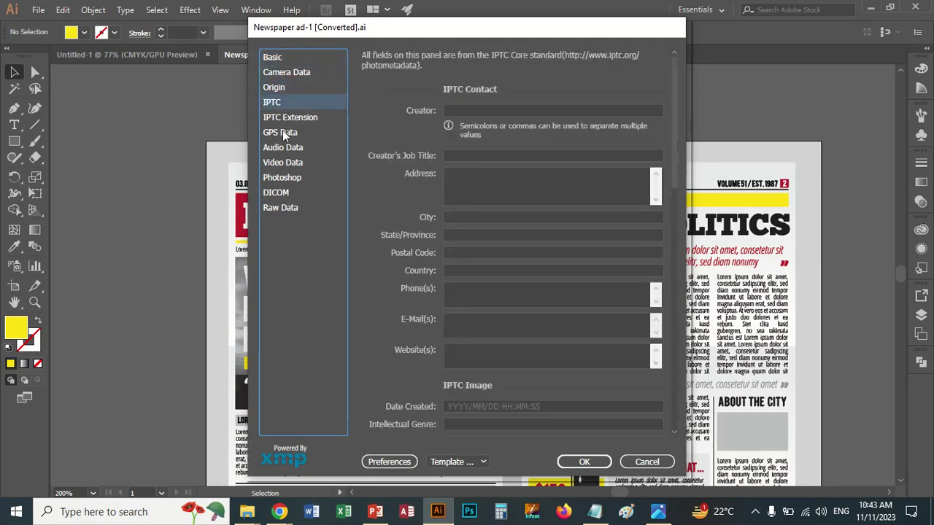
click(282, 131)
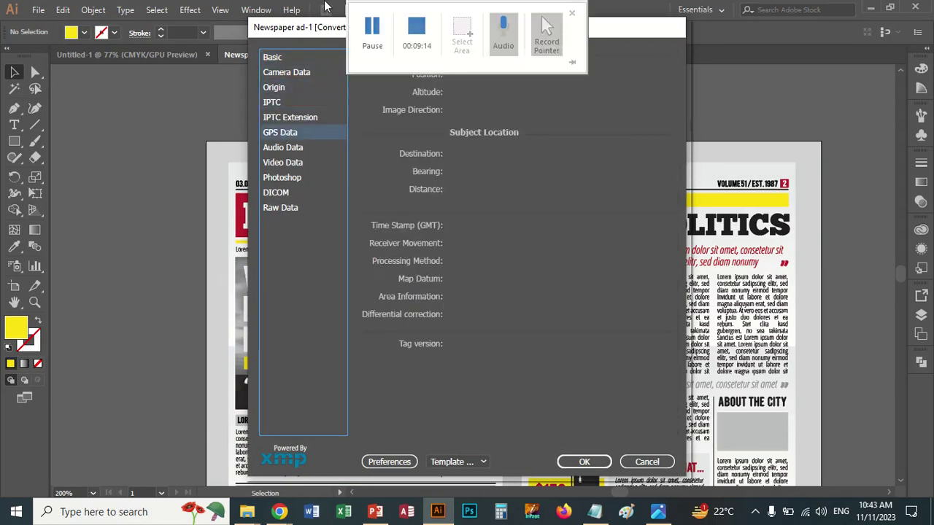
click(281, 176)
click(282, 193)
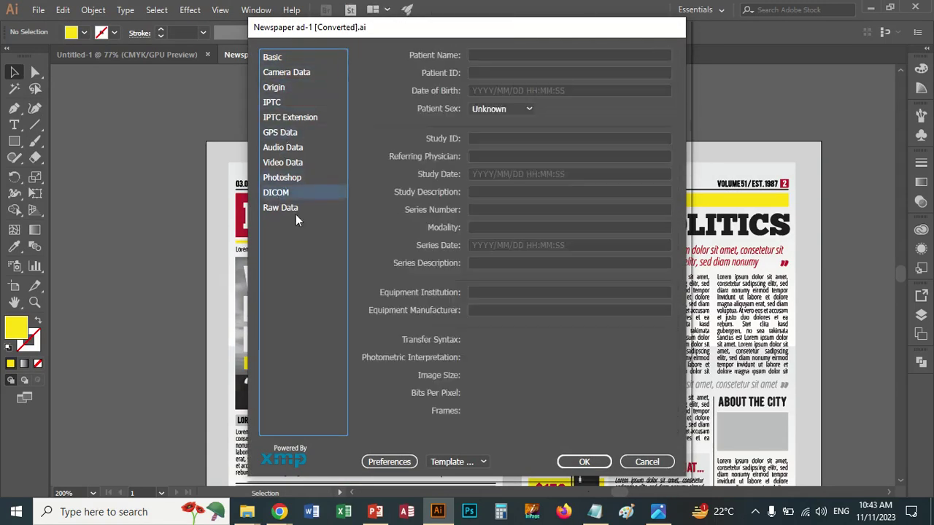
click(635, 468)
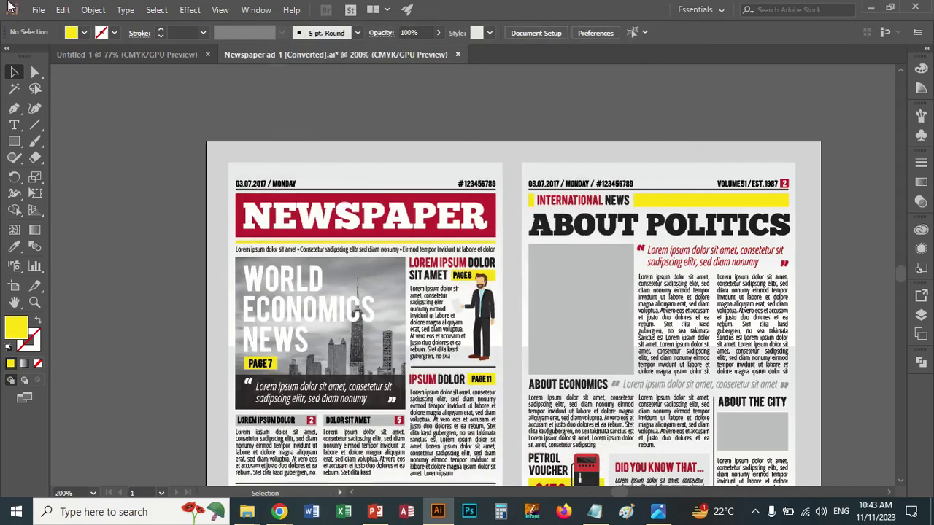
click(38, 10)
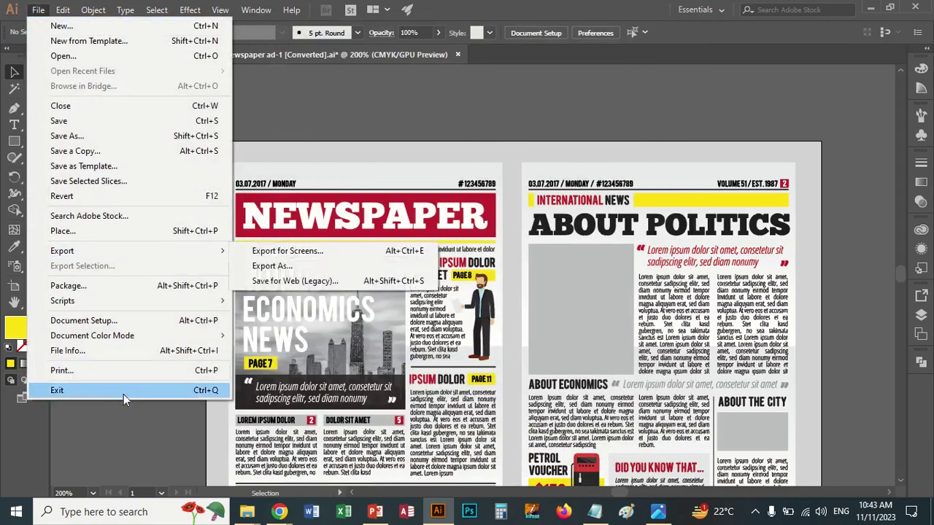
click(60, 371)
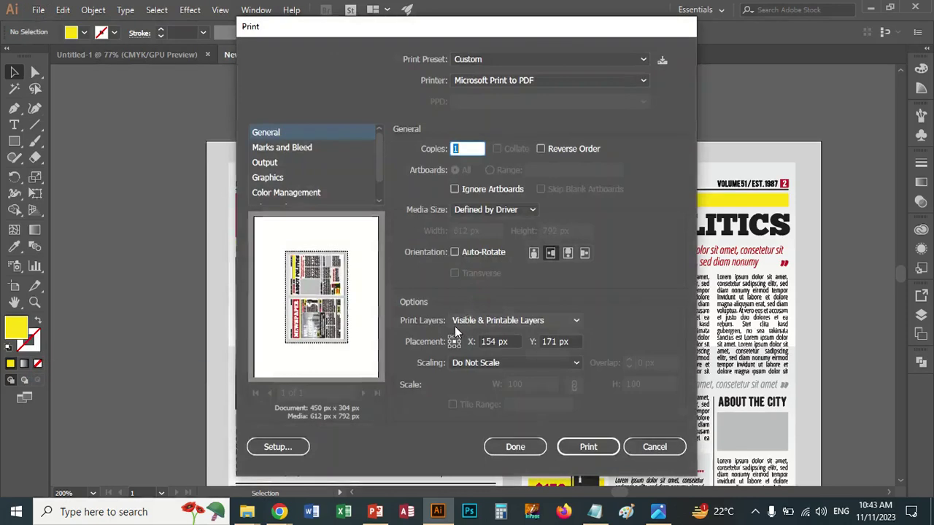
click(646, 447)
click(36, 10)
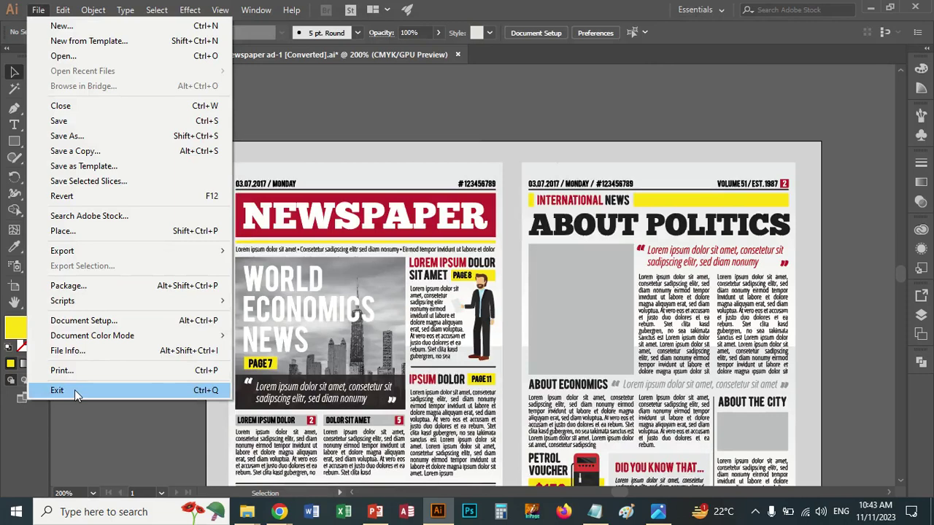
click(295, 93)
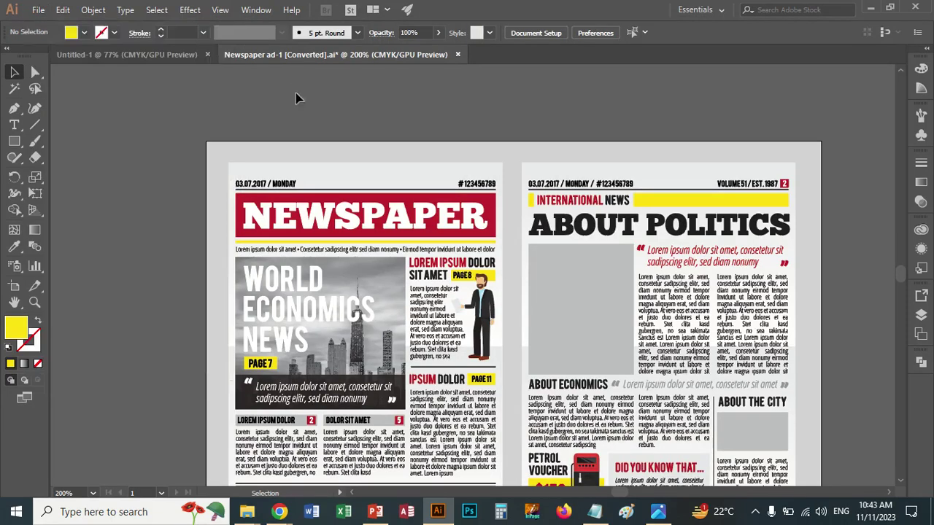
Browse the Edit menu commands over the newspaper spread, then close the menu
click(66, 11)
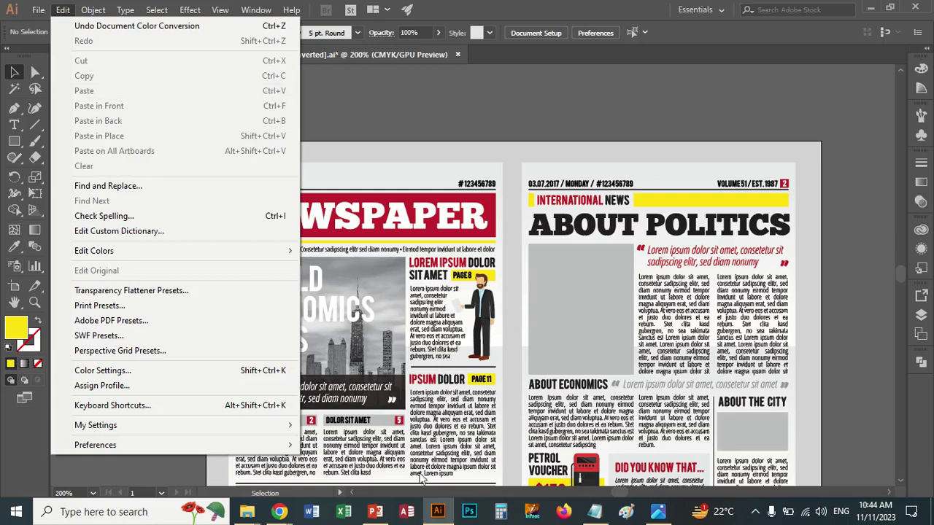
click(503, 160)
Draw a red-filled circle on the Untitled-1 artboard with the Ellipse tool
click(153, 54)
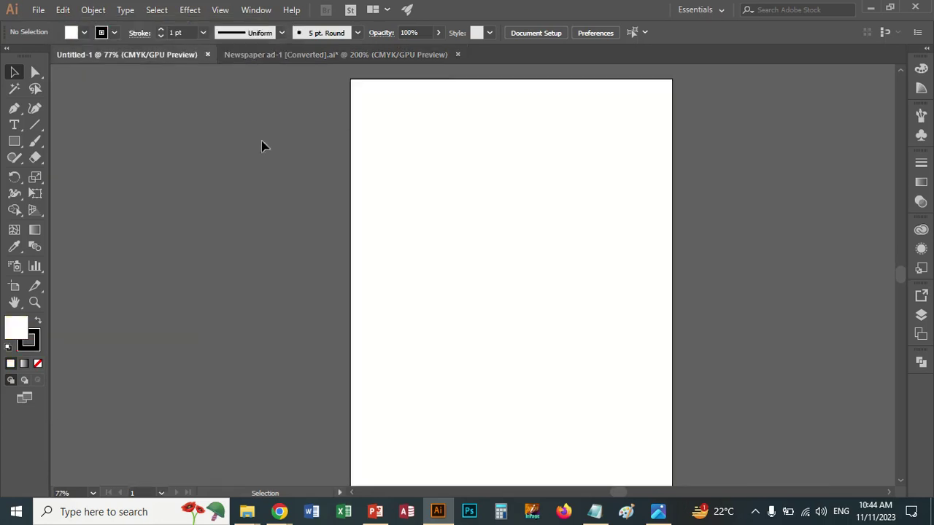
drag(14, 141, 53, 179)
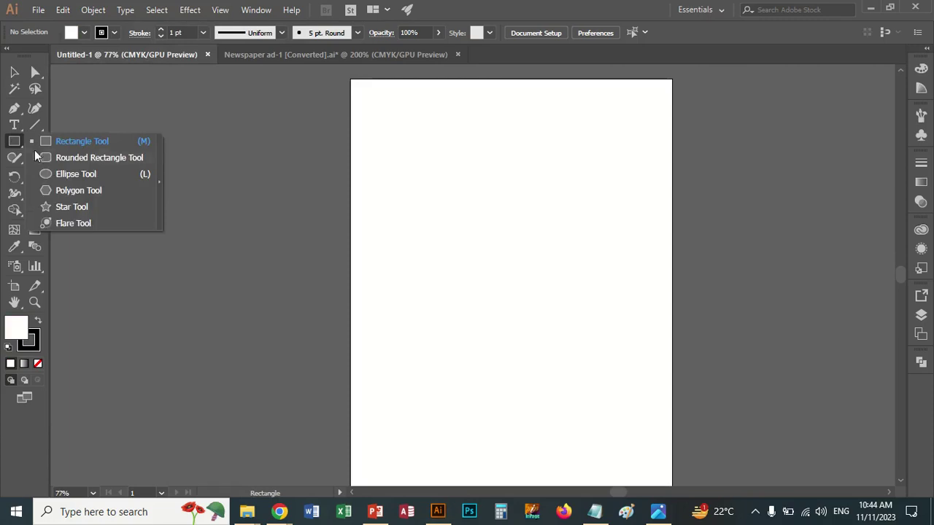
click(54, 176)
drag(391, 154, 493, 253)
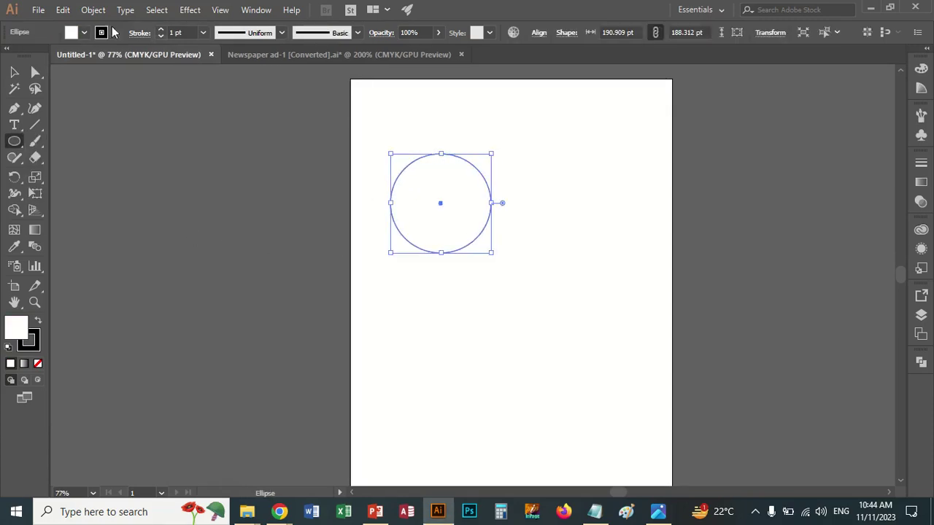
click(84, 32)
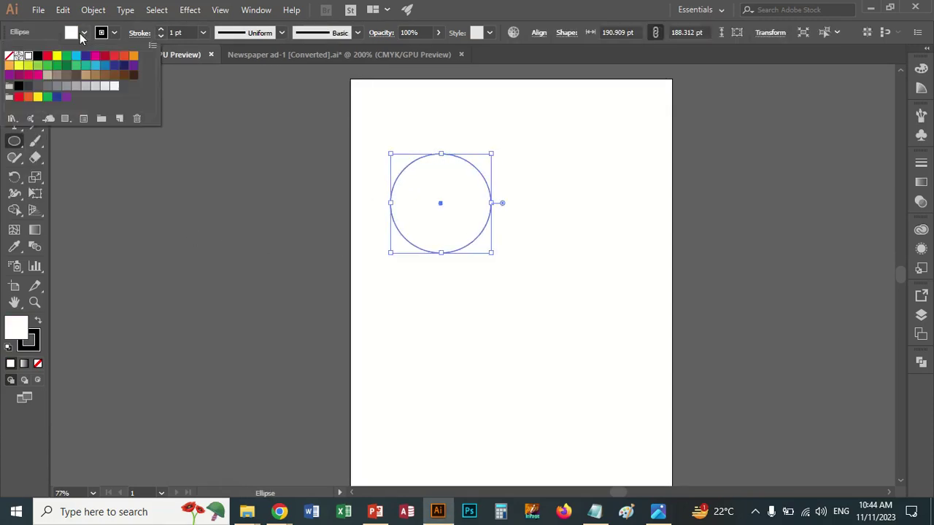
click(114, 56)
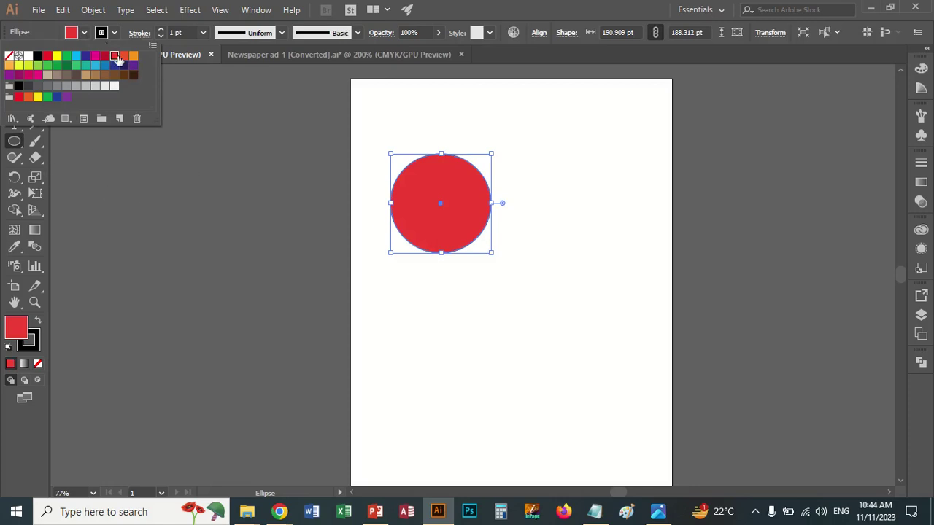
Place two more circles and fill them cyan and green
click(14, 71)
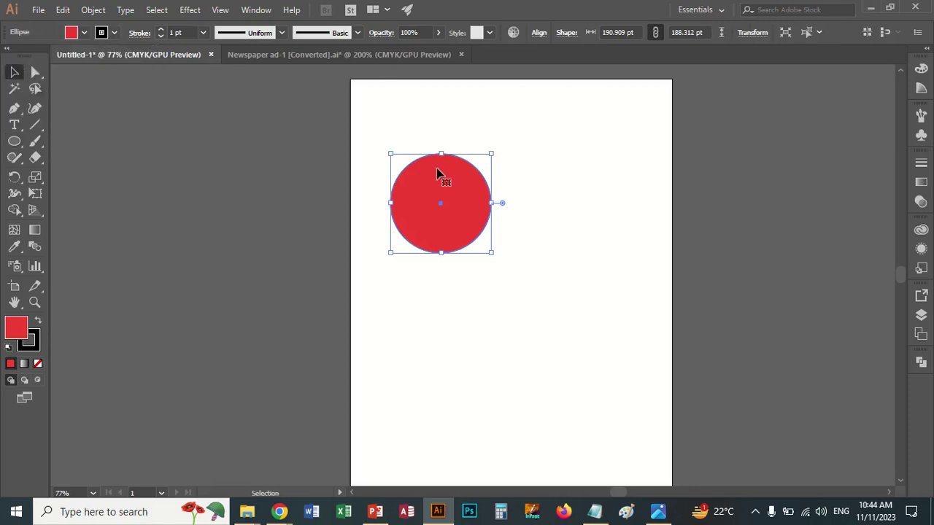
mouse_move(447, 180)
mouse_down()
mouse_move(507, 234)
mouse_move(507, 185)
mouse_up()
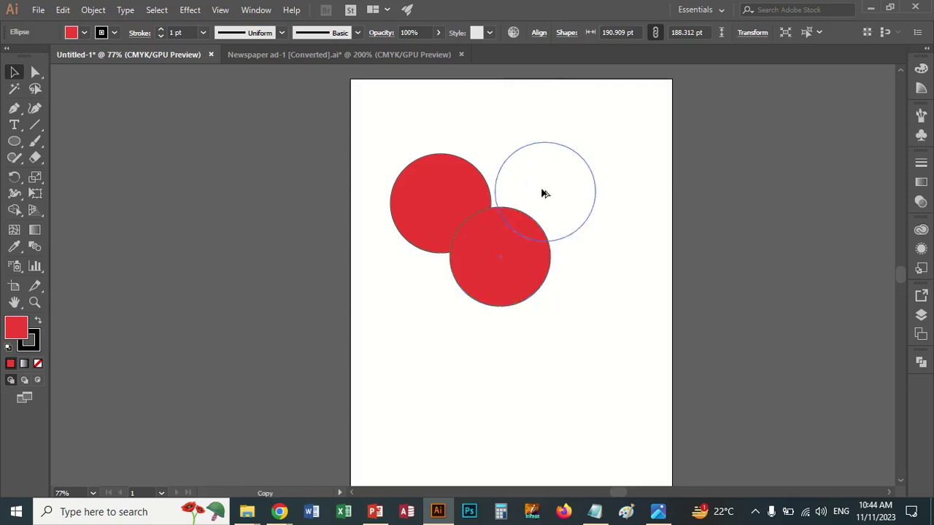
drag(531, 219, 573, 263)
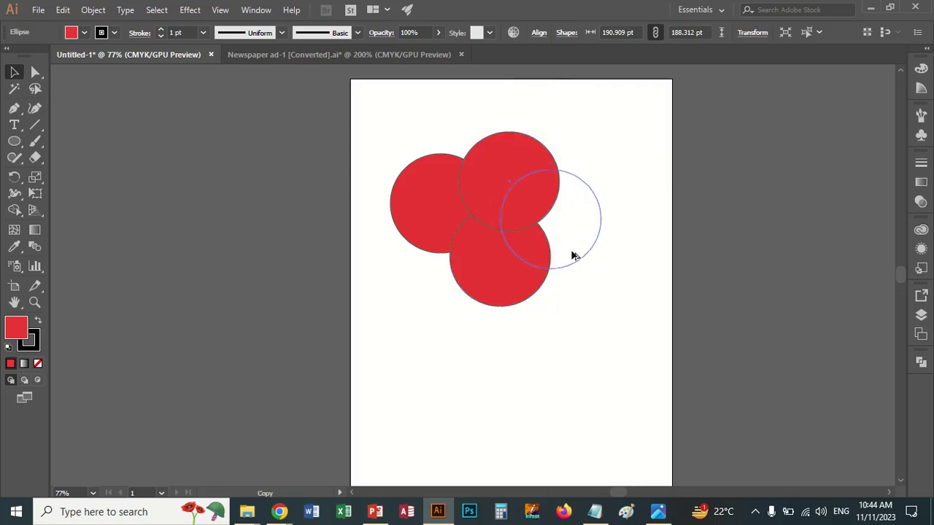
click(84, 34)
click(77, 58)
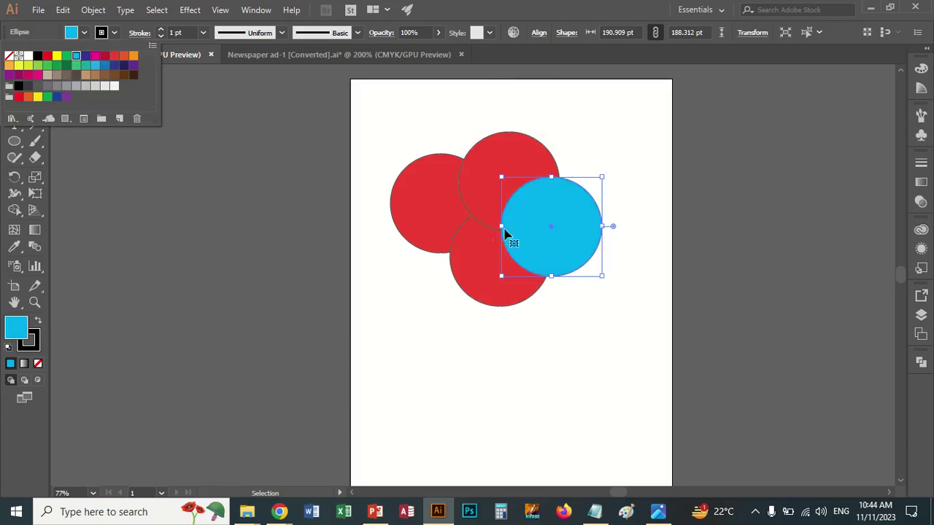
click(83, 33)
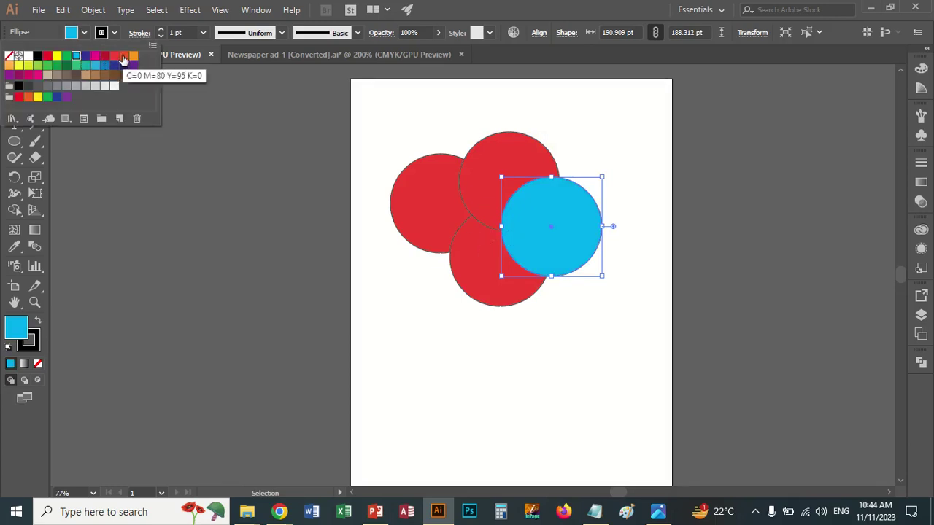
click(76, 65)
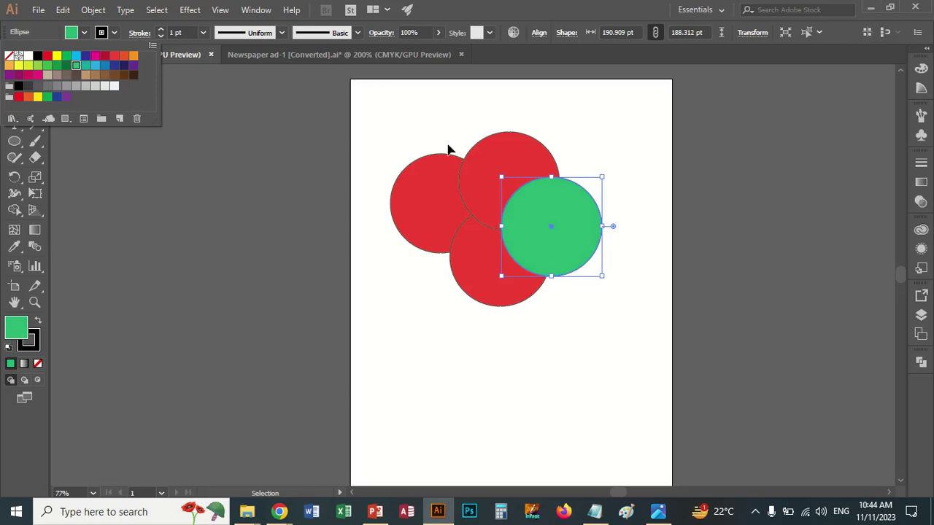
Recolour the top red circle cyan and the bottom red circle purple
click(461, 195)
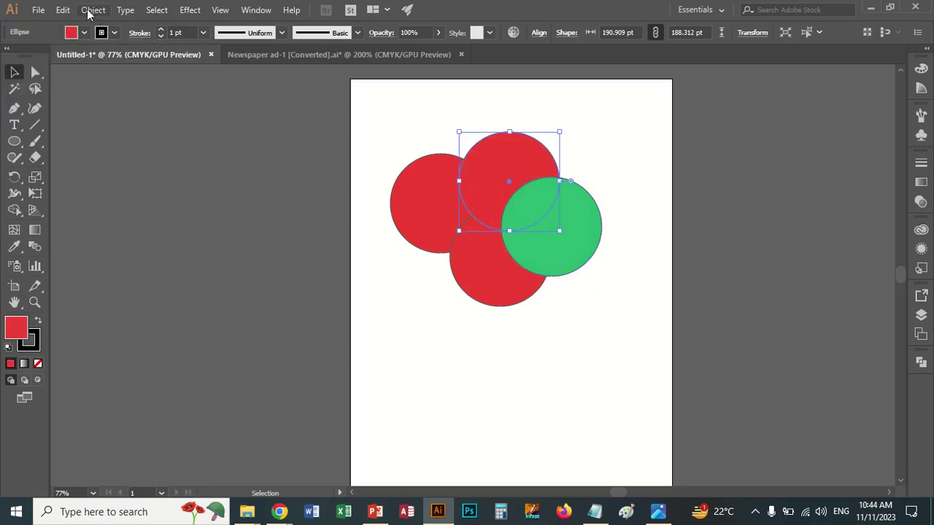
click(85, 33)
click(76, 59)
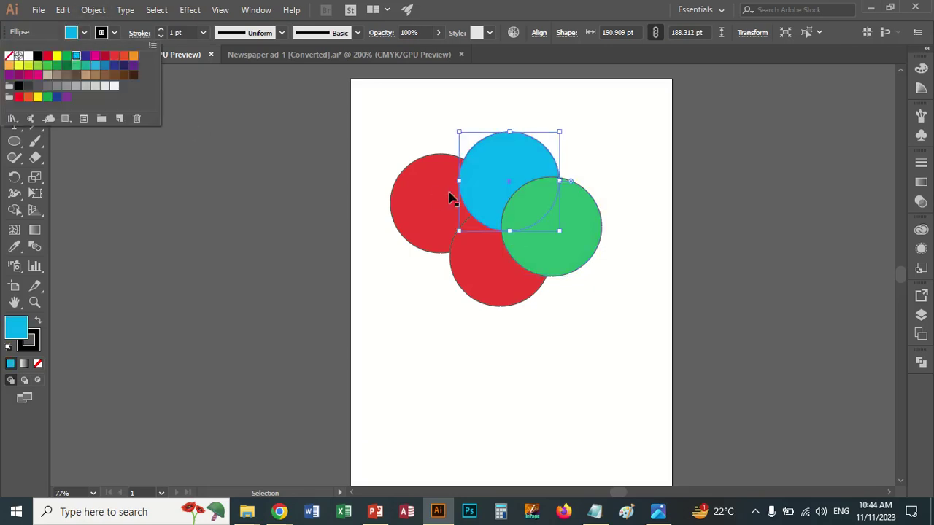
click(473, 263)
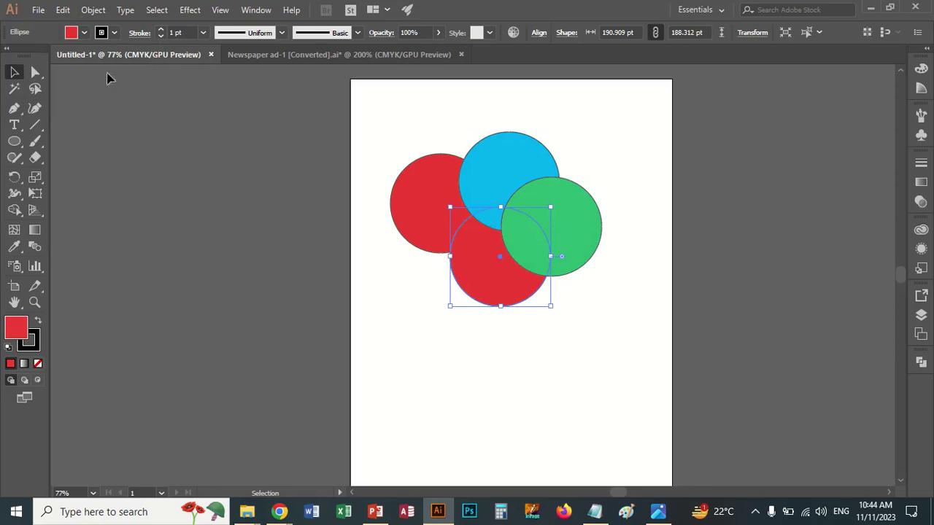
click(62, 10)
click(63, 10)
click(85, 32)
click(66, 97)
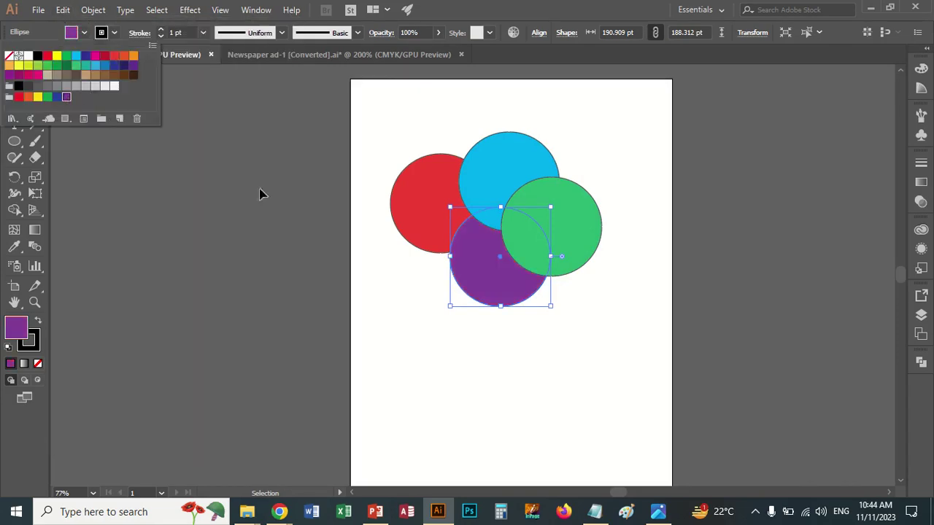
click(581, 370)
Move the purple circle up-left and the cyan circle over the red and purple ones
click(483, 332)
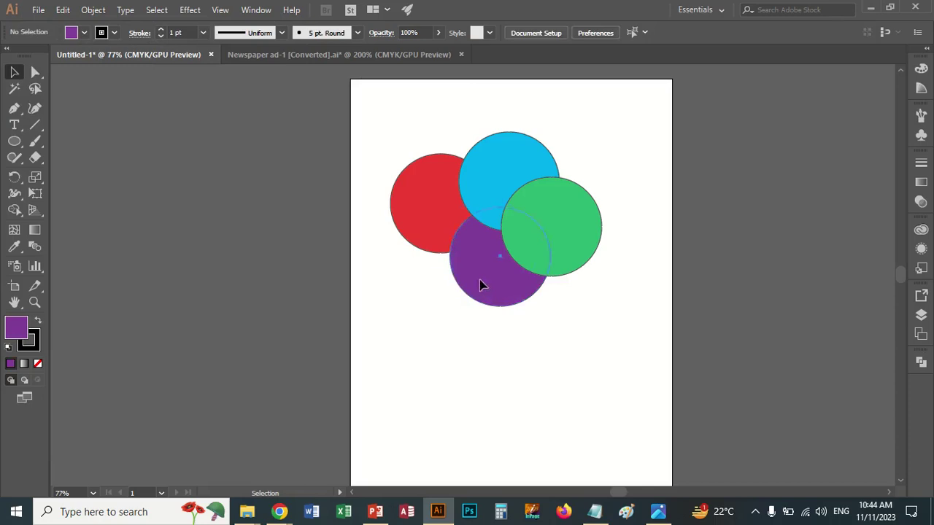
drag(480, 284, 459, 269)
drag(511, 186, 476, 182)
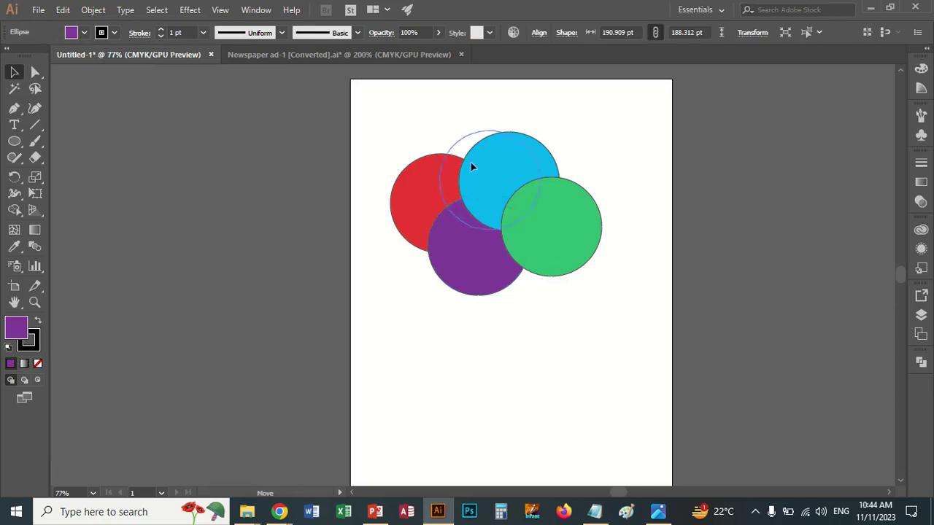
click(506, 410)
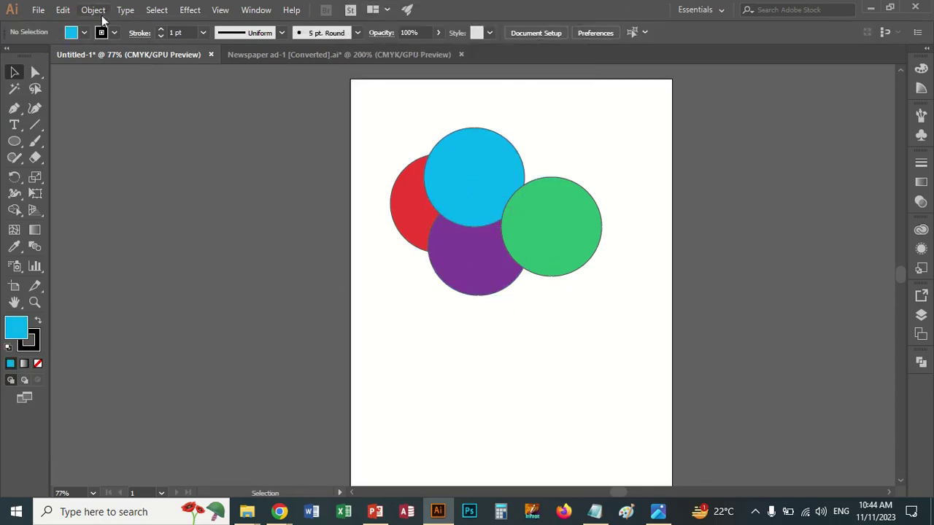
Browse to Desktop > Photo Gallery 2023 > Bicycle in the Place dialog
click(38, 9)
click(84, 231)
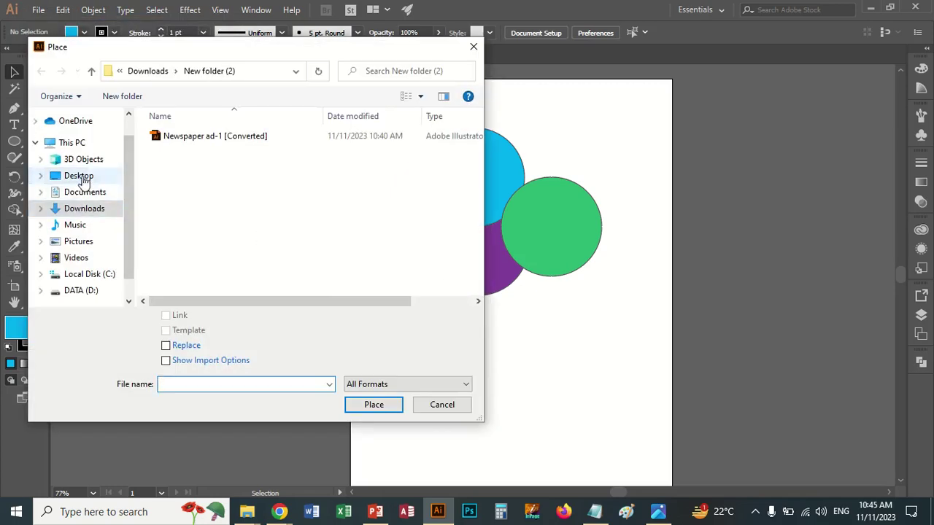
click(78, 177)
scroll(230, 263, down, 2)
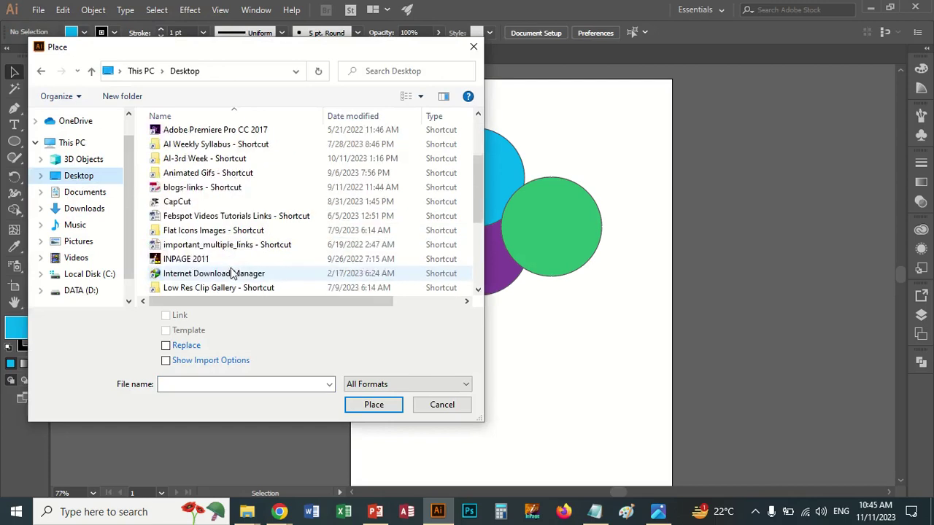
scroll(226, 263, down, 3)
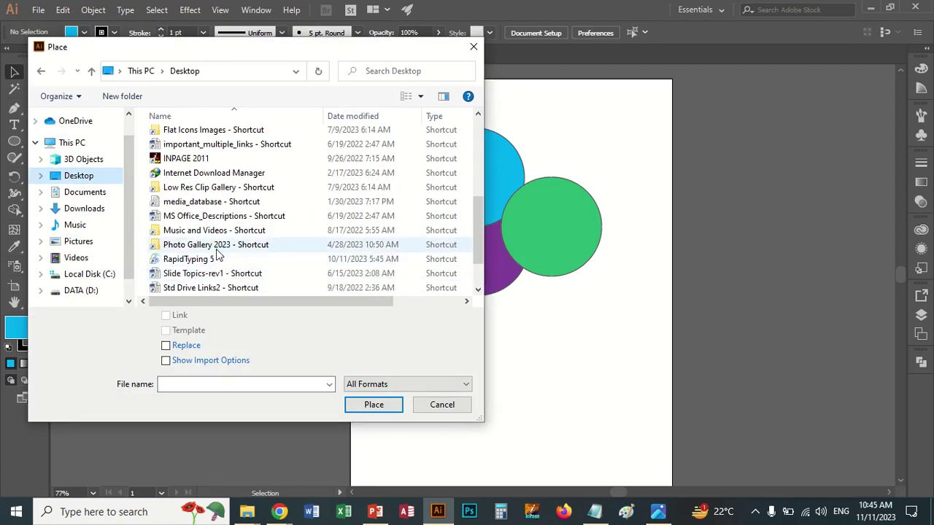
double_click(216, 248)
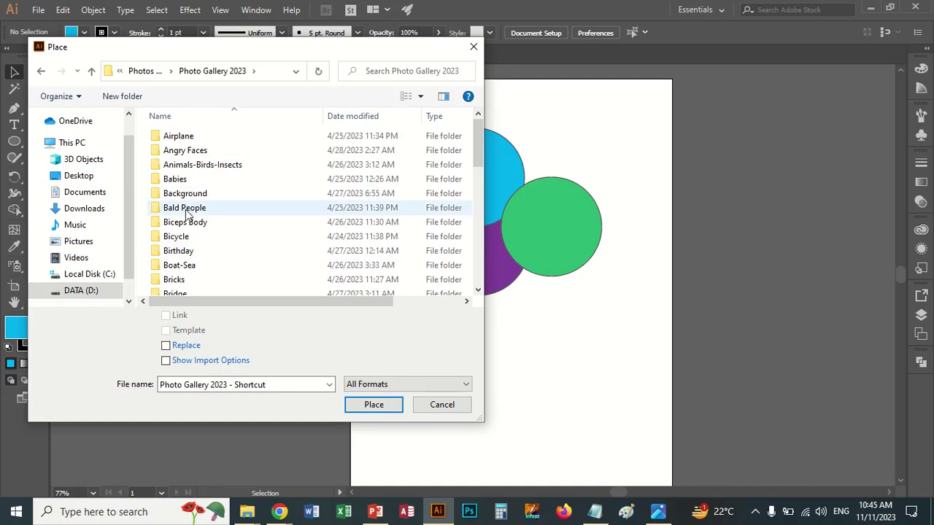
click(185, 242)
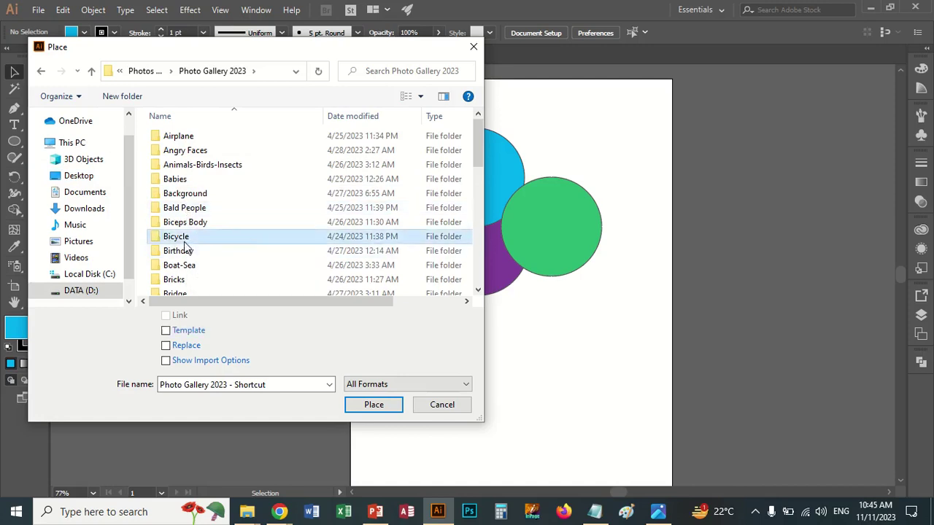
double_click(184, 241)
Place the cyclist photo below the circles and drag the cyan circle onto it
click(257, 254)
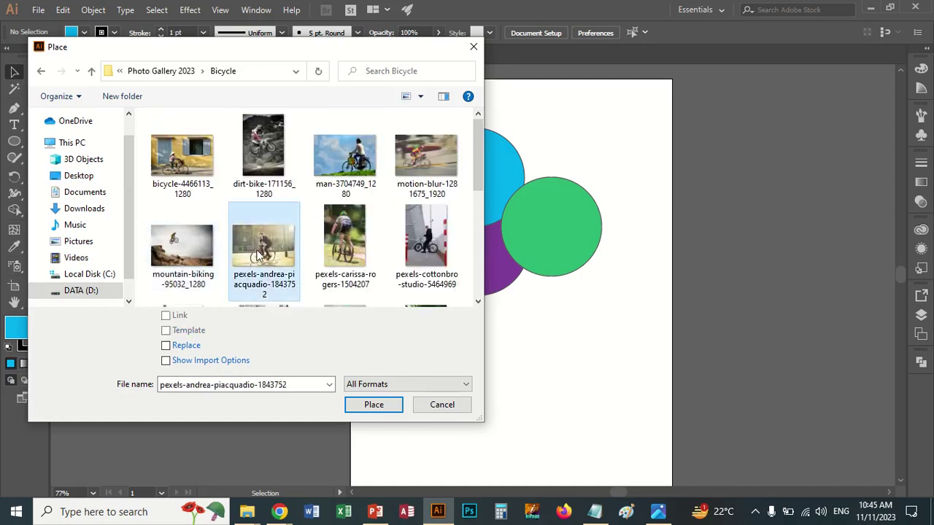
double_click(256, 253)
drag(374, 322, 587, 460)
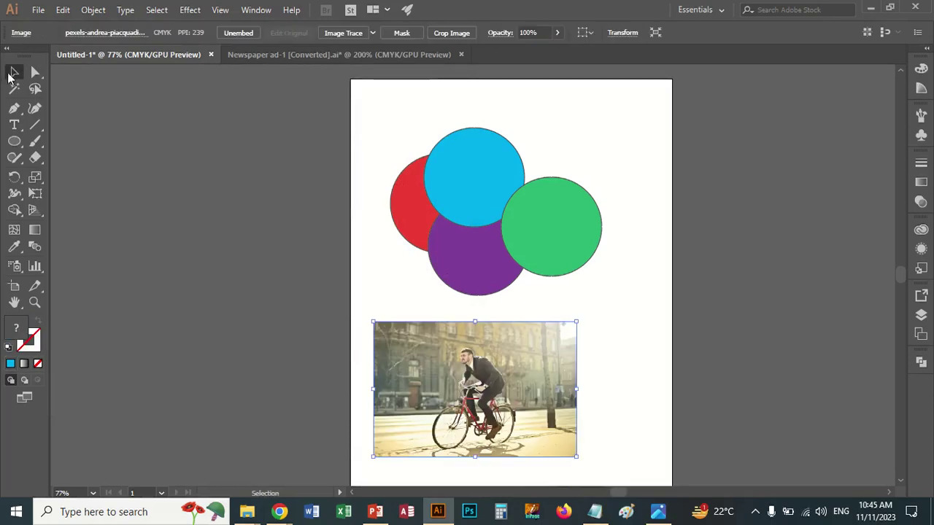
drag(478, 159, 427, 354)
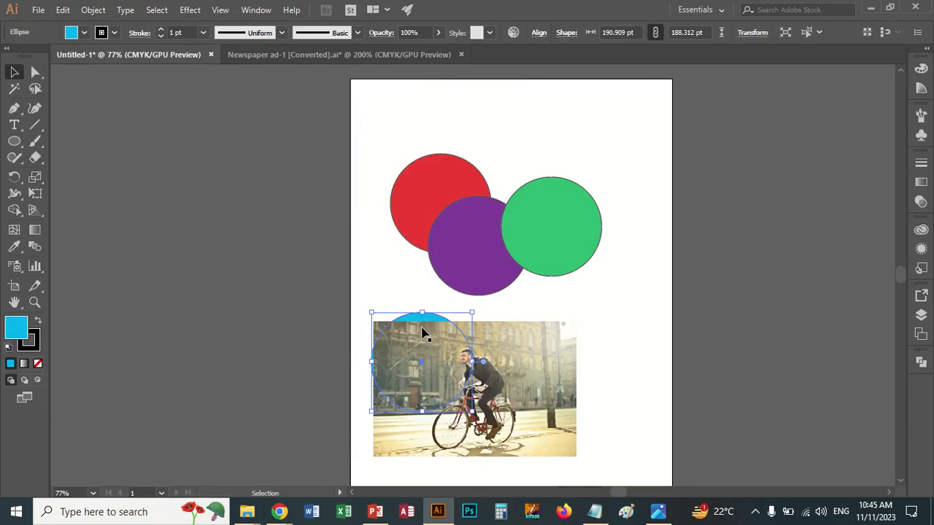
Bring the cyan circle in front of the photo, nudge it lower, and cut it
right_click(421, 327)
mouse_move(458, 251)
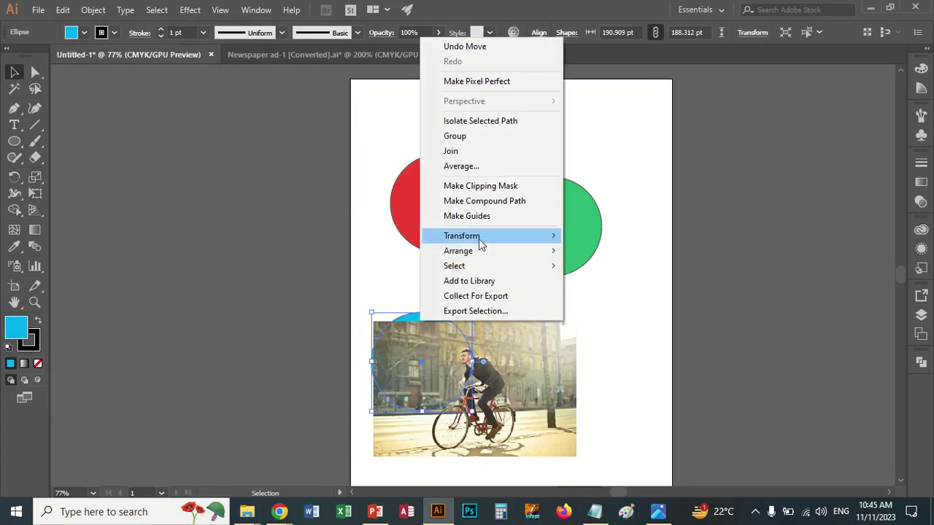
click(590, 252)
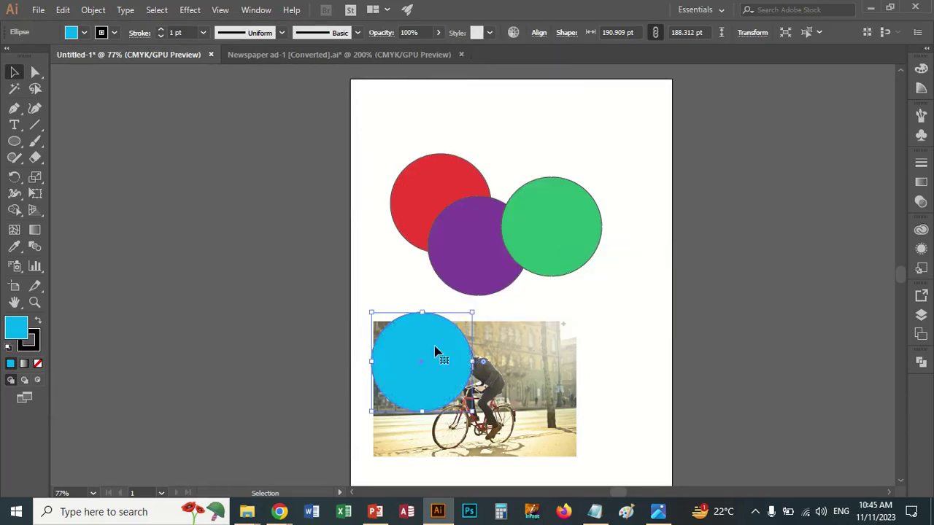
drag(425, 369, 414, 394)
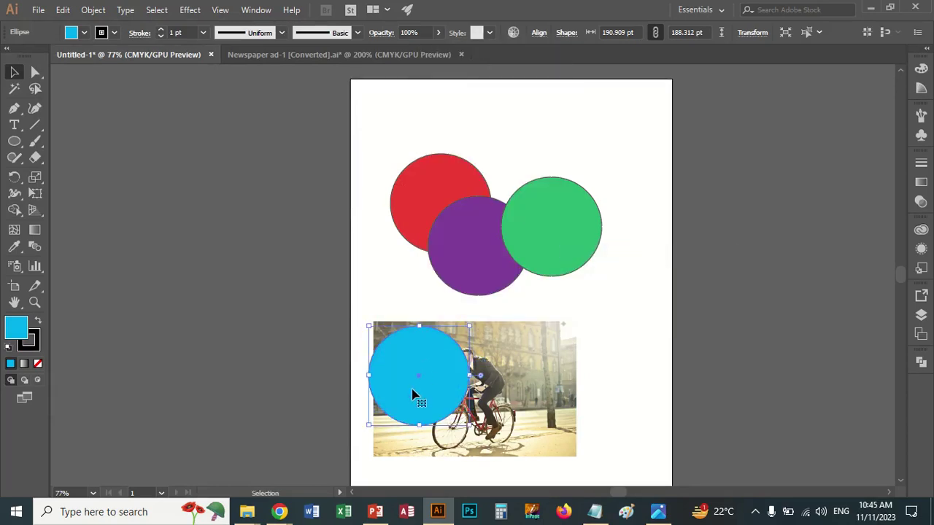
key(Delete)
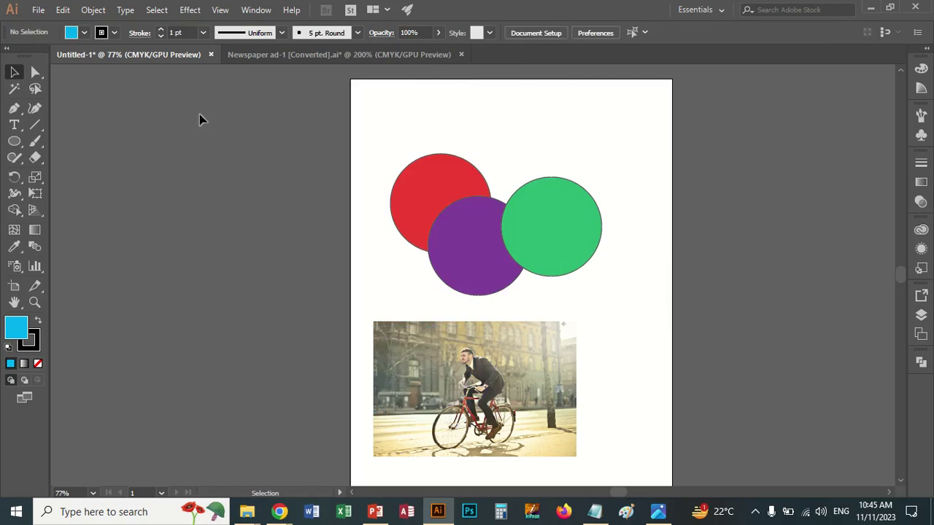
Paste cyan circle copies in front and behind, spreading them to the right edge, top-left and photo
click(63, 9)
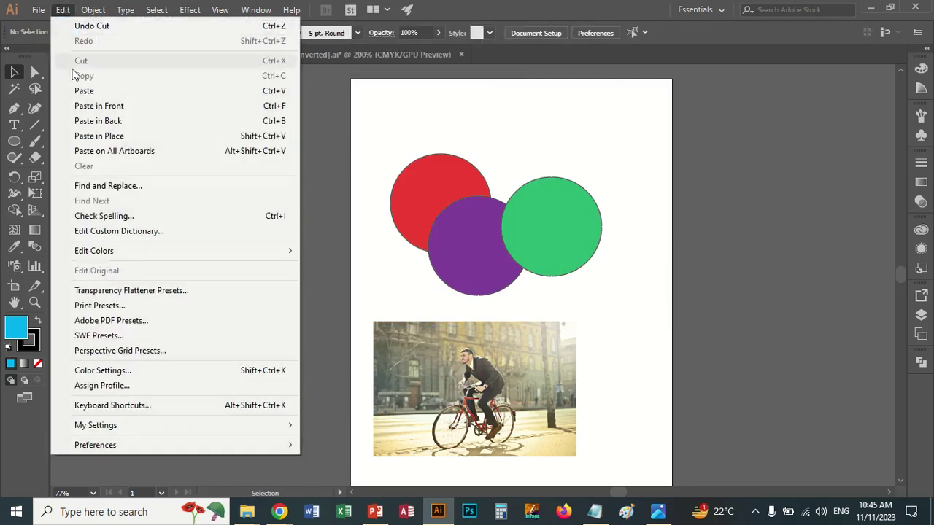
click(83, 92)
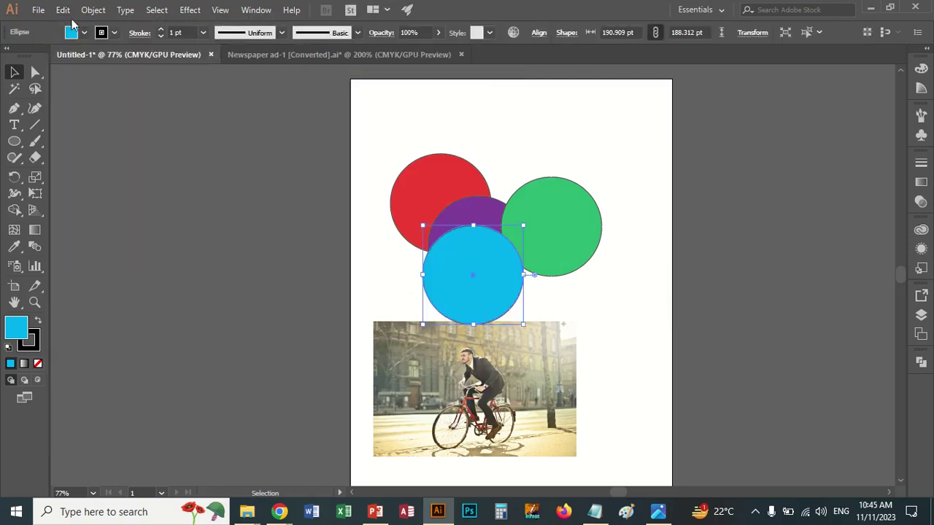
click(63, 9)
click(103, 108)
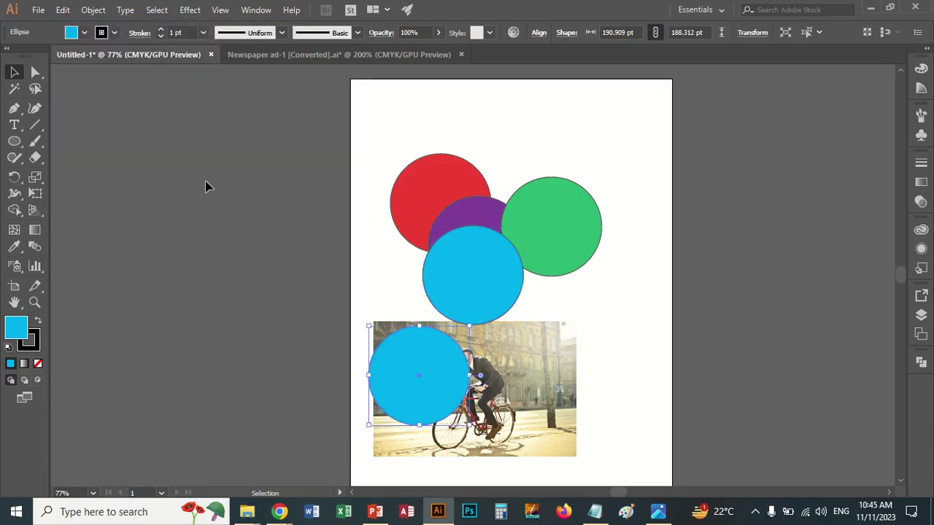
click(63, 9)
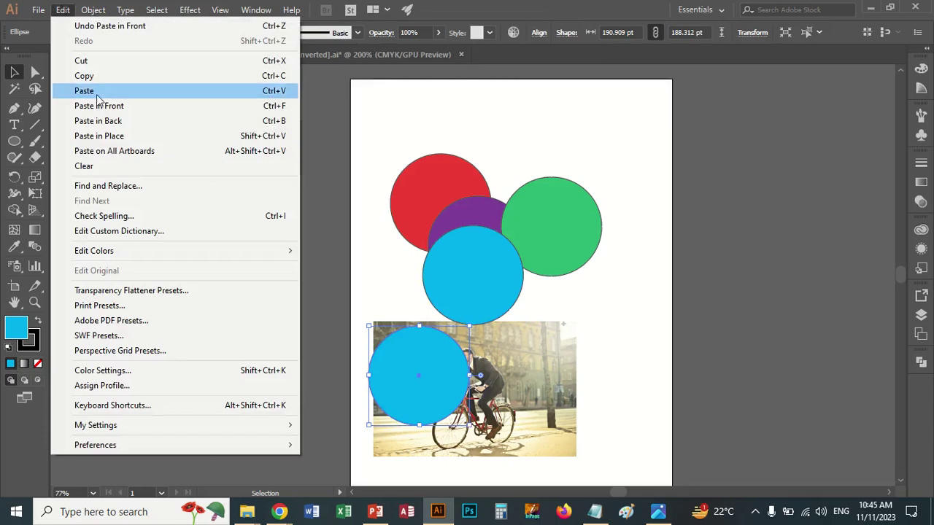
click(106, 121)
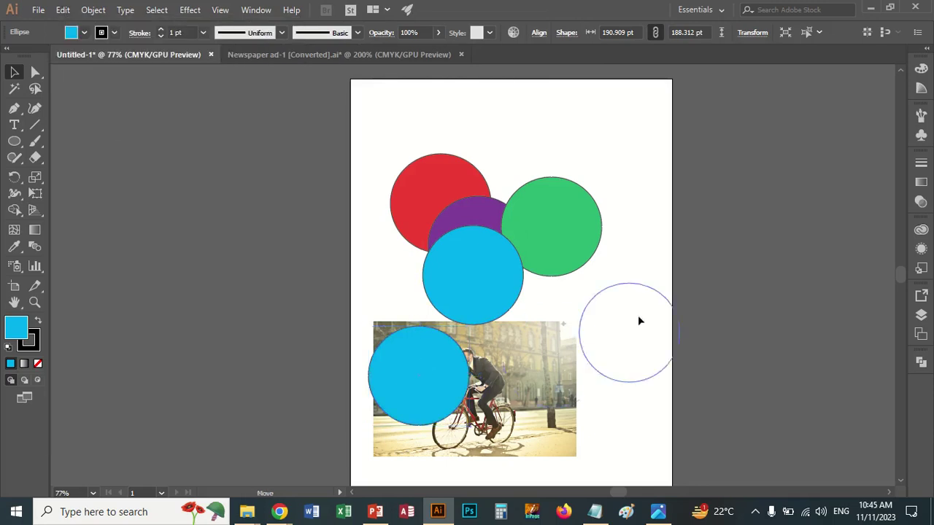
drag(407, 334, 625, 284)
drag(425, 371, 345, 148)
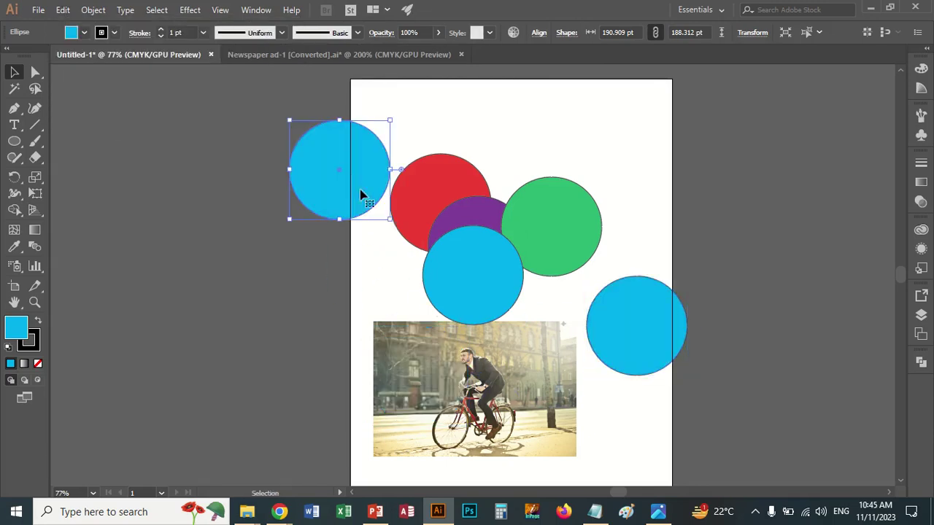
click(63, 10)
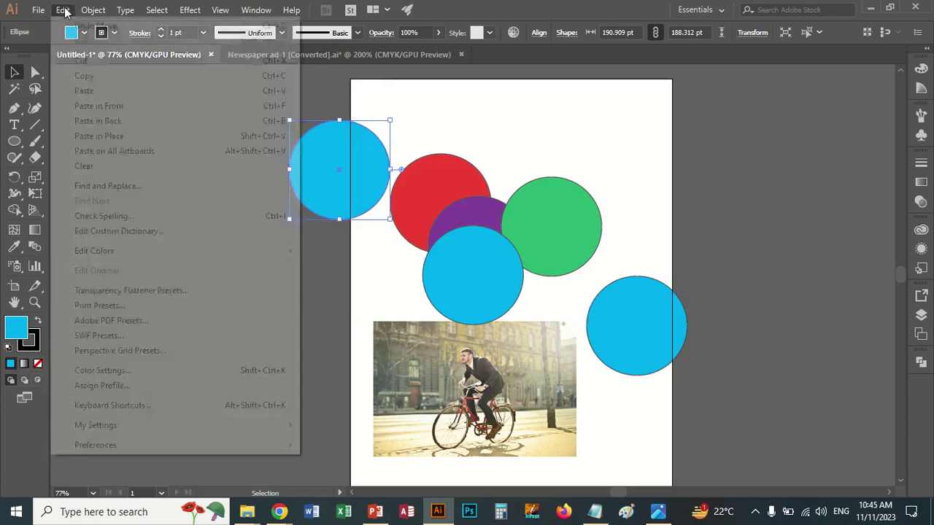
click(102, 123)
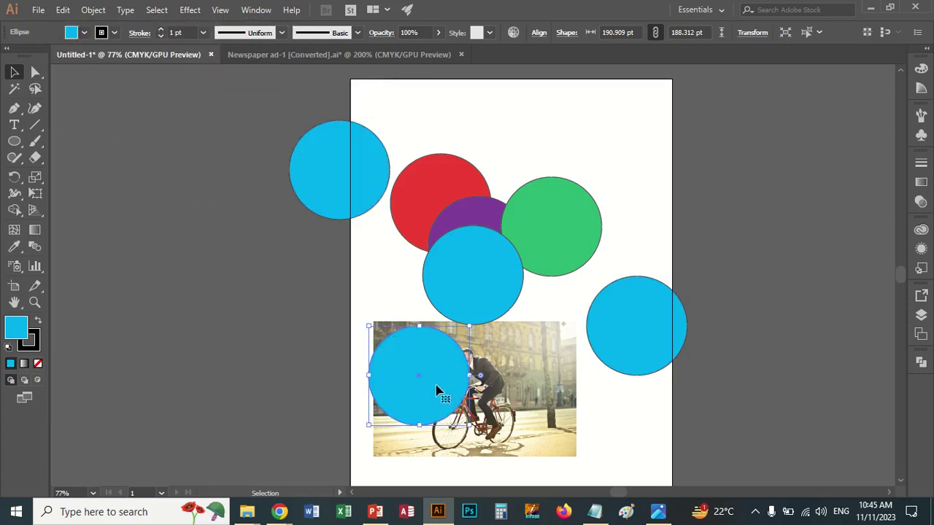
mouse_move(437, 390)
mouse_down()
mouse_move(414, 388)
mouse_move(354, 313)
mouse_up()
Cut the middle cyan circle, paste it in front and back, and move a copy over the green circle
click(494, 276)
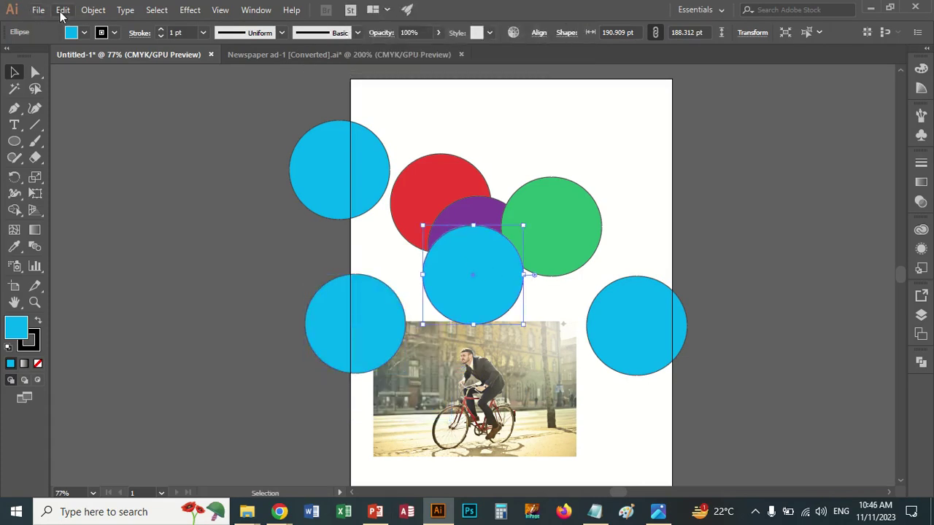
key(ctrl+x)
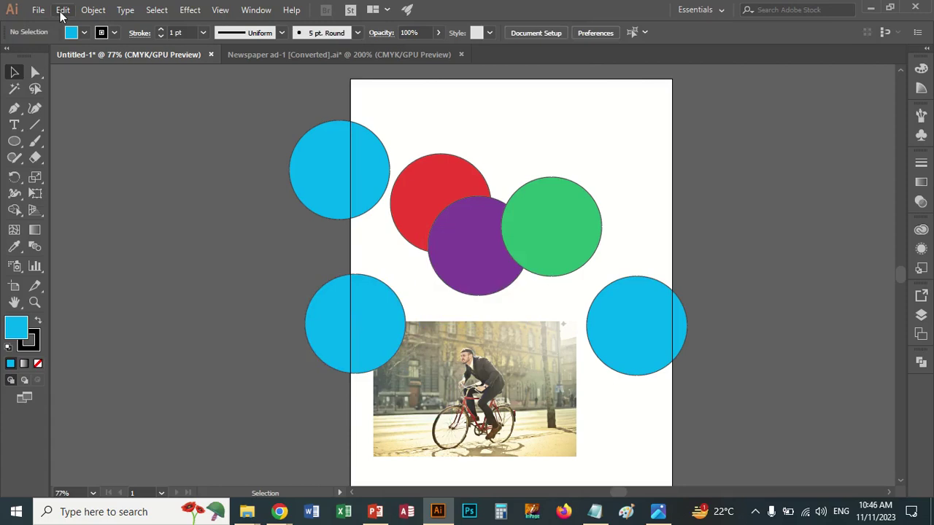
click(62, 11)
click(99, 106)
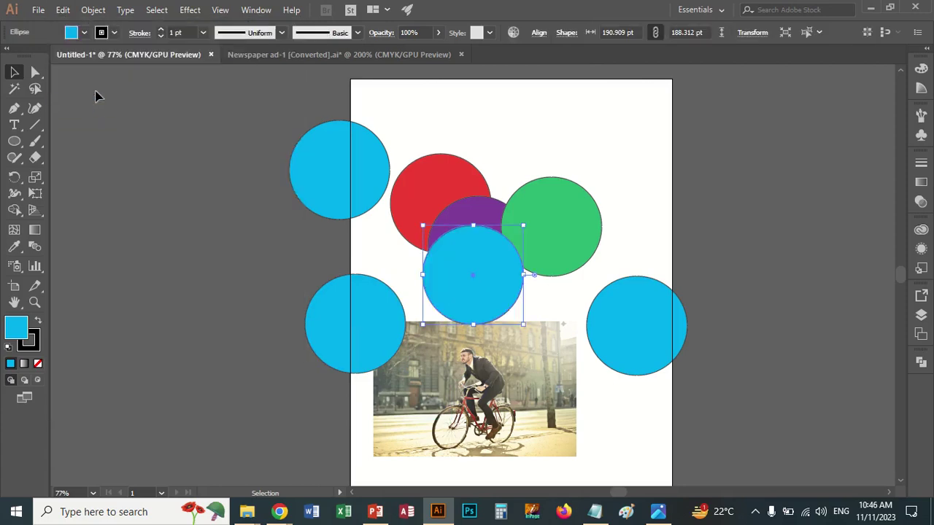
click(63, 10)
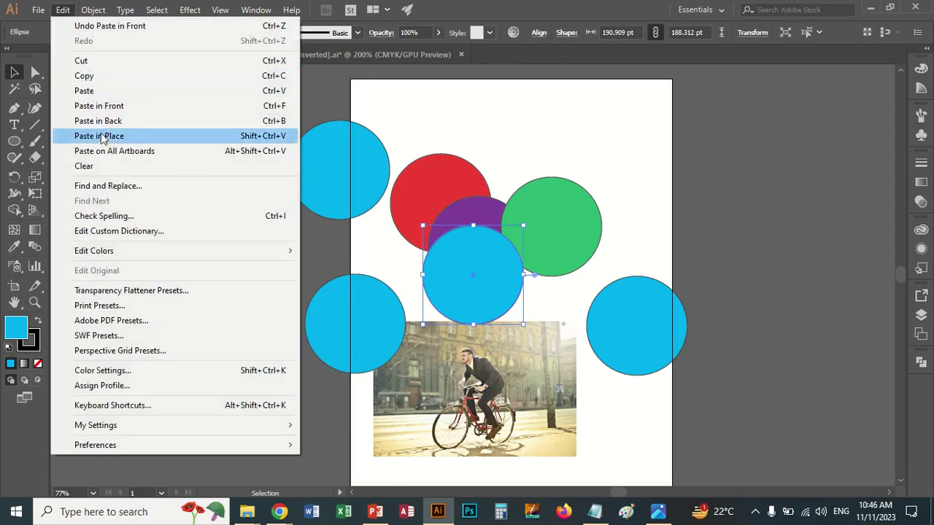
click(100, 122)
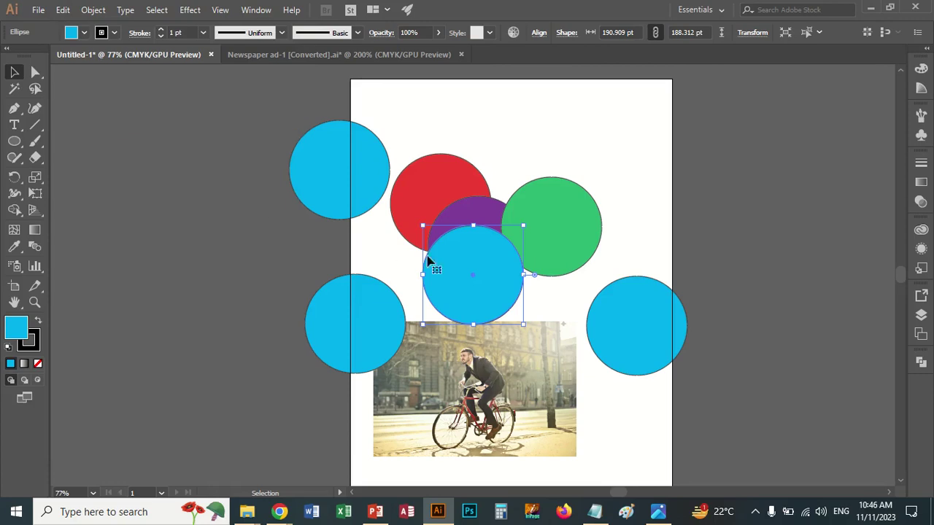
drag(438, 256, 451, 207)
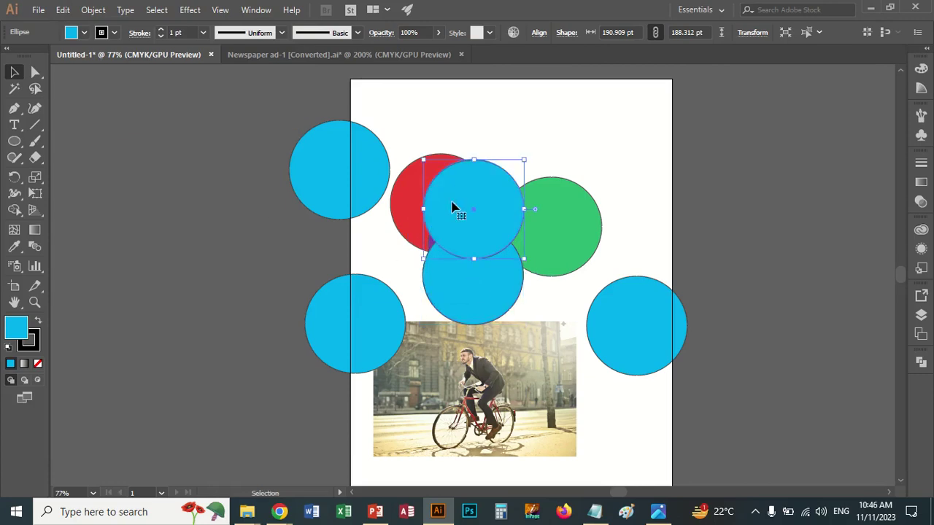
drag(472, 219, 546, 212)
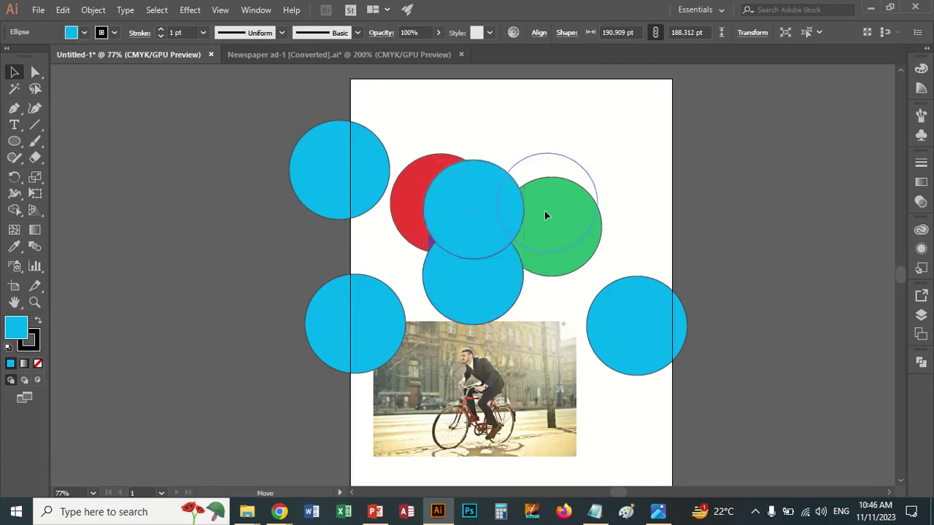
Cut the purple circle, paste it behind the other shapes, and raise the upper blue circle
click(476, 233)
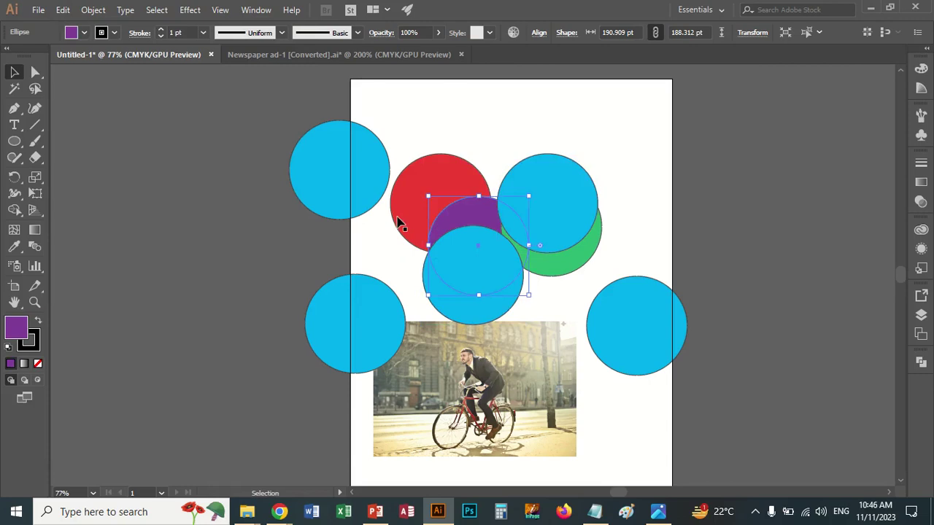
key(Delete)
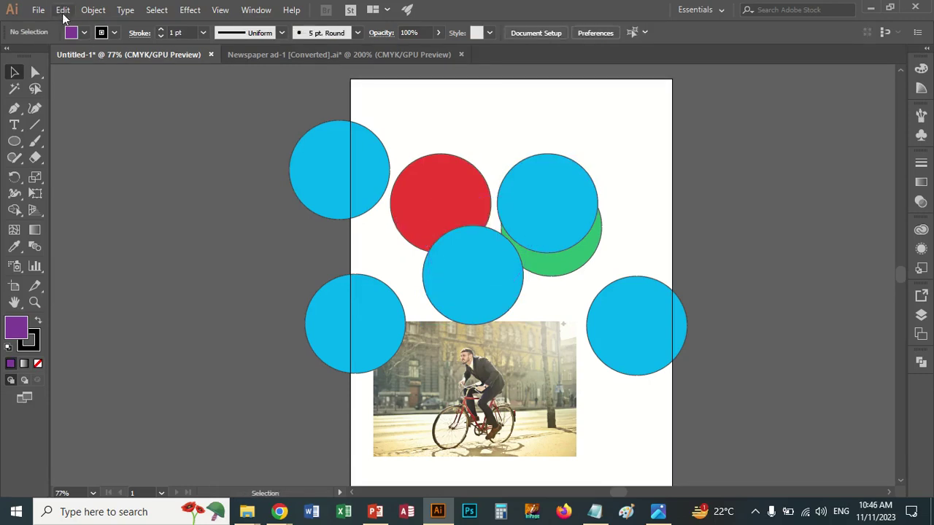
click(63, 10)
click(95, 122)
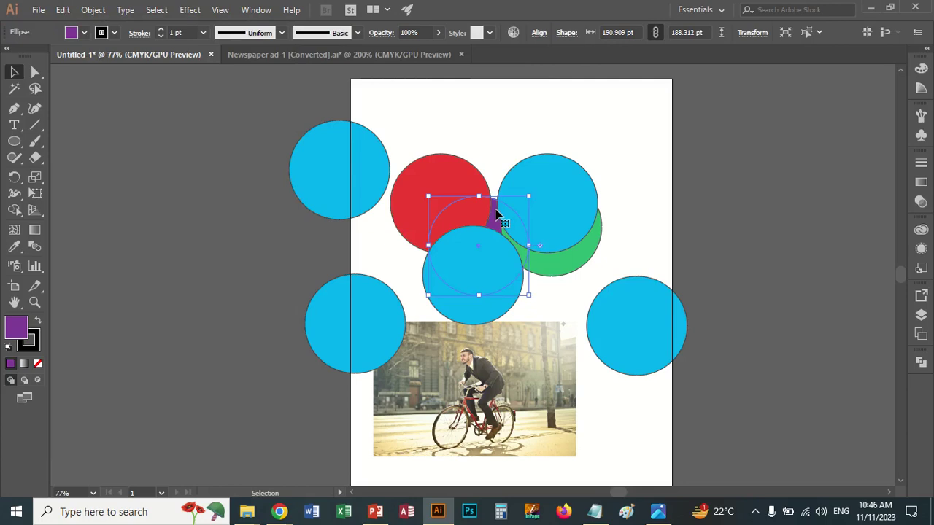
click(62, 10)
click(119, 121)
mouse_move(503, 229)
mouse_down()
mouse_move(527, 198)
mouse_move(504, 204)
mouse_up()
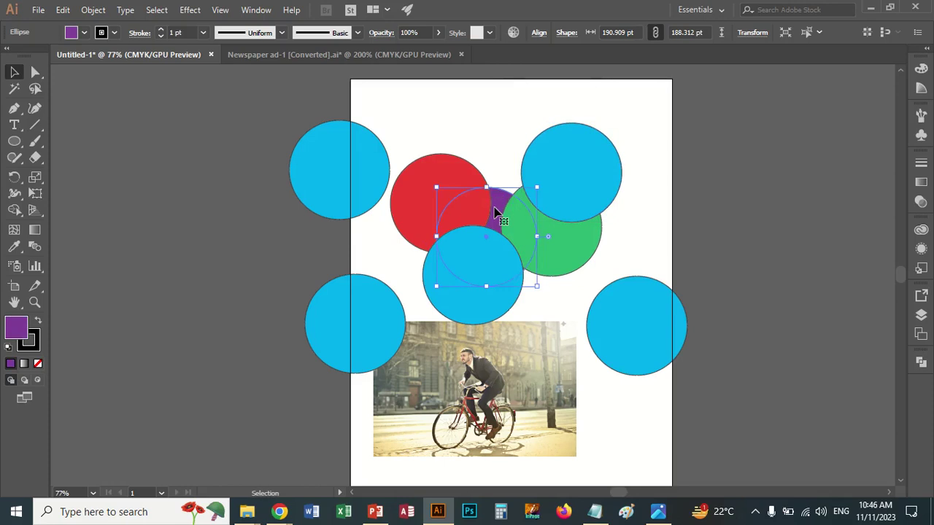
Cut the red circle and paste it behind the purple circle
click(408, 198)
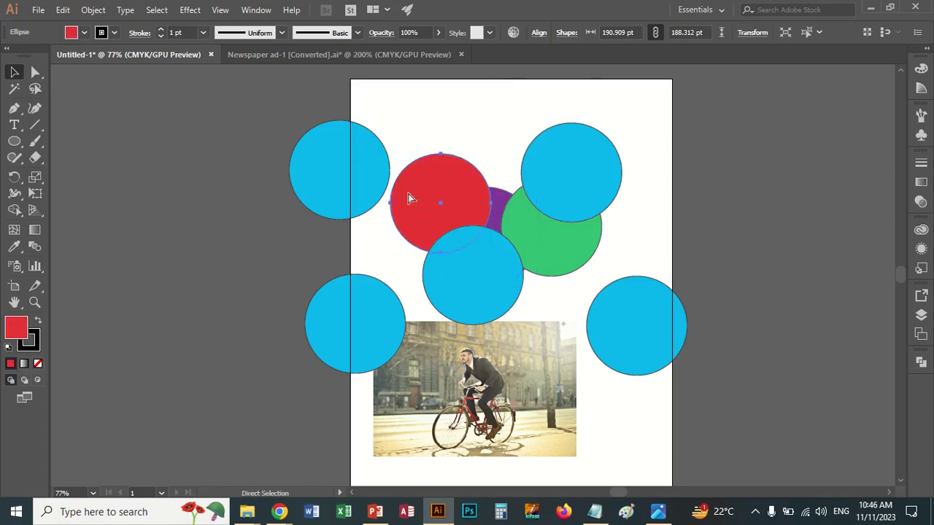
key(Delete)
click(61, 10)
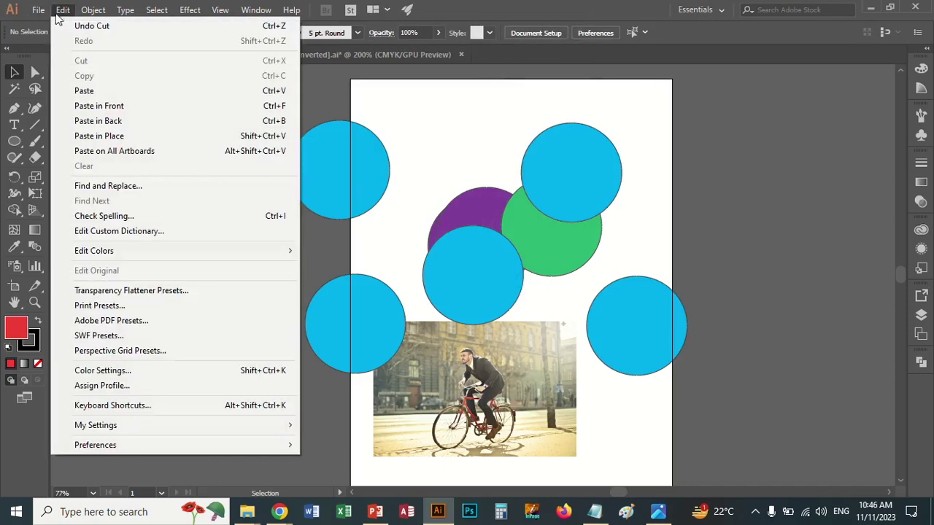
click(100, 105)
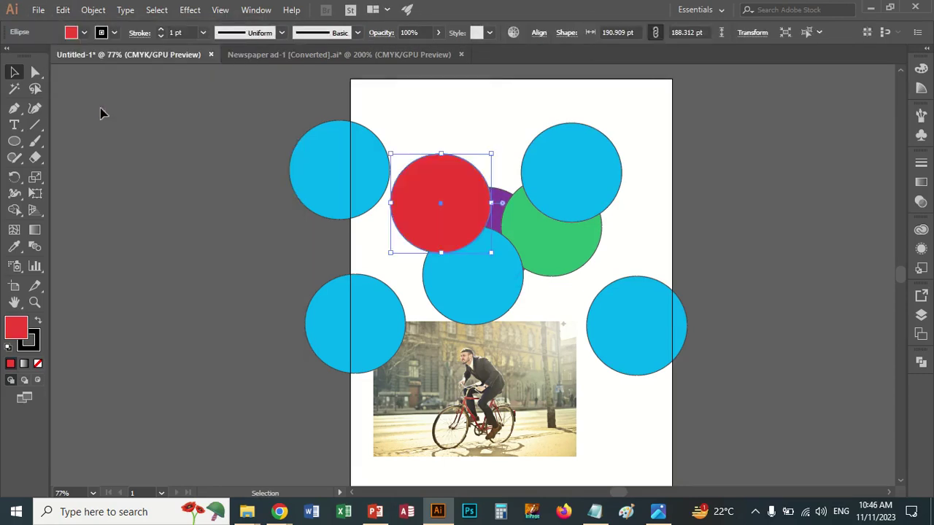
click(100, 108)
key(ctrl+z)
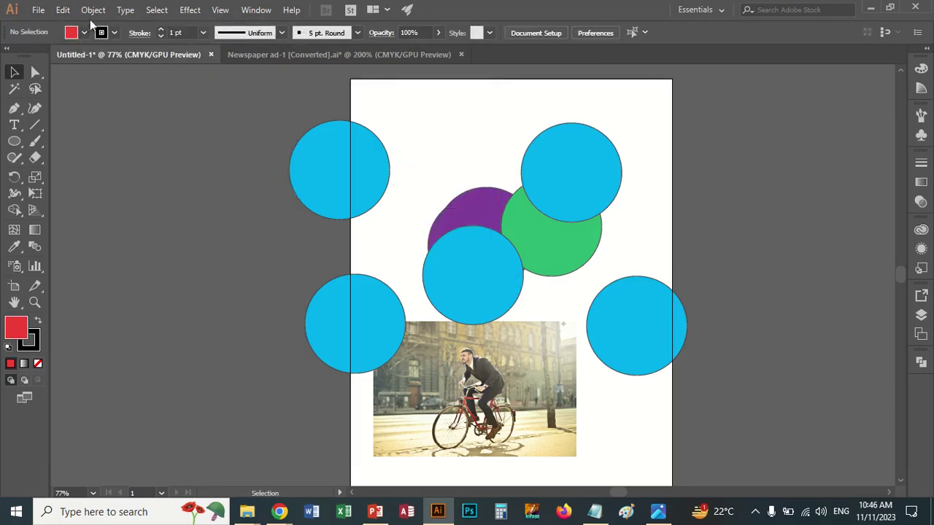
click(62, 10)
click(100, 122)
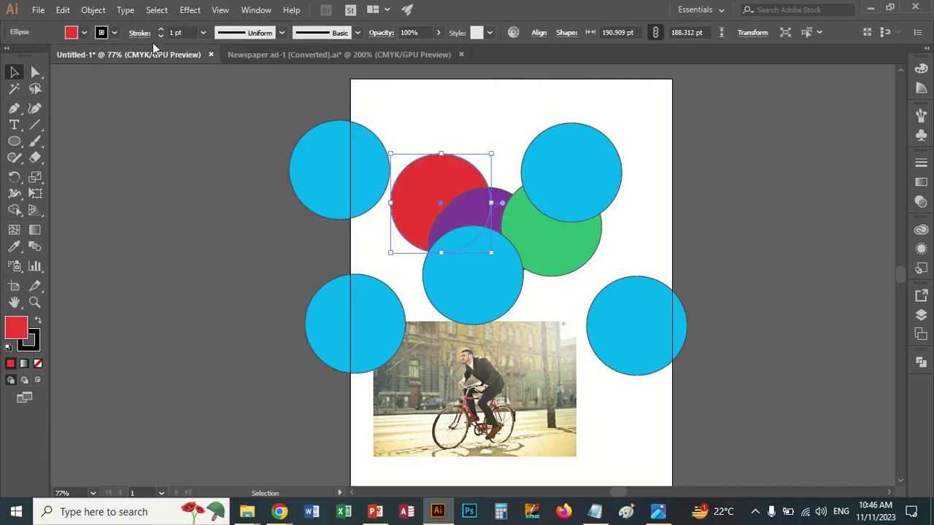
click(64, 11)
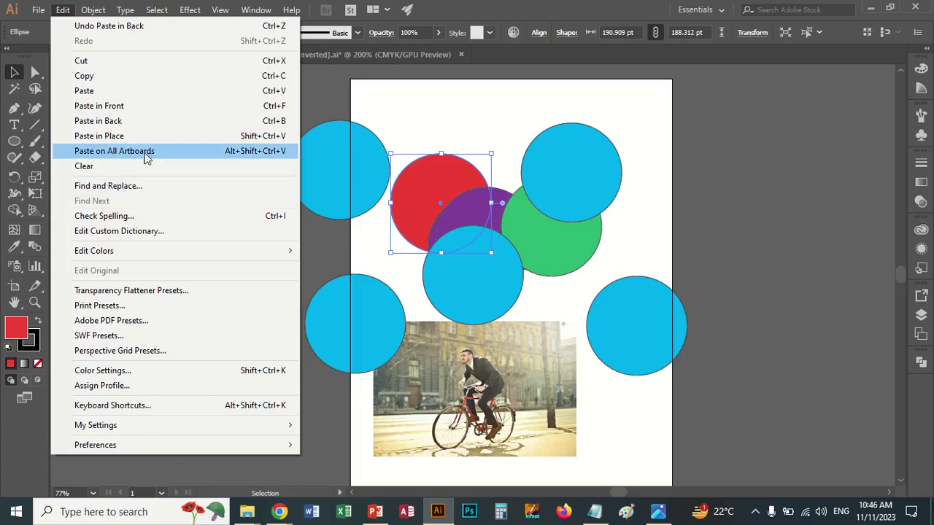
click(470, 387)
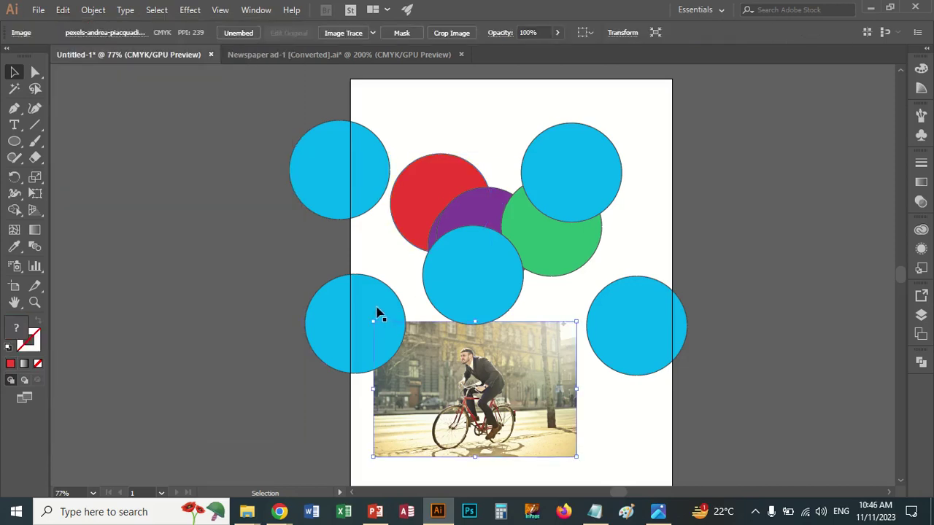
drag(251, 276, 212, 267)
Cut the lower-left blue circle and paste it back, leaving one copy on the left pasteboard
key(Delete)
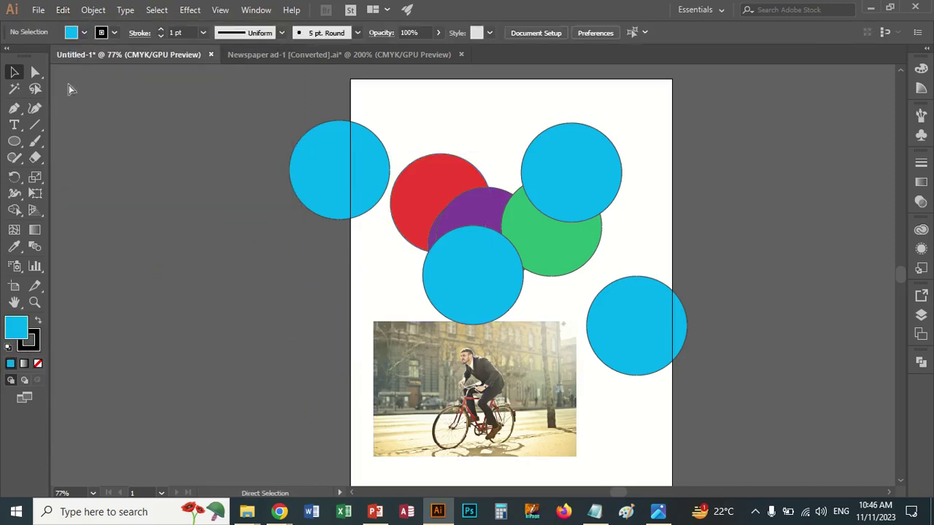
click(63, 10)
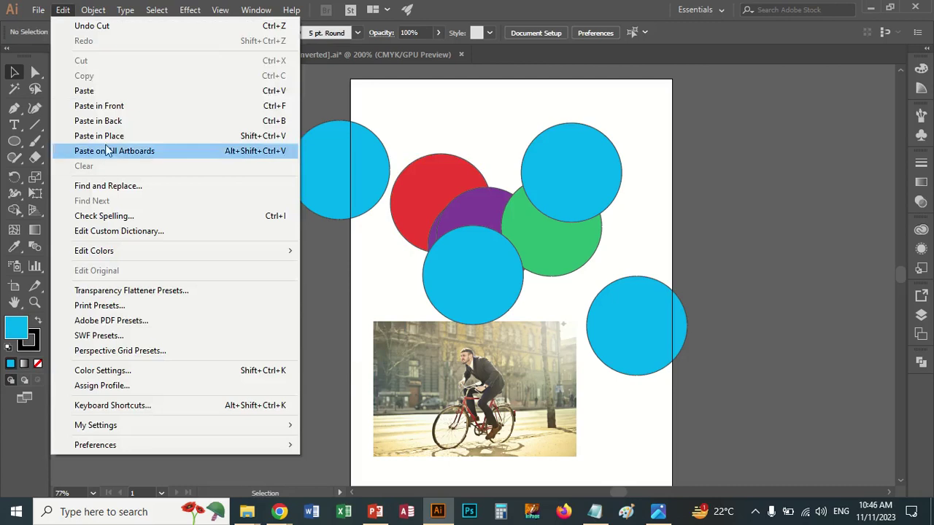
click(105, 140)
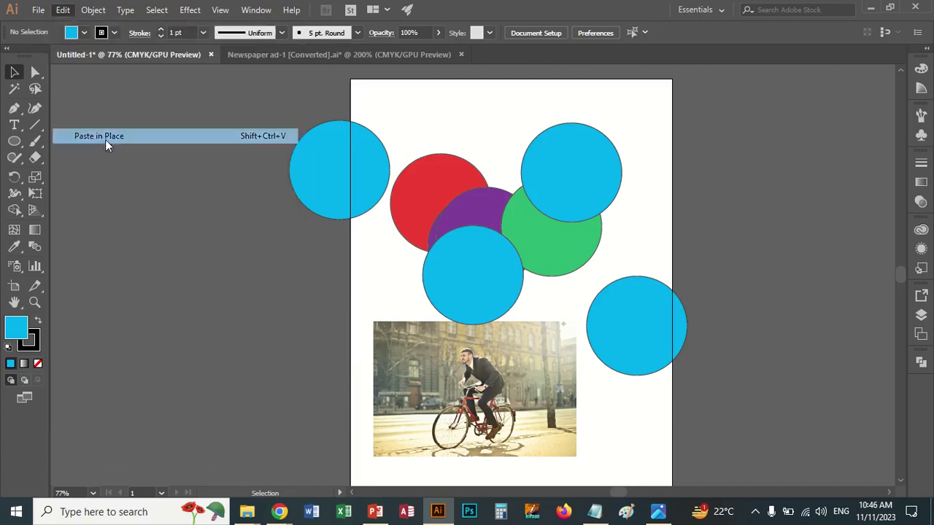
click(63, 10)
click(89, 93)
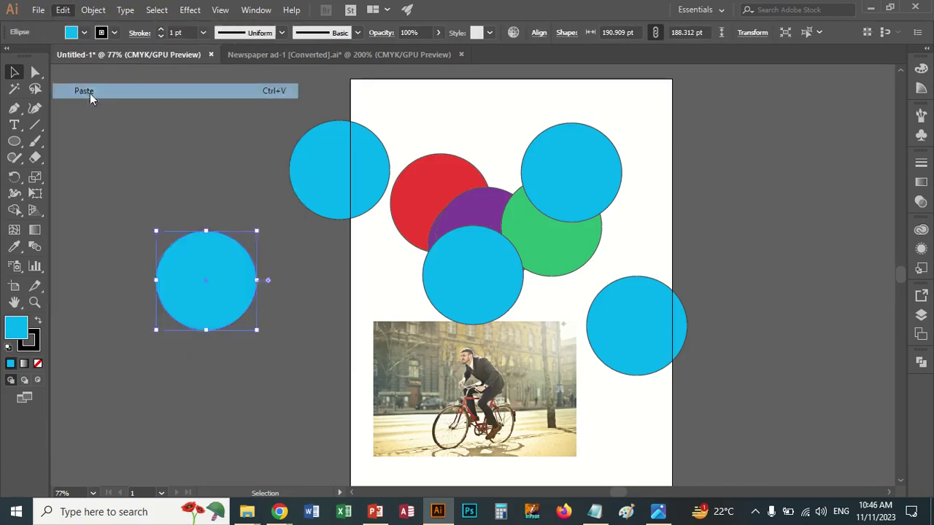
click(62, 10)
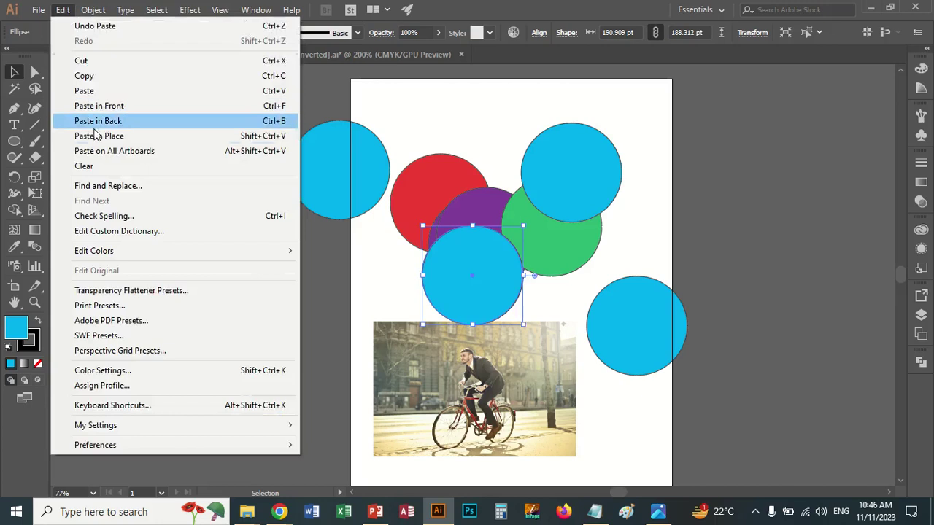
click(81, 136)
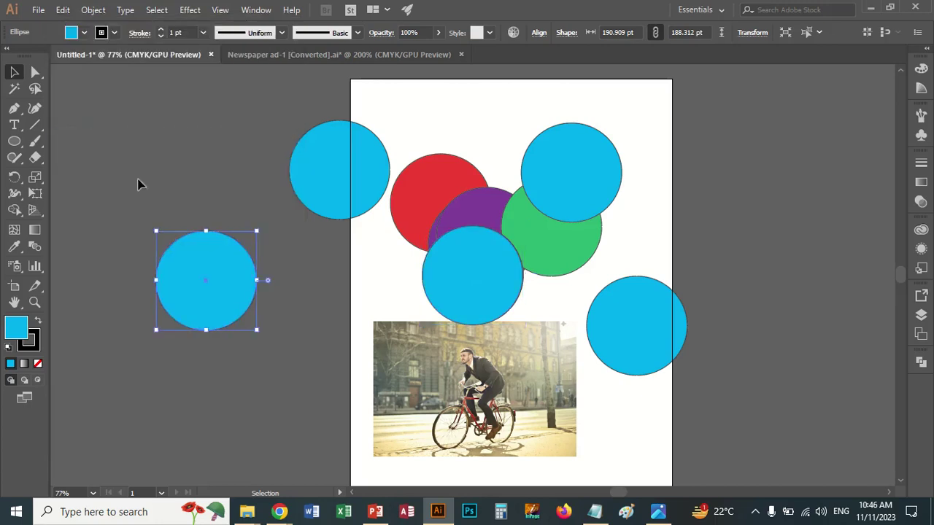
click(62, 11)
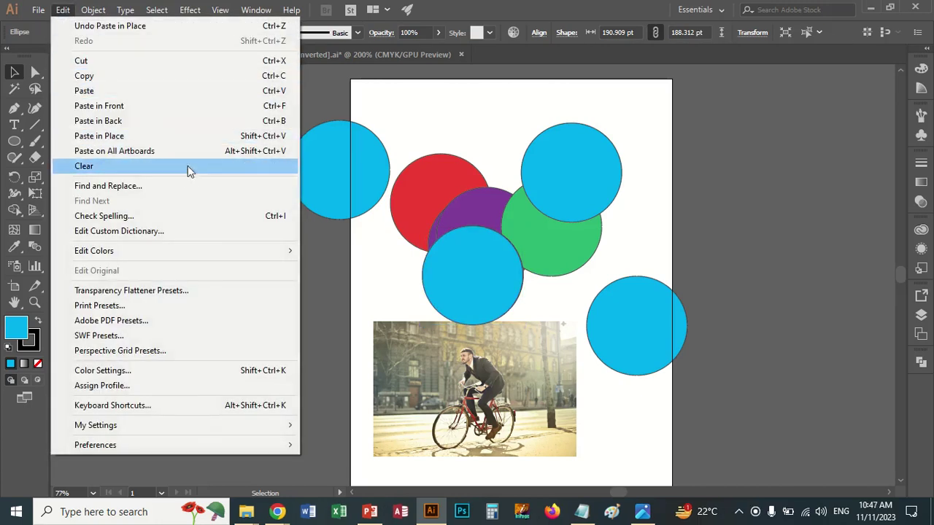
click(182, 137)
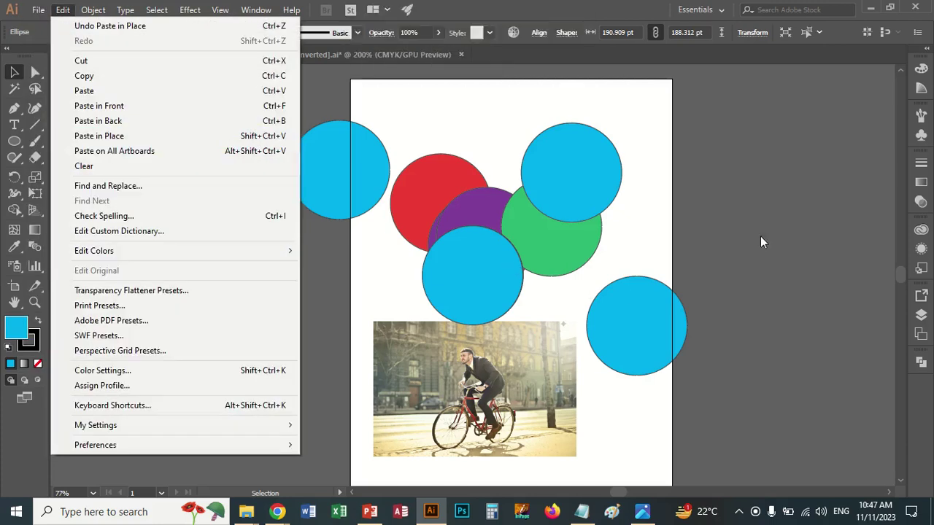
click(805, 228)
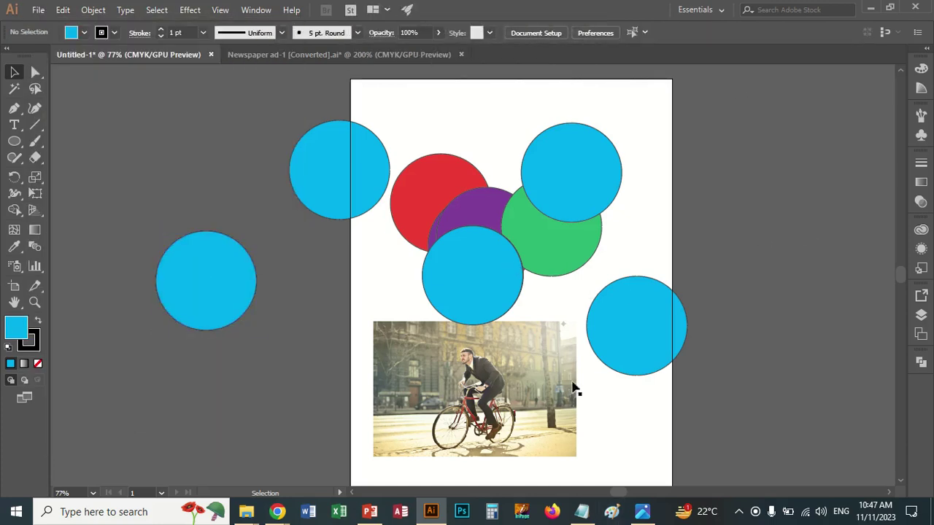
Add five new artboards around the page: right, lower right, lower left, upper left and left of the photo
click(14, 286)
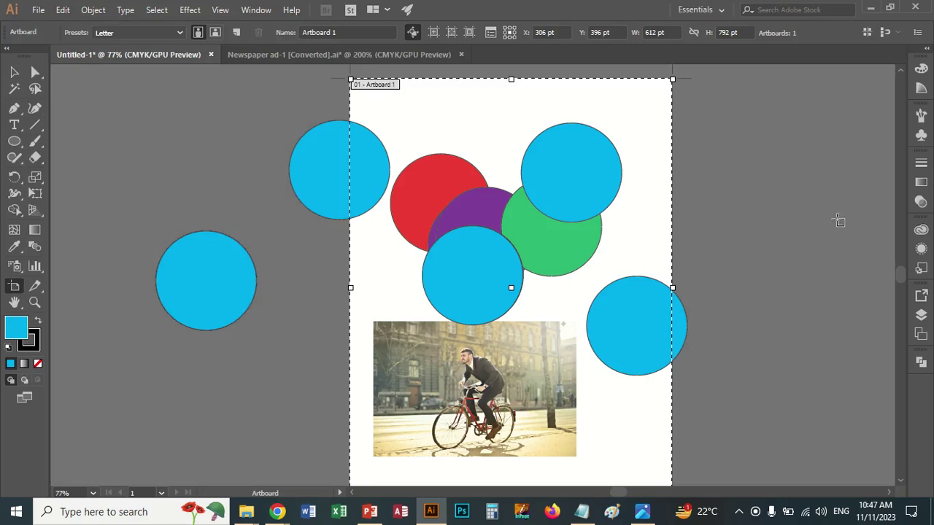
drag(694, 100, 849, 243)
drag(715, 286, 868, 443)
drag(128, 377, 239, 479)
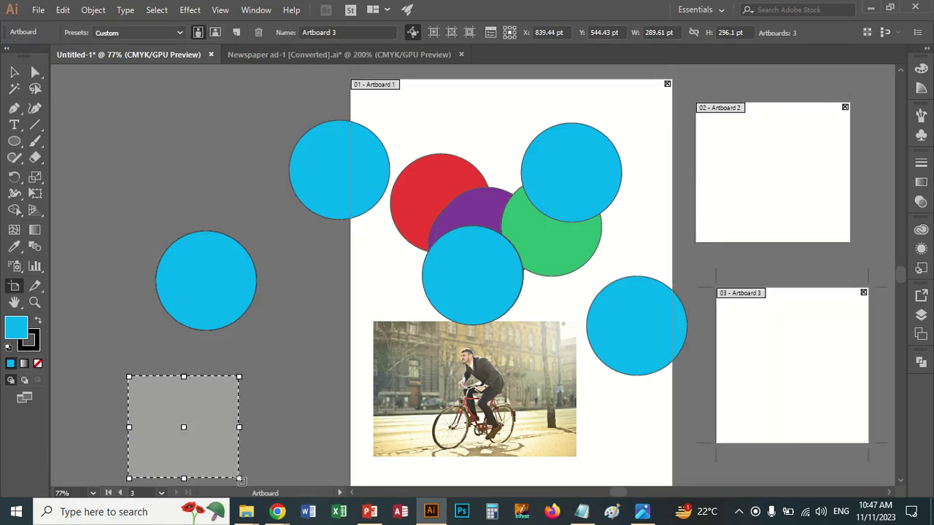
drag(84, 81, 270, 246)
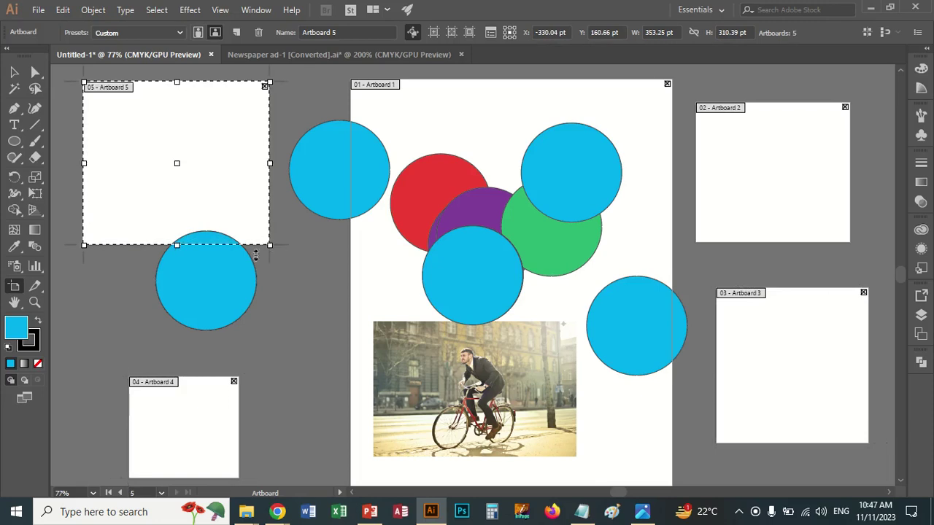
drag(265, 308, 364, 417)
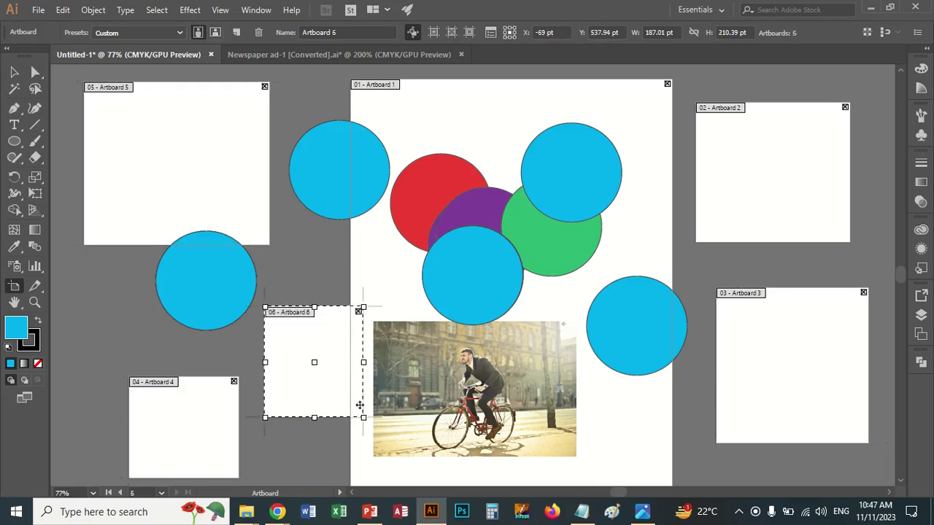
Make a smaller copy of the middle blue circle and paste it onto all artboards
key(Escape)
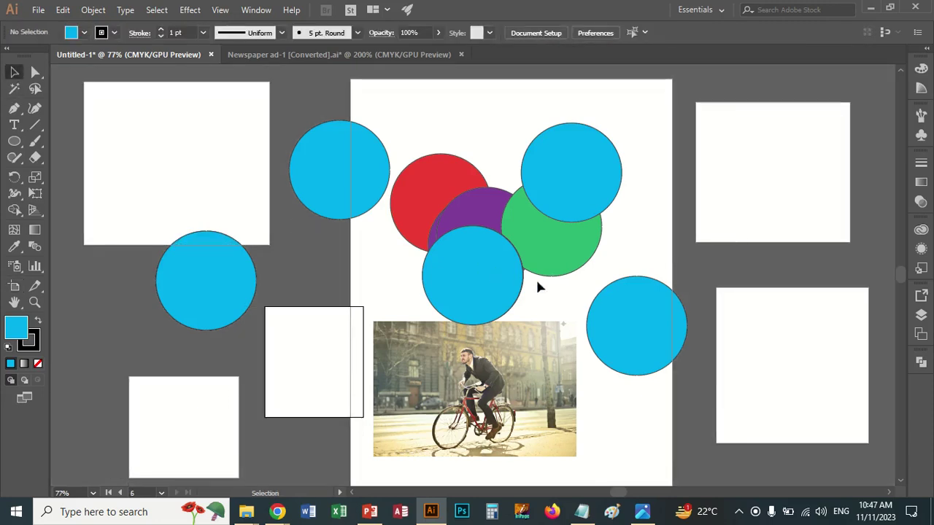
click(475, 287)
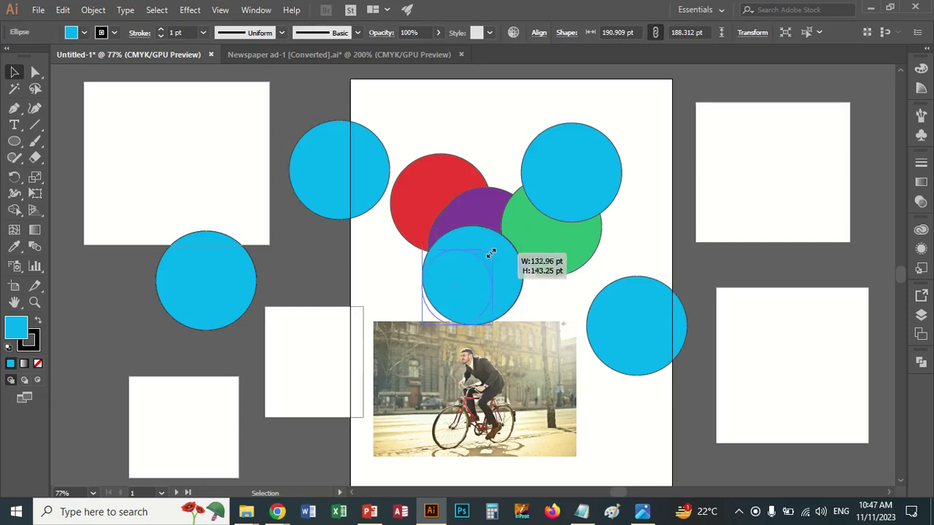
drag(526, 226, 487, 253)
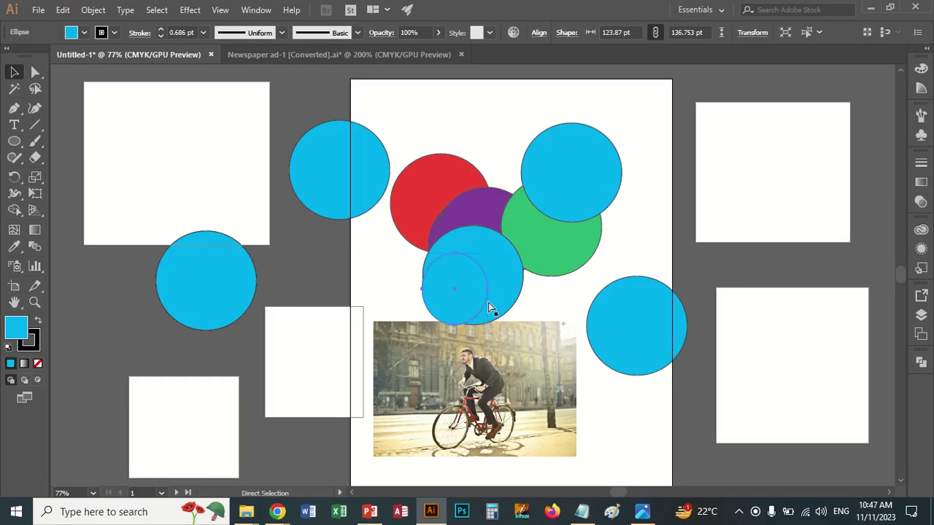
key(Escape)
click(64, 10)
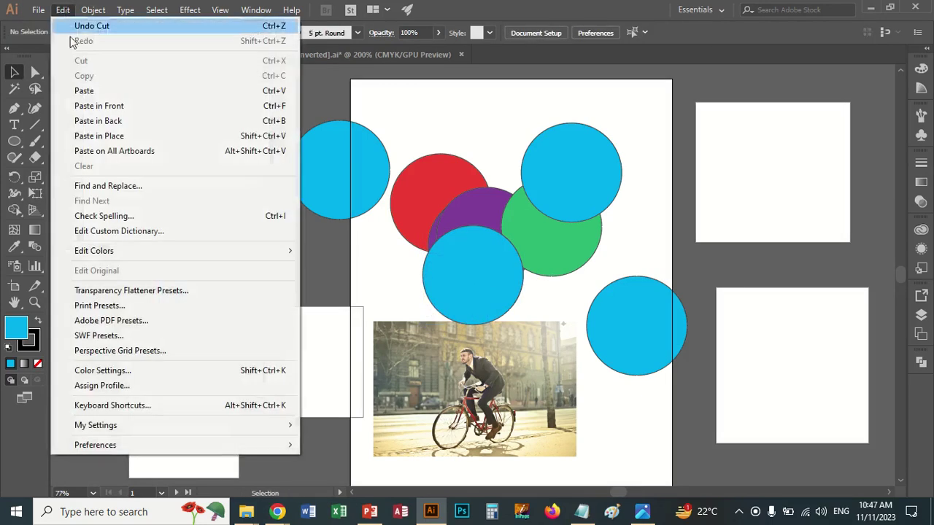
click(113, 155)
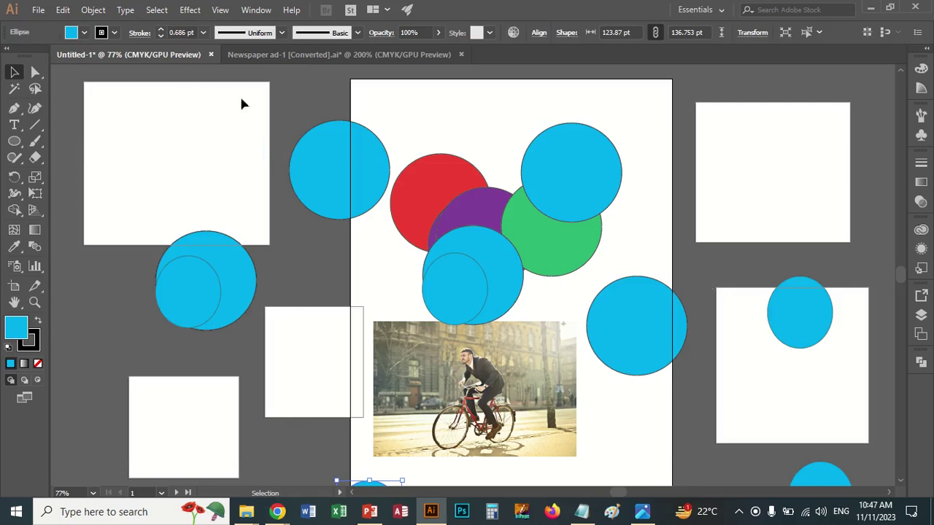
Create a new document with 3 artboards
click(38, 9)
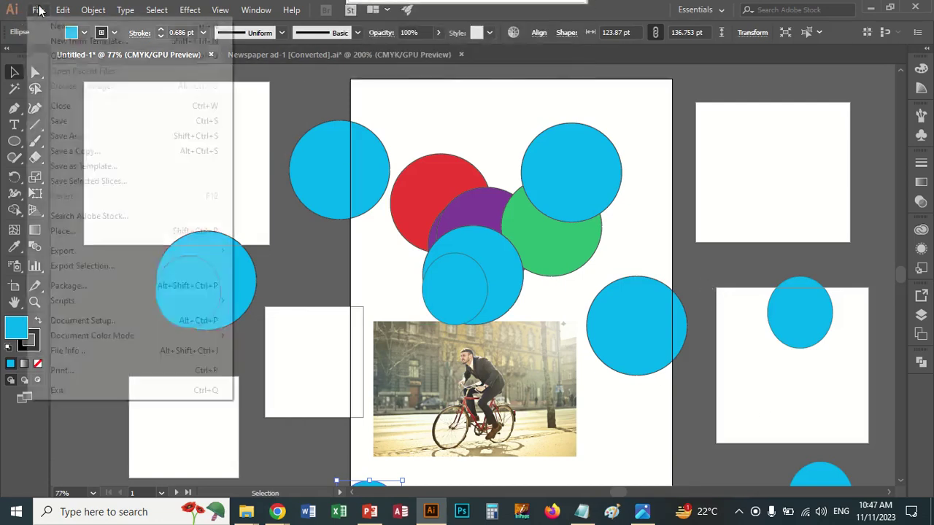
click(49, 28)
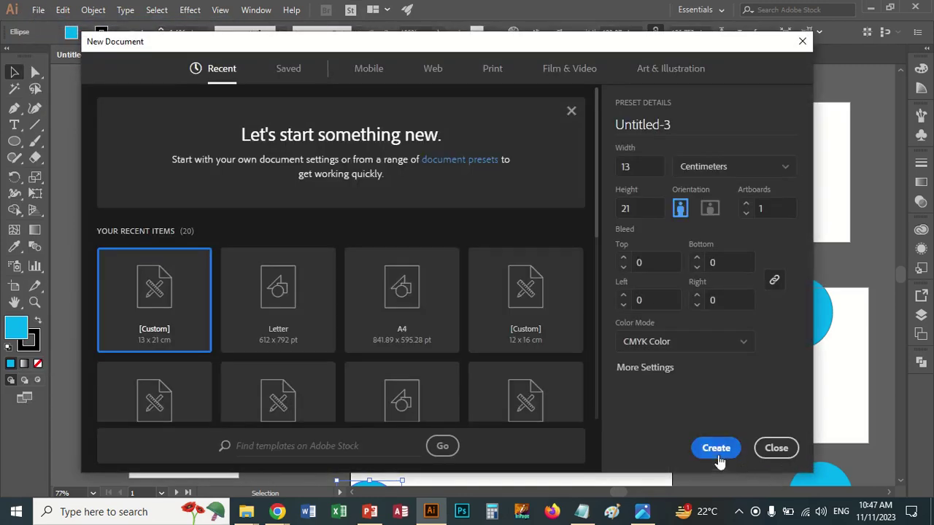
double_click(746, 205)
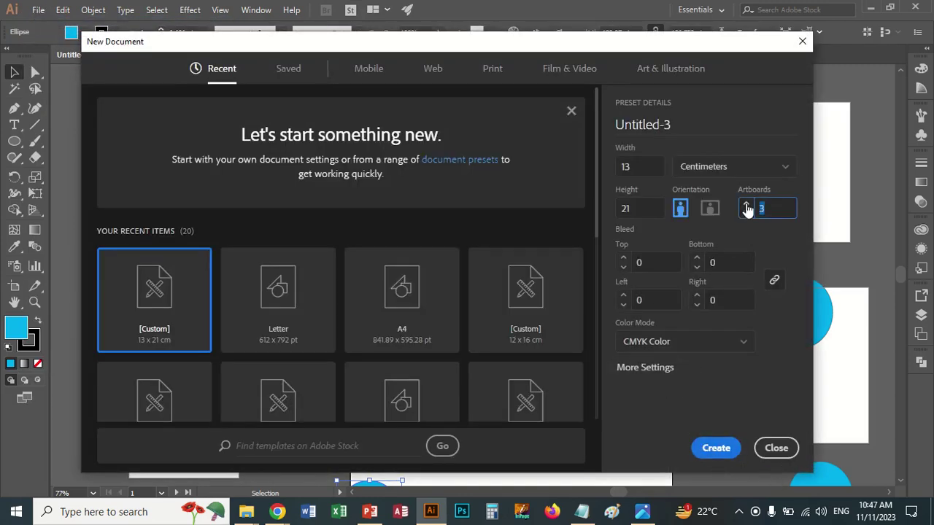
click(713, 449)
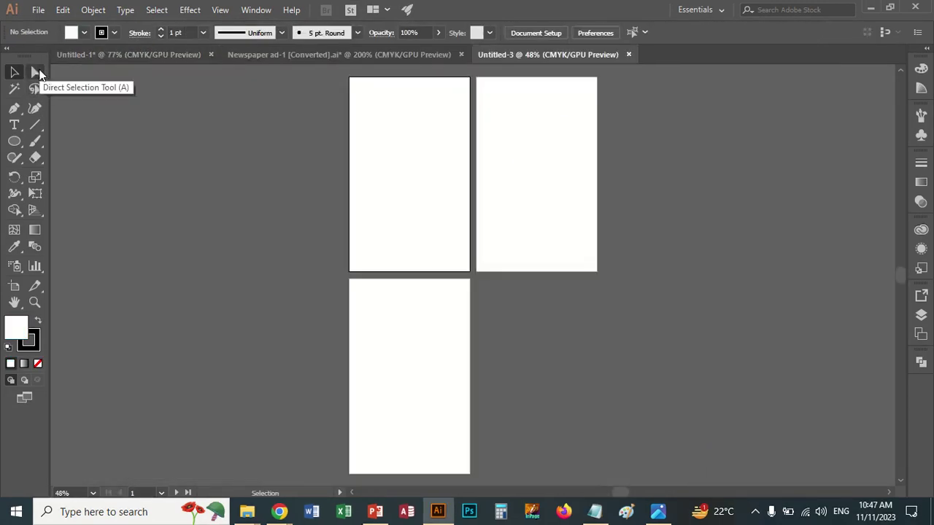
Paste the circle onto all three artboards, then clear the one on the third artboard
click(62, 10)
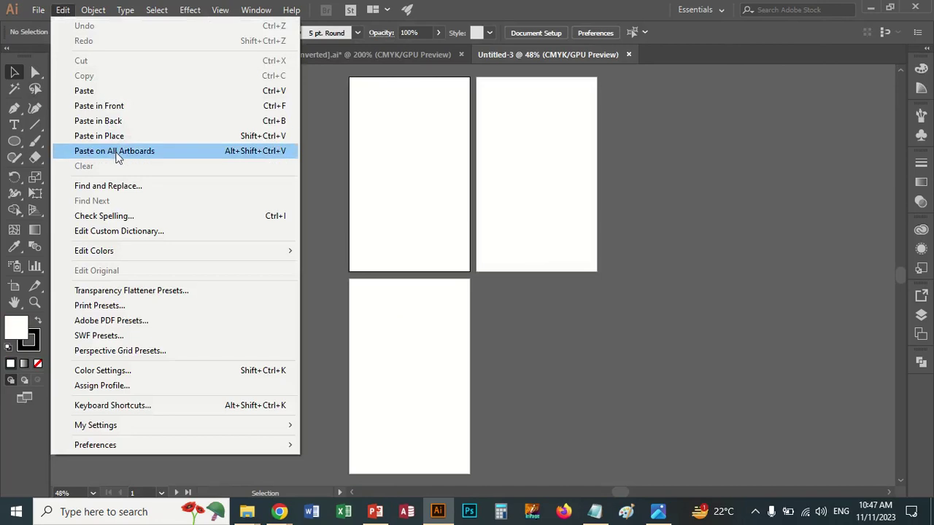
click(115, 151)
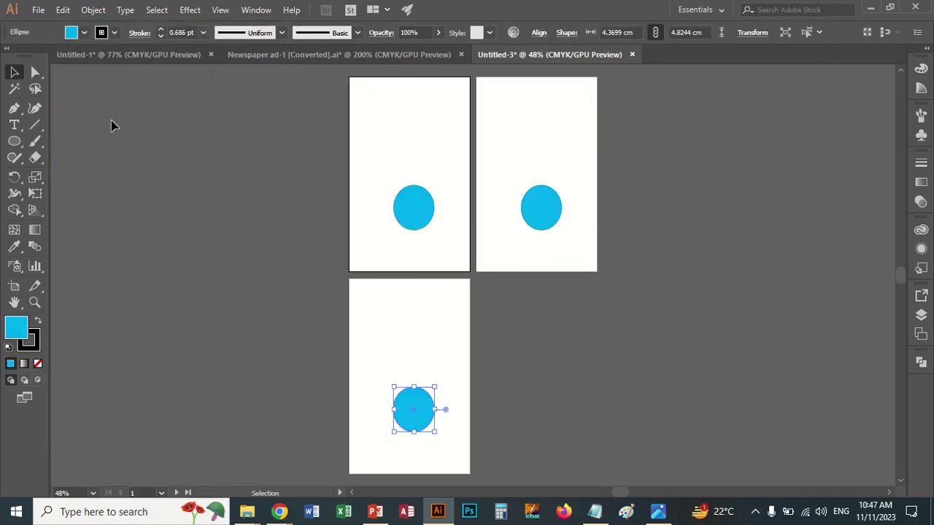
click(63, 9)
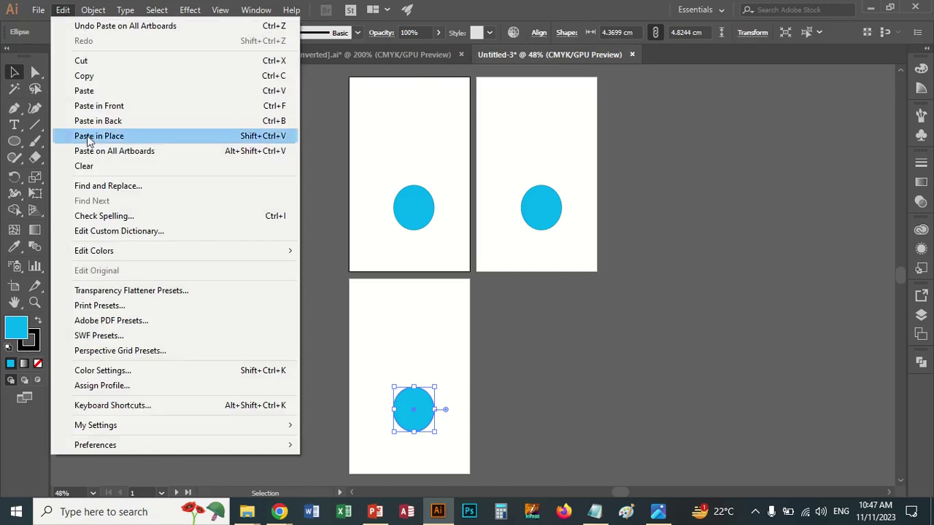
click(86, 167)
click(62, 11)
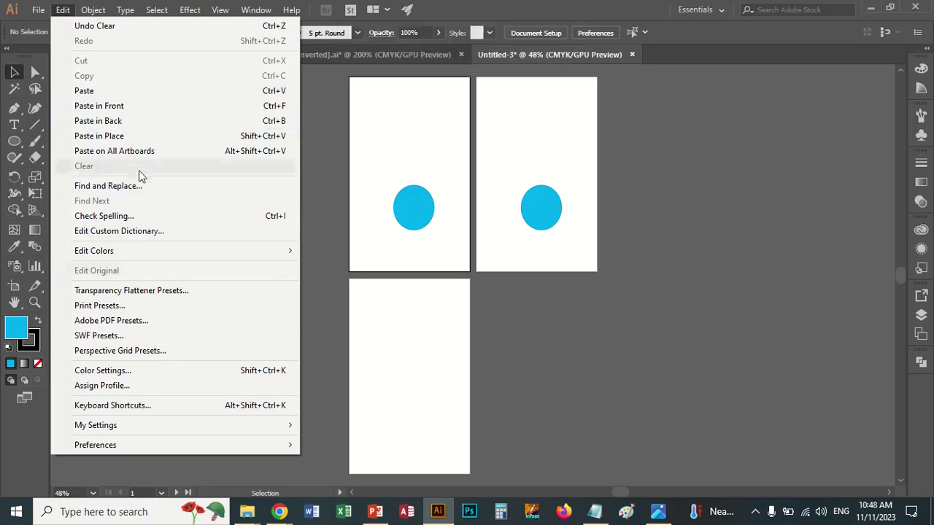
click(135, 191)
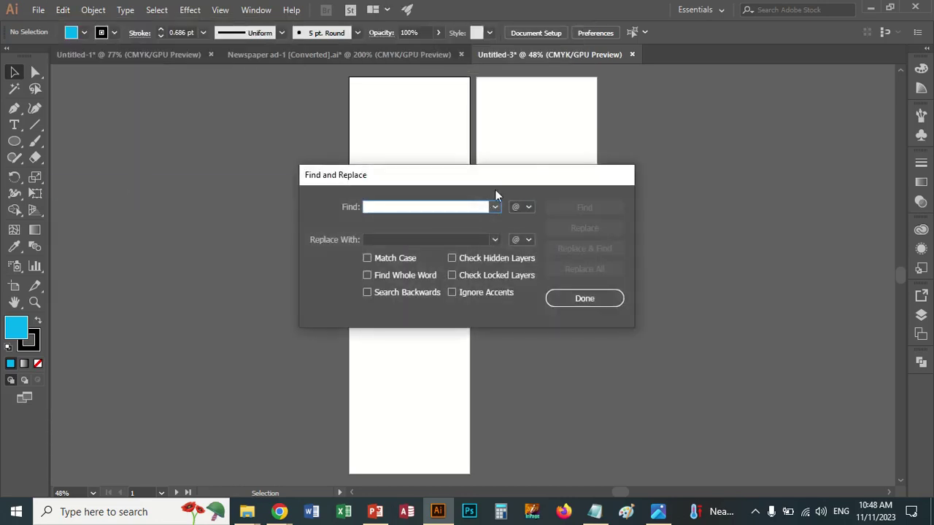
drag(486, 176, 735, 150)
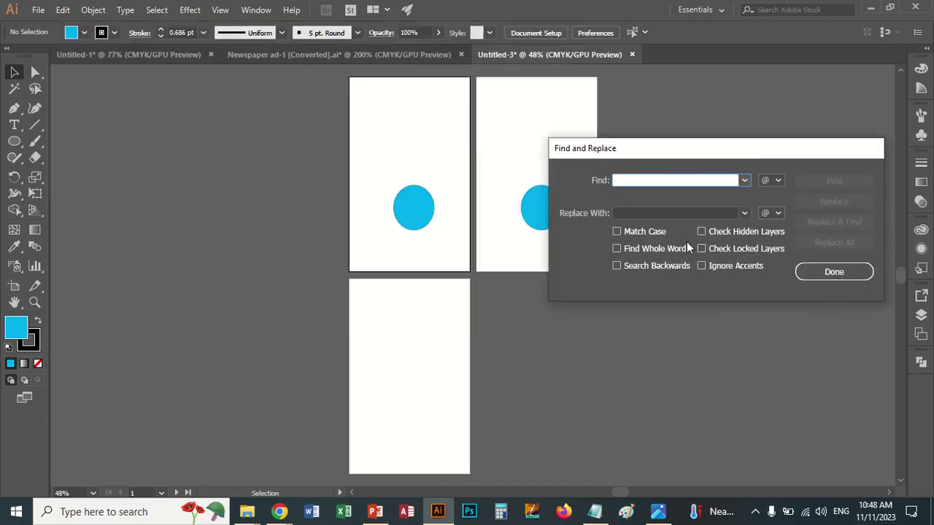
click(826, 273)
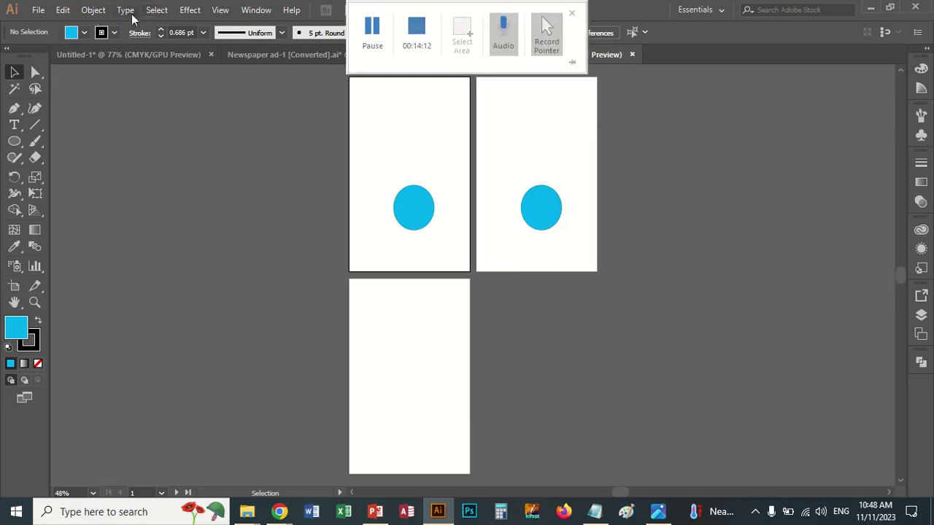
click(63, 11)
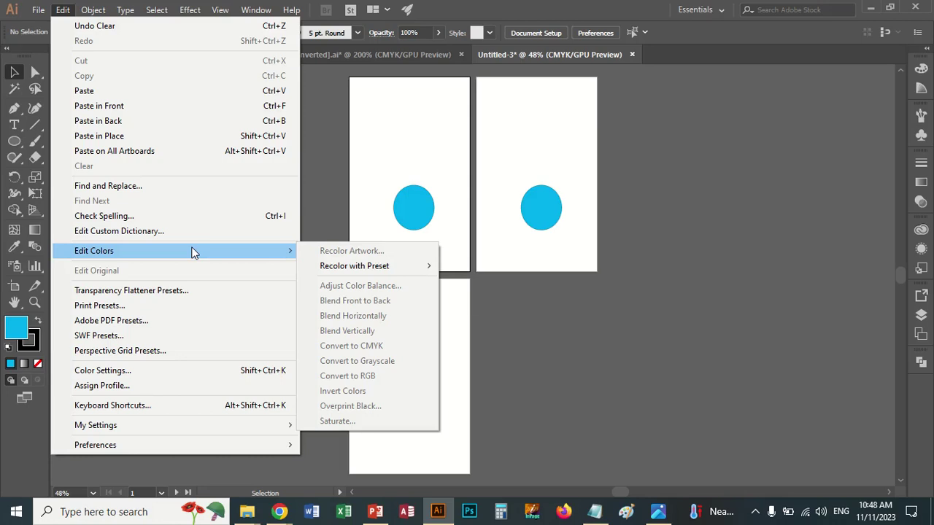
click(177, 292)
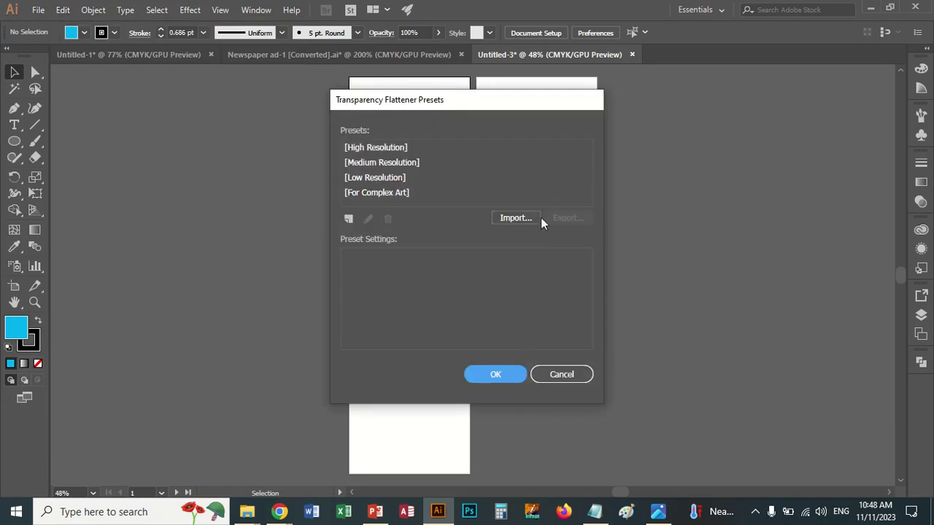
click(385, 162)
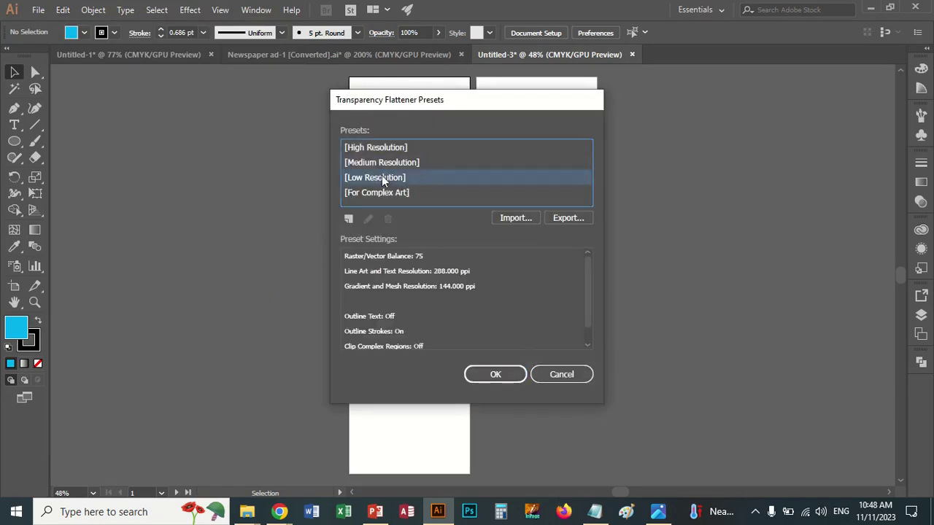
click(384, 194)
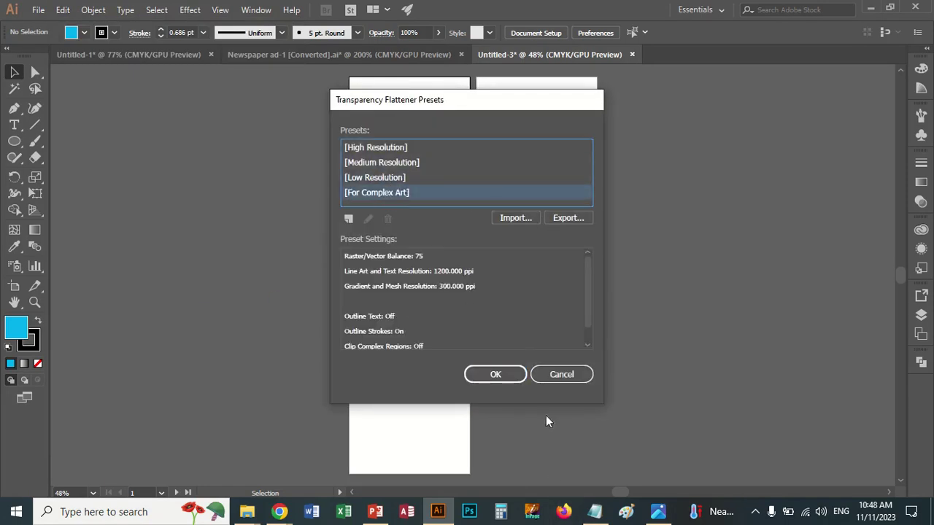
click(560, 373)
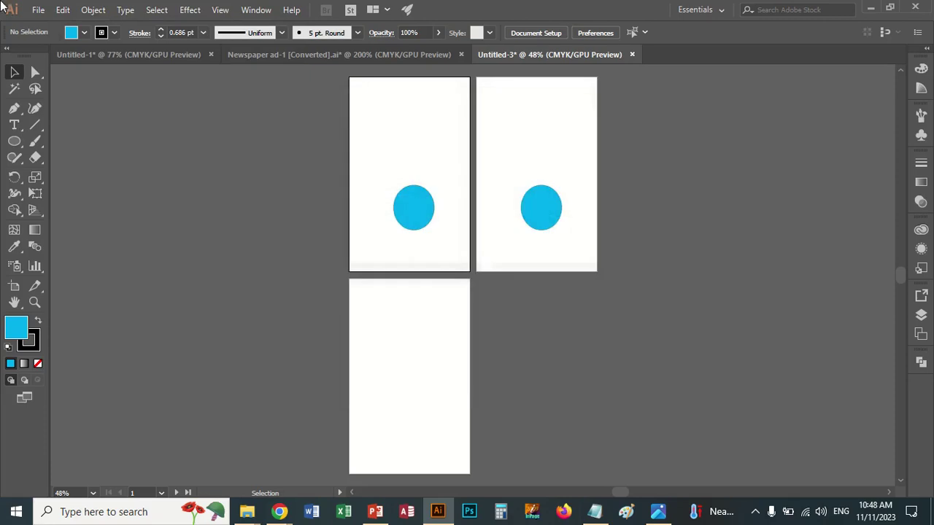
Look at Color Settings, cancel without changes, and bring up the Edit menu's Preferences list
click(61, 11)
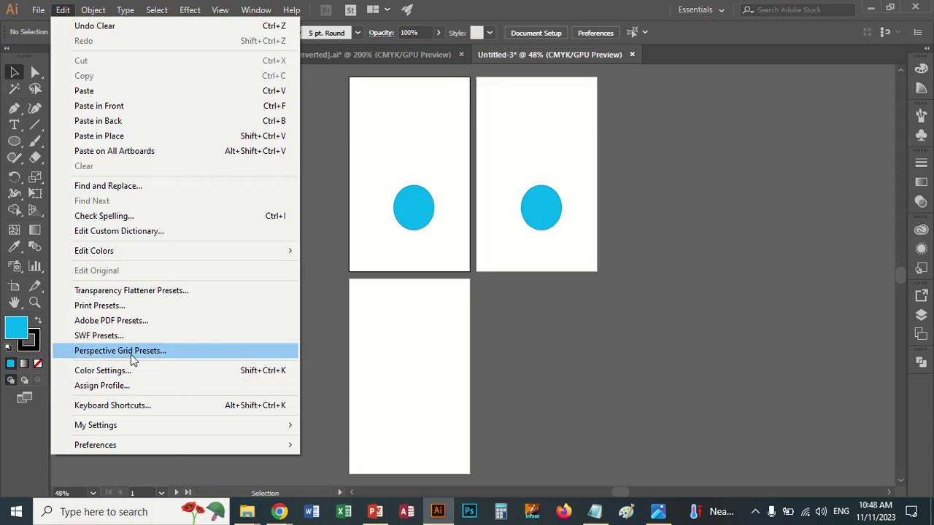
click(128, 372)
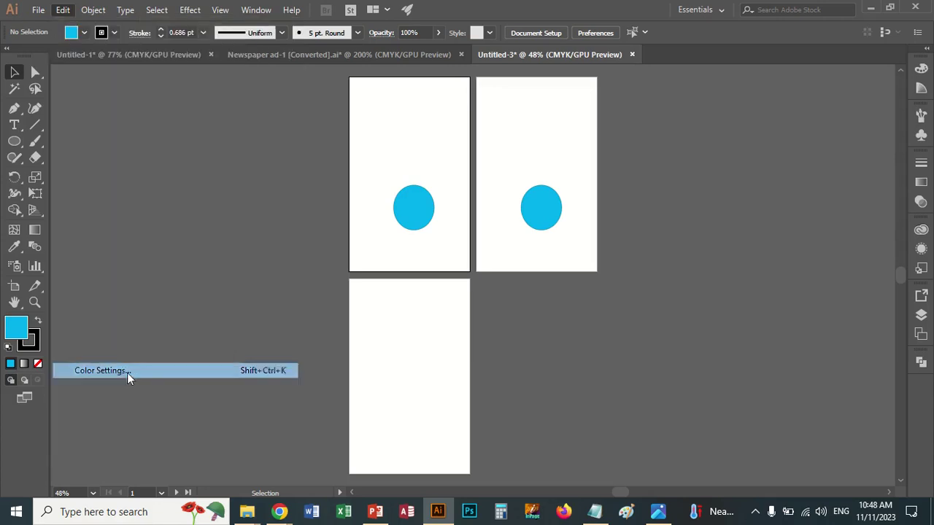
click(622, 399)
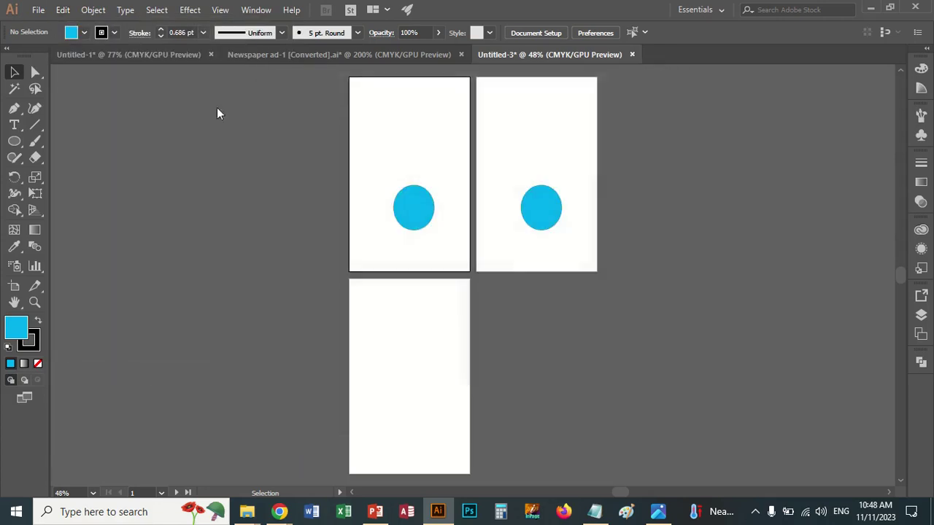
click(63, 10)
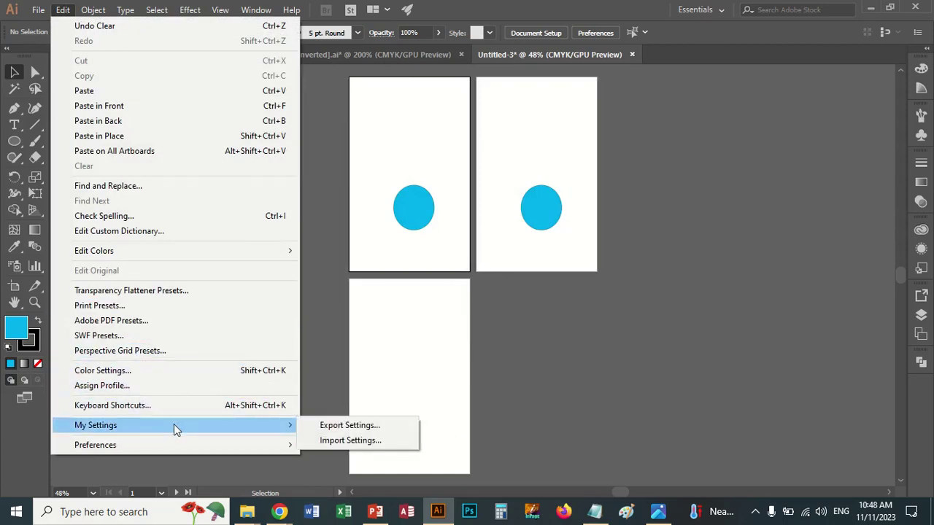
mouse_move(95, 446)
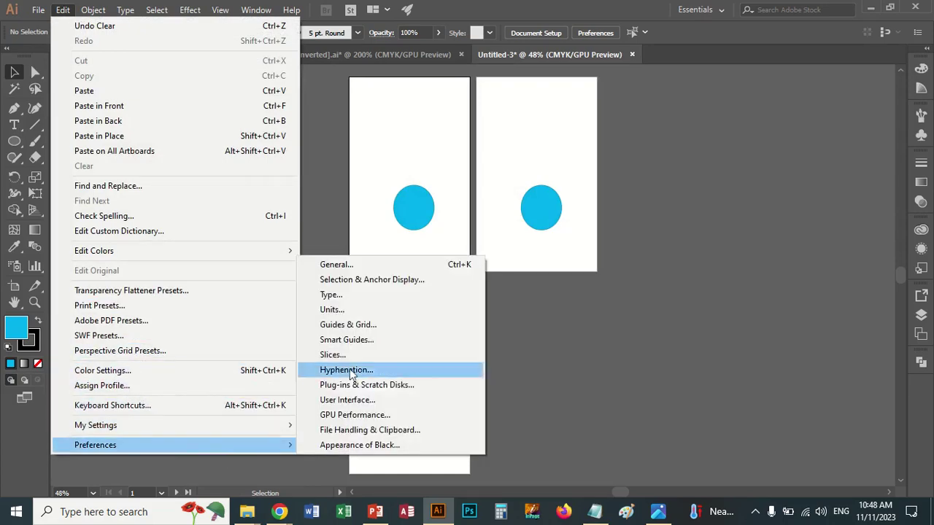
click(372, 265)
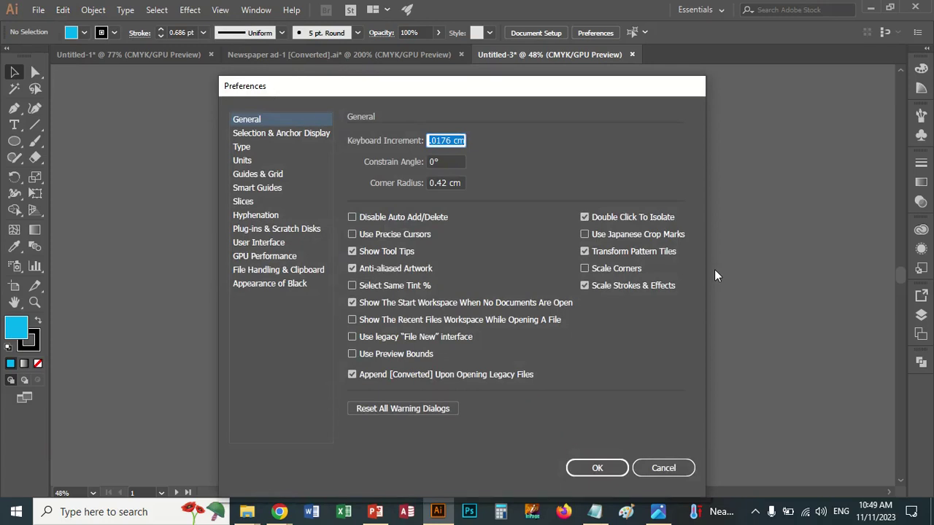
click(243, 146)
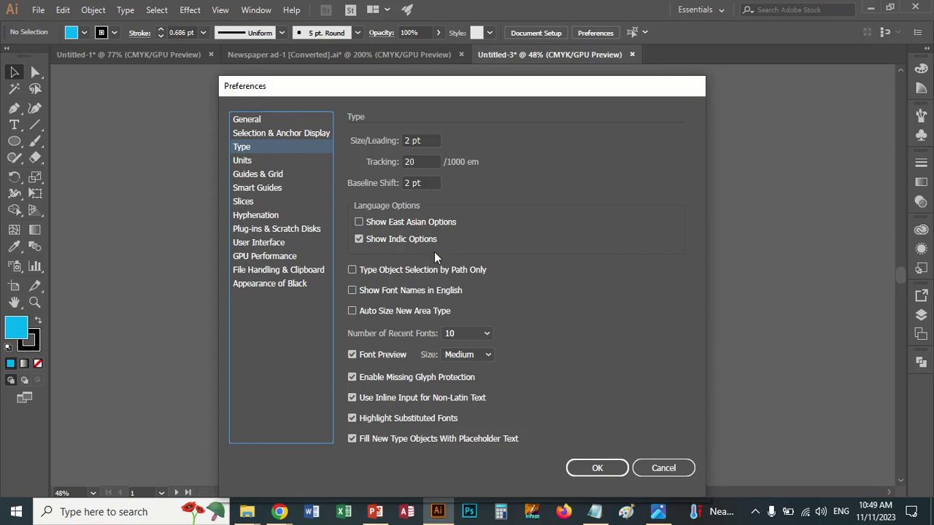
click(264, 175)
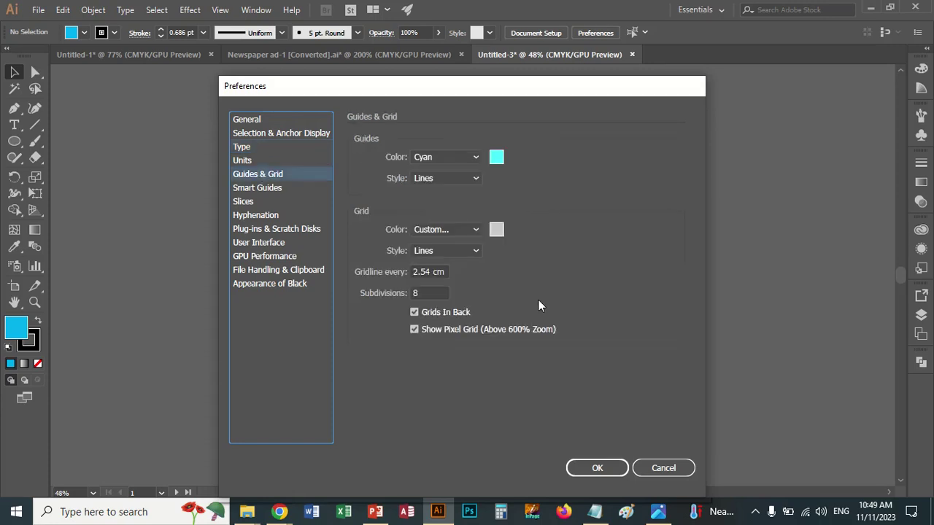
click(664, 469)
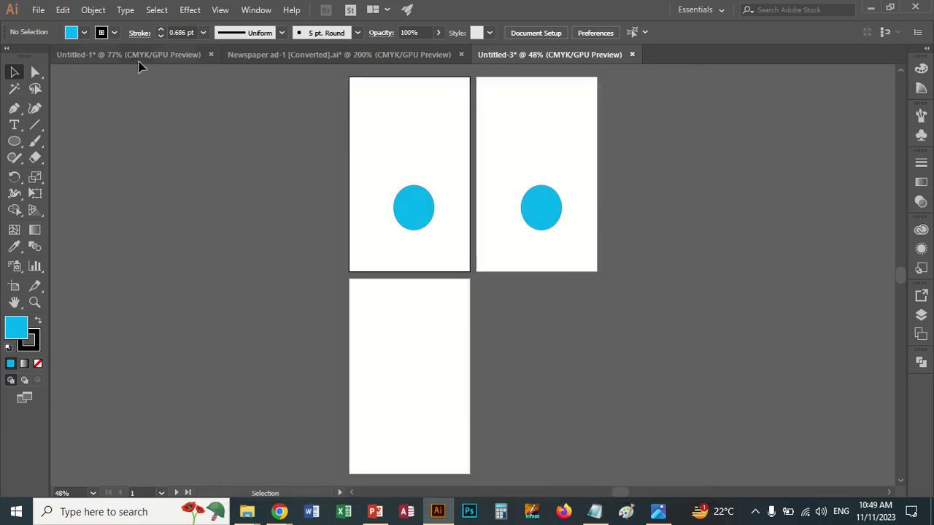
Return to Untitled-1, select its top-left blue circle, and show the Object commands
click(64, 11)
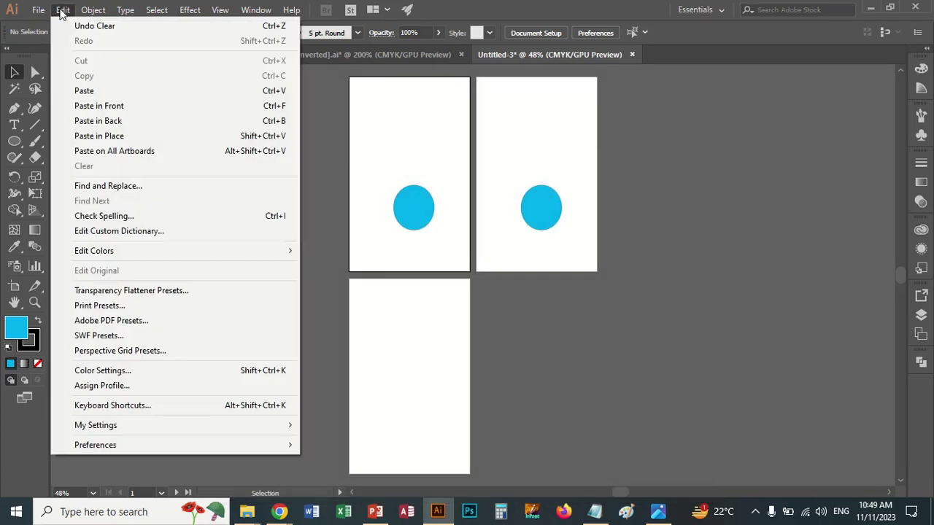
click(62, 10)
click(90, 10)
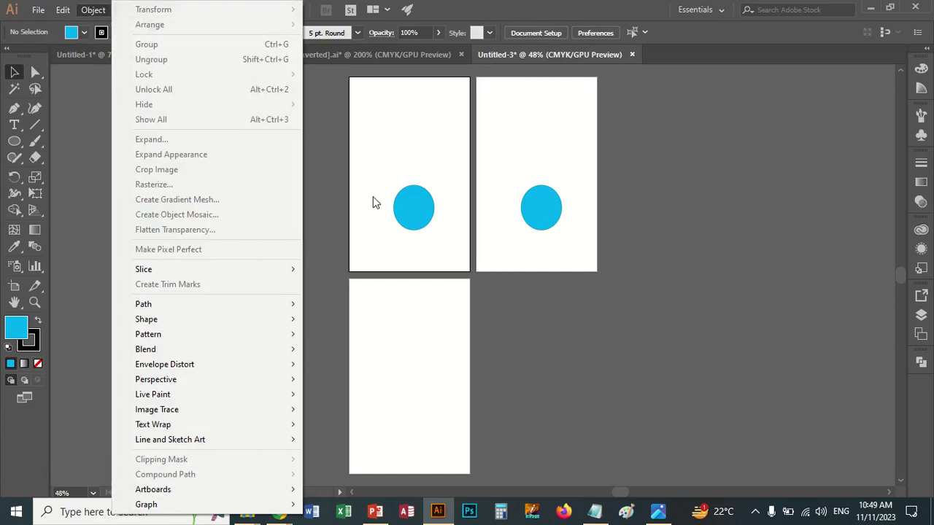
click(403, 211)
click(175, 59)
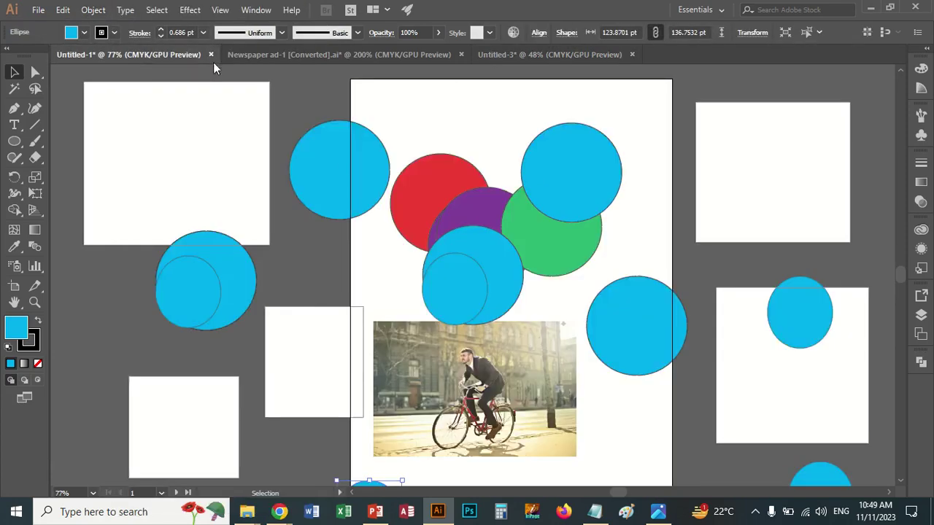
click(341, 158)
click(94, 9)
mouse_move(153, 10)
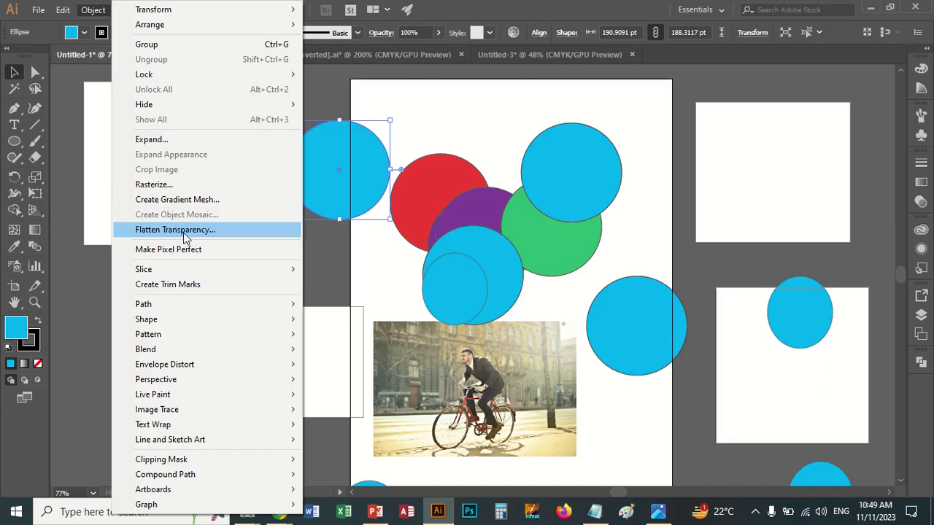
Flatten transparency on the top-left circle using the Medium Resolution preset
click(184, 232)
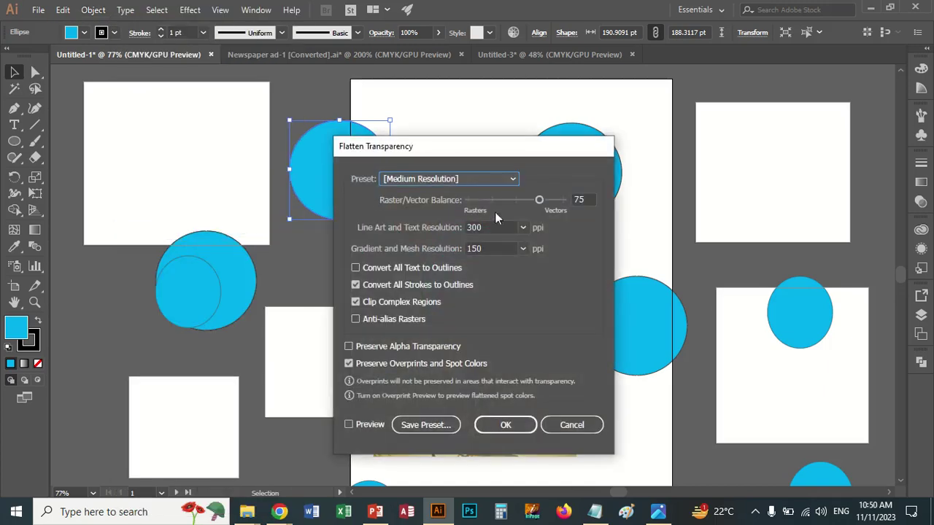
click(507, 425)
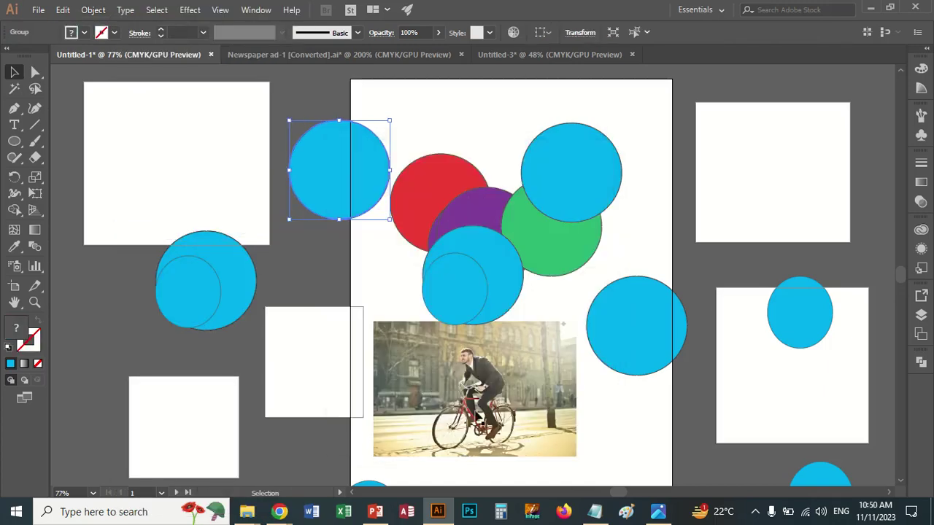
click(90, 10)
mouse_move(143, 304)
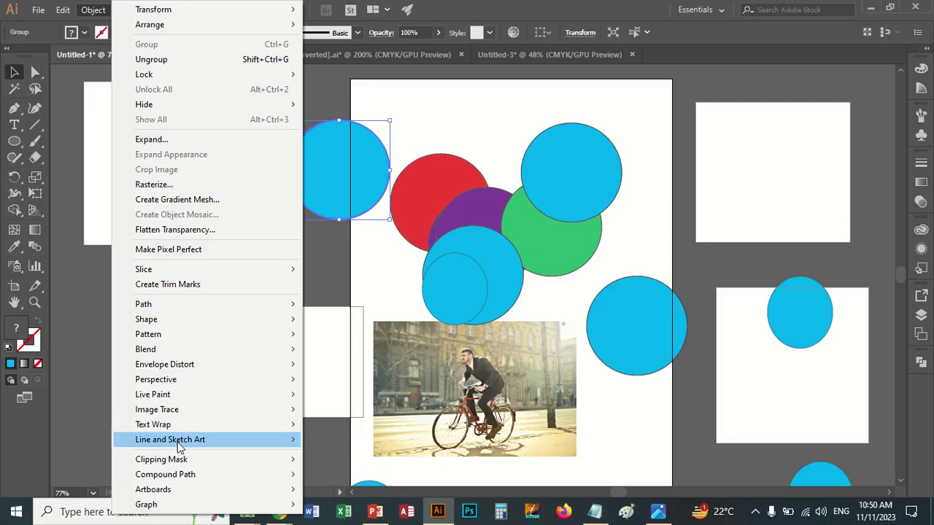
mouse_move(152, 424)
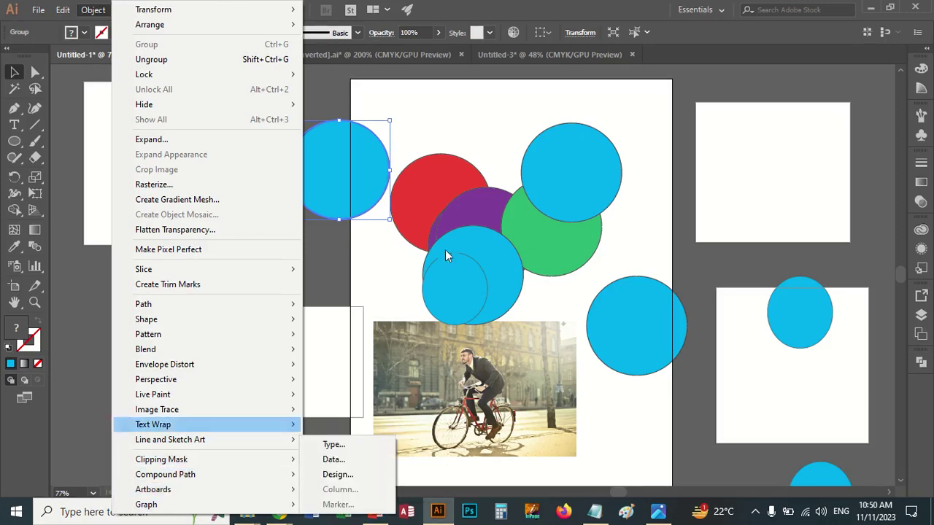
Deselect everything and bring up the Type menu
click(423, 124)
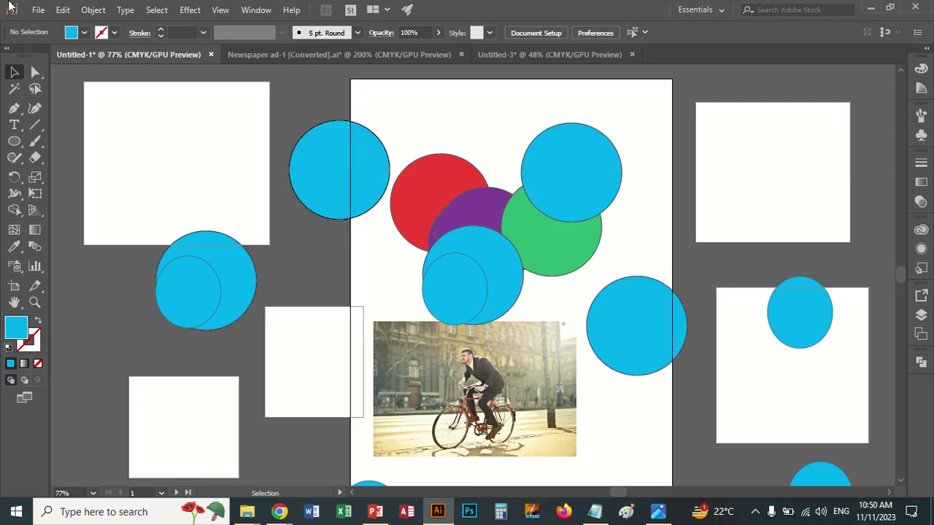
click(125, 10)
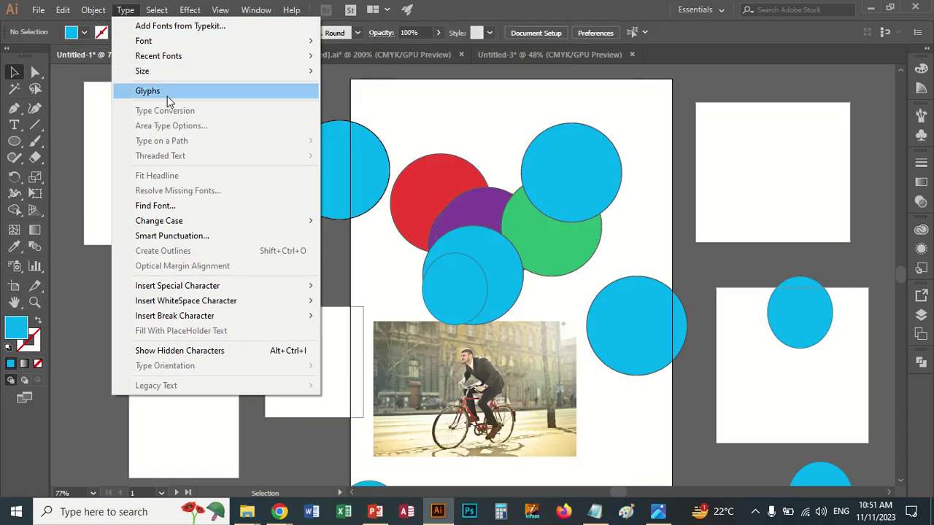
Open the Glyphs panel with Show kept on Entire Font
click(167, 95)
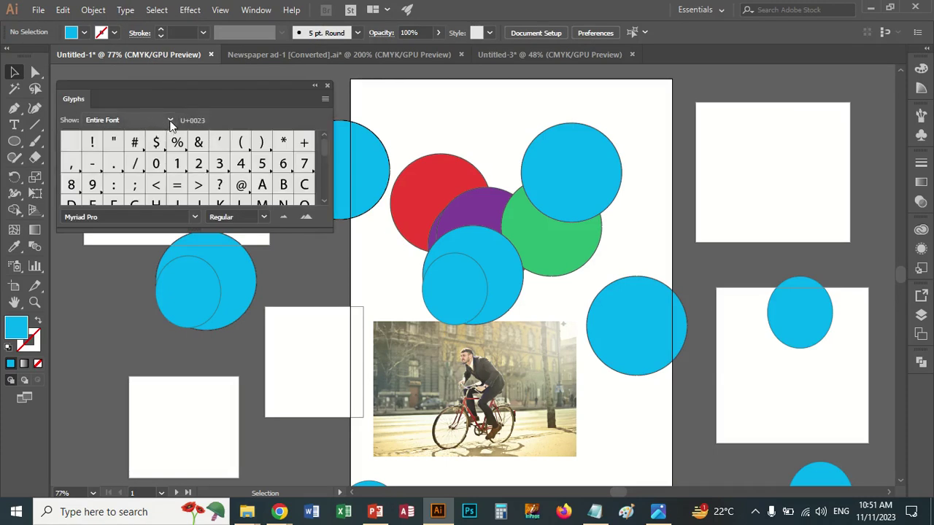
click(170, 121)
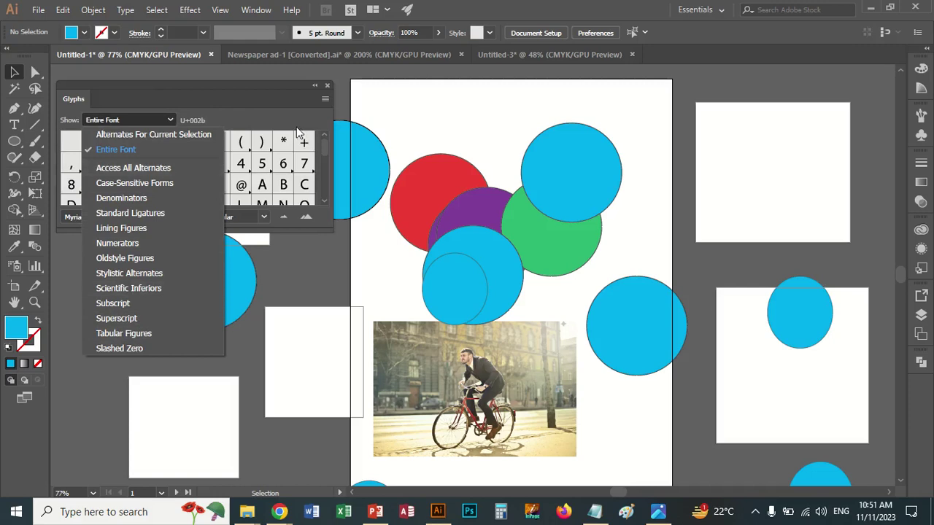
click(280, 113)
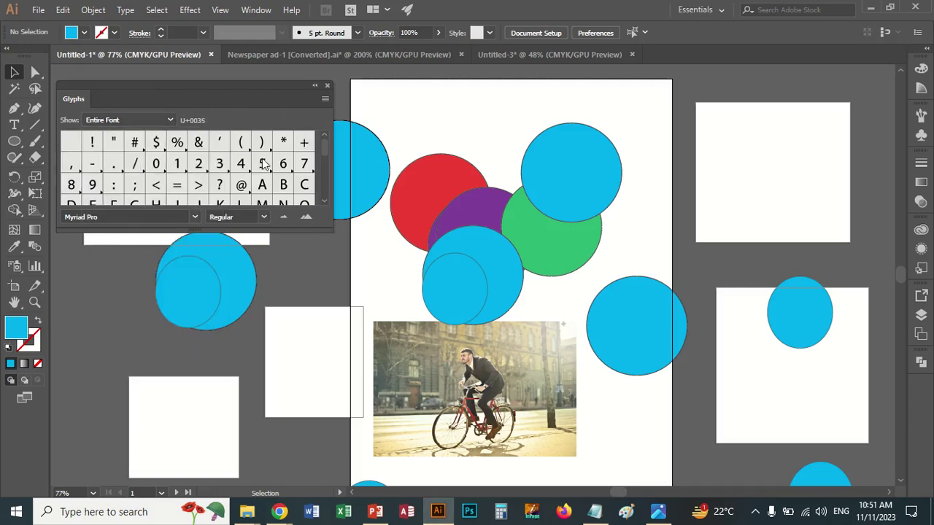
Switch the Glyphs panel font from Myriad Pro to Wingdings
click(195, 217)
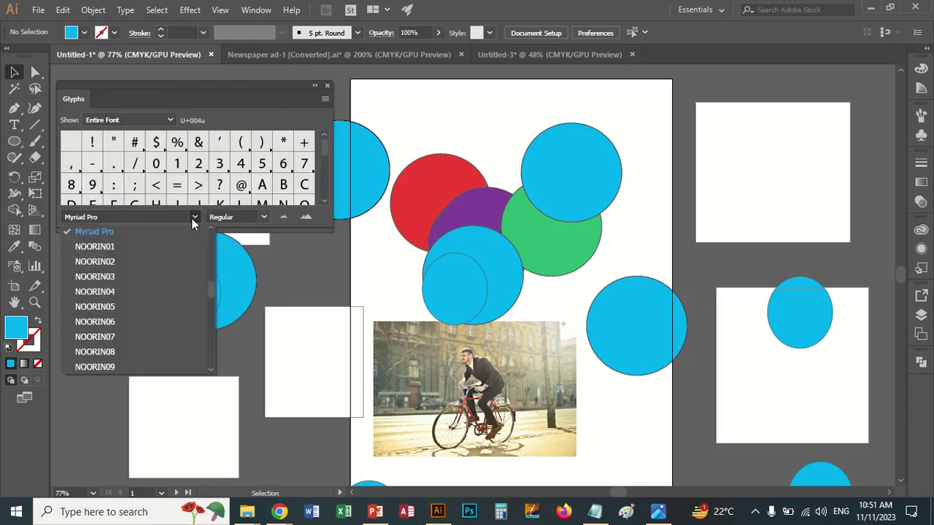
scroll(153, 273, down, 3)
scroll(149, 280, down, 10)
scroll(150, 279, down, 5)
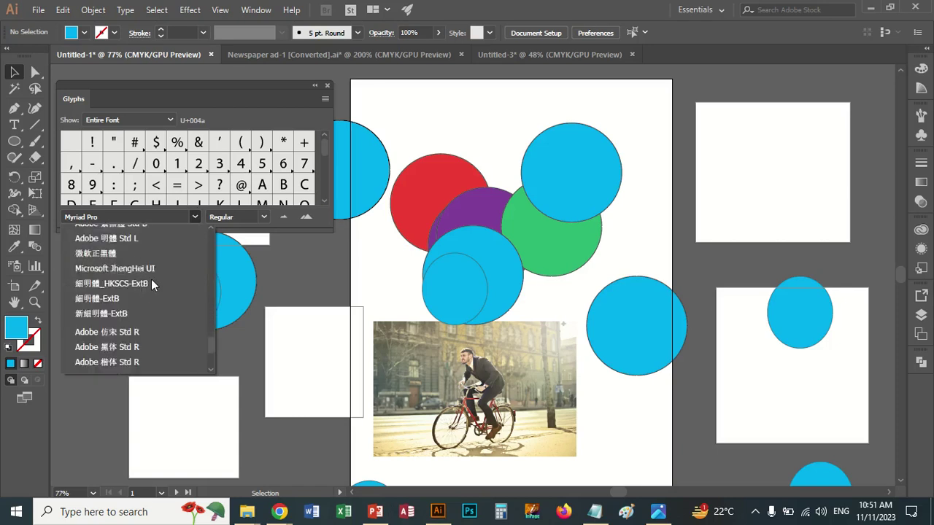
scroll(151, 279, down, 5)
scroll(149, 270, down, 5)
scroll(150, 270, down, 5)
scroll(149, 269, down, 3)
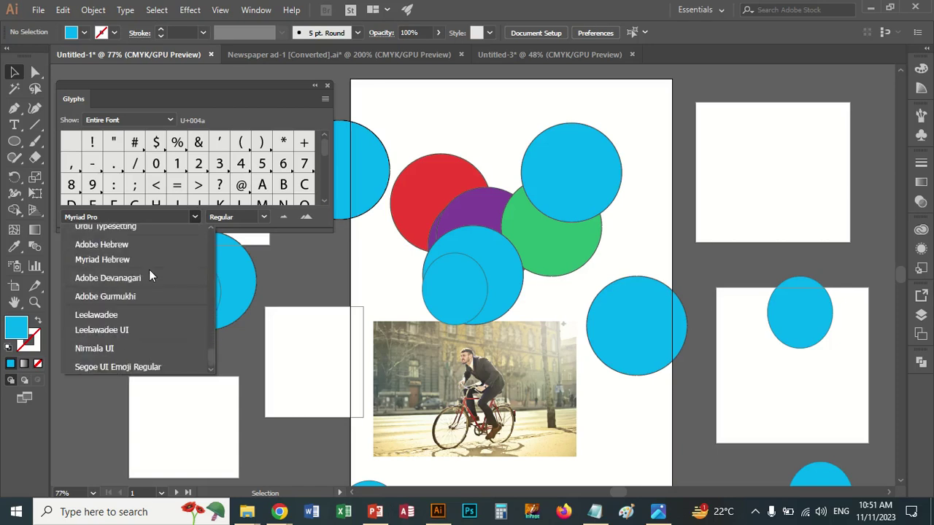
scroll(149, 269, up, 3)
scroll(149, 269, up, 5)
scroll(149, 269, up, 5)
scroll(149, 269, up, 2)
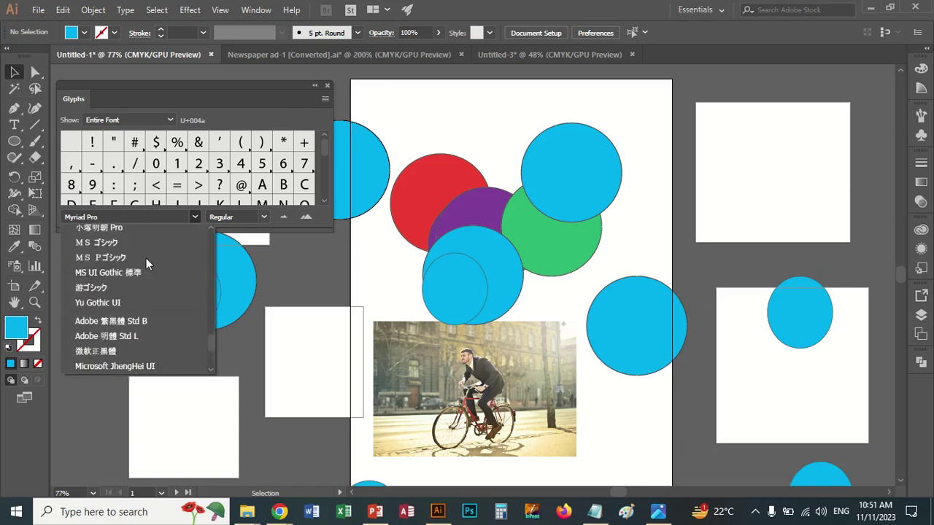
scroll(146, 255, up, 5)
scroll(146, 255, up, 2)
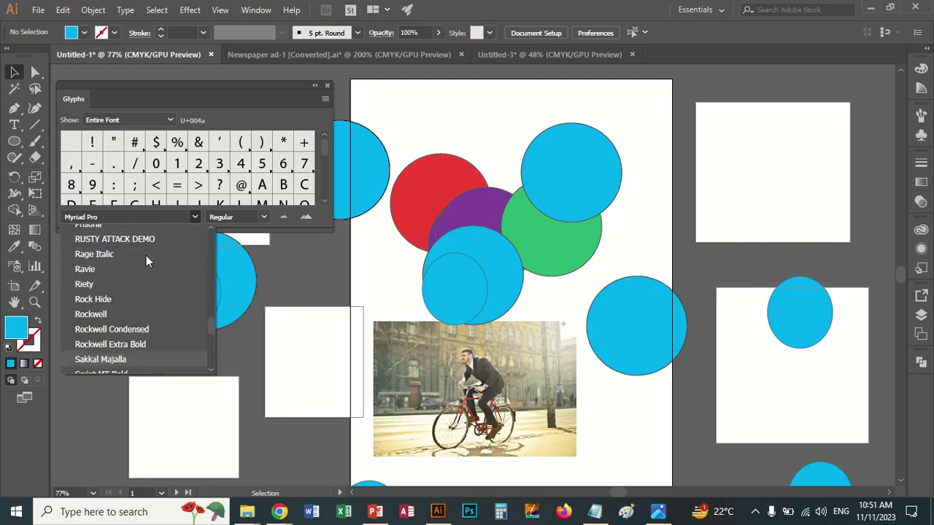
scroll(145, 259, down, 5)
scroll(143, 260, down, 2)
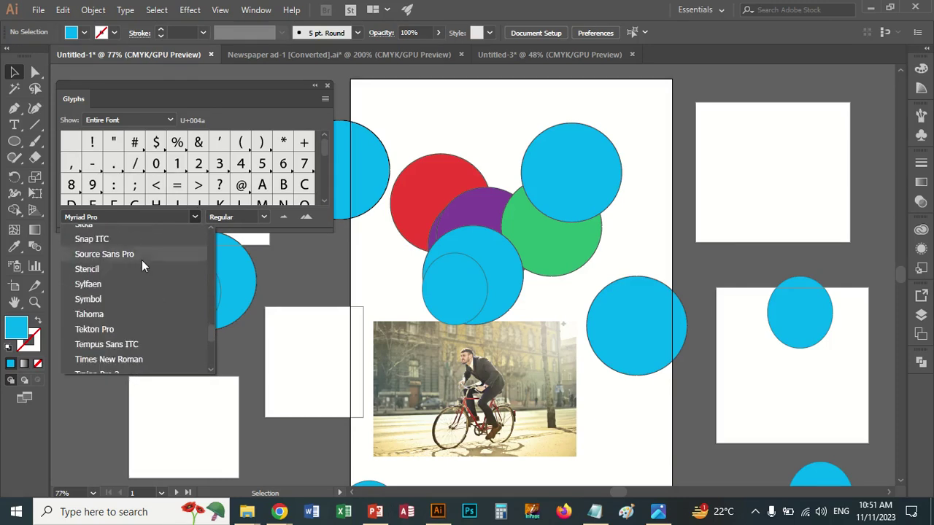
scroll(142, 260, down, 3)
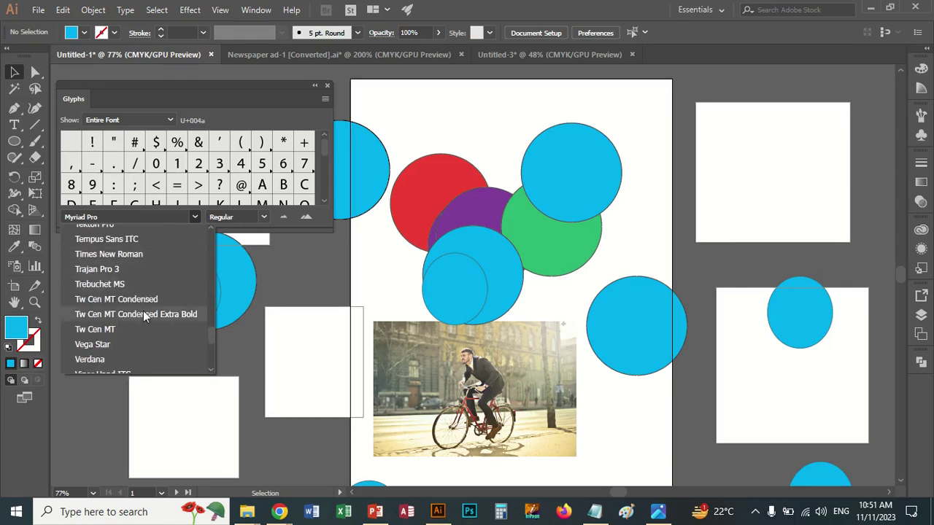
scroll(134, 307, down, 3)
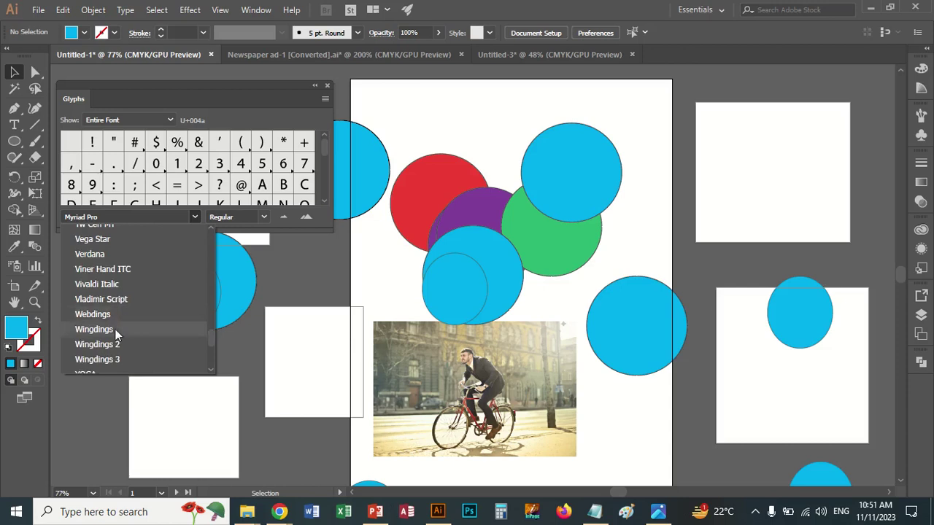
key(Escape)
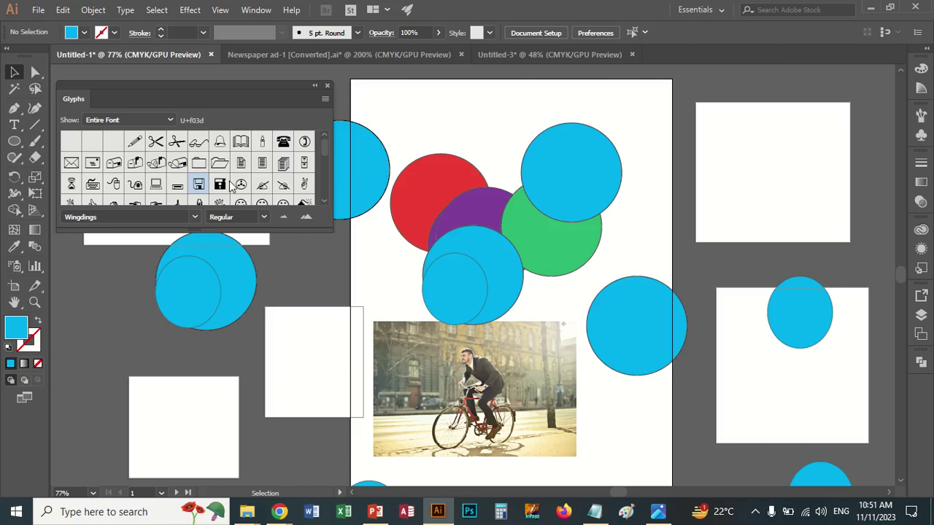
Place a text object near the top of the page holding the Wingdings floppy-disk glyph
click(14, 125)
click(434, 111)
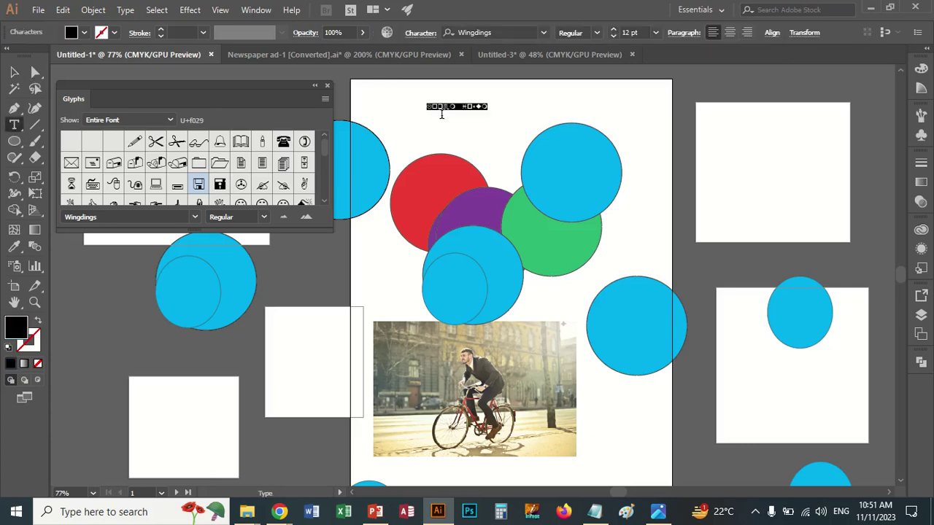
double_click(220, 184)
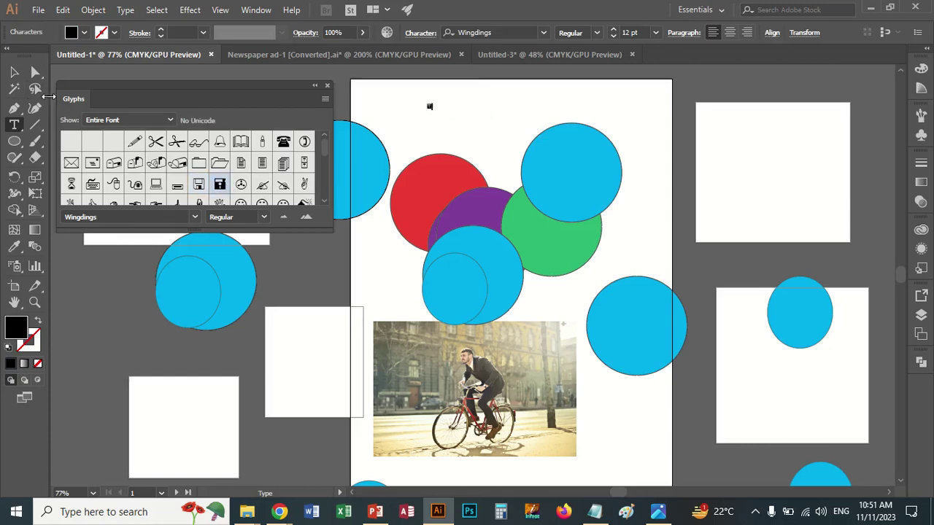
click(18, 74)
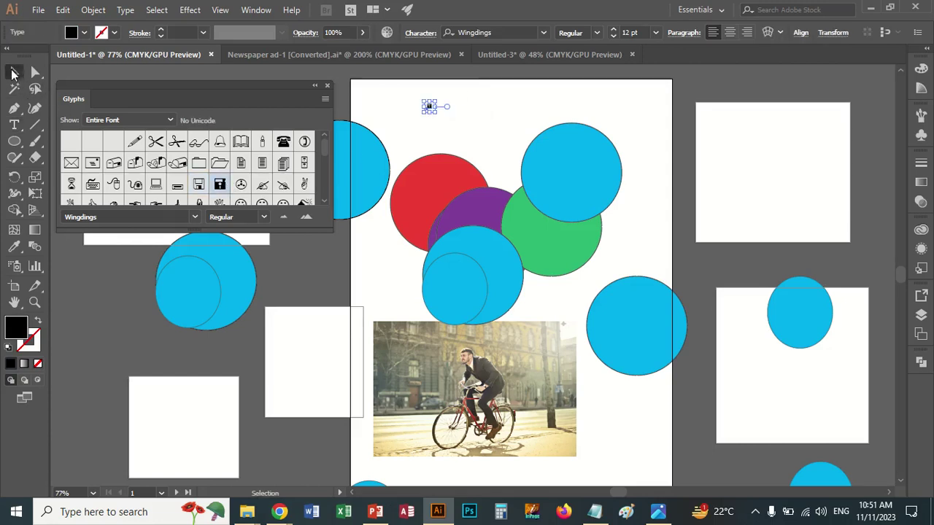
click(128, 10)
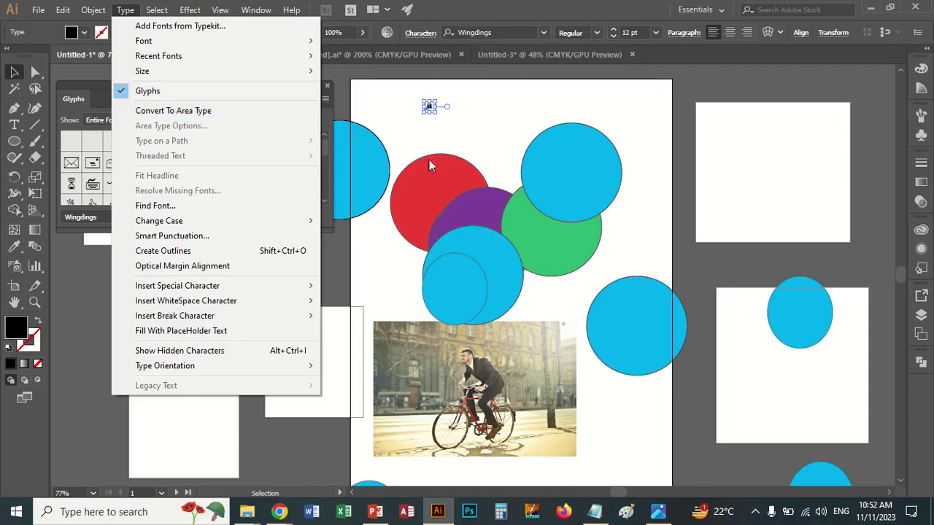
Close the Glyphs panel, then start closing Untitled-3 until its save prompt appears
click(510, 132)
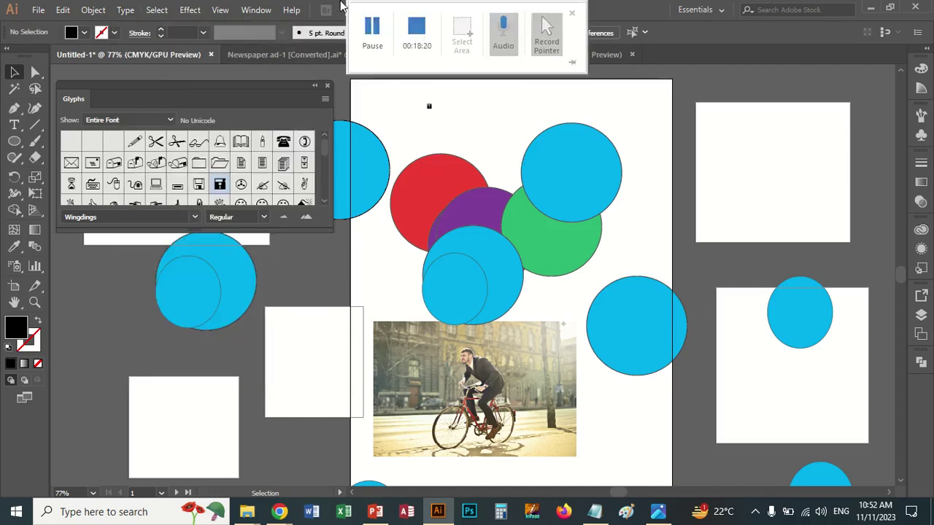
click(367, 27)
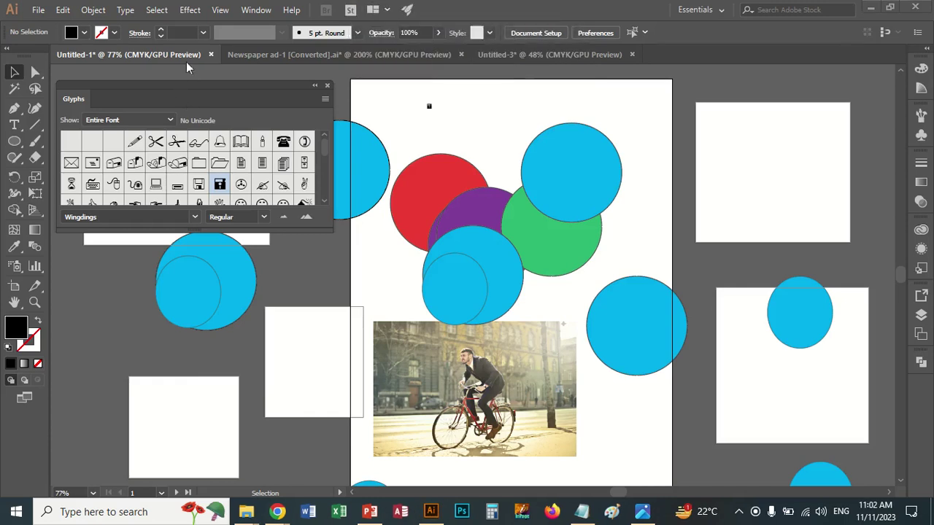
click(127, 10)
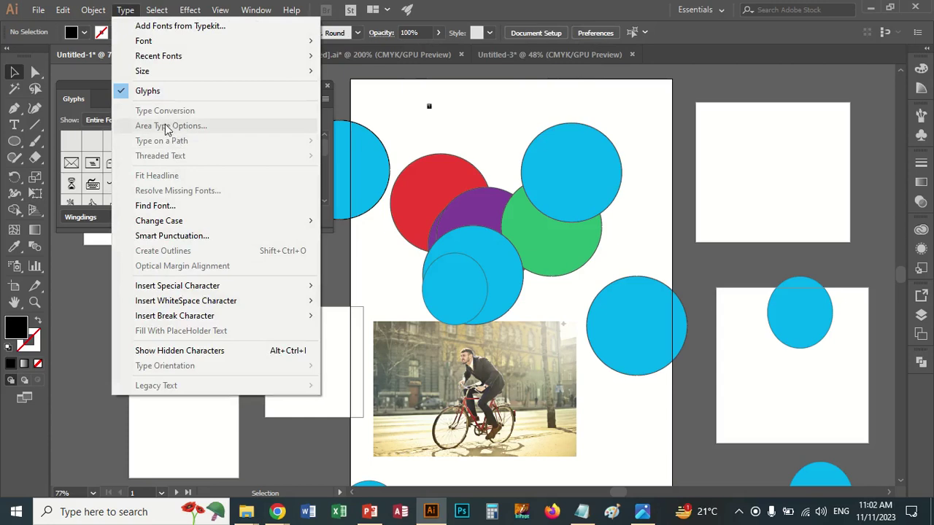
click(453, 110)
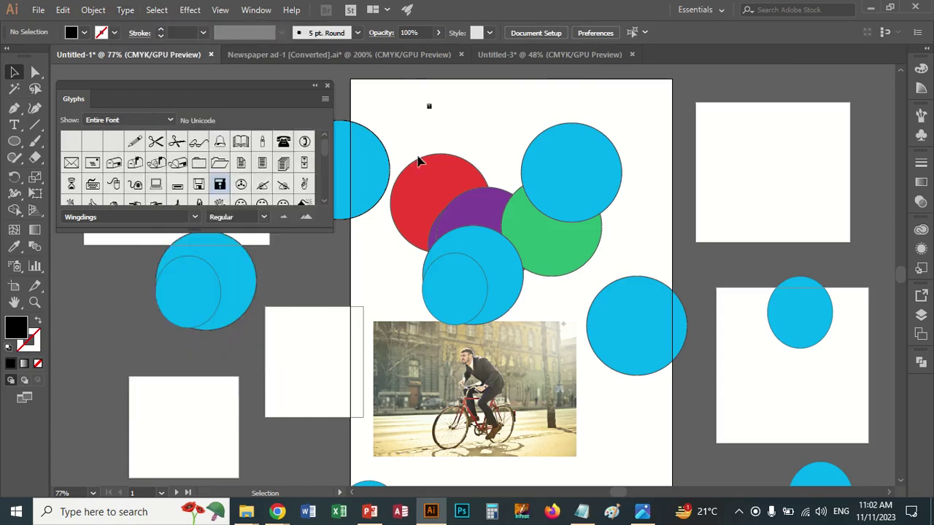
drag(329, 90, 329, 90)
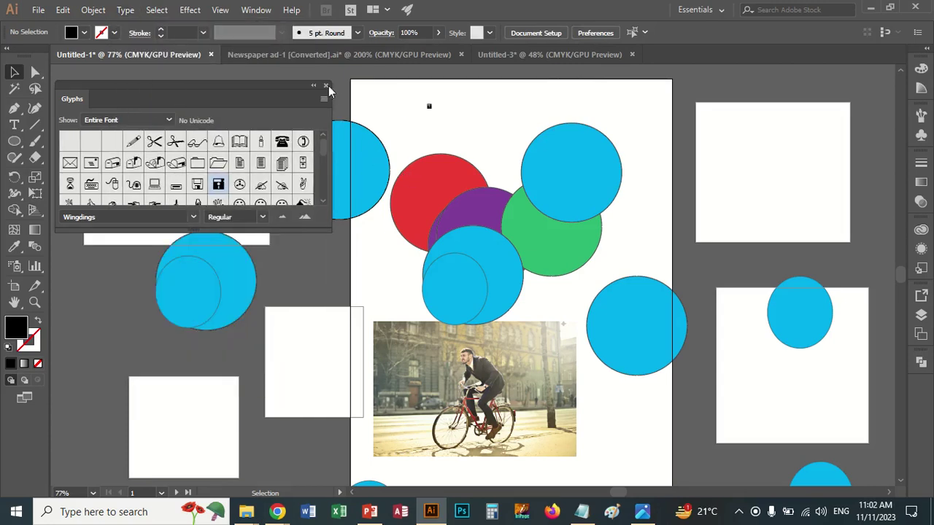
click(326, 85)
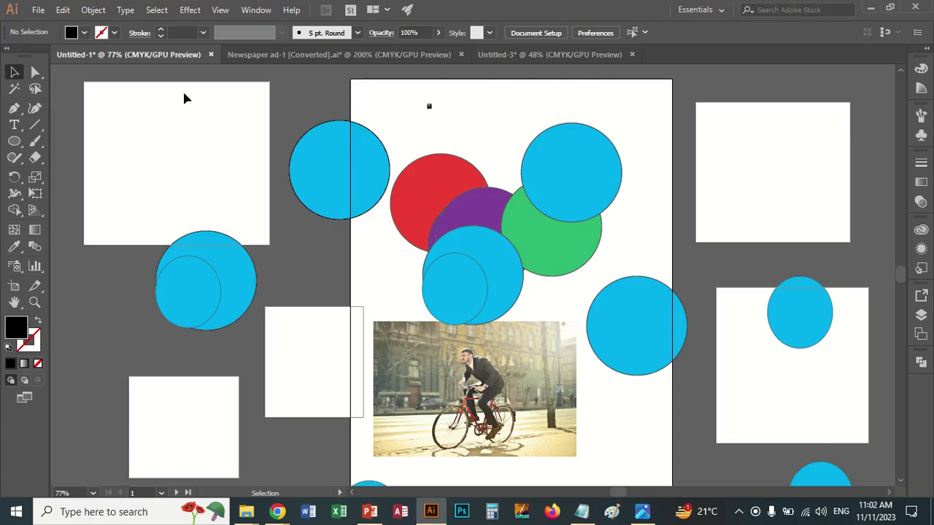
click(577, 54)
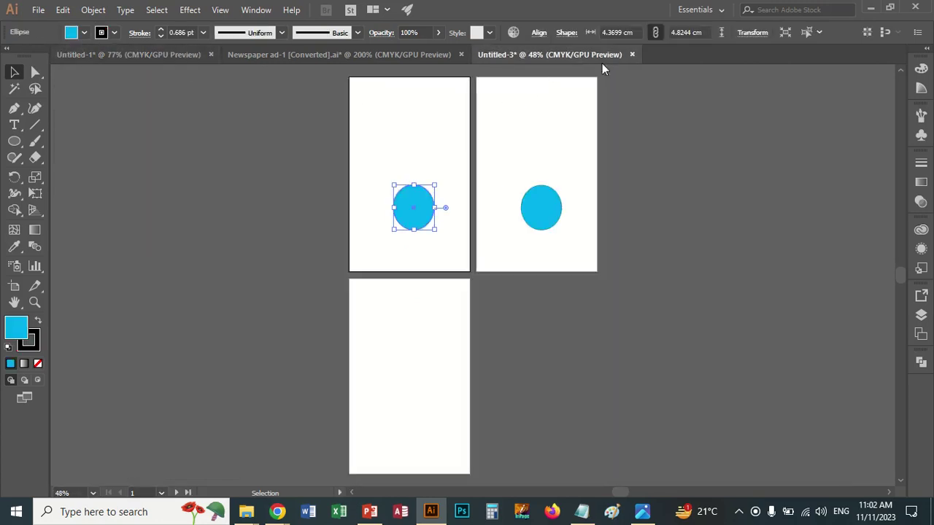
click(632, 55)
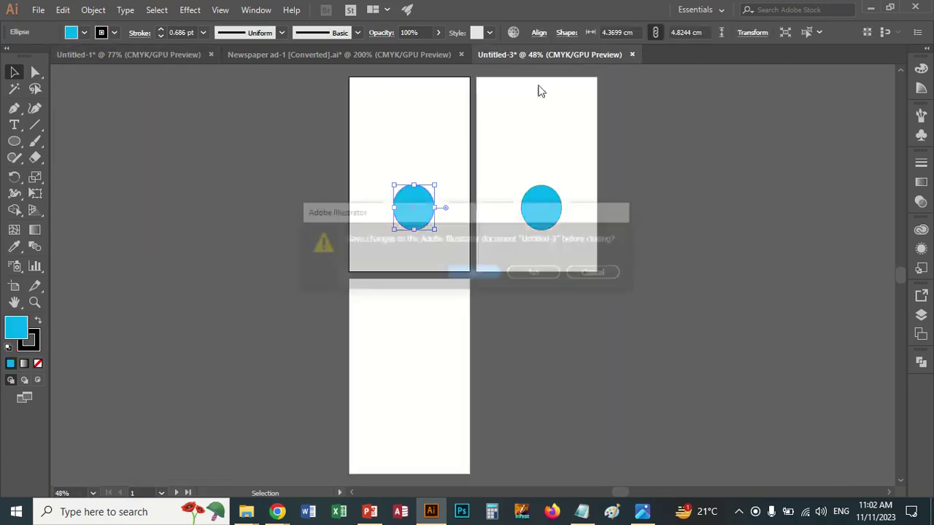
Close Untitled-3, Newspaper ad-1 and Untitled-1, declining to save each one
click(537, 276)
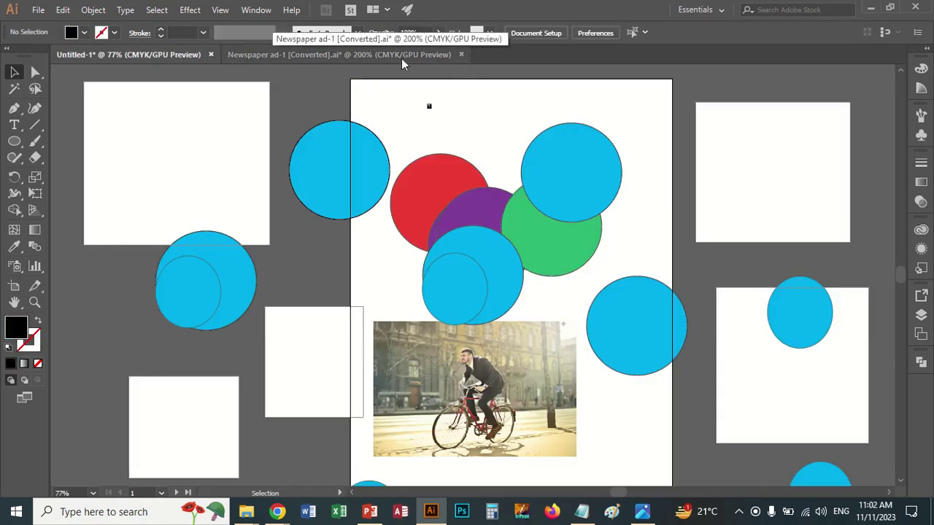
click(462, 55)
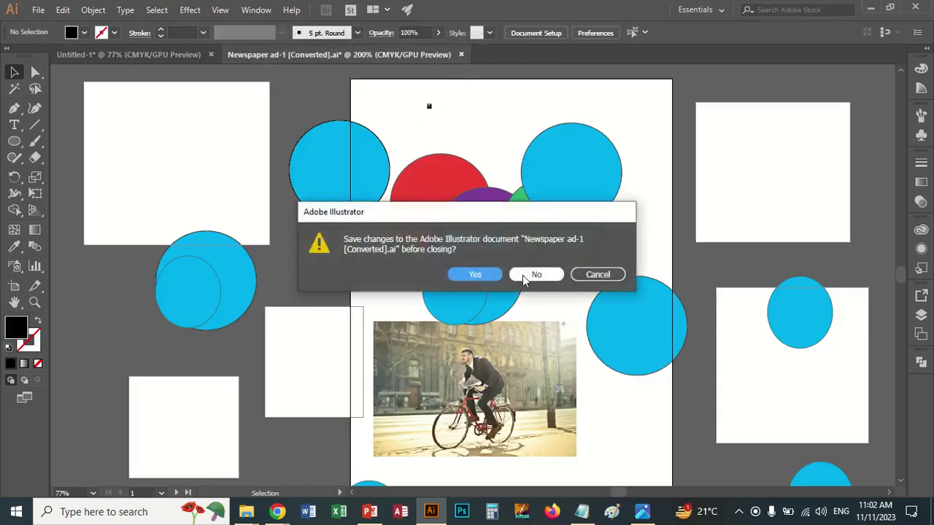
click(537, 275)
click(211, 54)
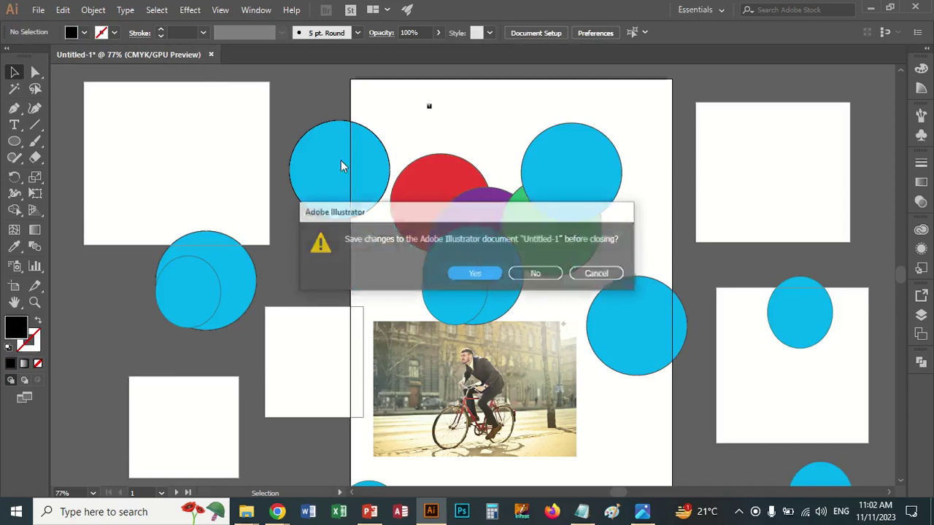
click(535, 273)
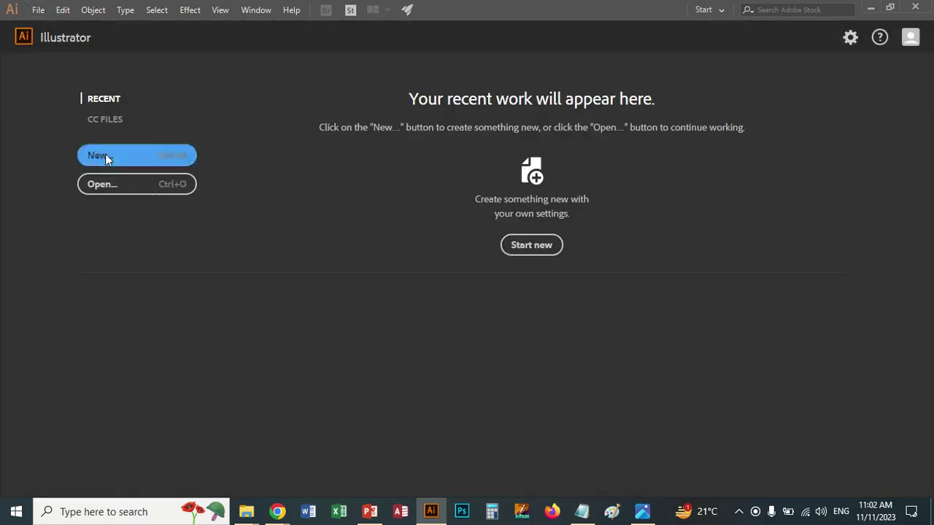
Create a new blank A4 print document, Untitled-4, from the Print presets
click(105, 155)
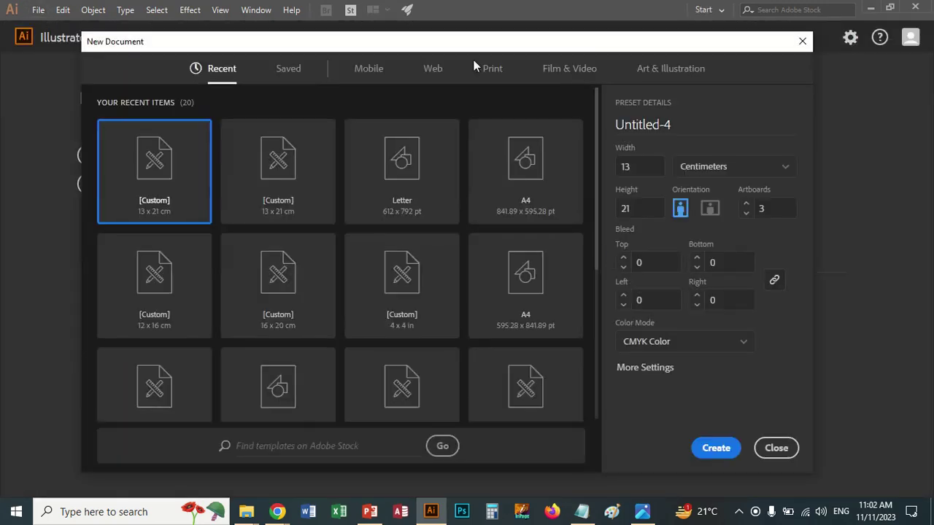
click(491, 70)
click(284, 179)
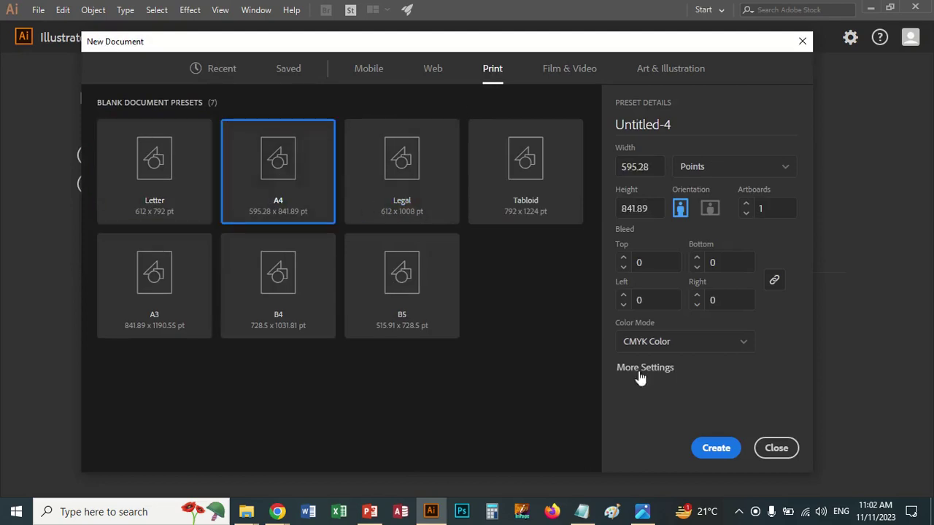
click(714, 448)
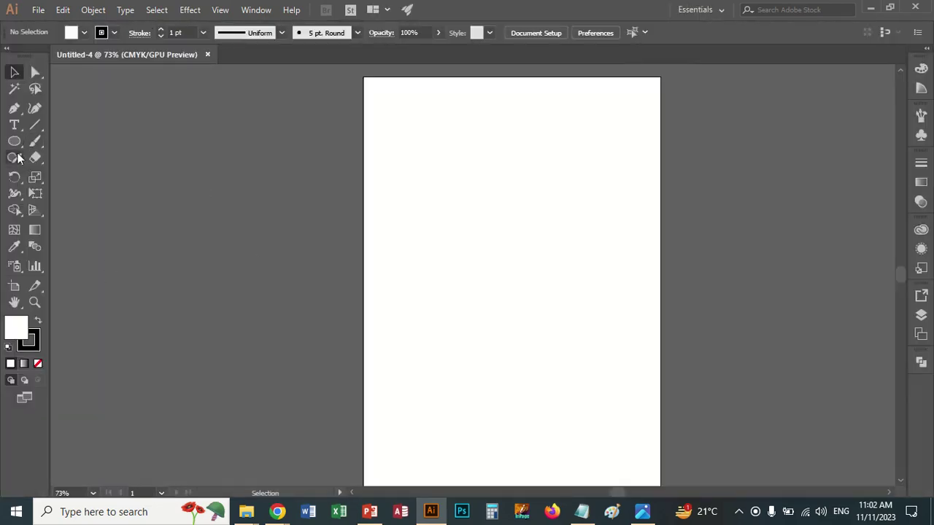
Draw a placeholder text area on the page and open its Area Type Options
click(14, 126)
drag(399, 137, 613, 339)
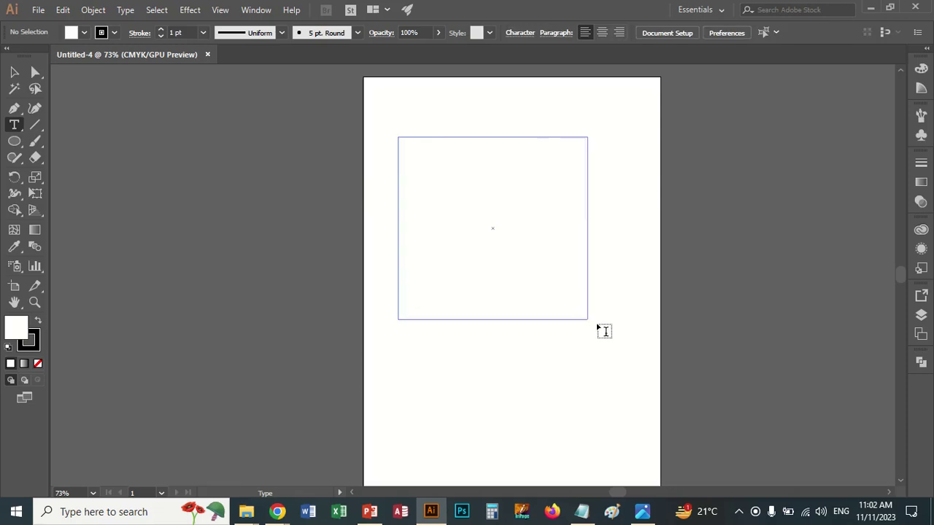
click(126, 11)
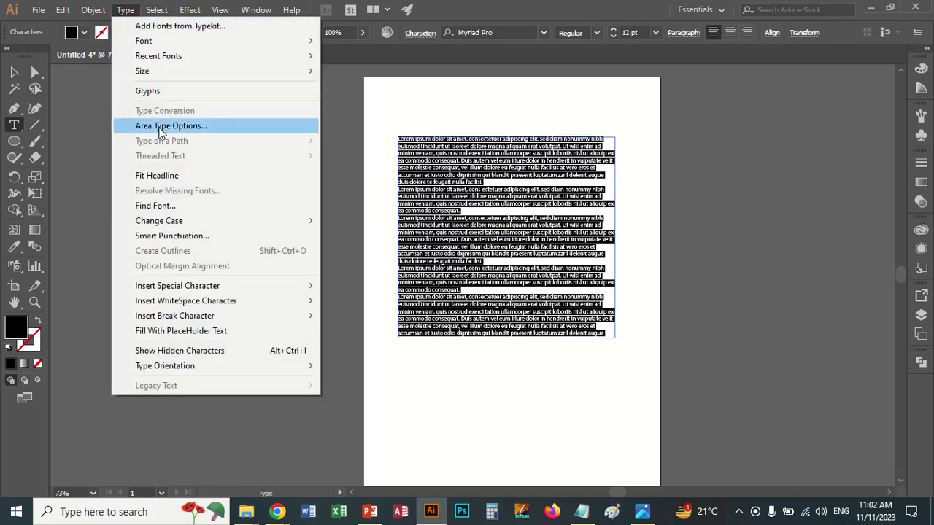
click(161, 129)
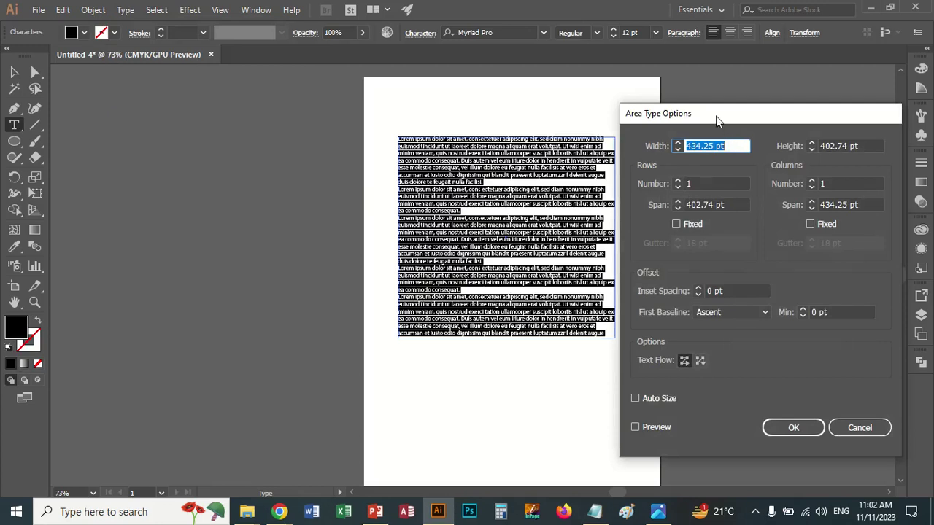
Resize the text area to 441 x 405 pt with Preview enabled
drag(717, 120, 722, 103)
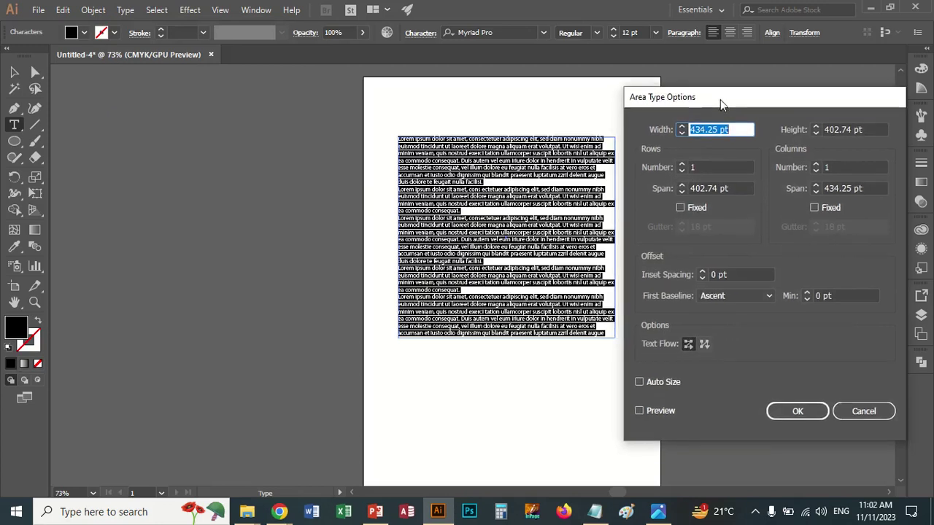
click(682, 127)
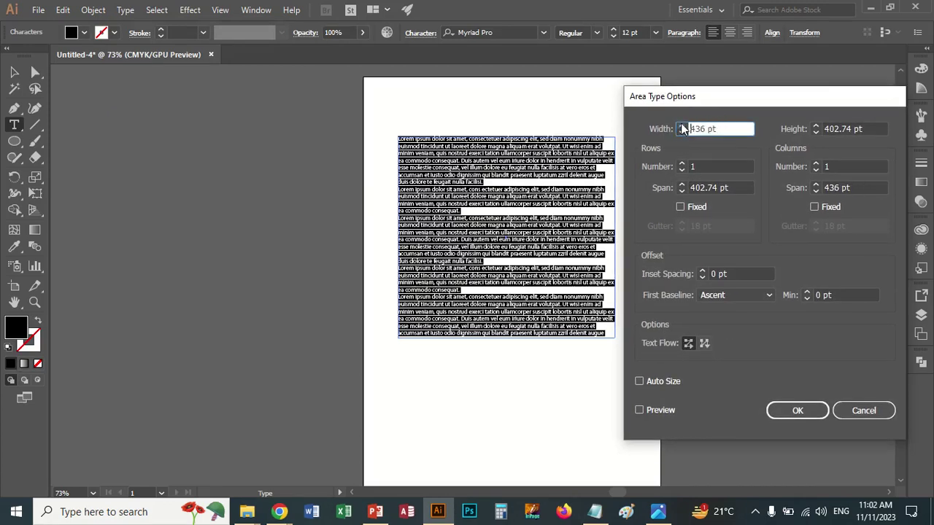
click(682, 126)
click(682, 126)
click(816, 126)
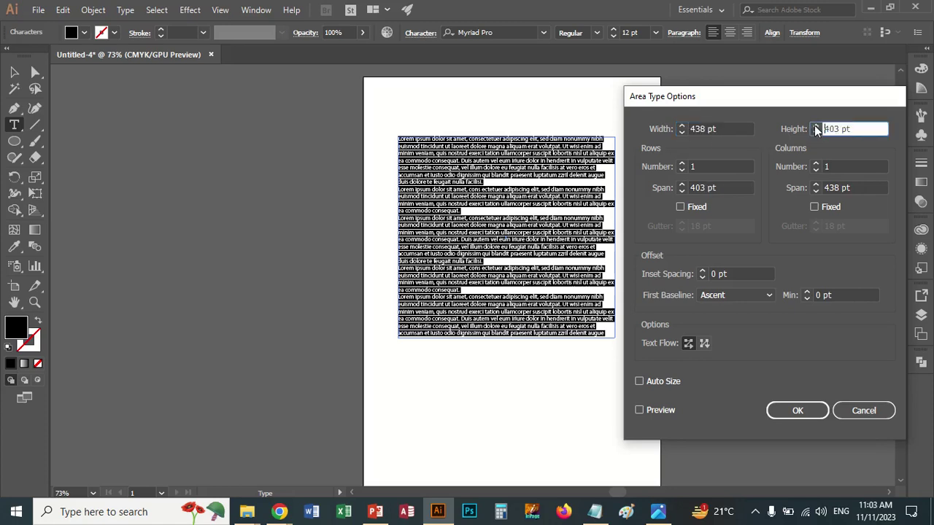
click(816, 126)
click(640, 410)
click(681, 126)
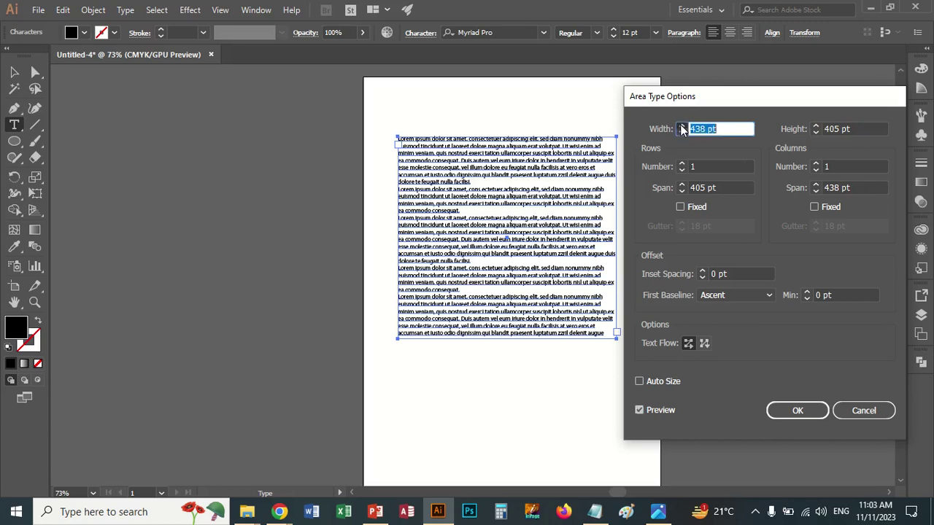
click(681, 126)
click(681, 126)
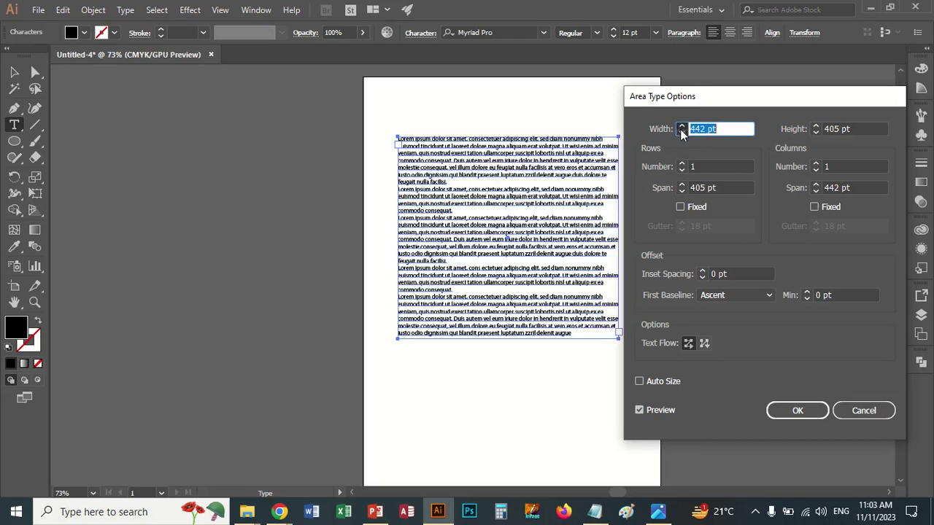
click(816, 132)
click(816, 132)
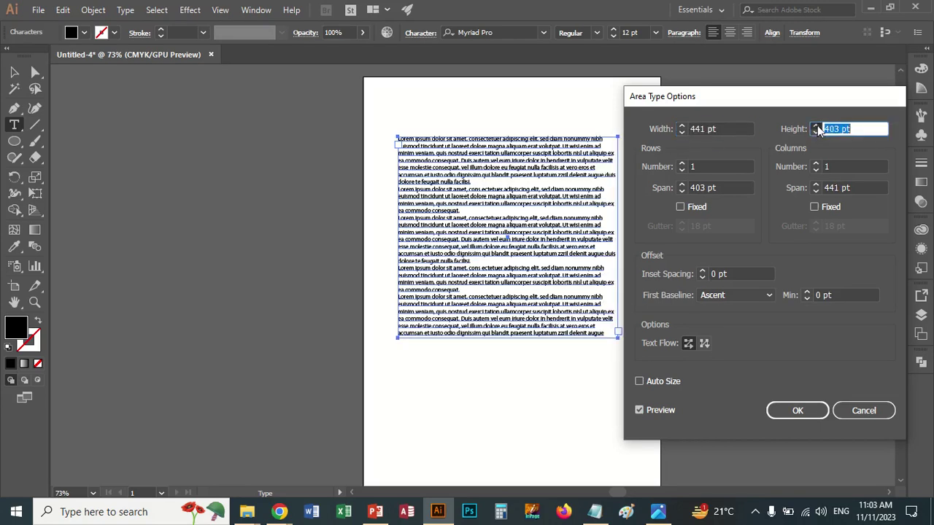
click(816, 126)
click(816, 127)
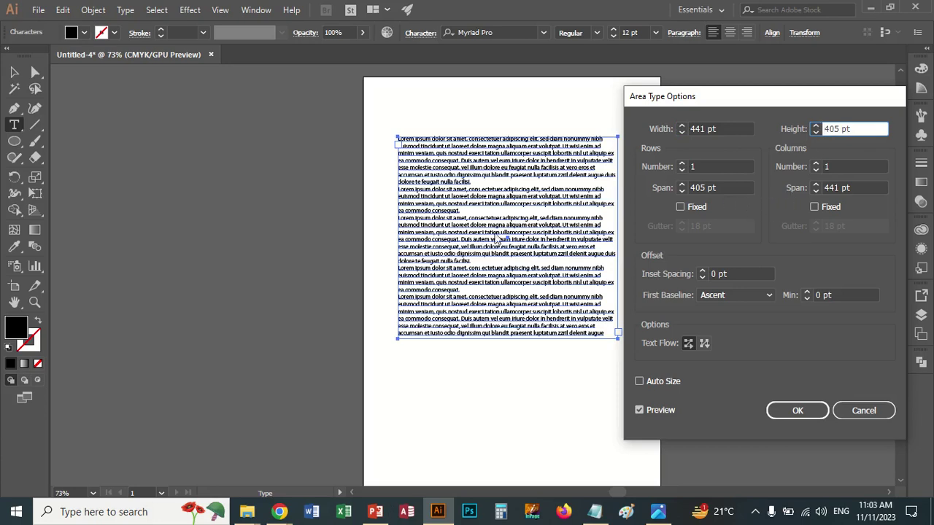
Split the text area into 3 rows and 3 columns and apply
click(681, 165)
click(681, 164)
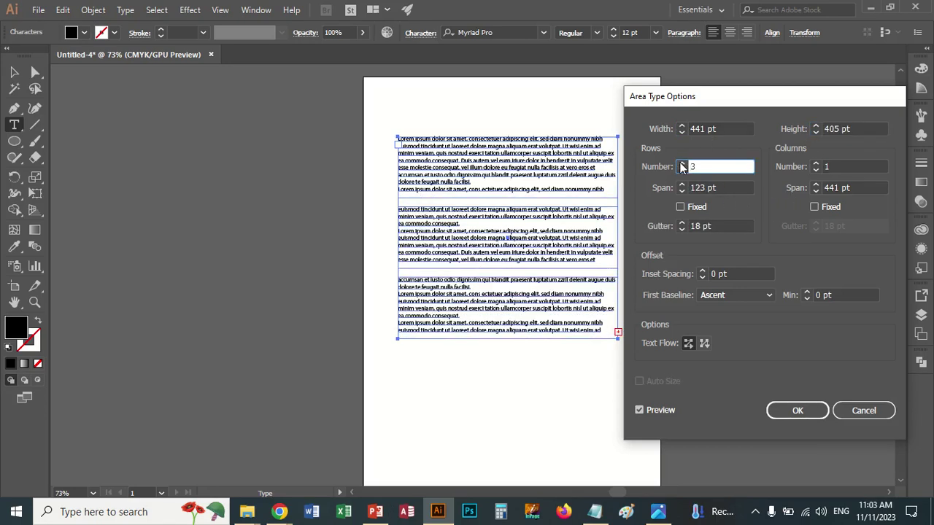
click(816, 165)
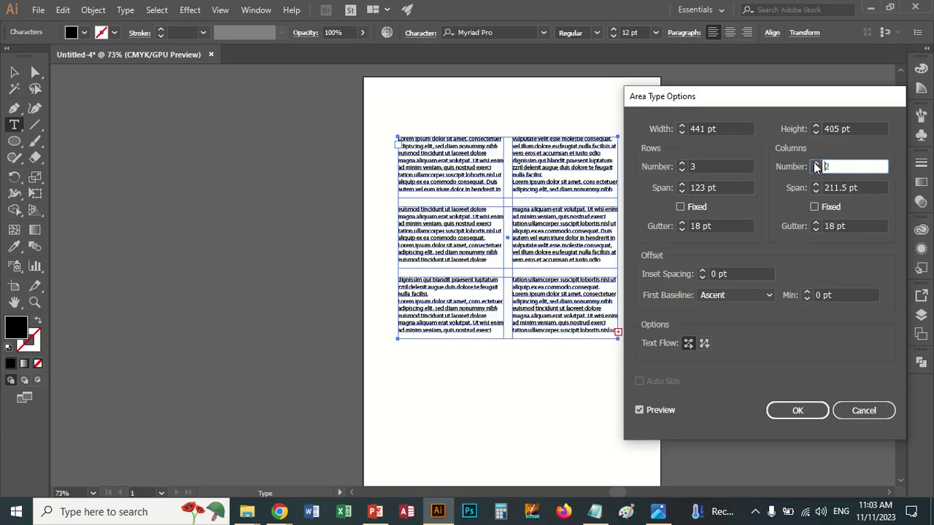
click(816, 165)
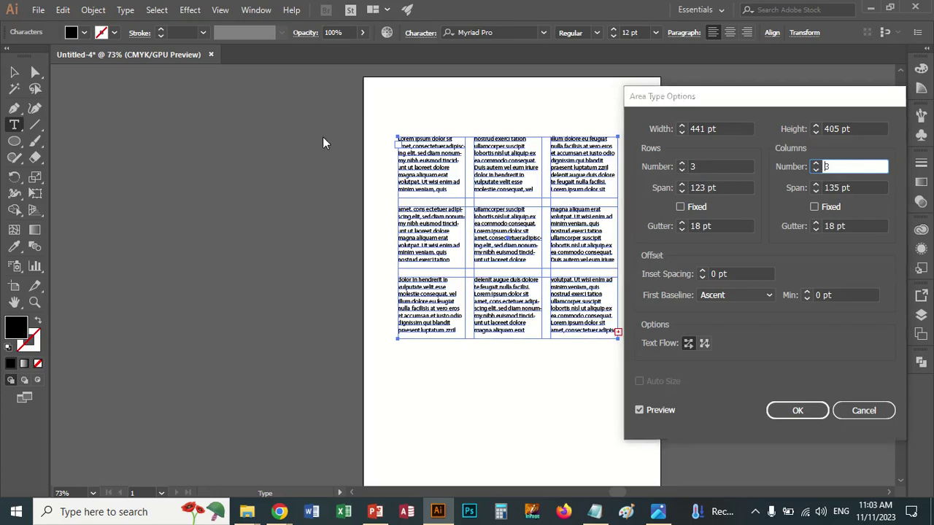
click(799, 411)
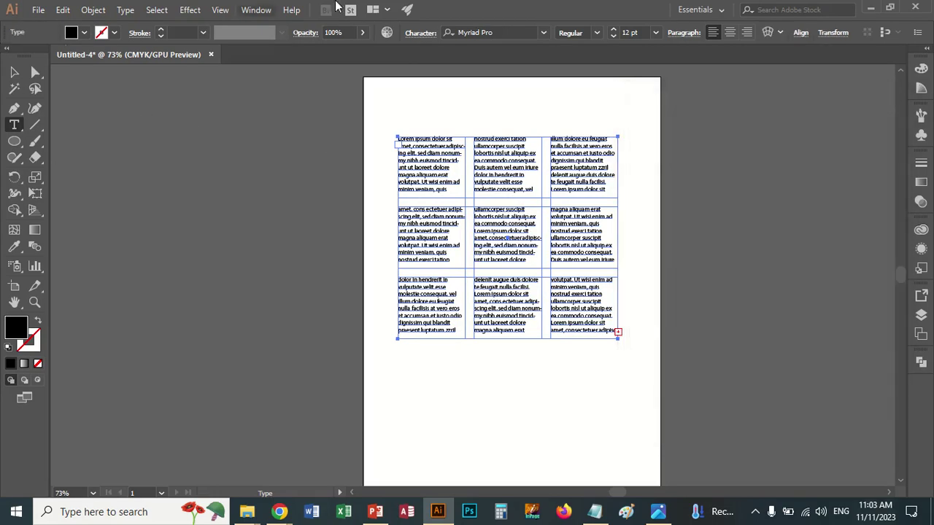
Move the 3x3 grid text frame off the page to the left
click(14, 72)
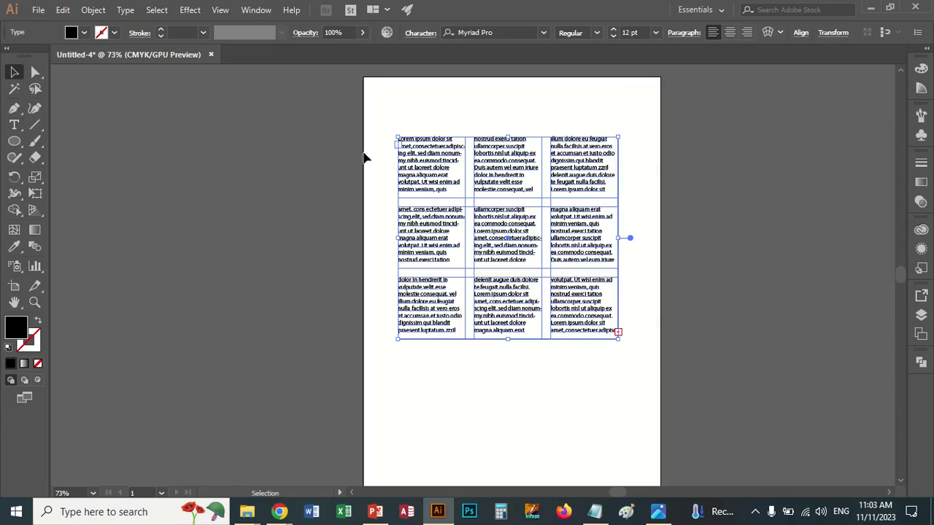
drag(411, 165, 106, 165)
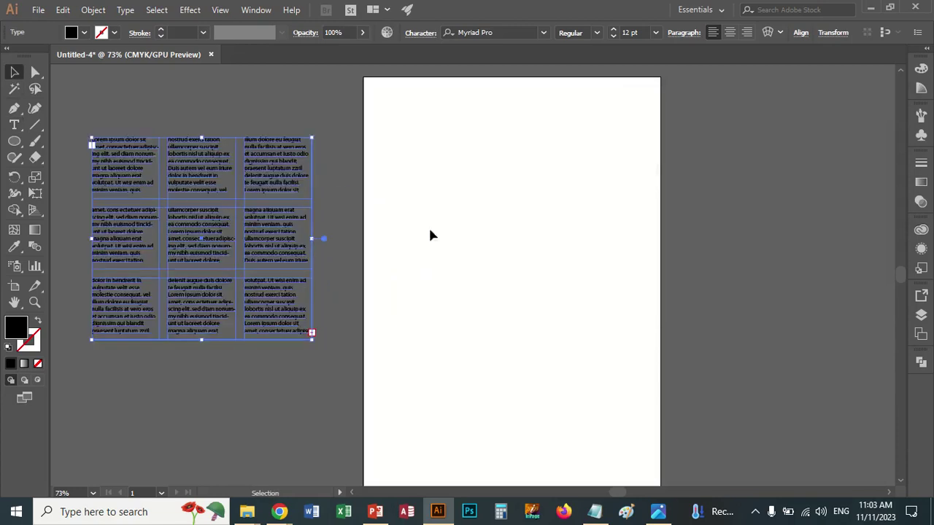
click(321, 249)
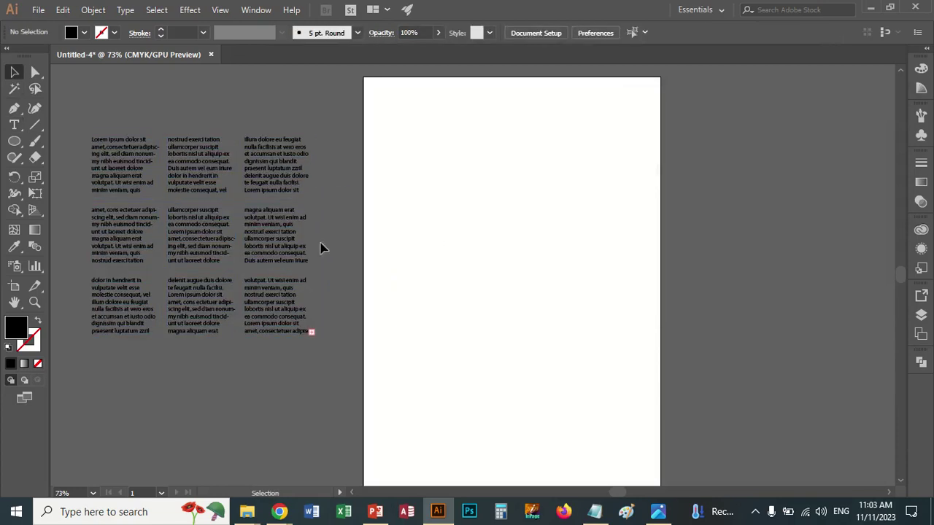
Draw a new placeholder text area on the page and open its Area Type Options
click(14, 125)
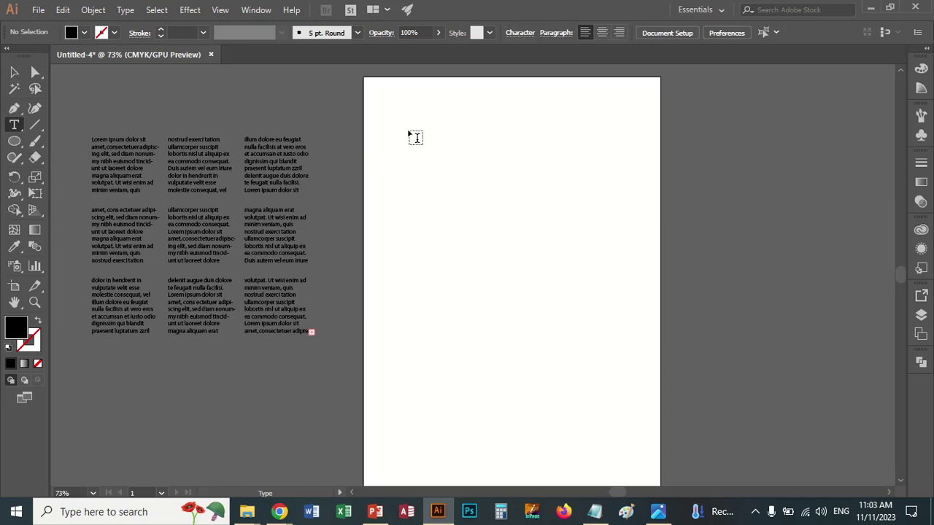
mouse_move(408, 131)
mouse_down()
mouse_move(663, 323)
mouse_move(647, 321)
mouse_up()
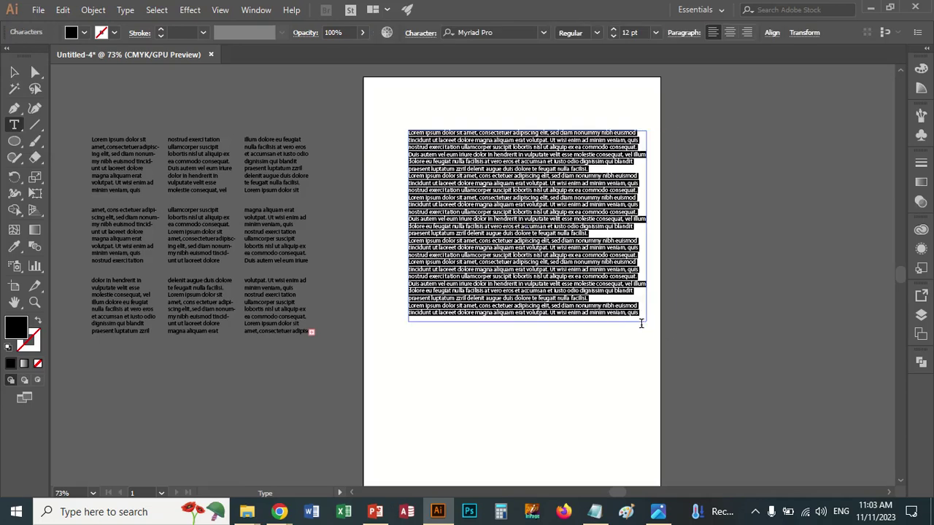
click(126, 10)
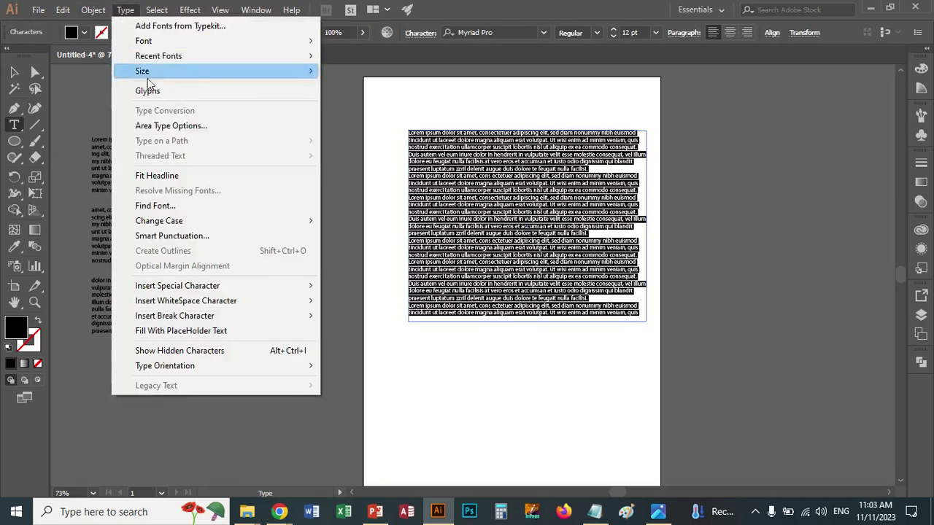
click(158, 125)
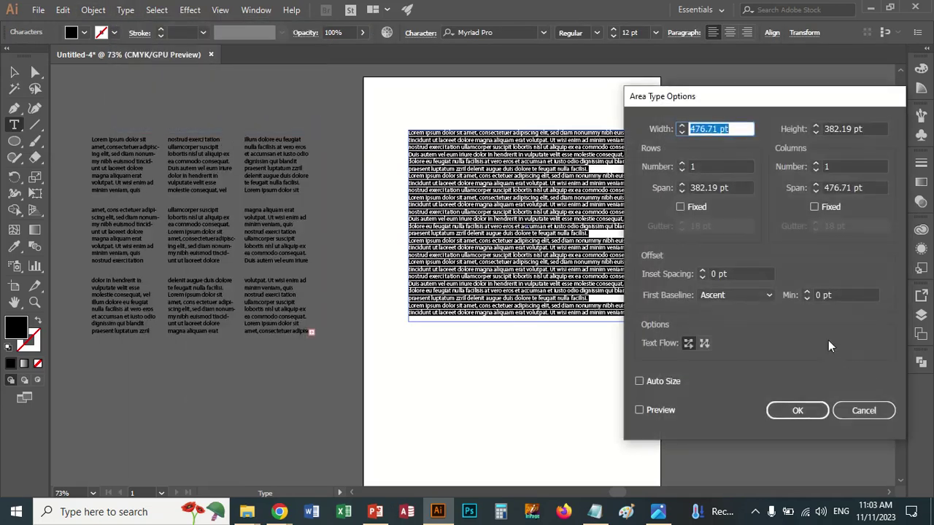
Set 3 previewed columns, raise column span to 148 pt, then unfix it
click(816, 163)
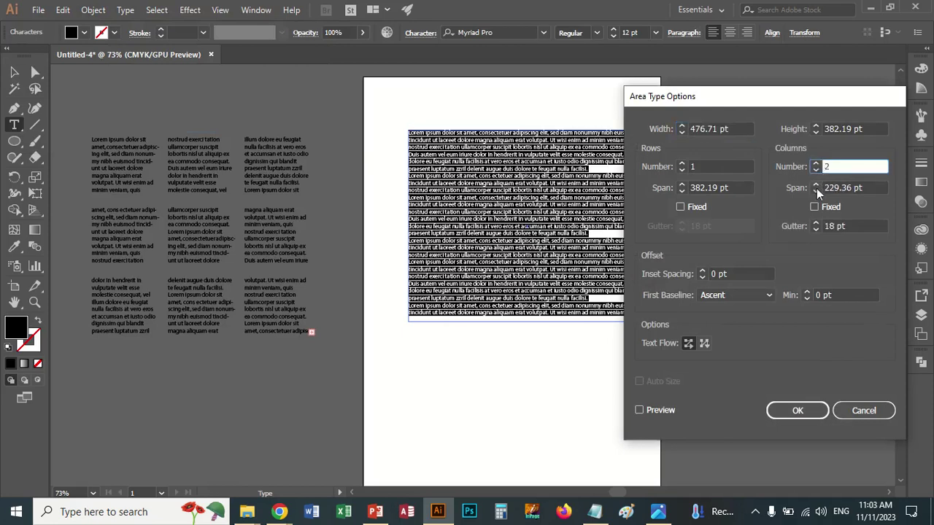
click(817, 164)
click(640, 410)
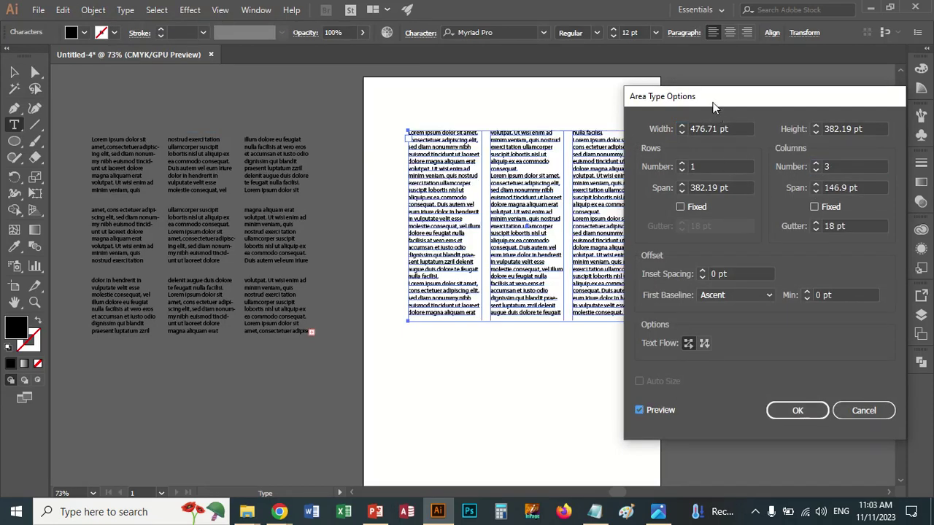
drag(713, 107, 188, 107)
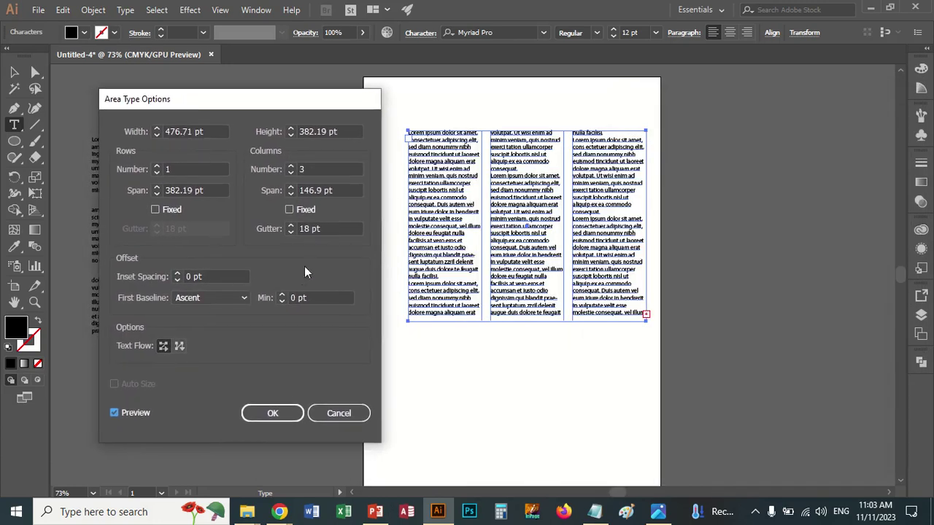
click(291, 188)
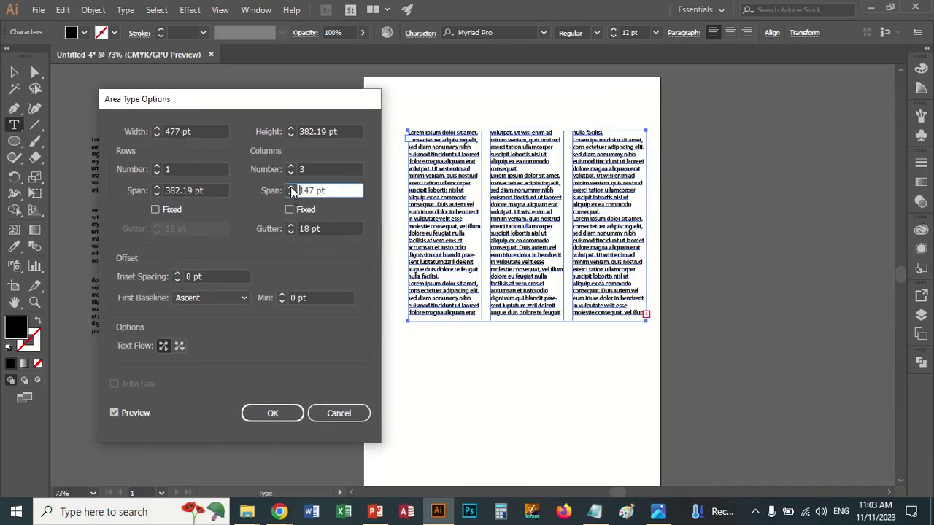
click(291, 189)
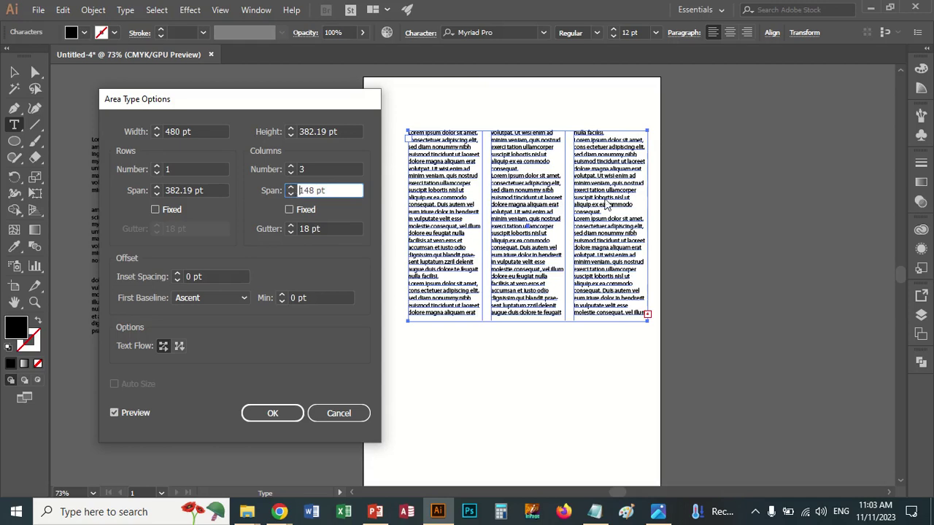
click(290, 210)
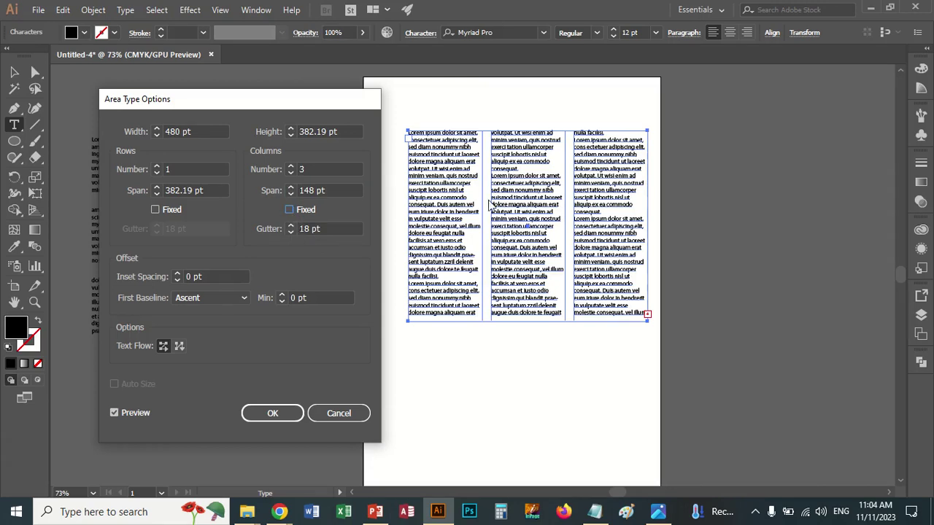
Set the column gutter to 16 pt and inset spacing to 3 pt
click(288, 225)
click(290, 225)
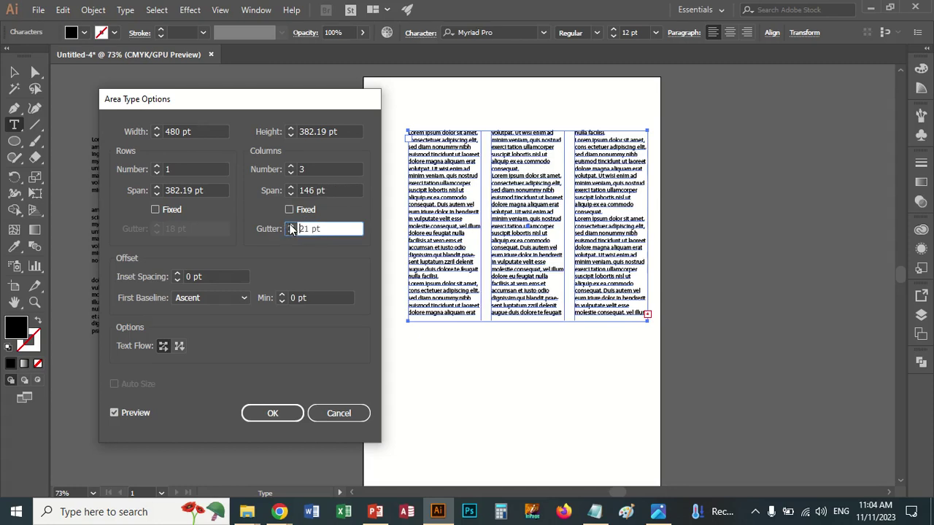
click(292, 231)
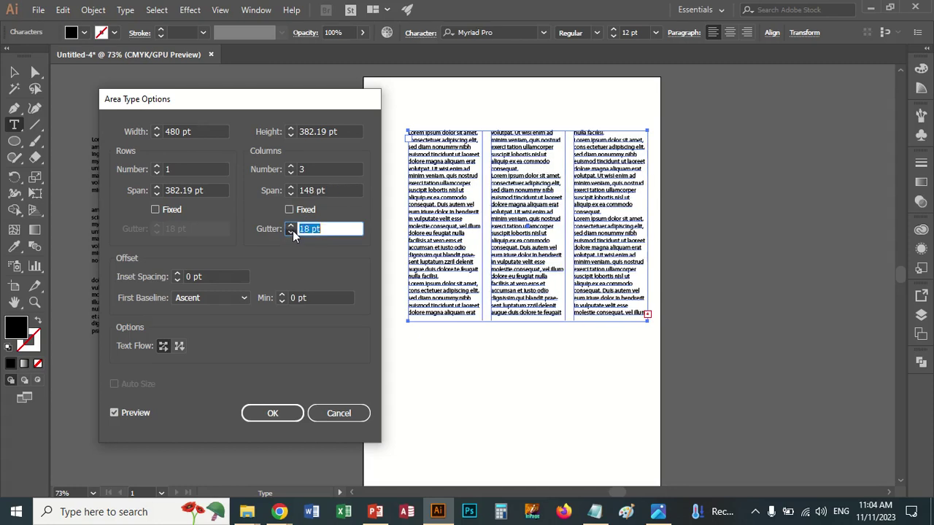
click(291, 231)
click(291, 232)
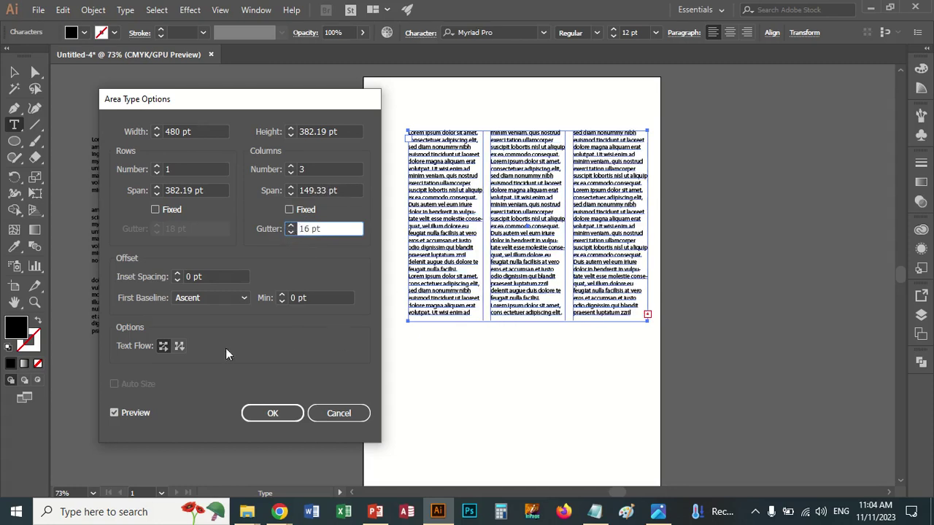
click(177, 275)
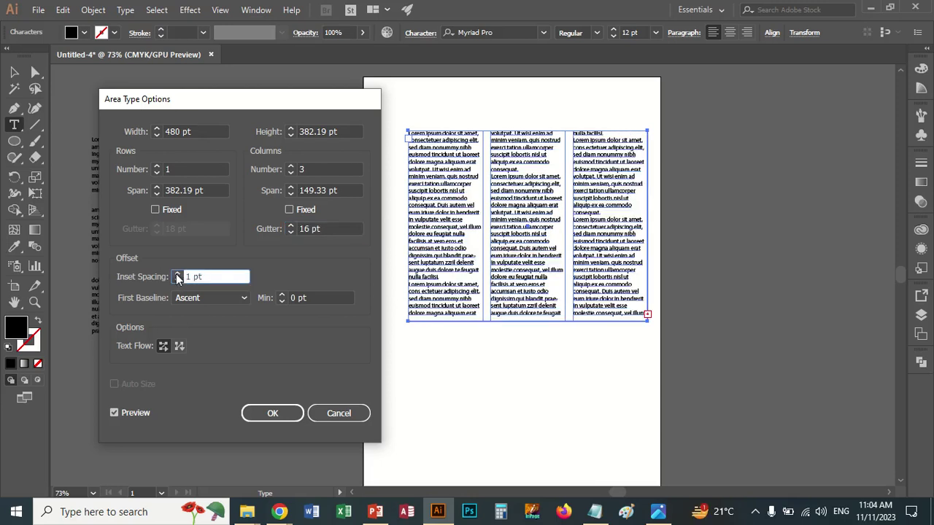
click(176, 274)
click(177, 275)
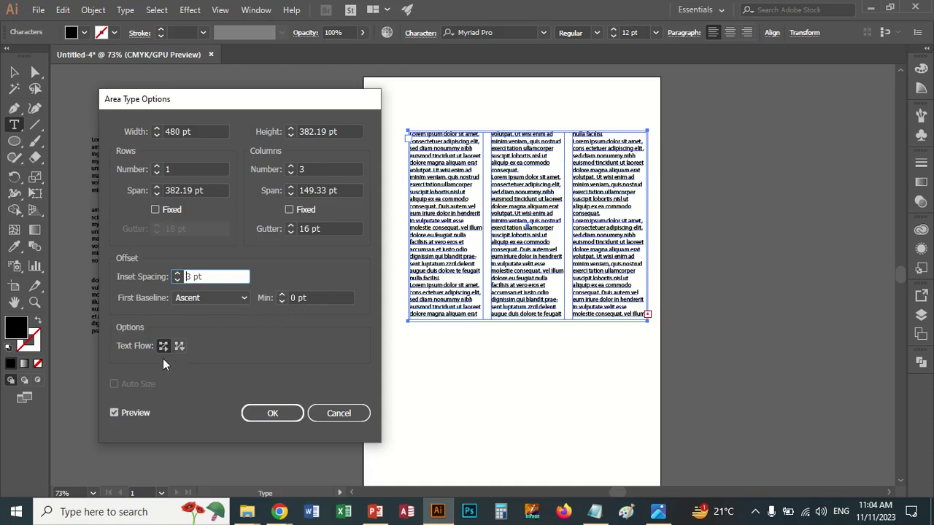
Set the Area Type text flow to By Rows and apply the three-column settings
click(179, 348)
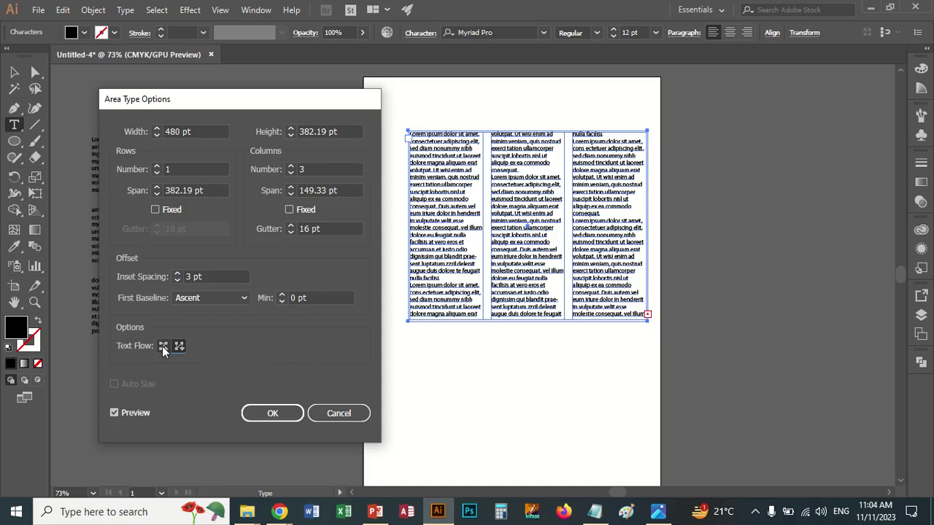
click(163, 346)
click(275, 413)
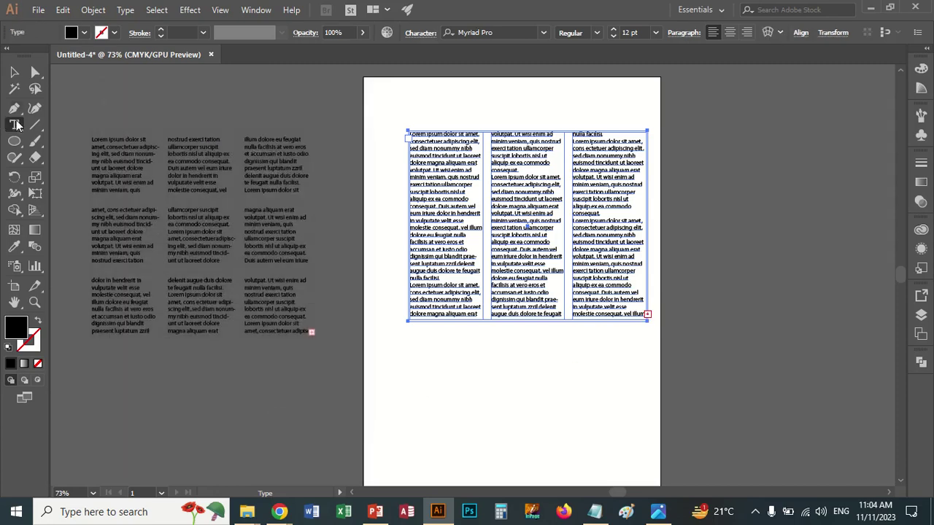
Add a Lorem ipsum point text below the three-column frame
click(413, 374)
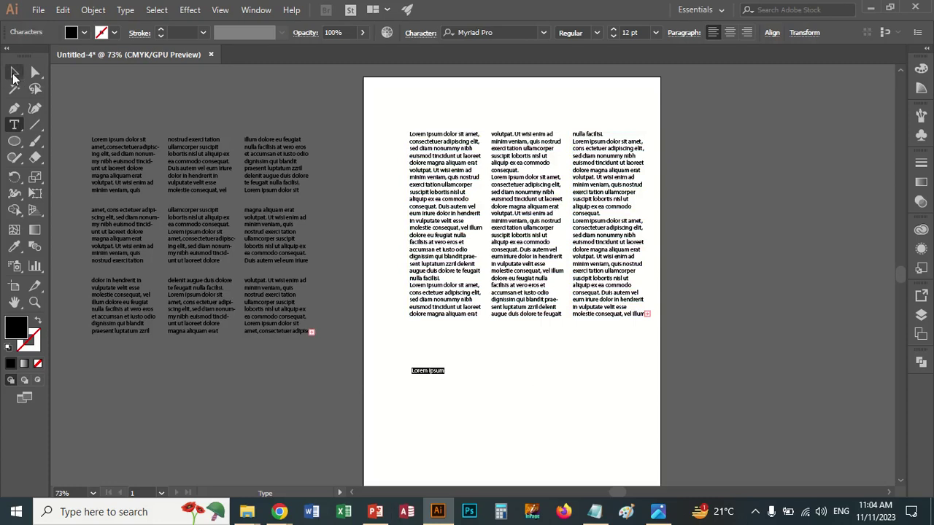
click(13, 74)
click(649, 318)
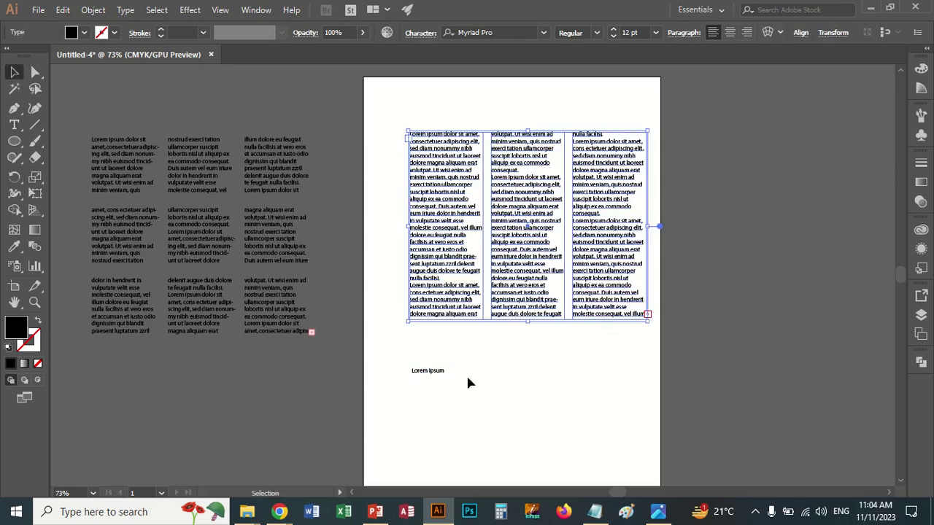
Thread the column overflow into a new linked frame beside the columns, and narrow the three-column frame
key(t)
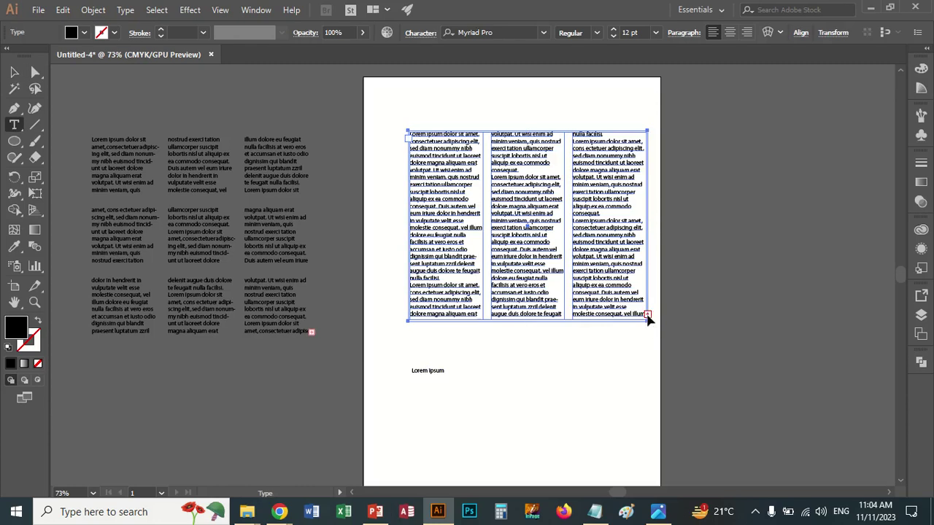
click(648, 315)
click(647, 315)
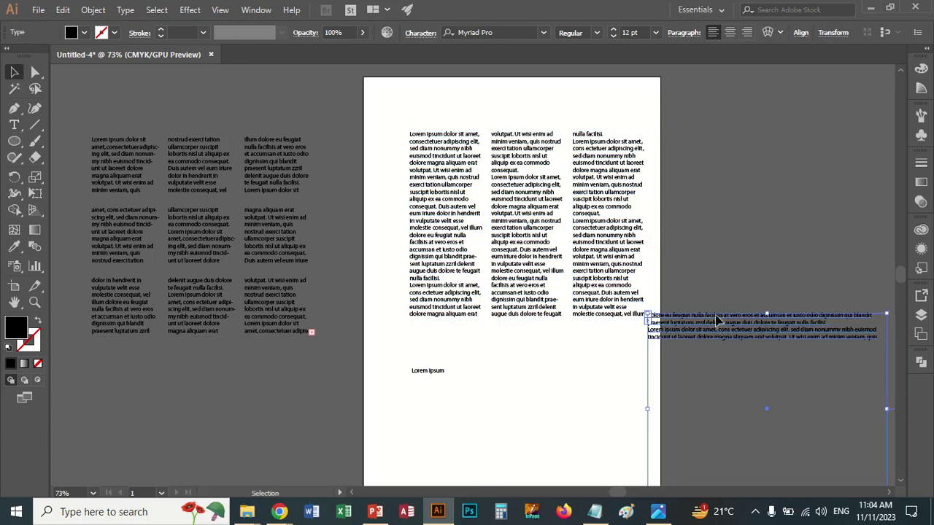
drag(721, 321, 727, 205)
click(612, 278)
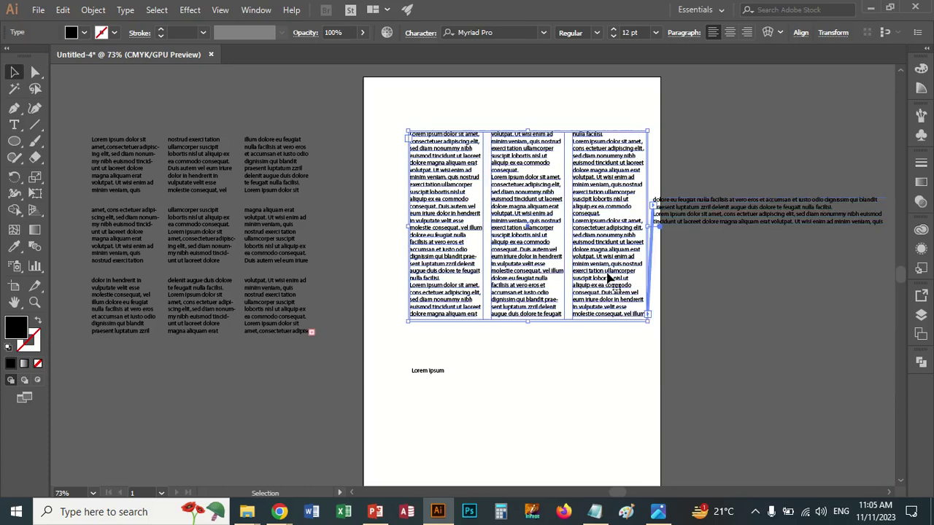
drag(647, 315, 603, 270)
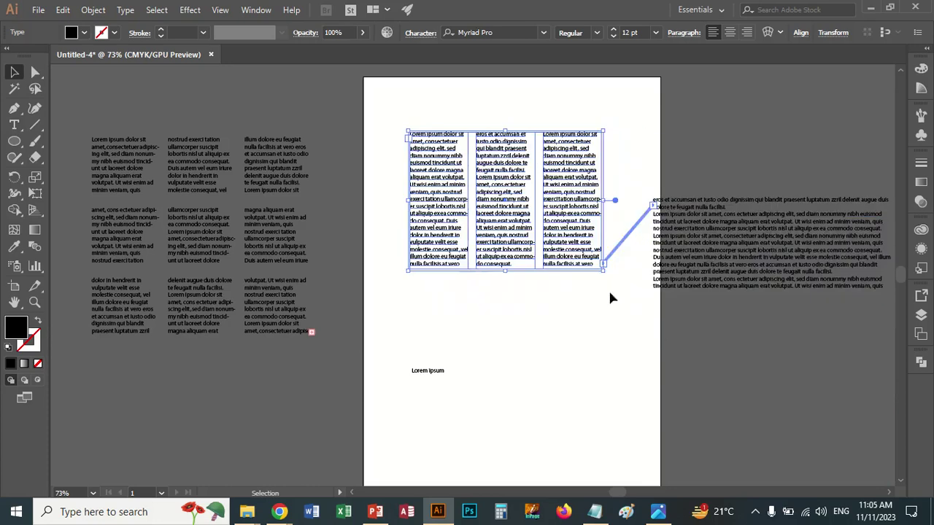
Shrink the linked frame and thread the remaining overflow into a third frame on the page
click(625, 293)
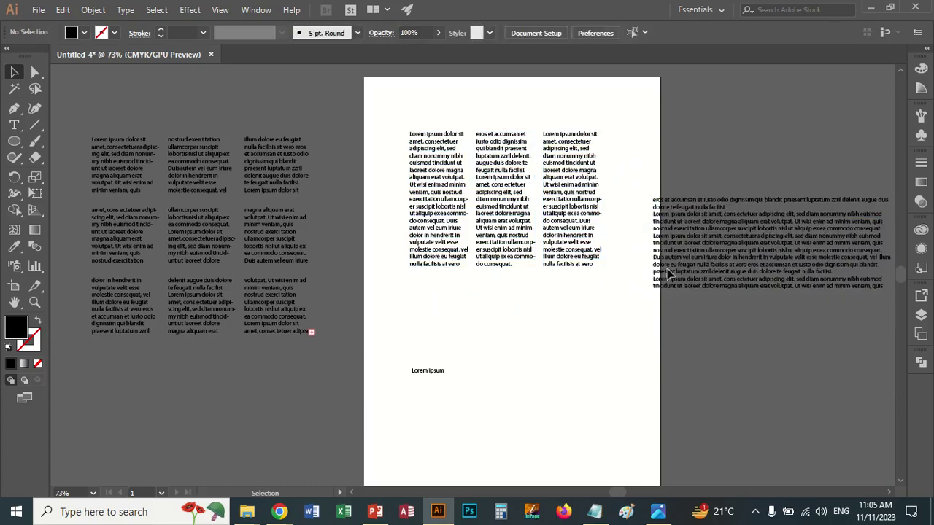
click(802, 270)
drag(891, 388, 790, 282)
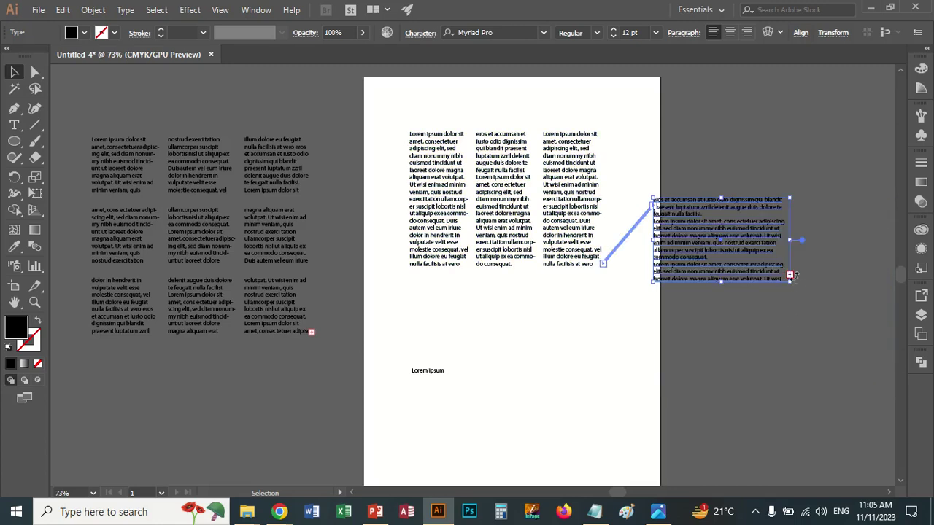
click(789, 275)
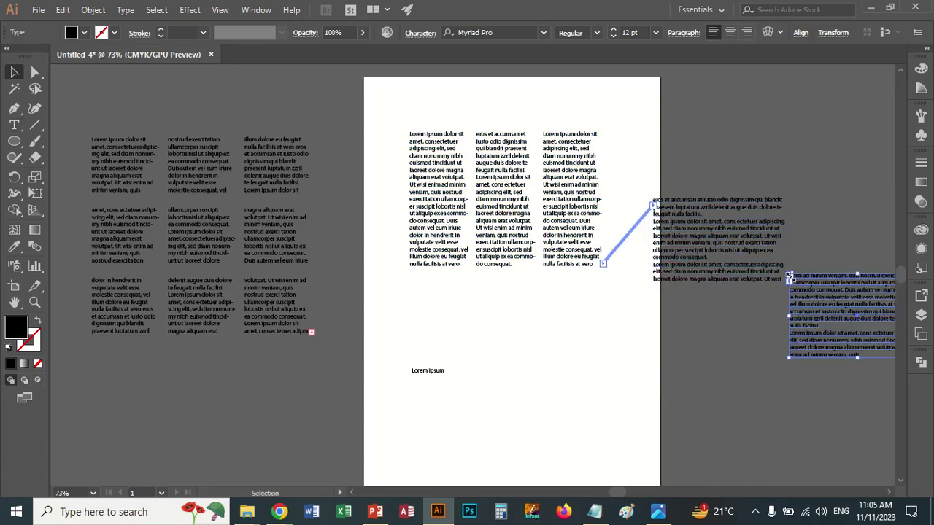
mouse_move(800, 295)
mouse_down()
mouse_move(730, 348)
mouse_move(586, 318)
mouse_up()
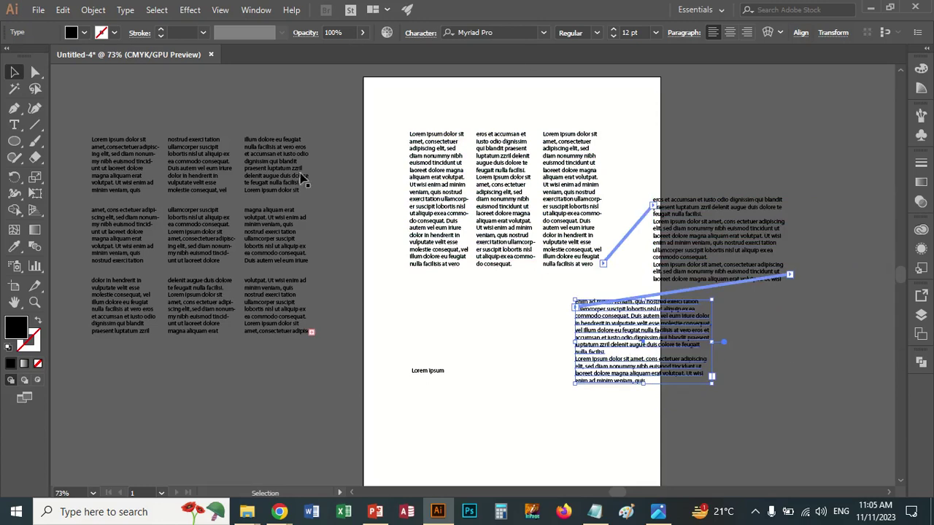
Review the three-column frame's Area Type Options and close them unchanged
click(455, 210)
click(123, 11)
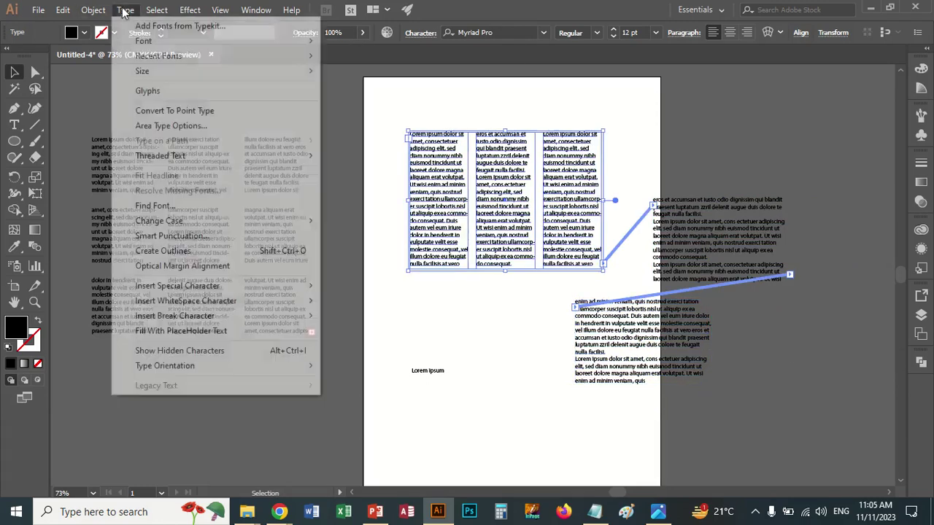
click(179, 127)
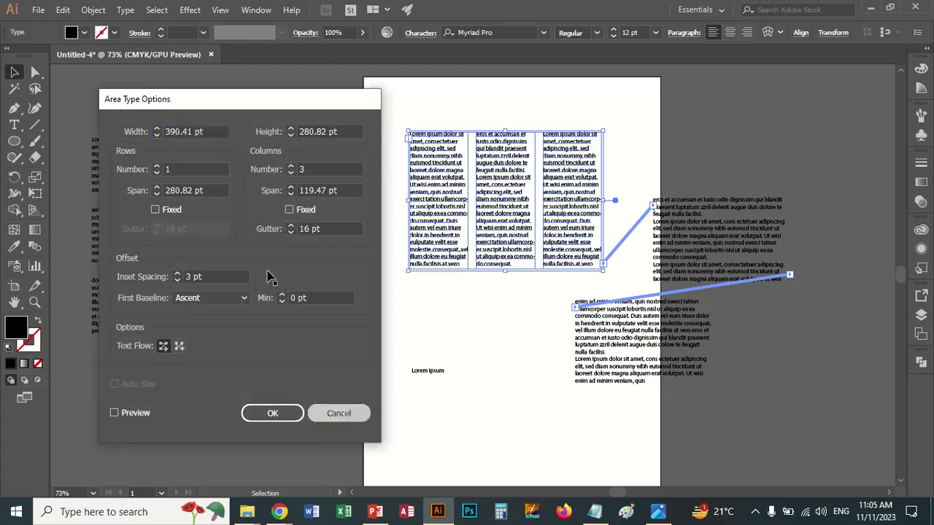
click(339, 413)
click(125, 10)
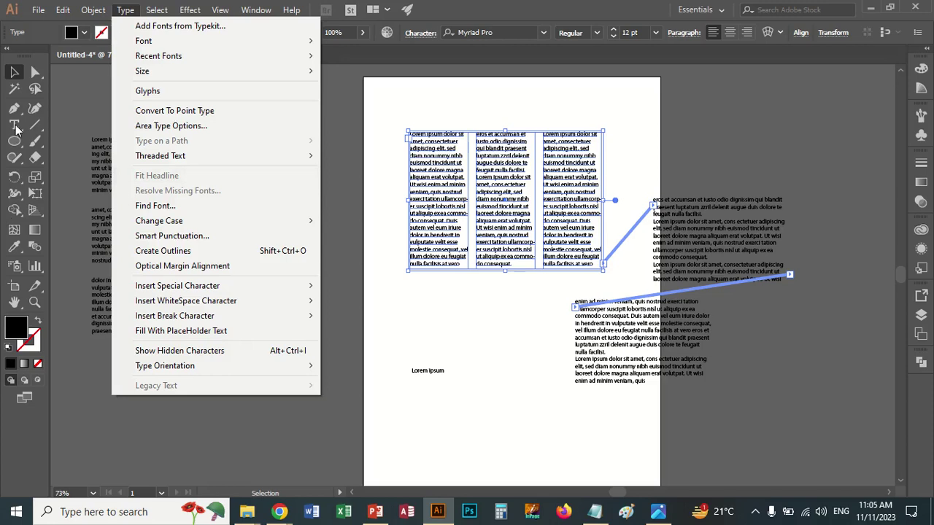
Pen-draw an unfilled open path below the columns: straight top, large curve, short hook
click(14, 108)
click(414, 329)
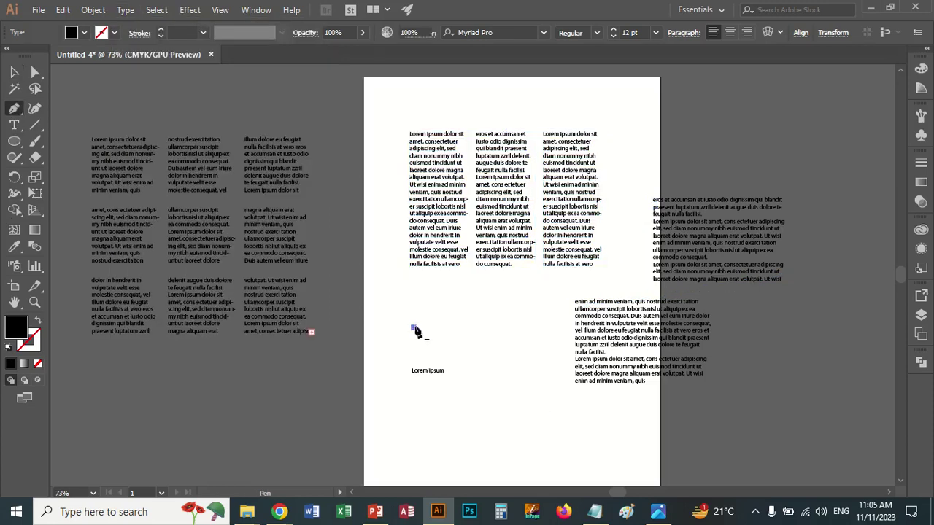
click(485, 322)
drag(495, 397, 518, 433)
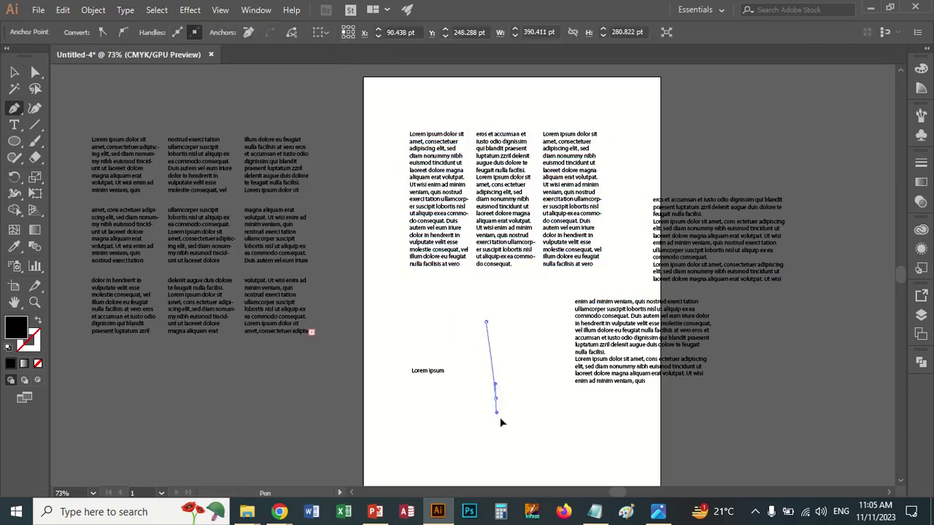
click(555, 436)
click(570, 414)
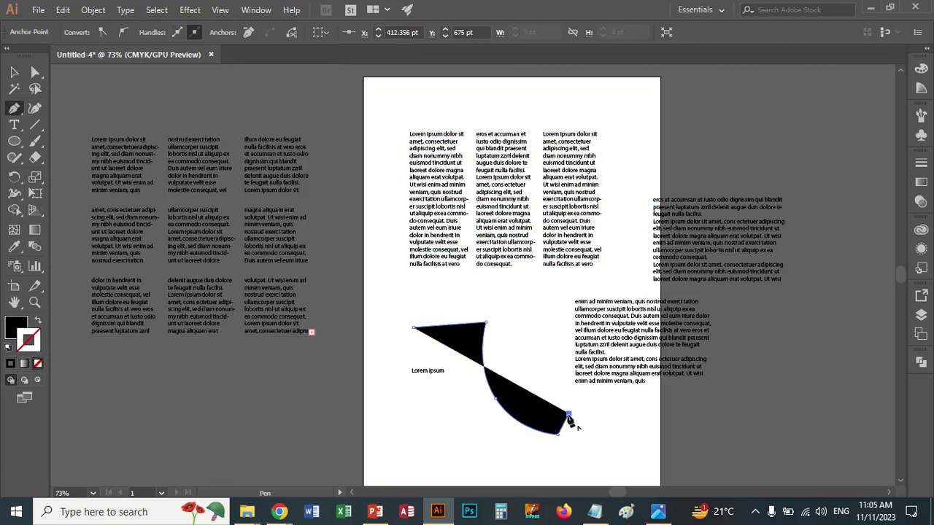
key(shift+x)
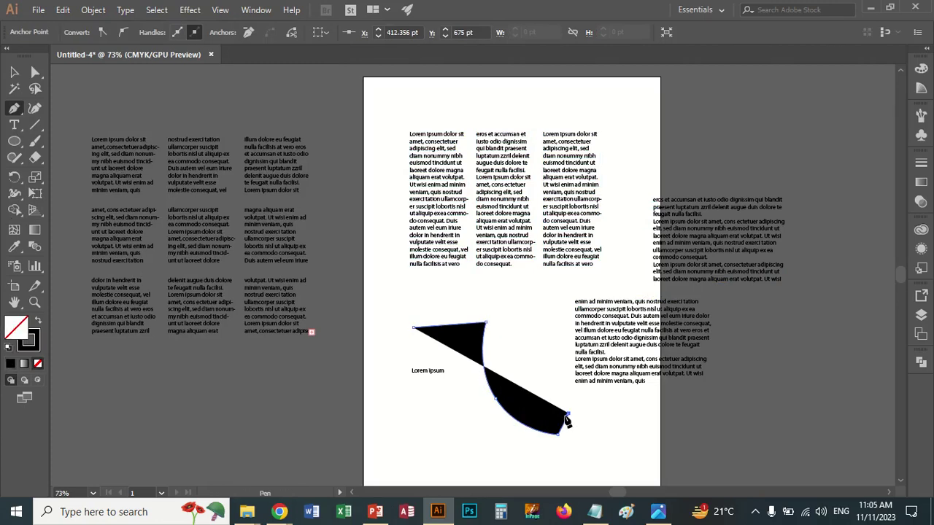
click(579, 421)
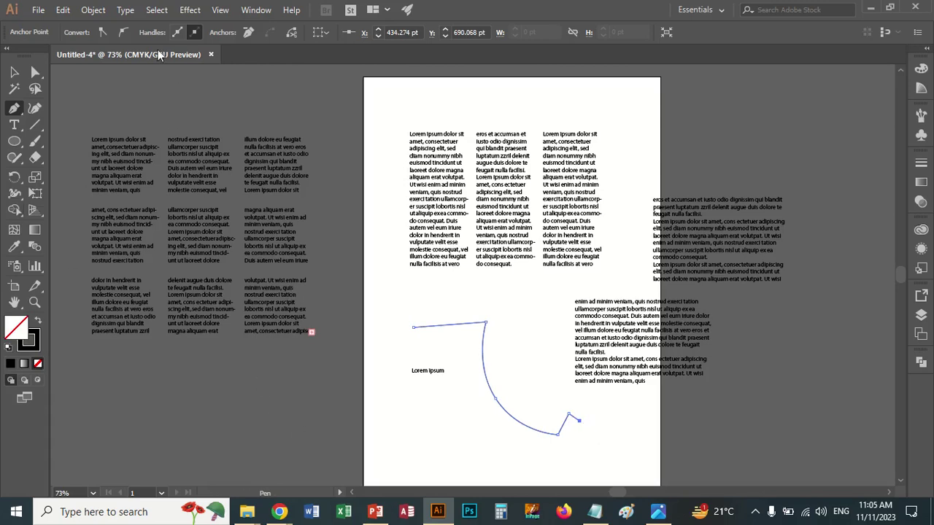
click(125, 9)
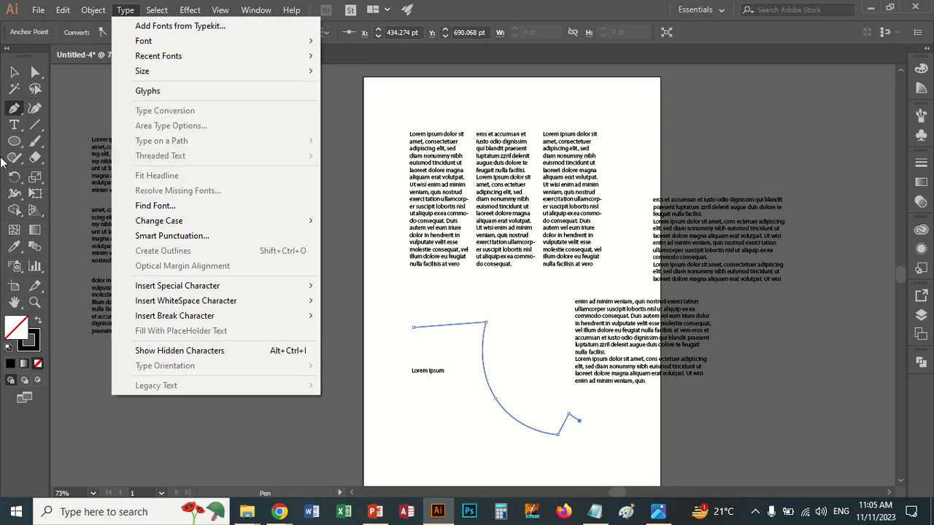
click(14, 125)
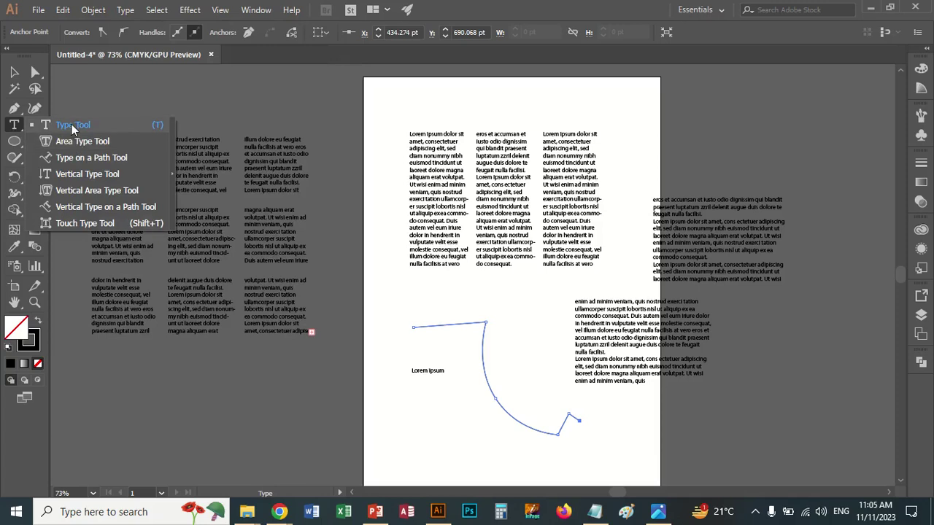
Fill the curved path with vertical placeholder text and apply the Skew effect
click(82, 209)
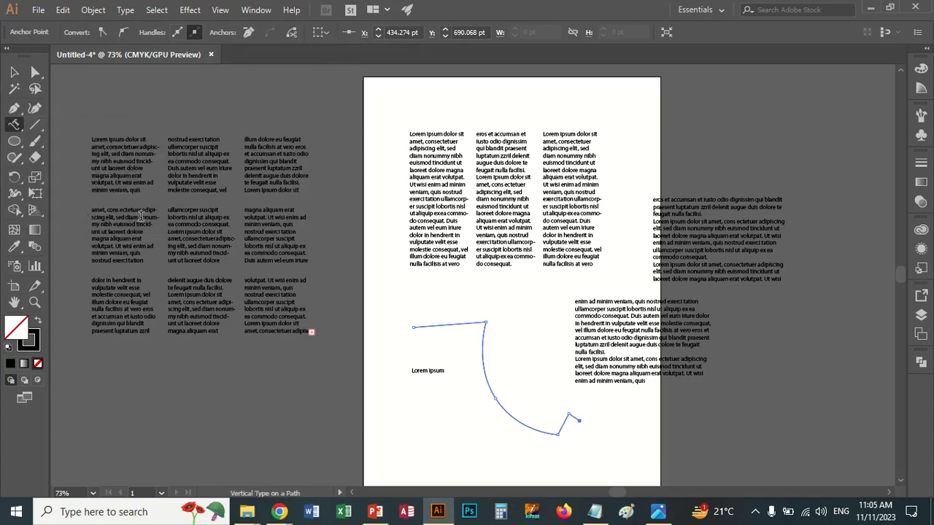
click(414, 326)
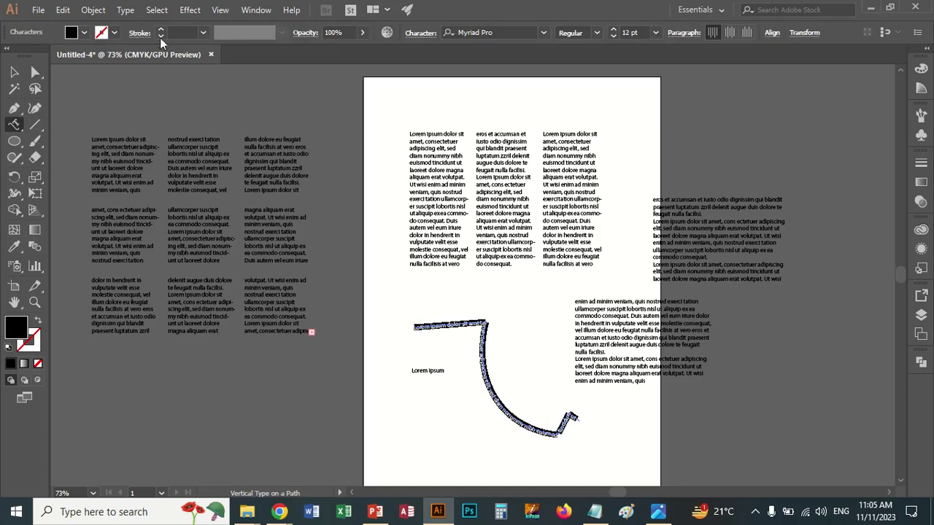
click(126, 10)
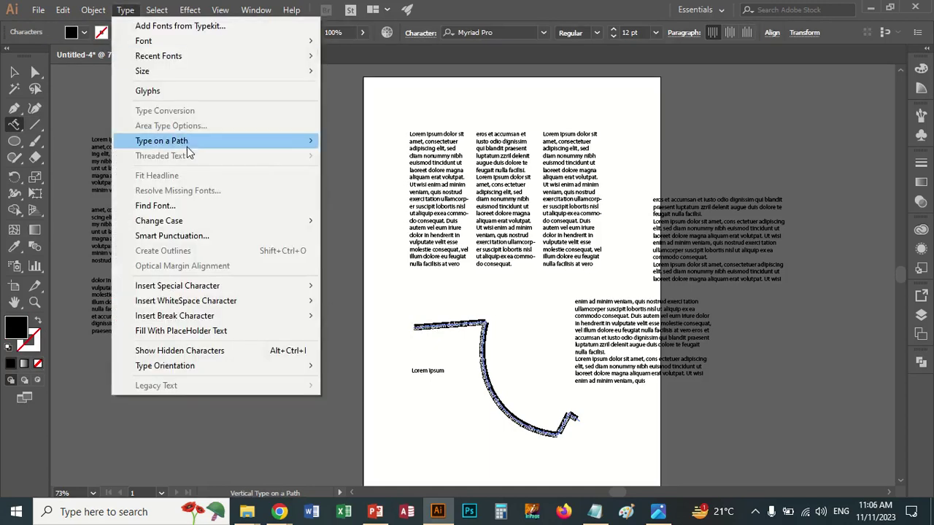
mouse_move(161, 140)
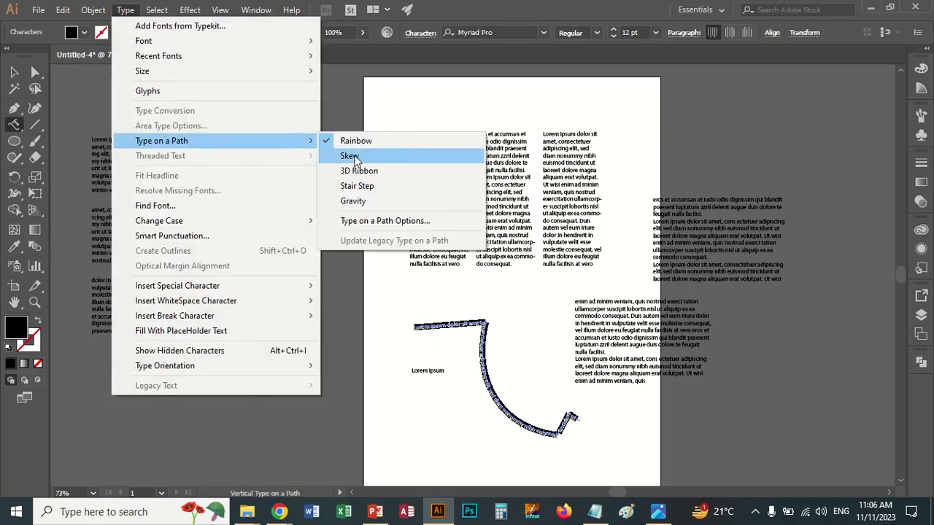
click(354, 156)
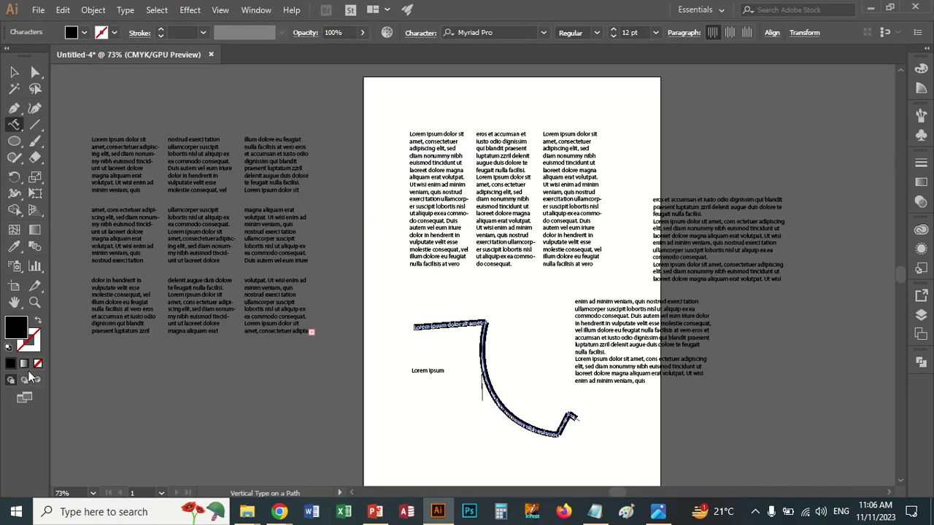
Zoom in on the curved path text
click(35, 302)
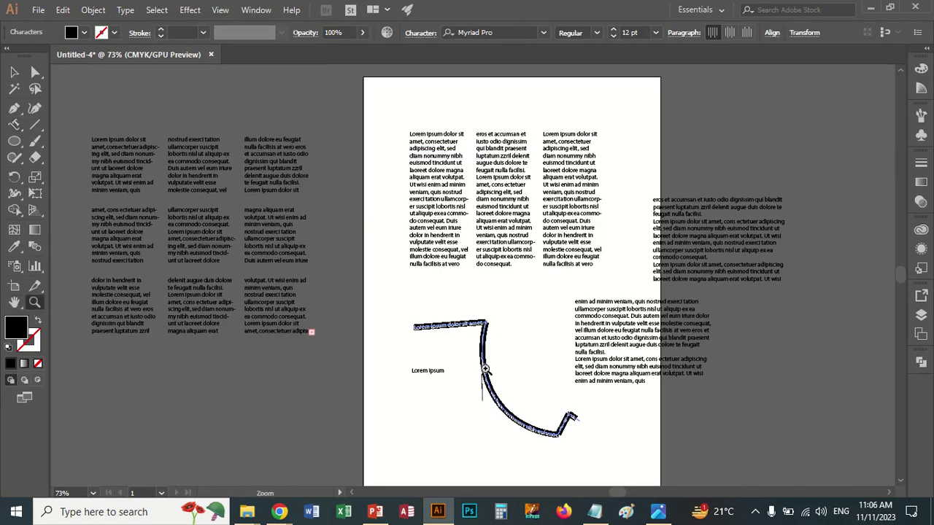
click(521, 398)
click(528, 368)
scroll(551, 335, up, 3)
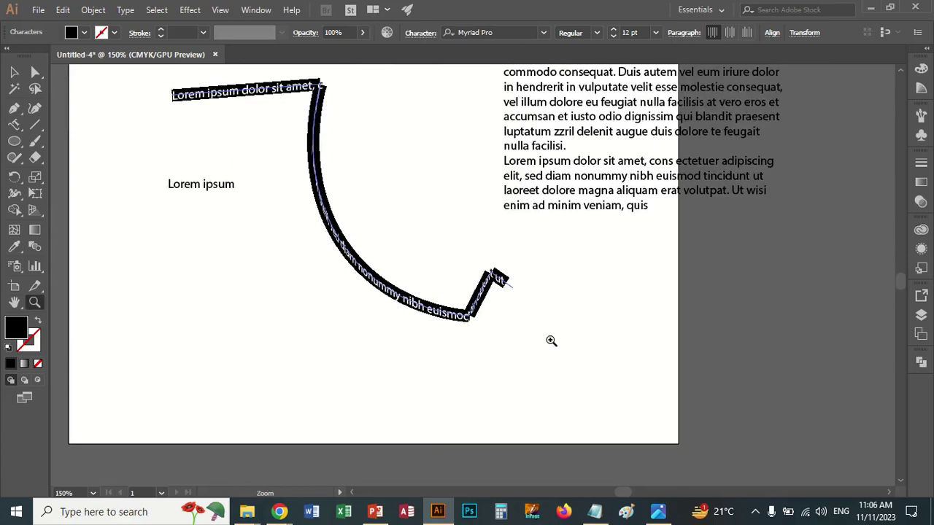
scroll(552, 340, up, 3)
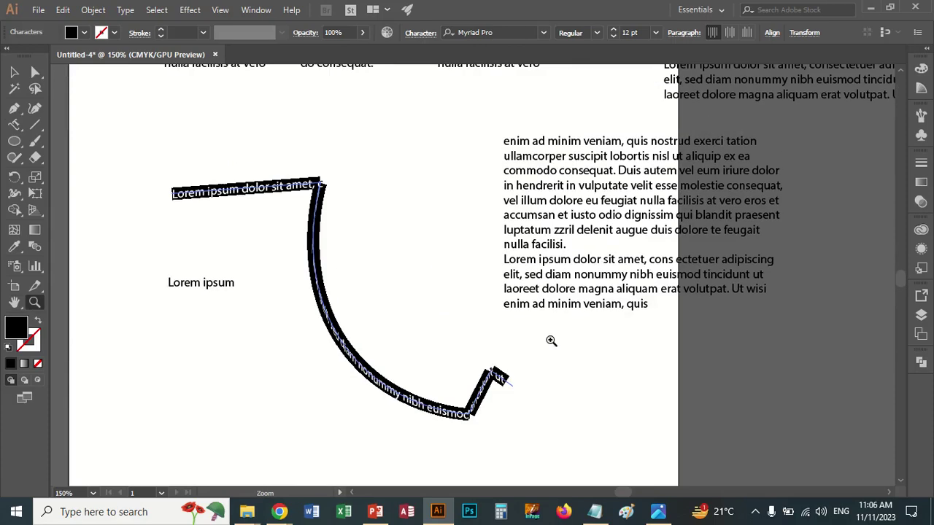
click(14, 124)
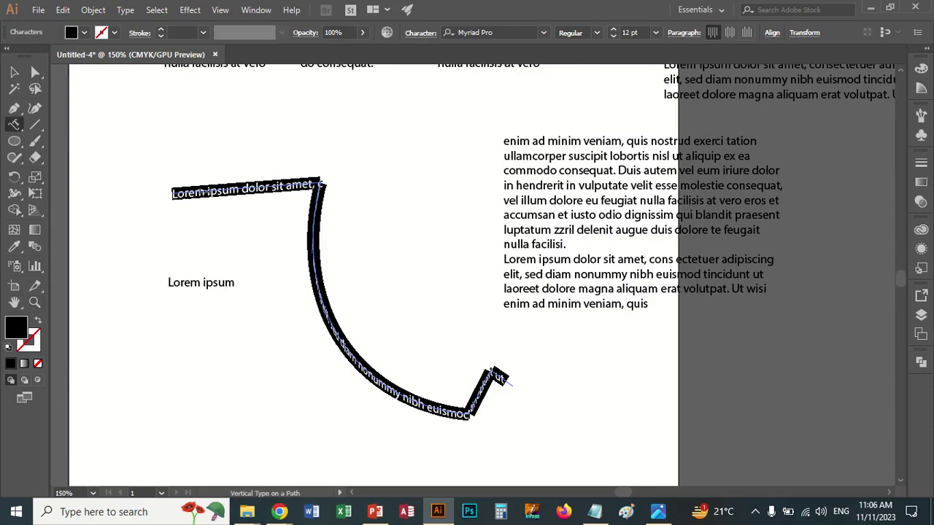
Try the 3D Ribbon and Stair Step path effects, settling on Gravity
click(125, 10)
mouse_move(161, 141)
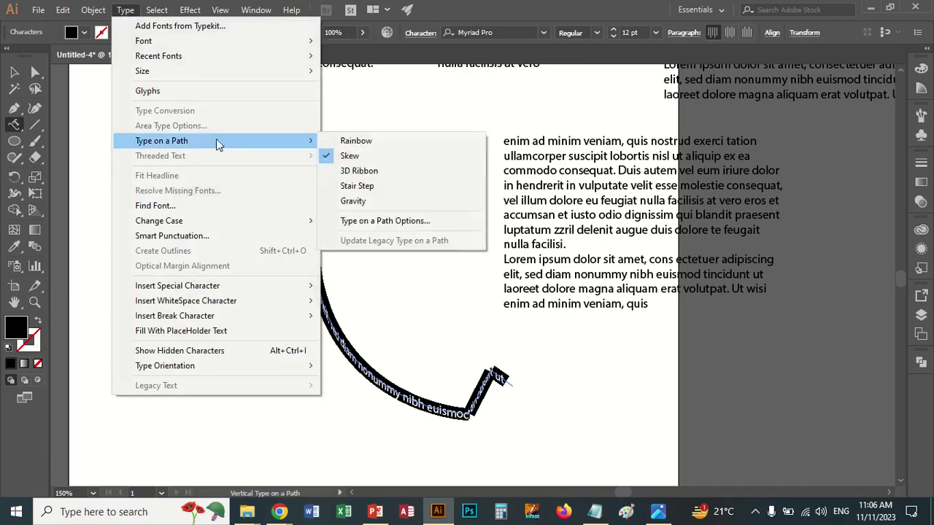
click(340, 173)
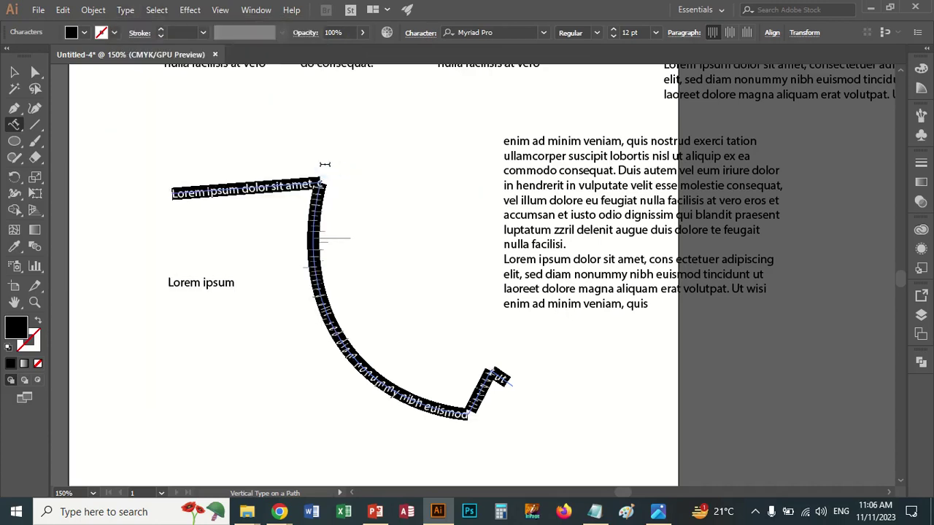
click(126, 11)
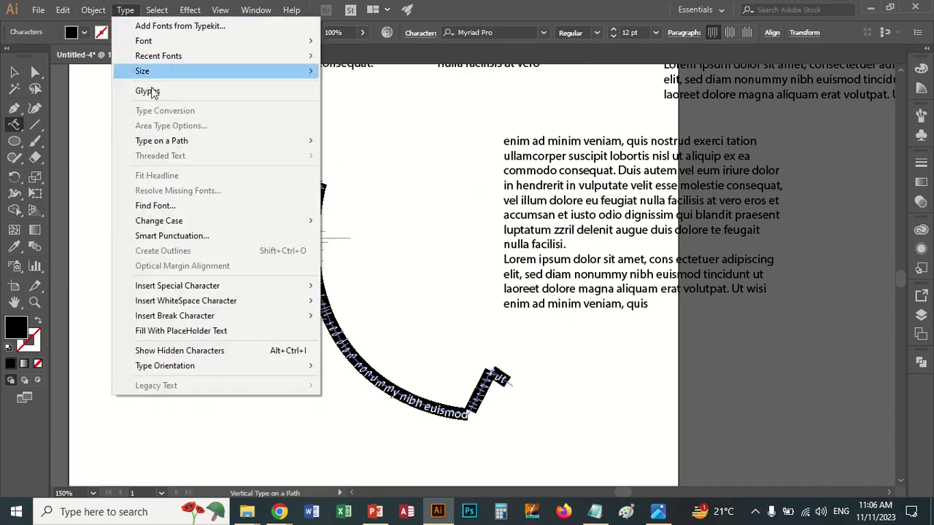
mouse_move(161, 141)
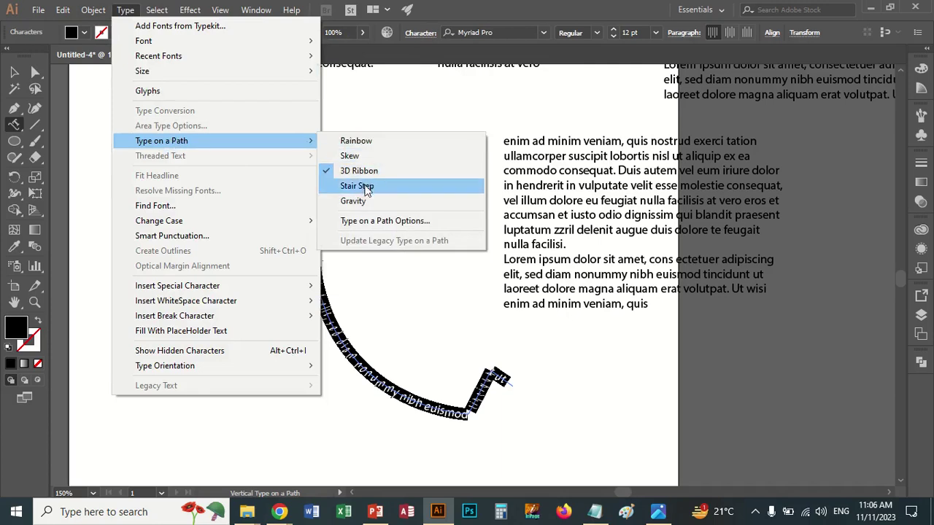
click(367, 189)
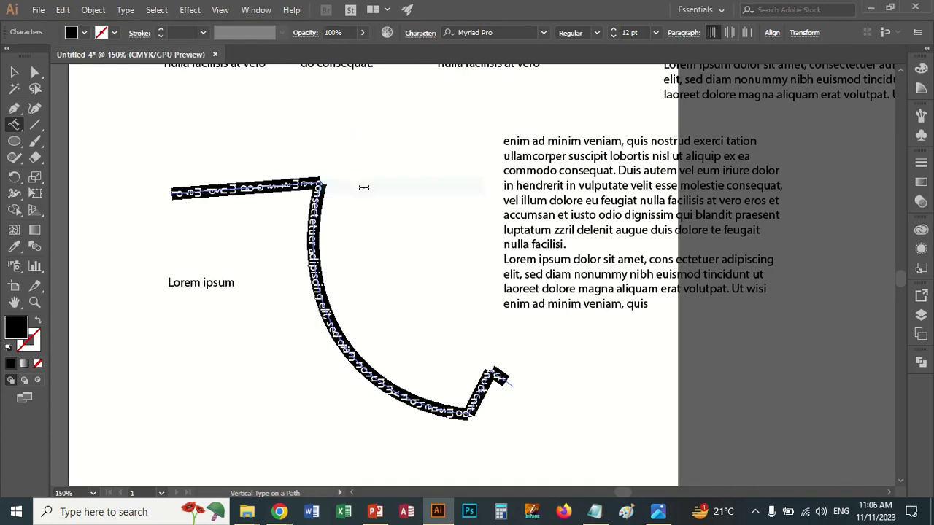
click(126, 11)
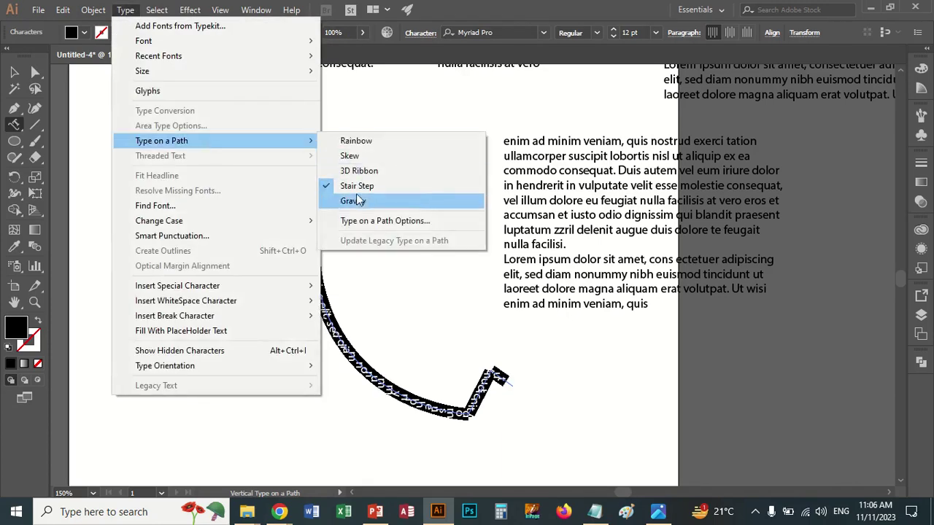
click(355, 202)
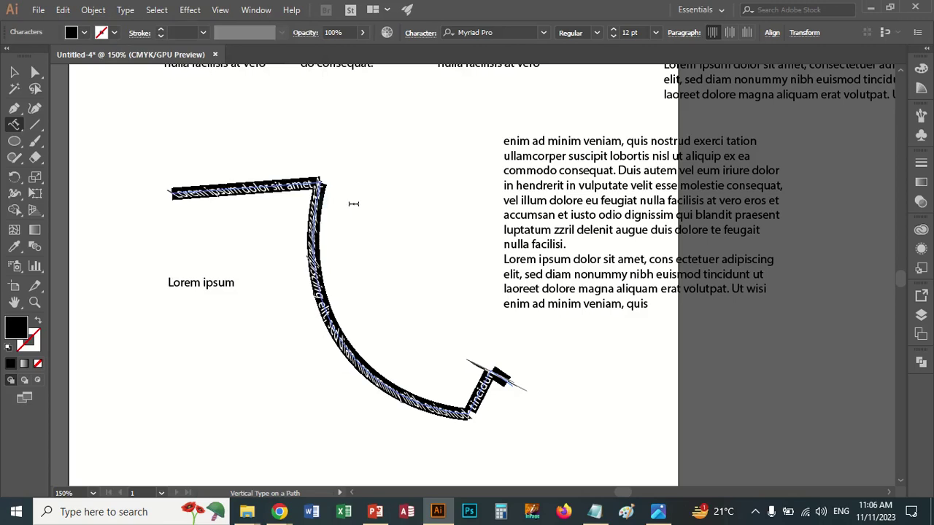
click(125, 10)
mouse_move(161, 141)
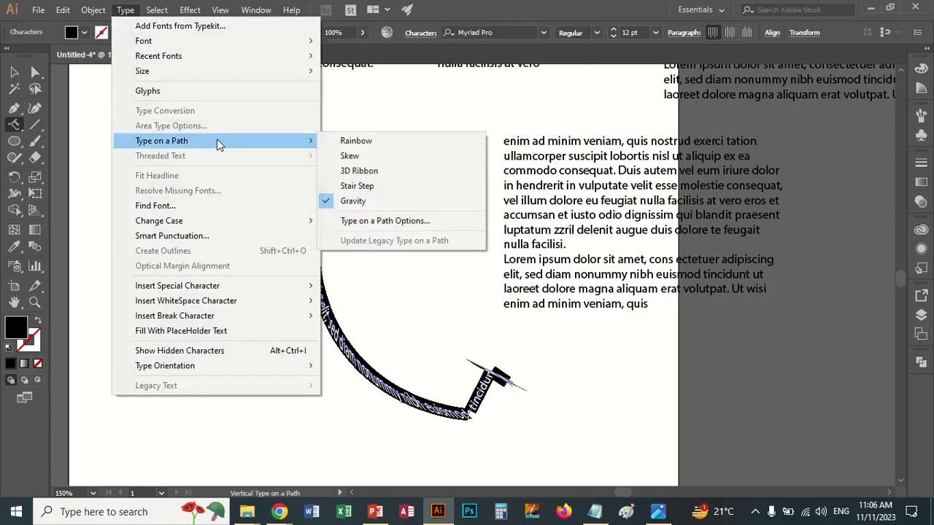
click(394, 222)
drag(205, 102, 551, 99)
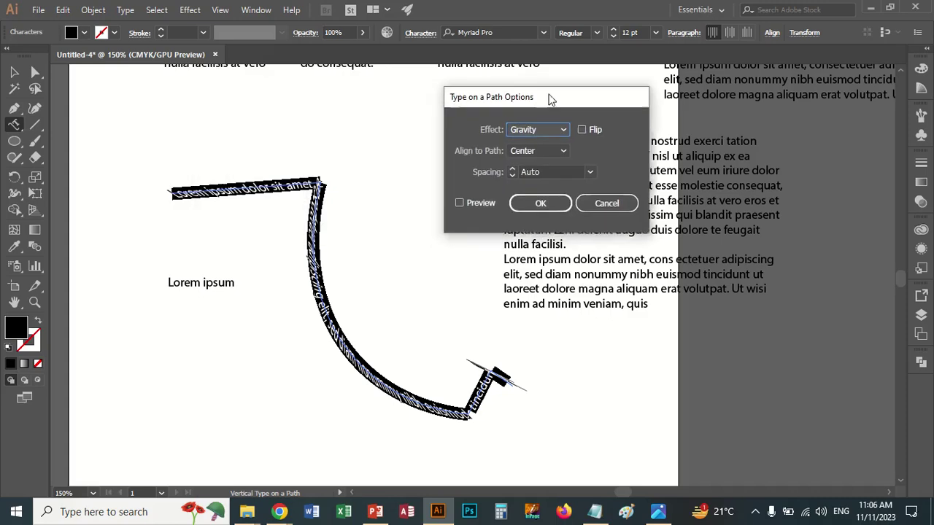
click(583, 129)
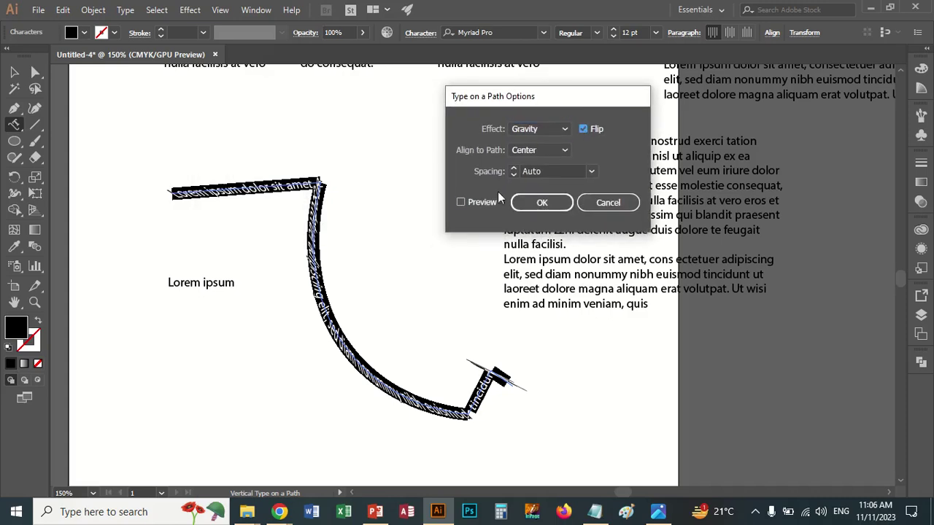
click(480, 201)
click(584, 132)
click(583, 130)
click(583, 128)
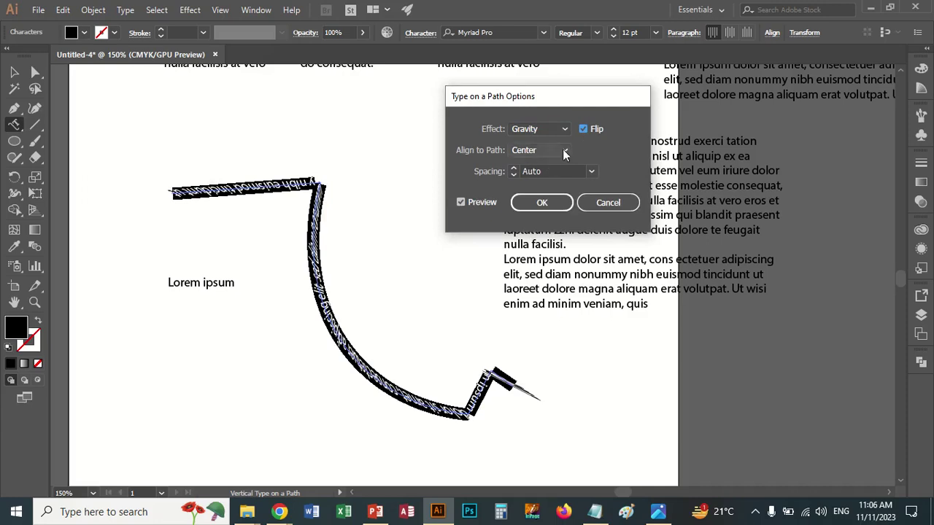
click(562, 150)
click(552, 166)
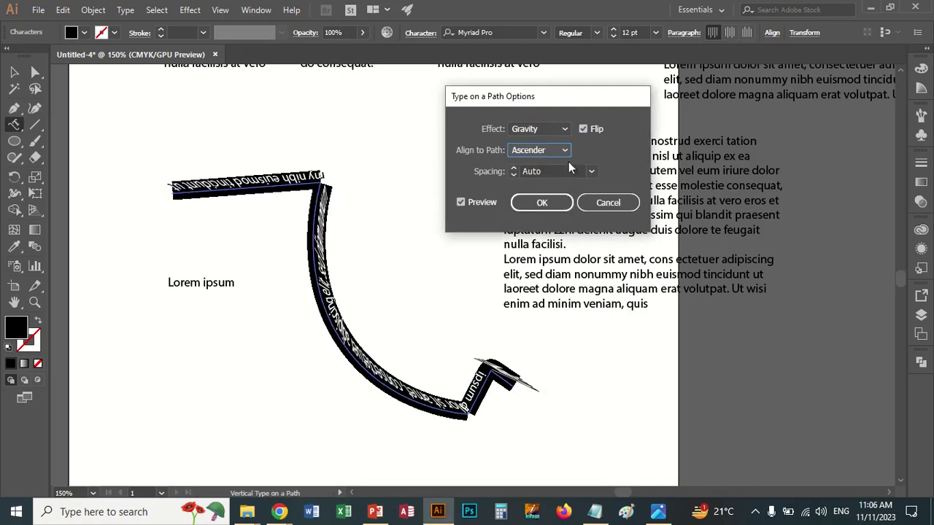
click(563, 151)
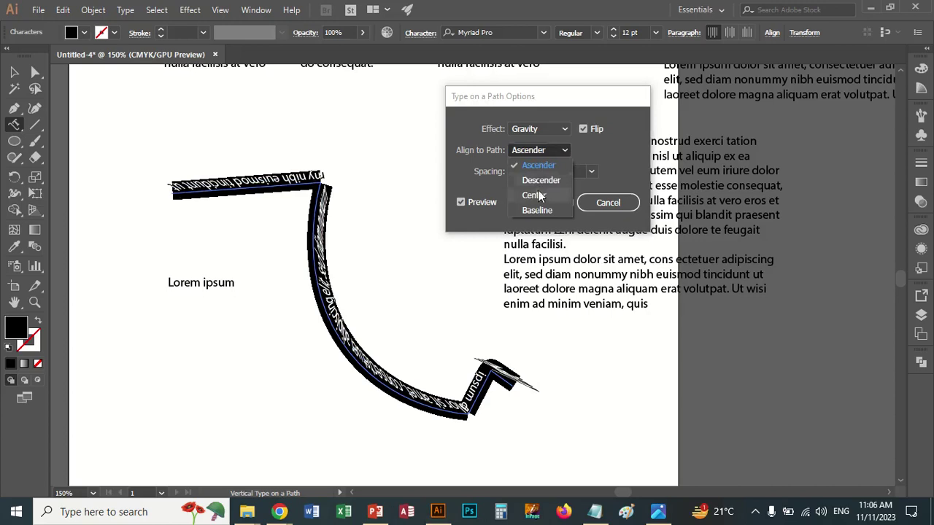
click(538, 194)
click(555, 150)
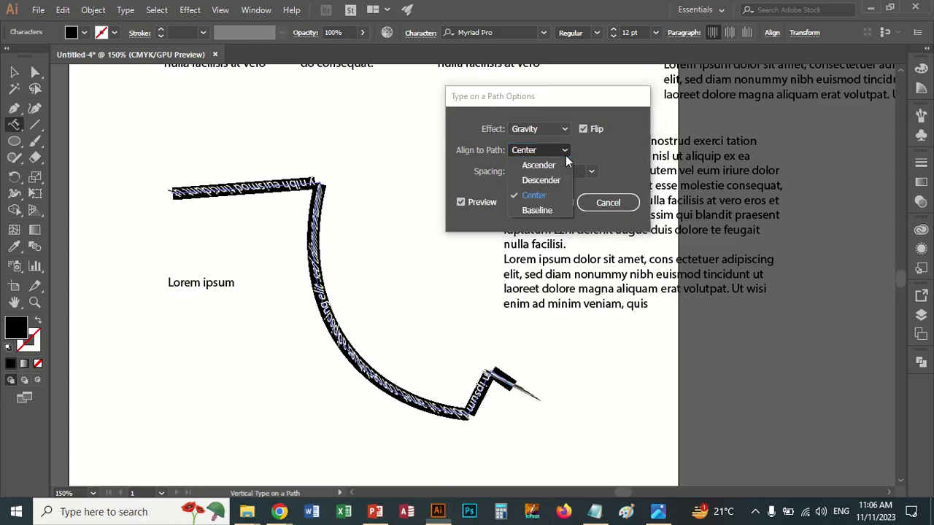
click(545, 209)
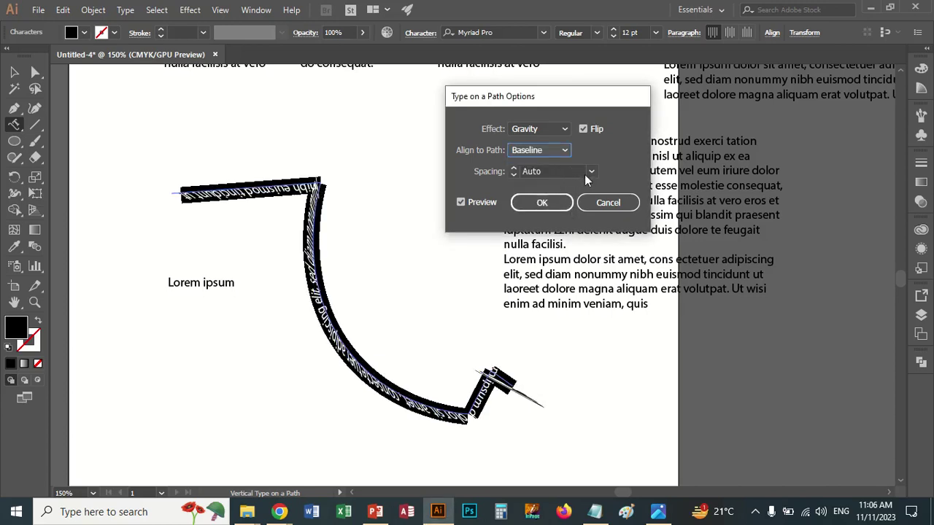
click(514, 169)
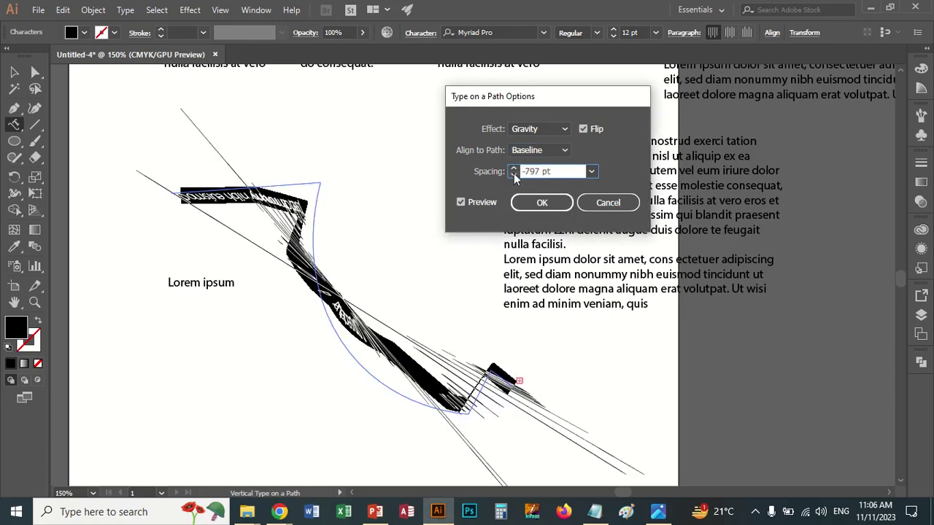
click(514, 174)
click(514, 174)
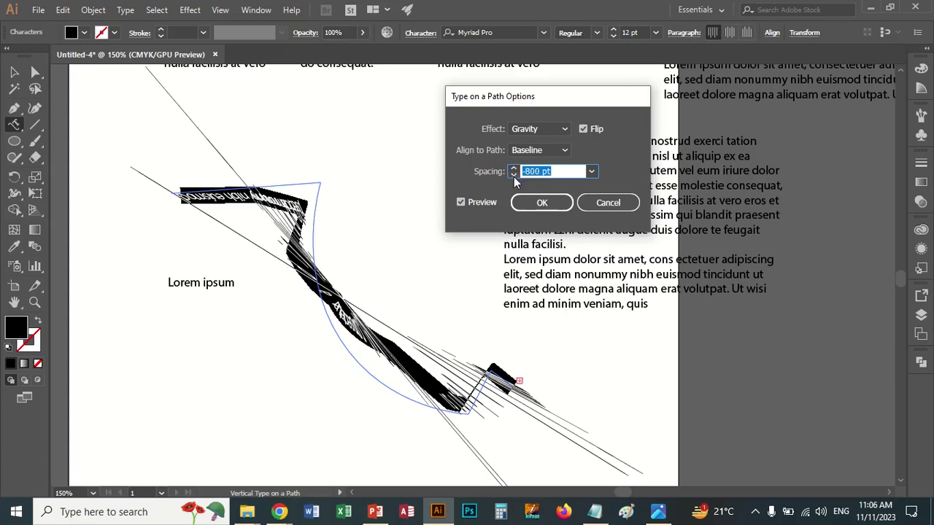
click(606, 202)
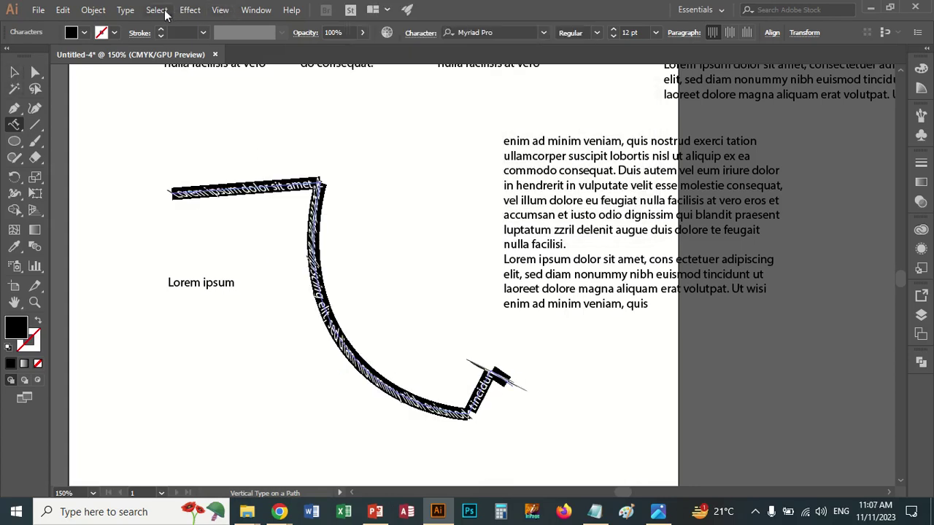
click(125, 9)
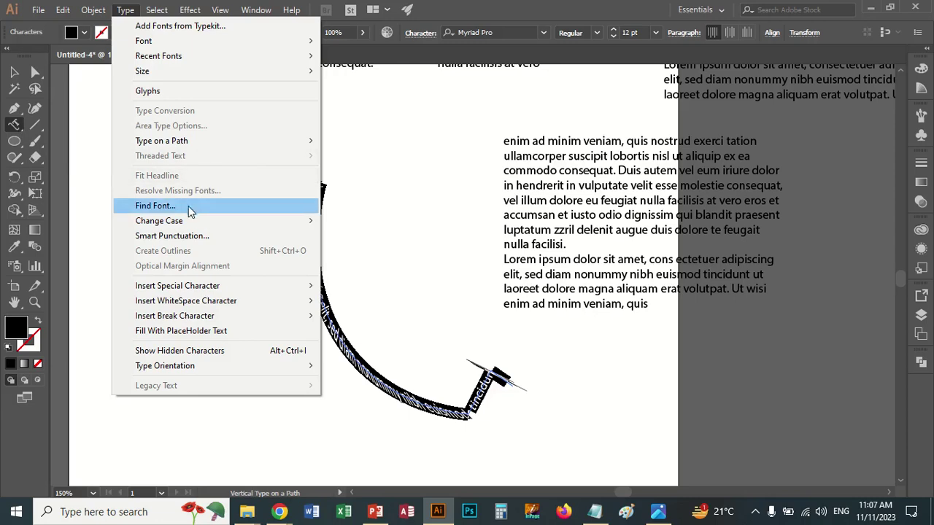
mouse_move(159, 220)
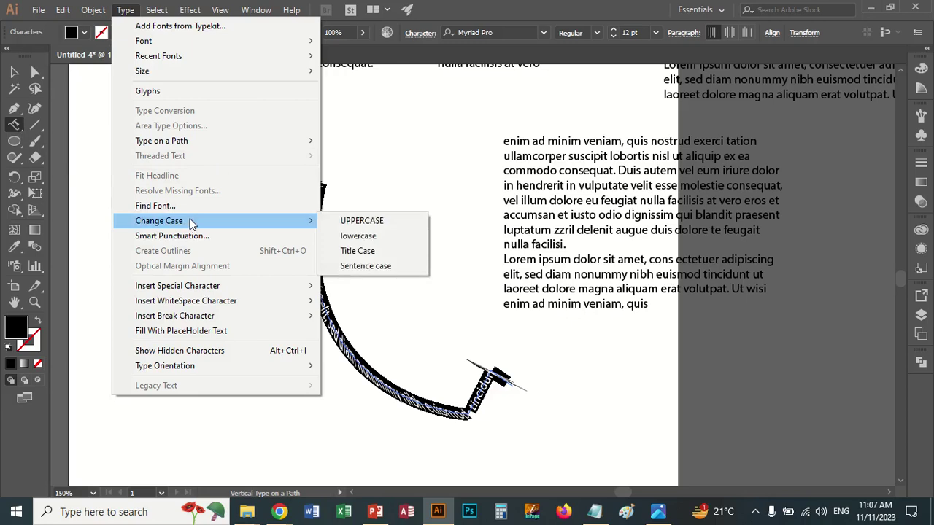
Select all the threaded paragraph text and change its case to UPPERCASE
click(525, 187)
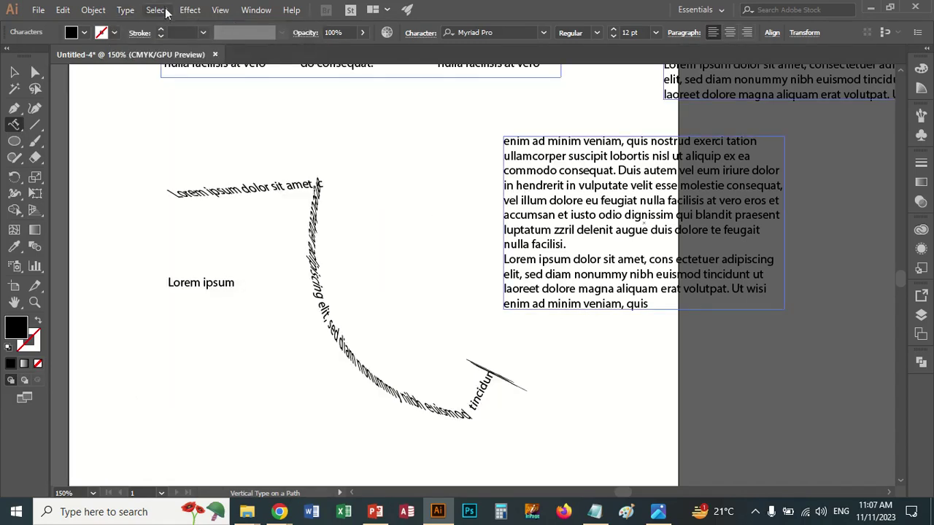
click(129, 10)
mouse_move(159, 220)
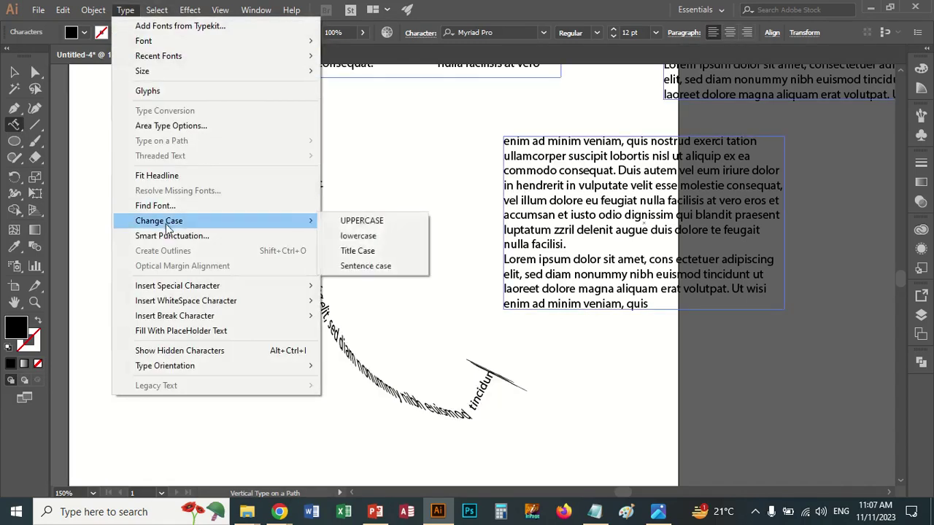
click(381, 220)
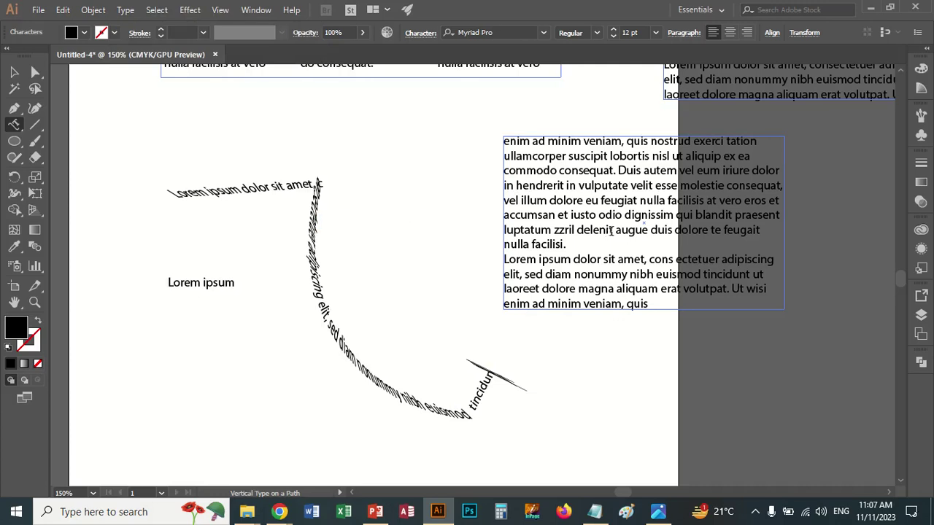
key(ctrl+a)
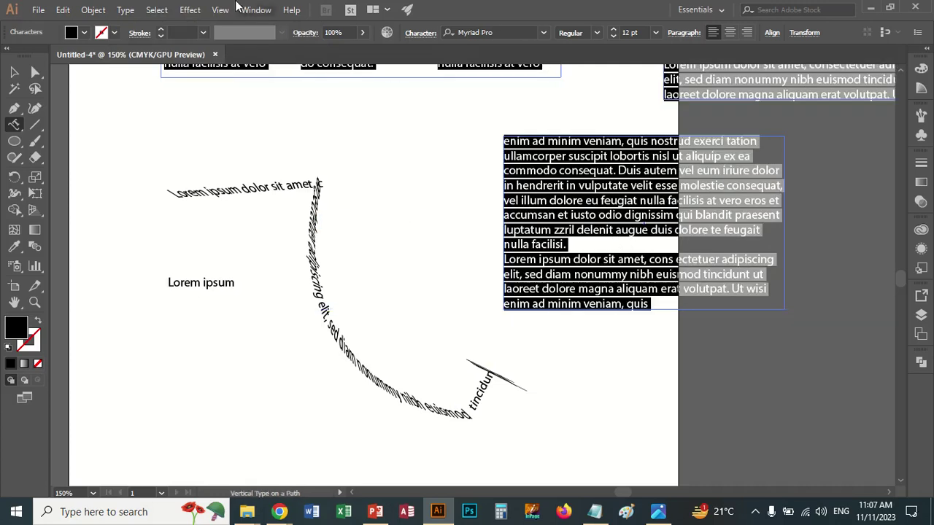
click(124, 10)
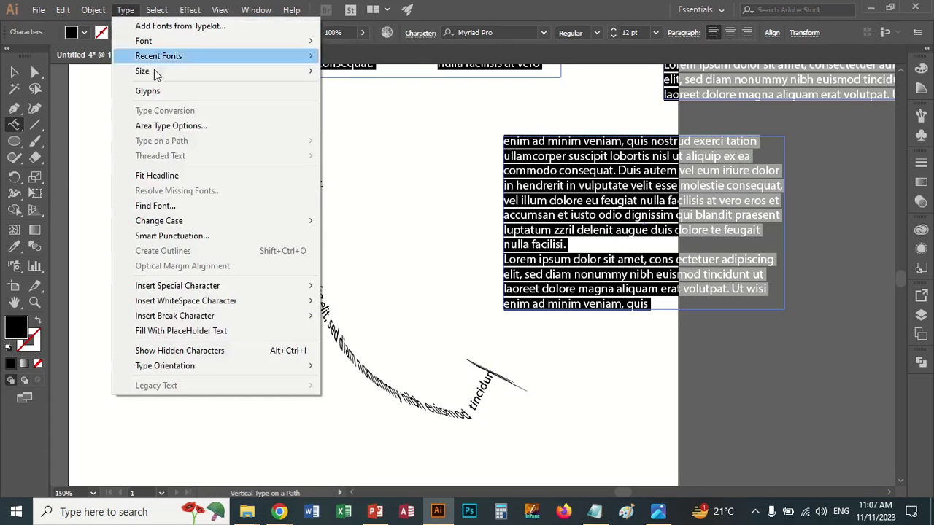
mouse_move(159, 220)
click(362, 221)
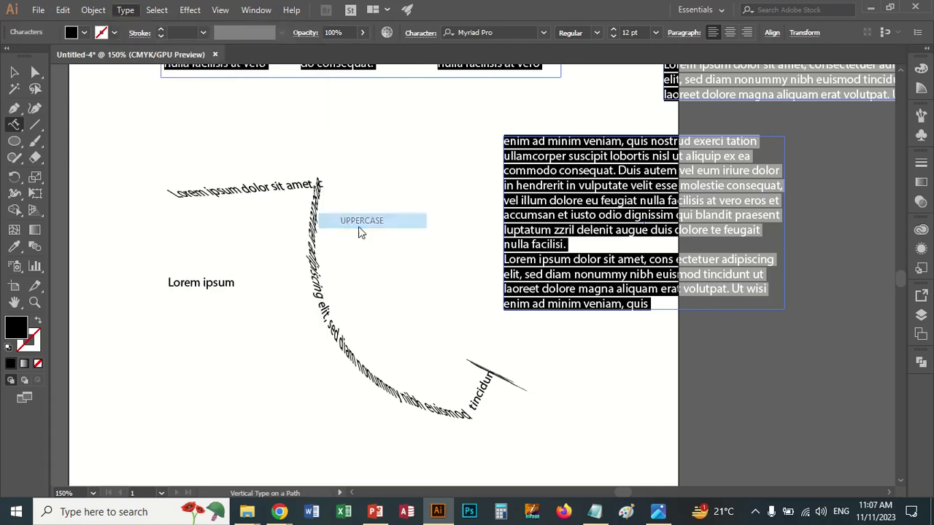
click(125, 11)
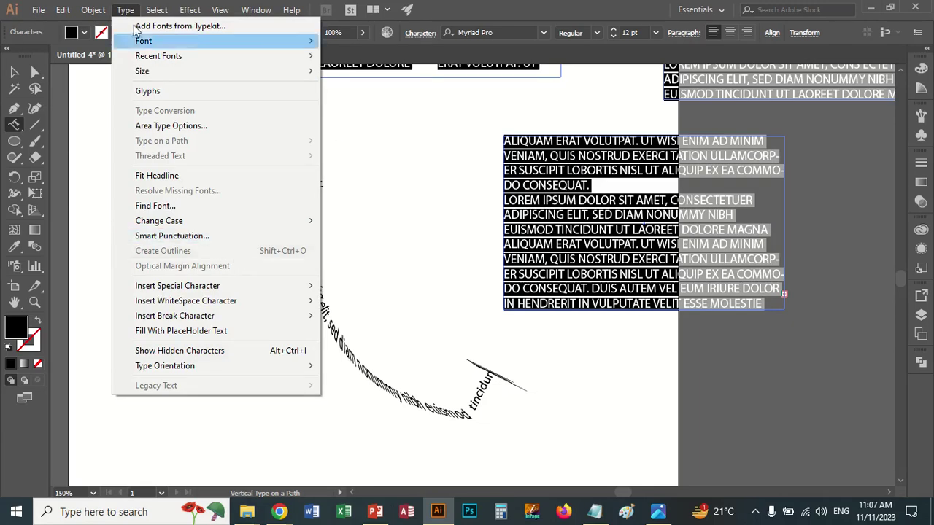
click(13, 73)
click(606, 217)
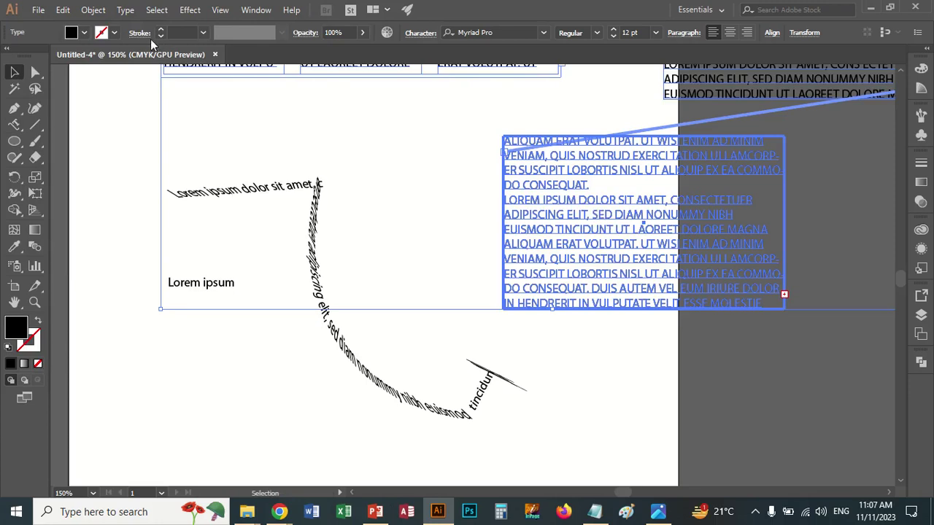
Convert the selected text frame to outlines and move the group up-left
click(125, 10)
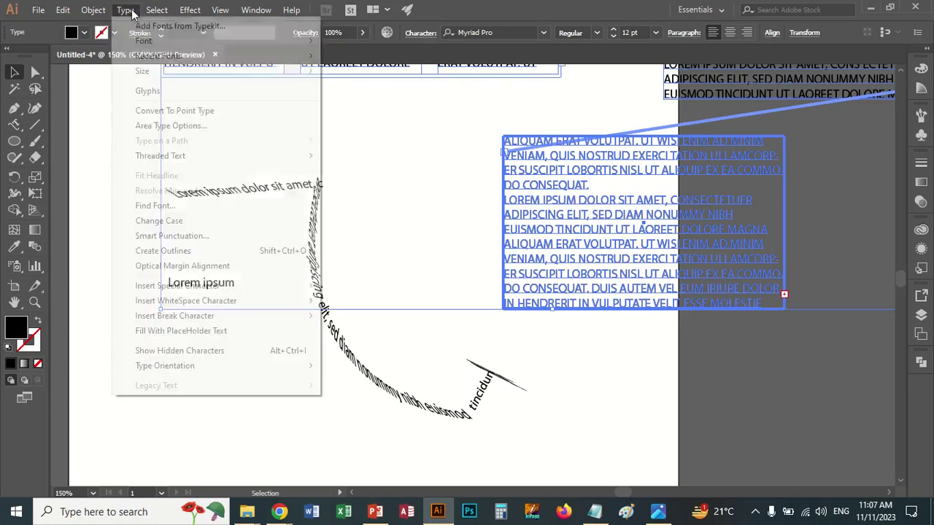
click(198, 252)
drag(690, 252, 655, 224)
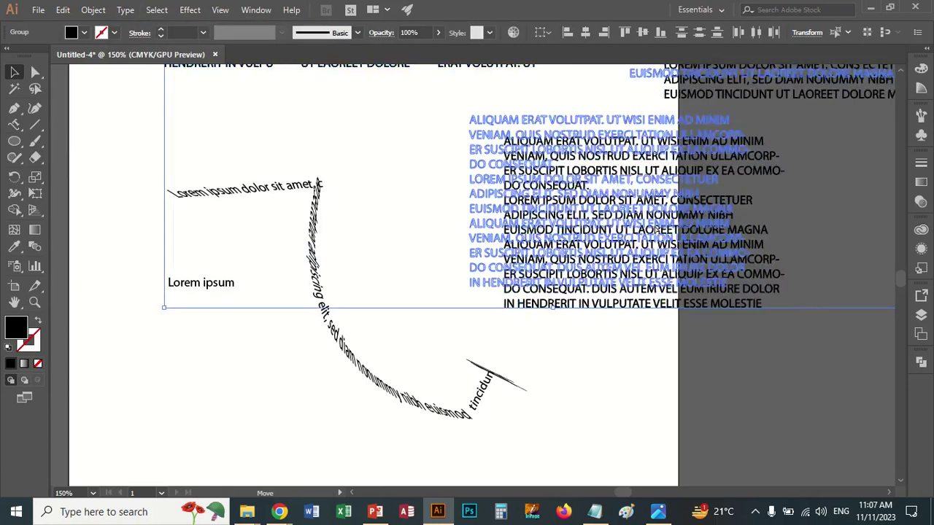
Set the curved path text's type orientation to Horizontal
click(125, 9)
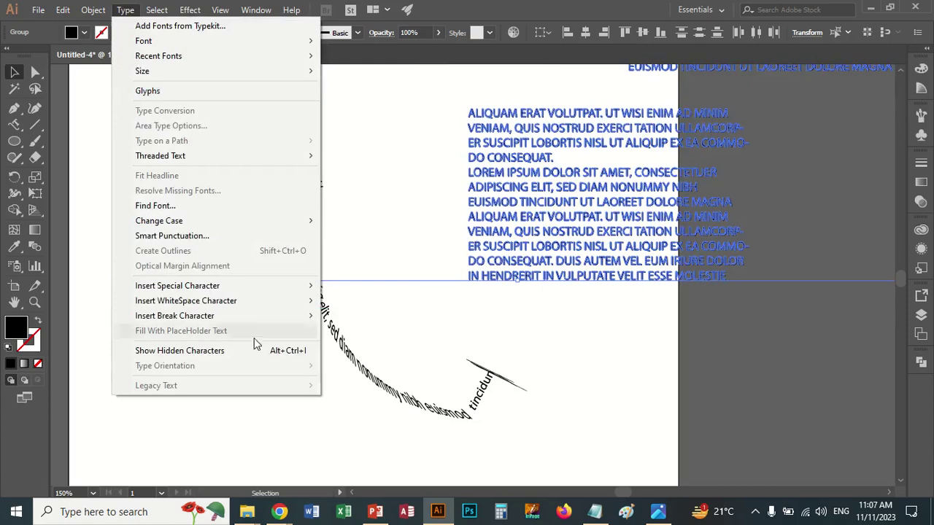
click(349, 362)
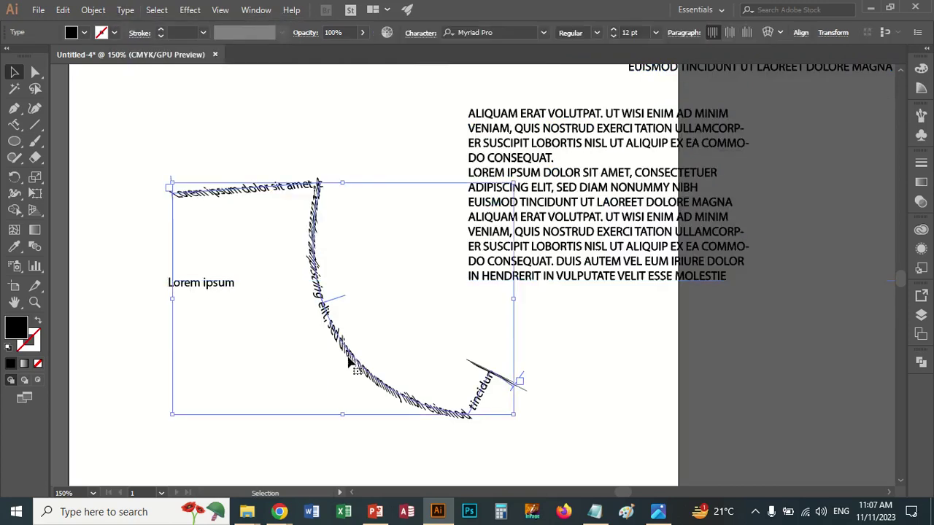
click(125, 9)
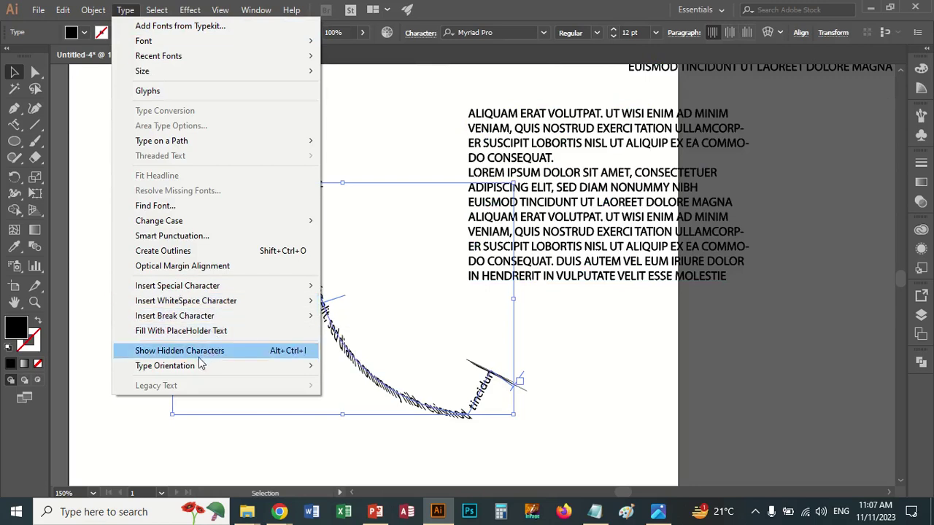
mouse_move(164, 365)
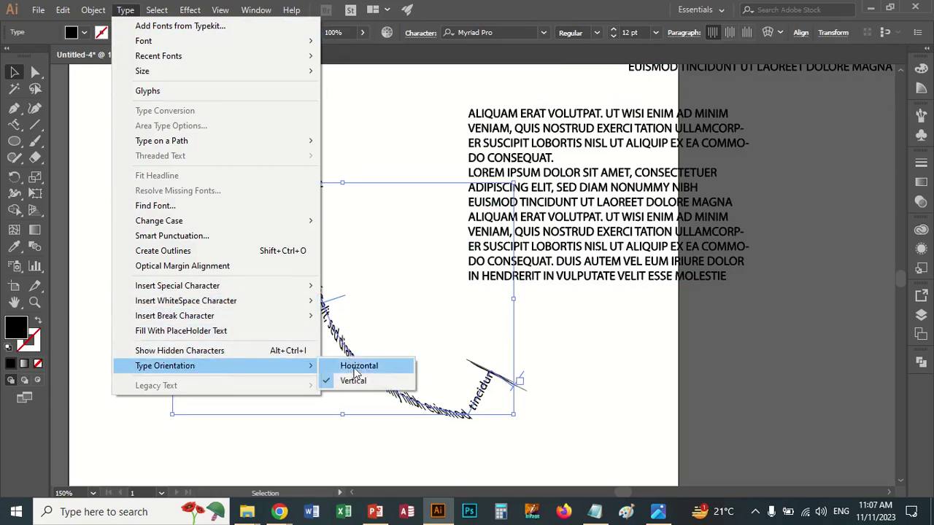
click(357, 367)
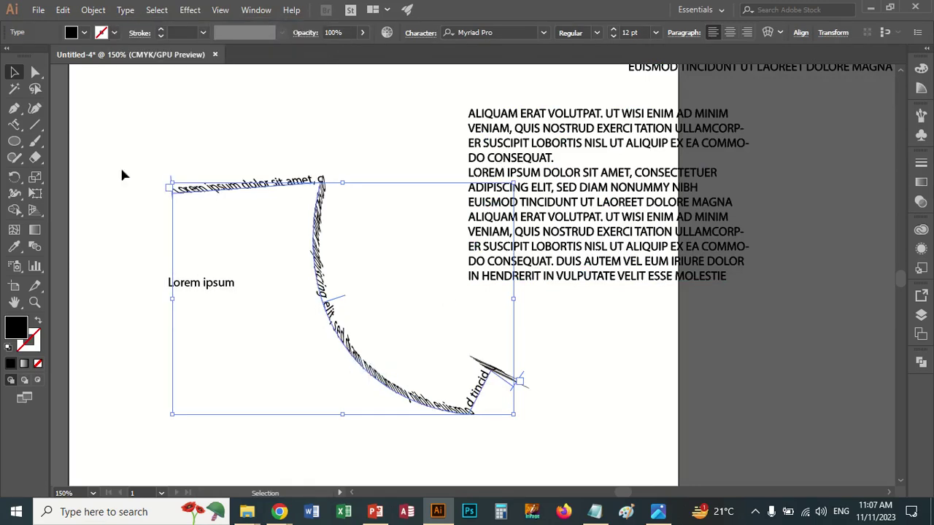
Draw an area text box, toggle it vertical then back to horizontal, and fill with placeholder text
drag(13, 124, 92, 200)
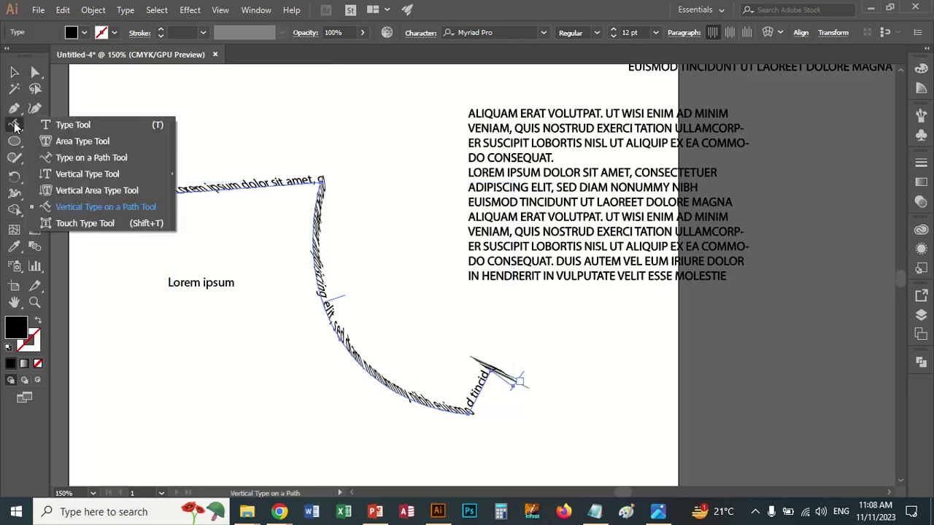
key(t)
drag(148, 320, 287, 427)
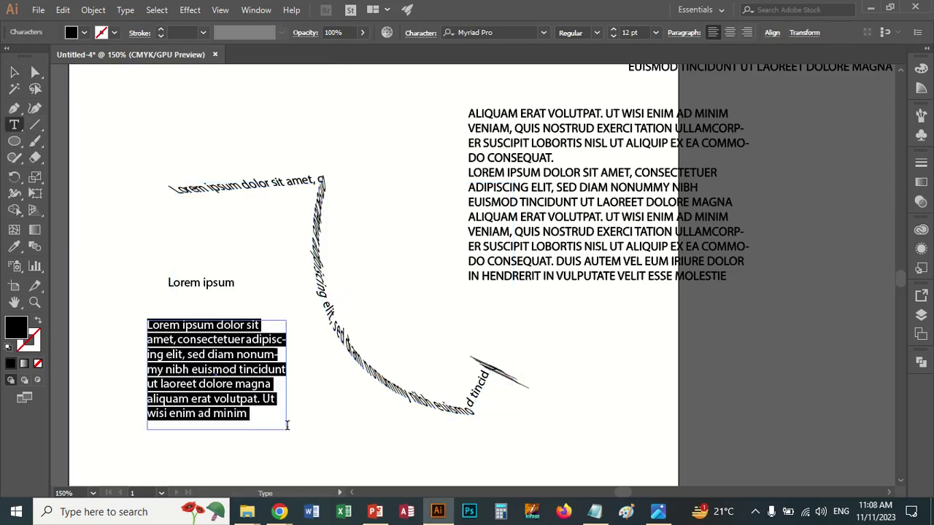
click(122, 10)
mouse_move(165, 366)
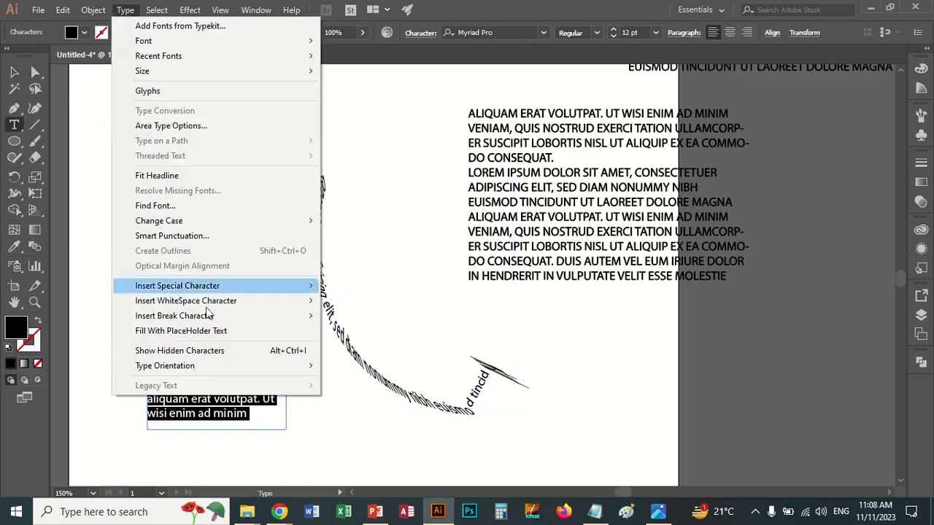
click(373, 381)
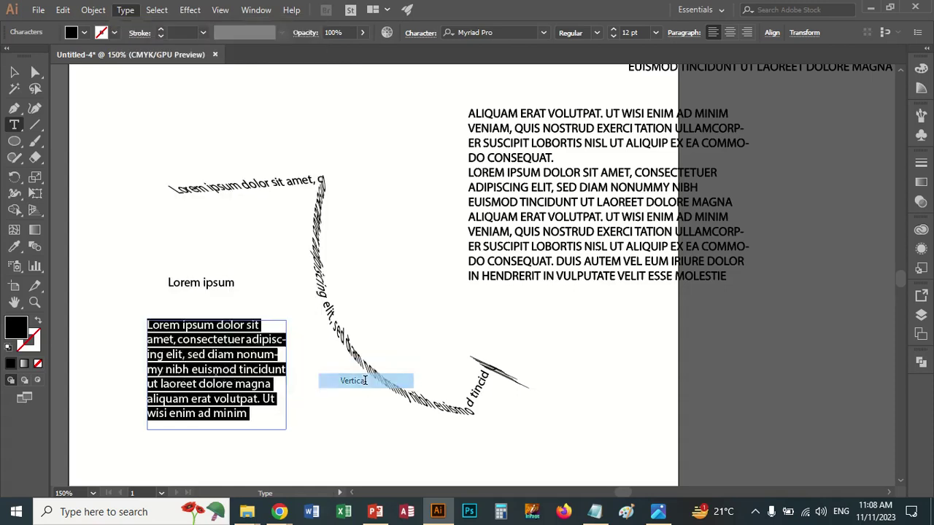
click(126, 10)
mouse_move(165, 365)
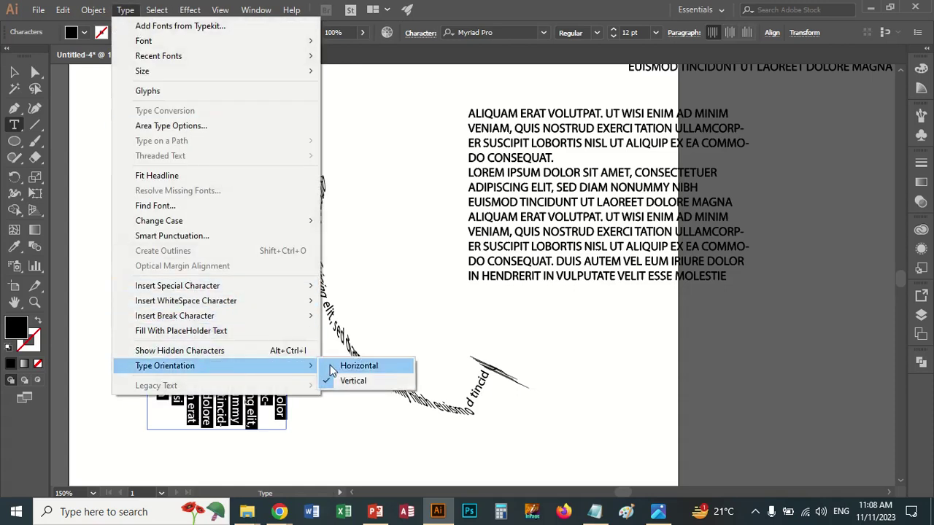
click(347, 366)
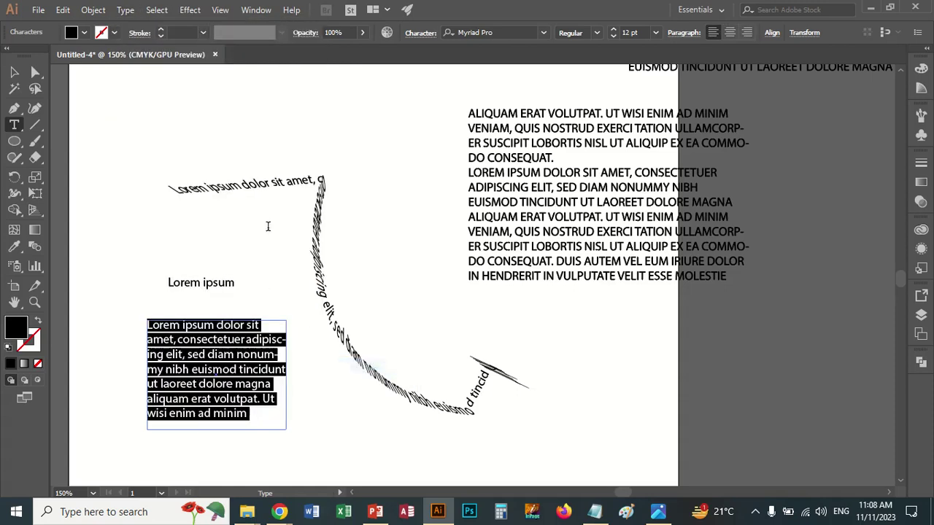
click(124, 10)
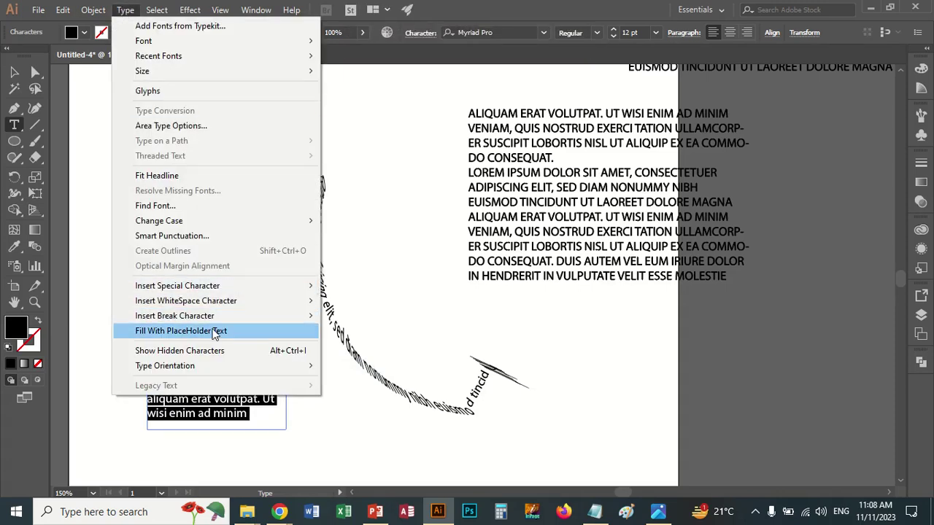
click(182, 331)
Try Select All, All on Active Artboard, Deselect and Inverse, ending with everything selected
click(156, 10)
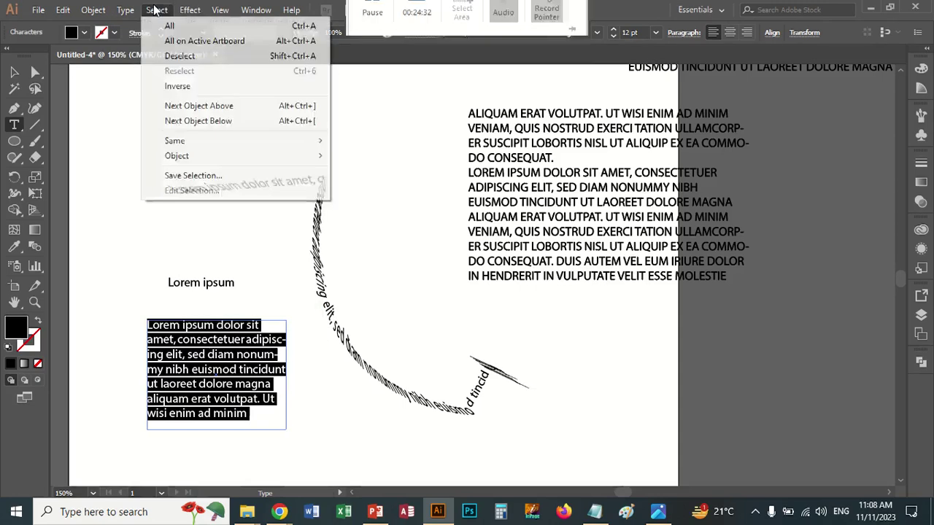
click(155, 10)
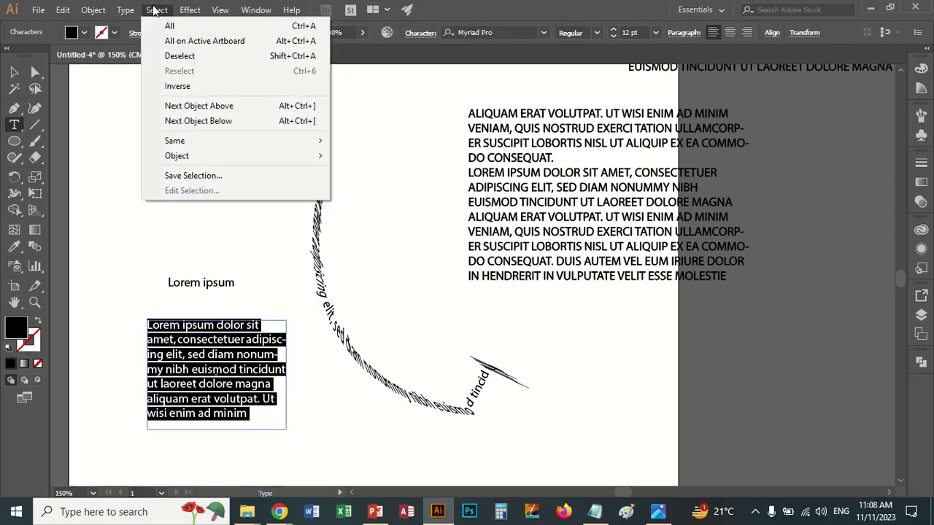
click(173, 26)
click(156, 10)
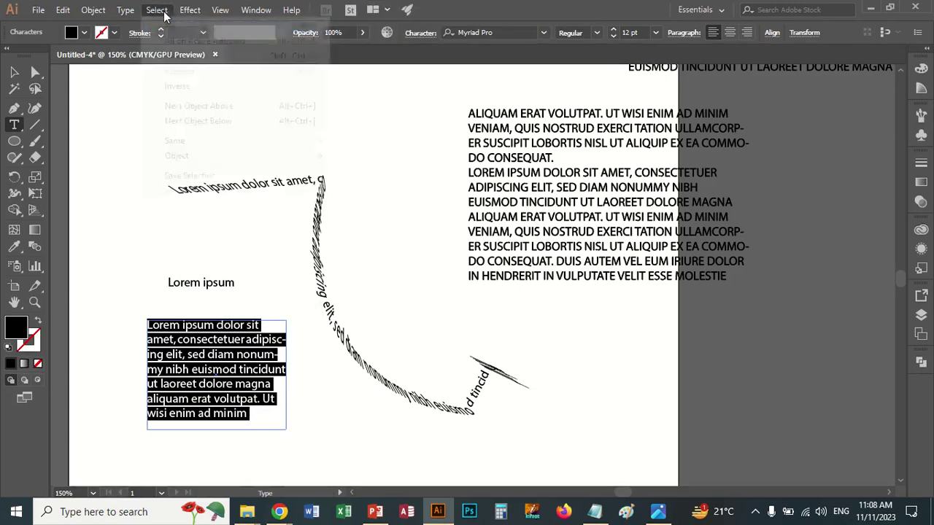
click(182, 41)
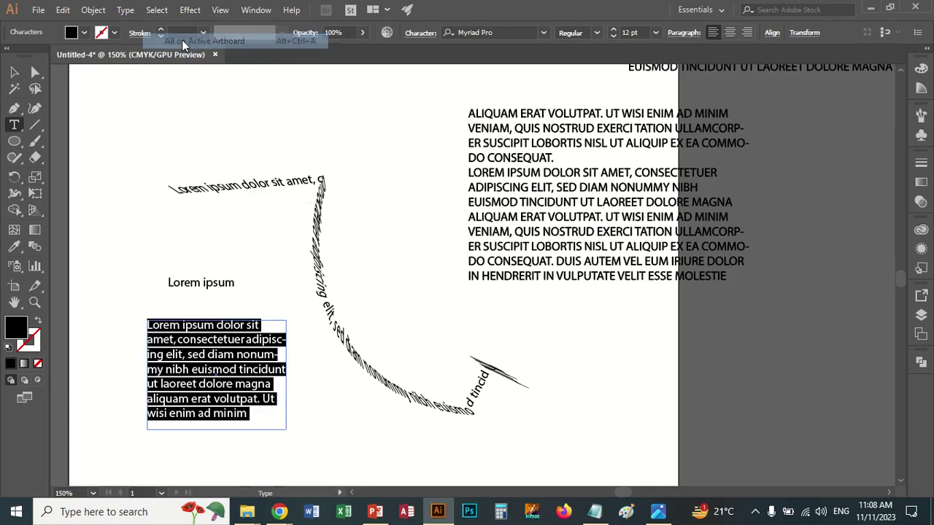
click(156, 11)
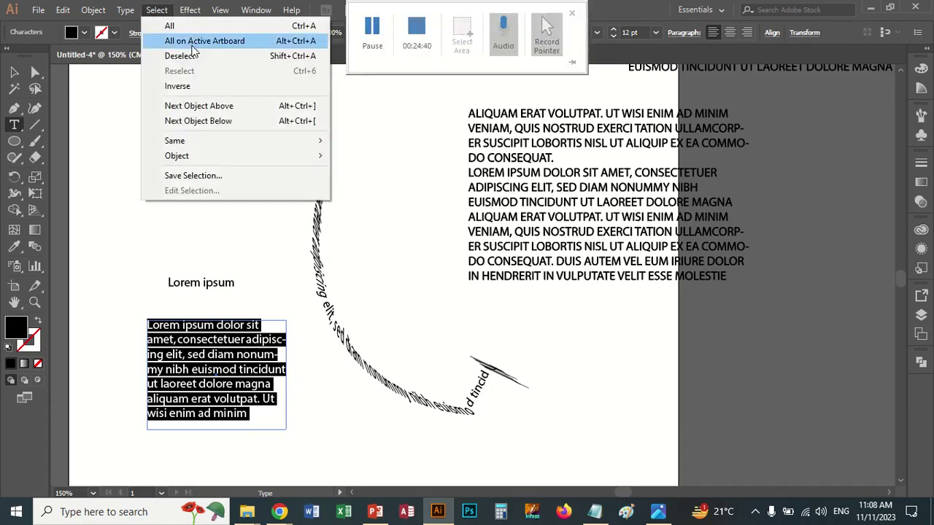
click(195, 59)
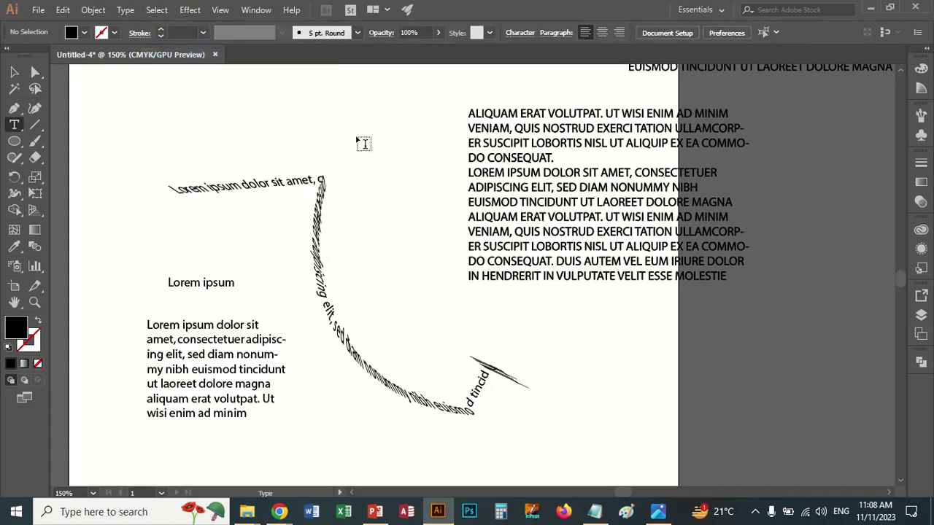
click(156, 10)
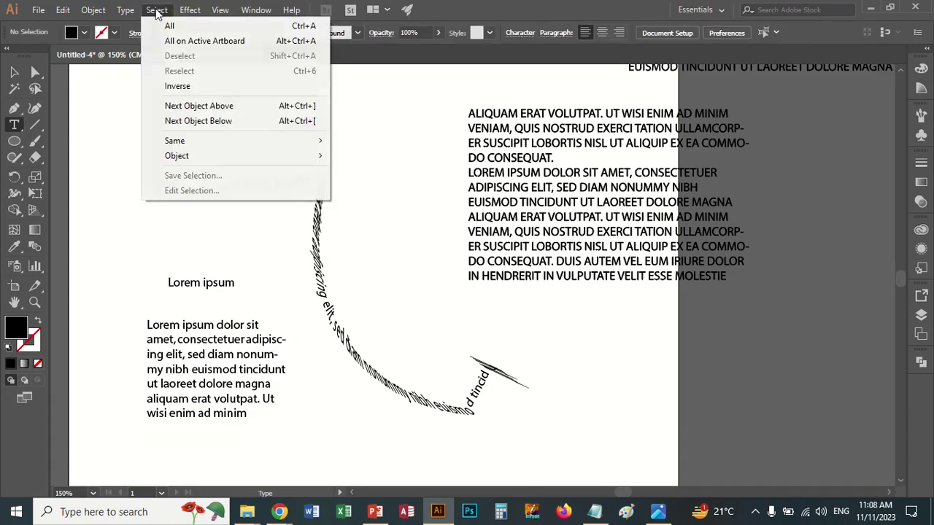
click(193, 87)
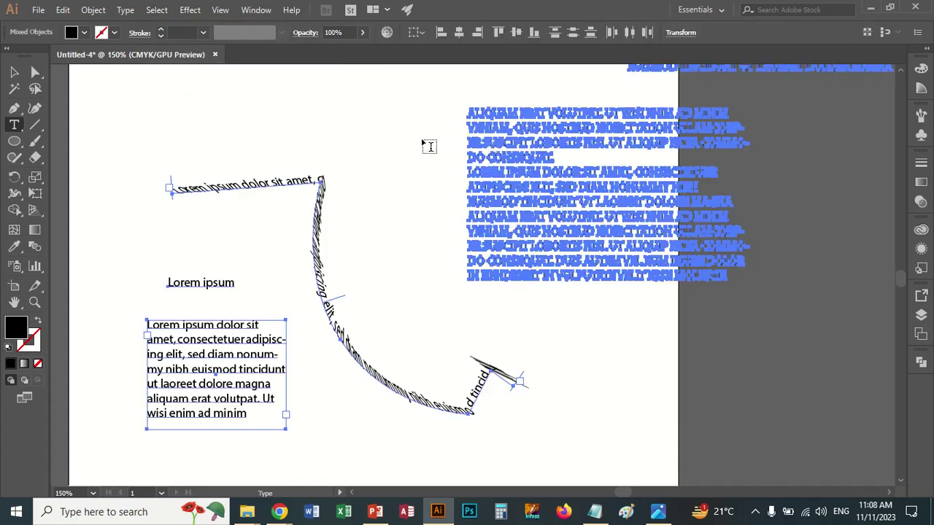
Zoom out and delete all the selected objects from the artboard
key(ctrl+minus)
key(ctrl+minus)
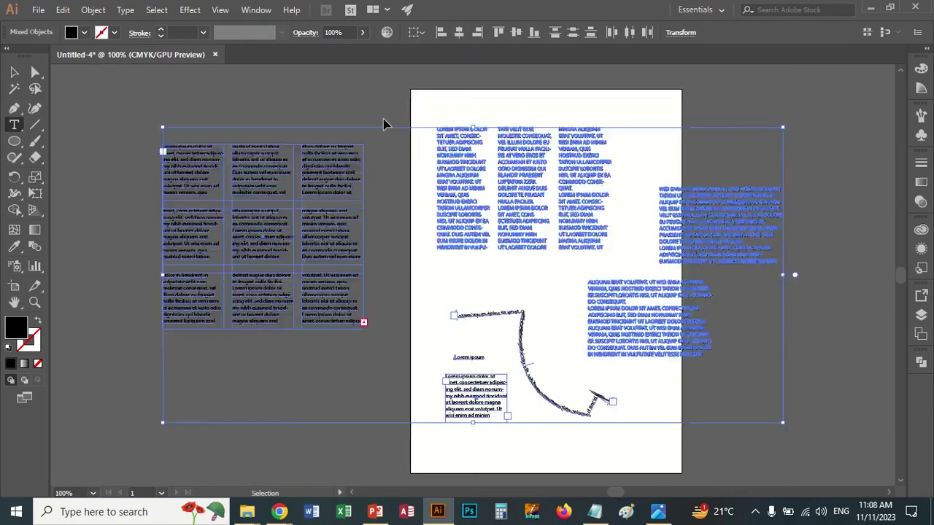
key(ctrl+minus)
key(Delete)
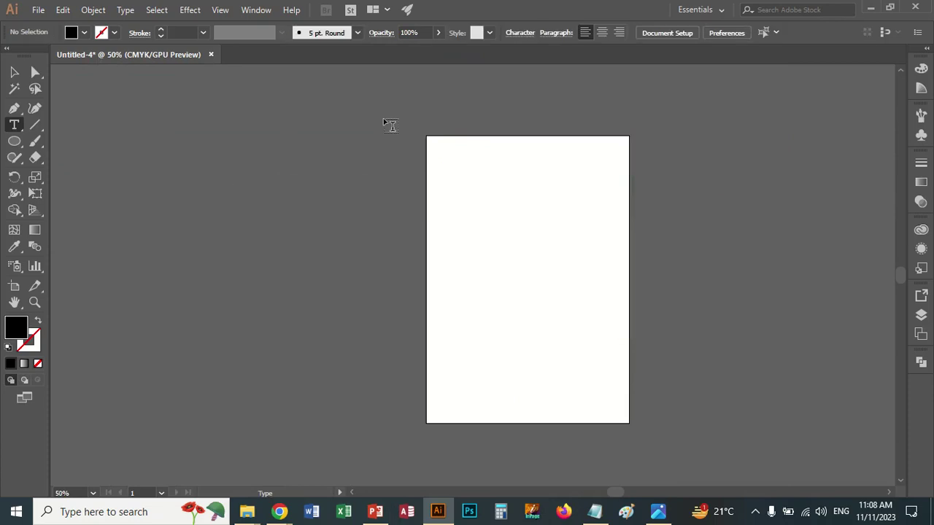
Draw three black ellipses: top left, centre, and one past the right edge
click(14, 141)
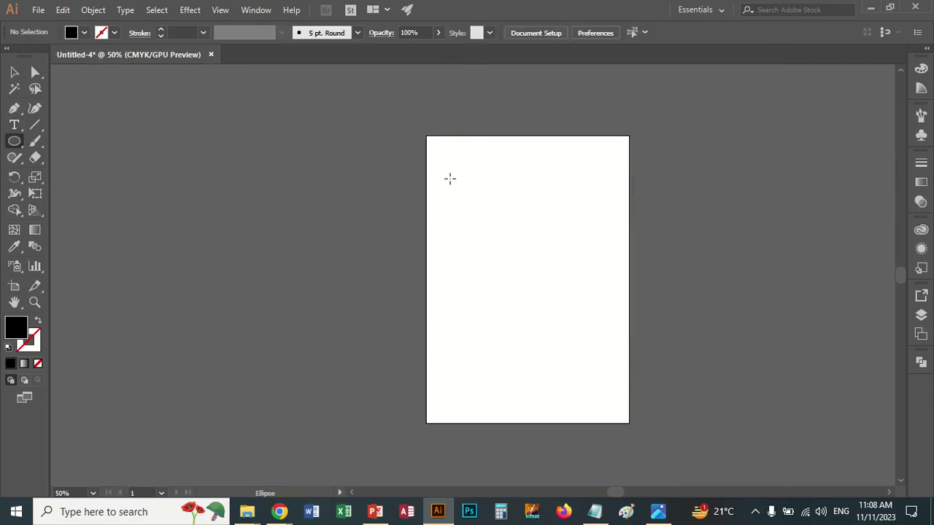
drag(449, 178, 496, 217)
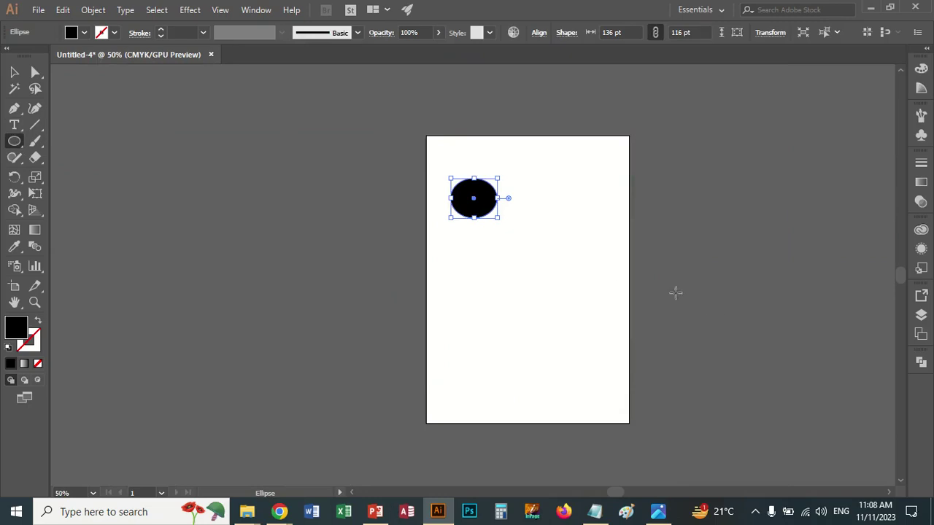
drag(518, 255, 565, 298)
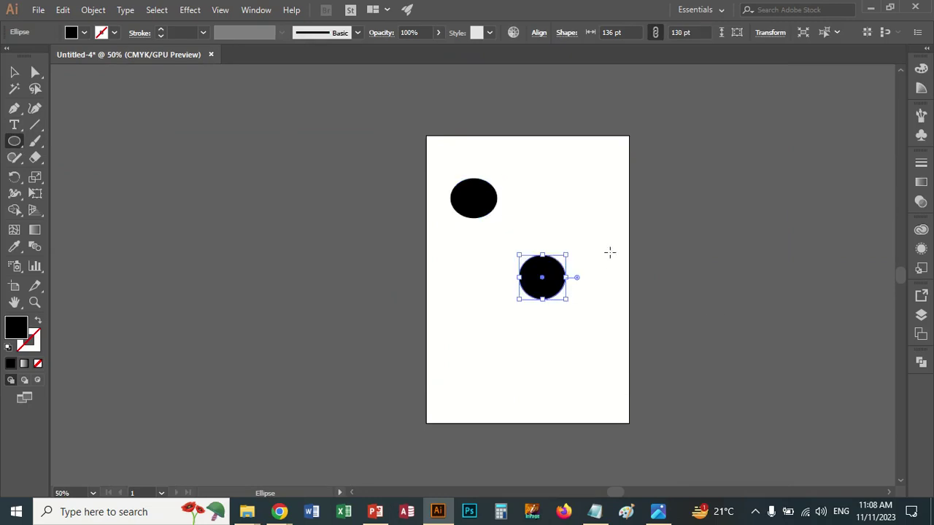
drag(626, 209, 675, 249)
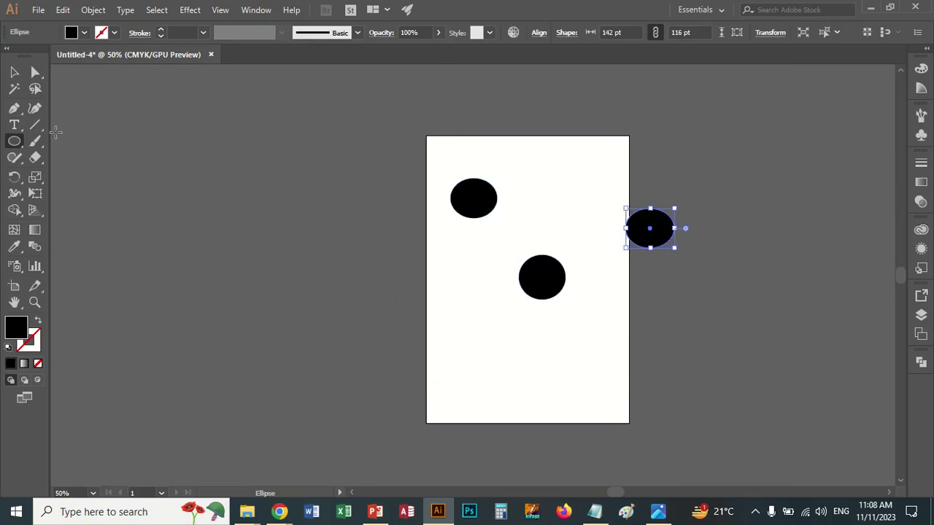
click(14, 73)
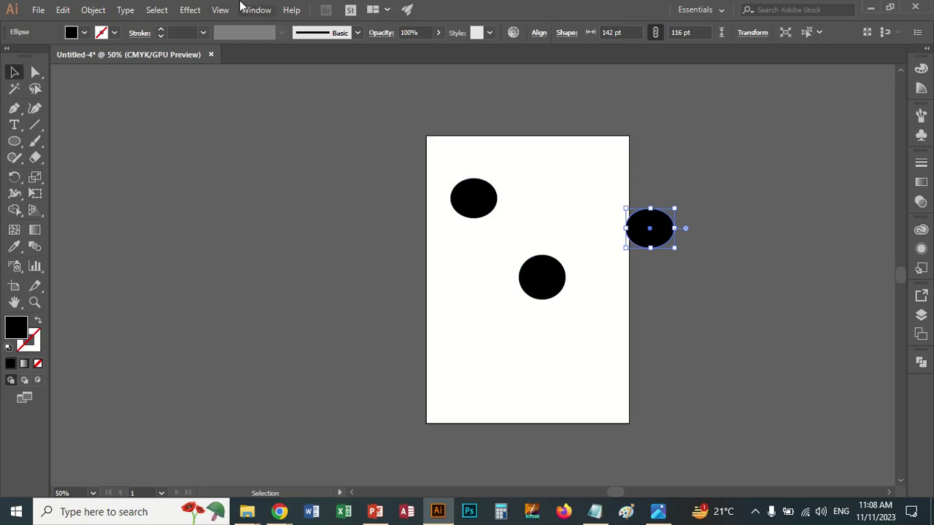
click(157, 10)
click(168, 24)
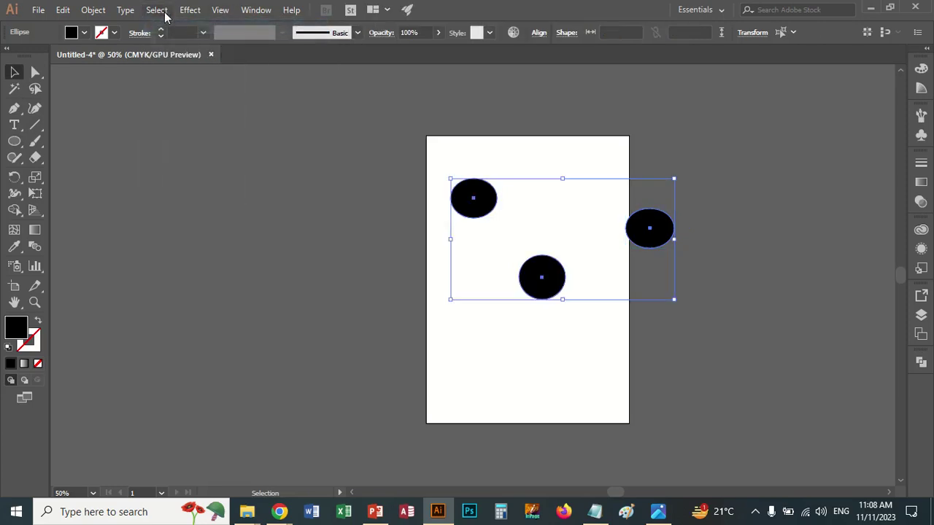
click(158, 10)
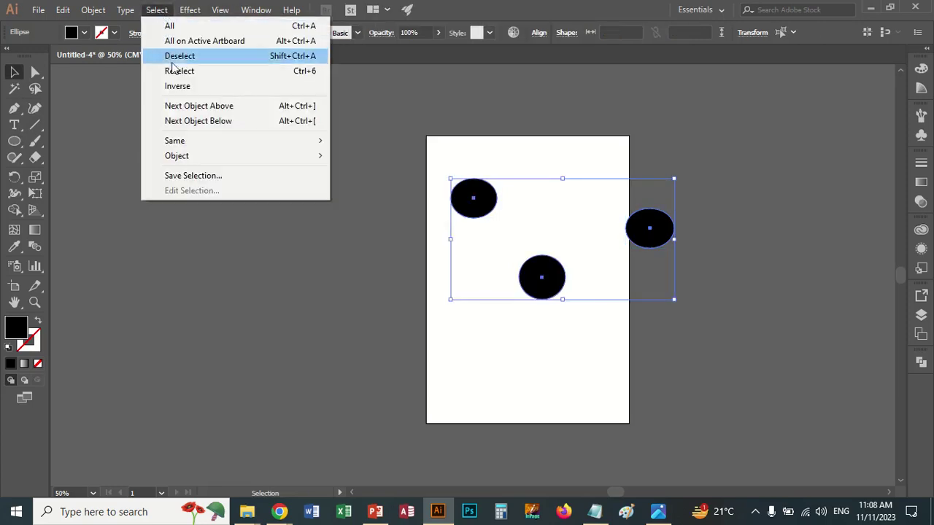
click(174, 56)
click(157, 10)
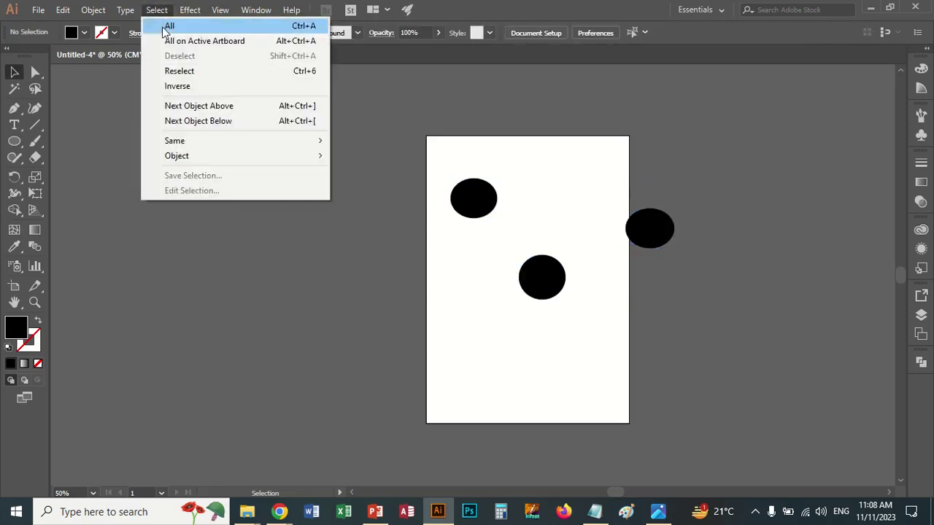
click(180, 71)
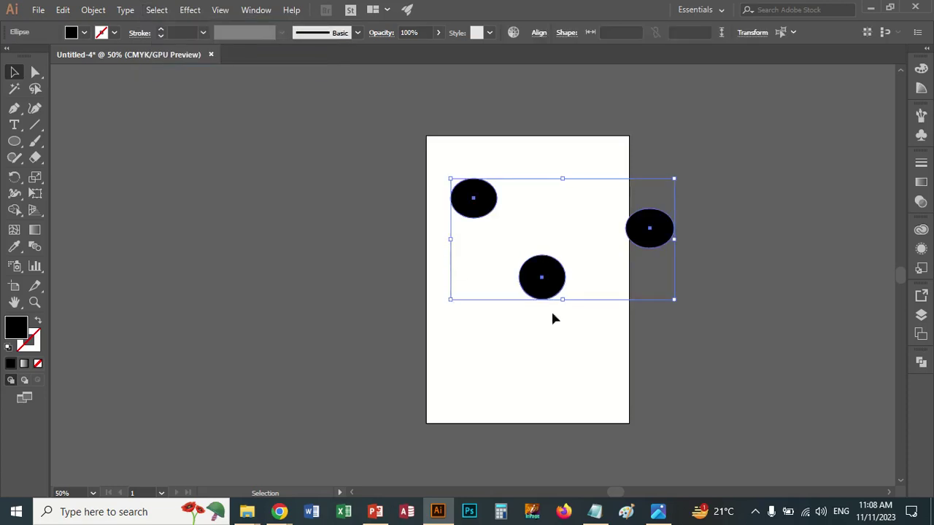
click(541, 294)
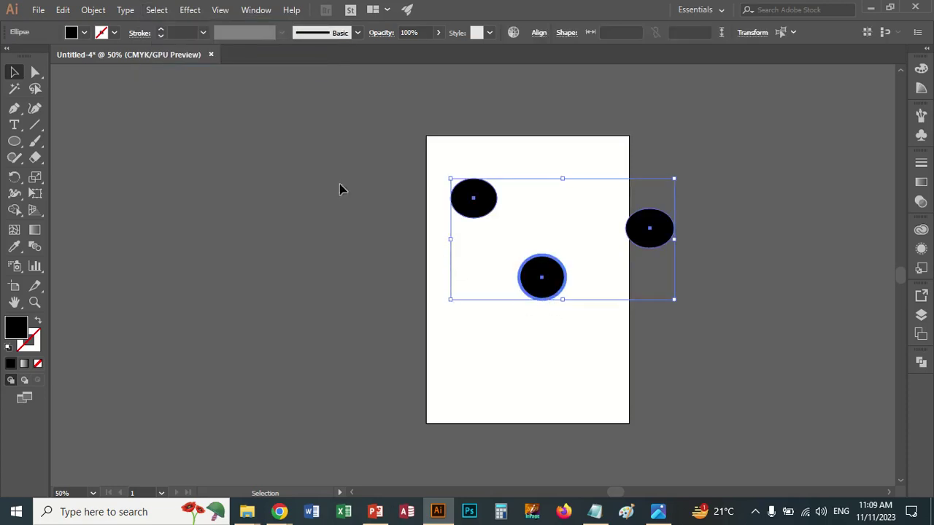
click(156, 10)
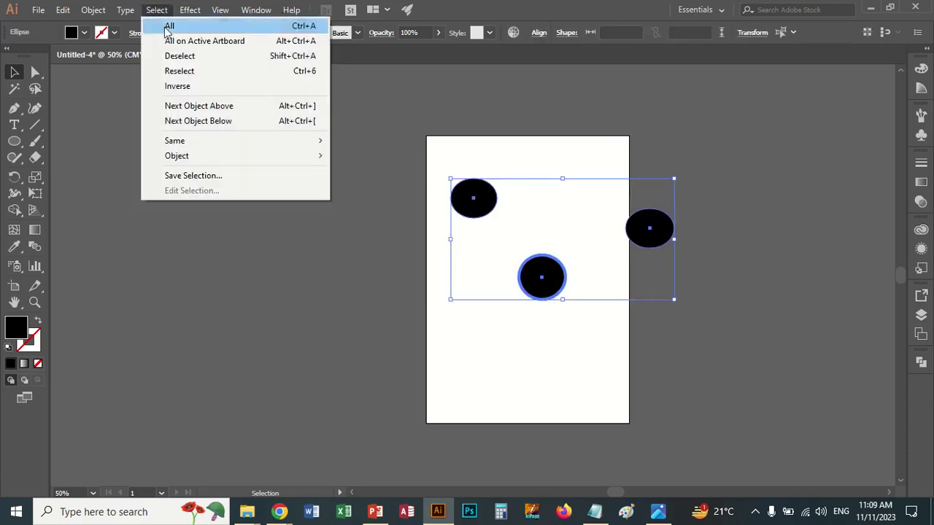
click(189, 86)
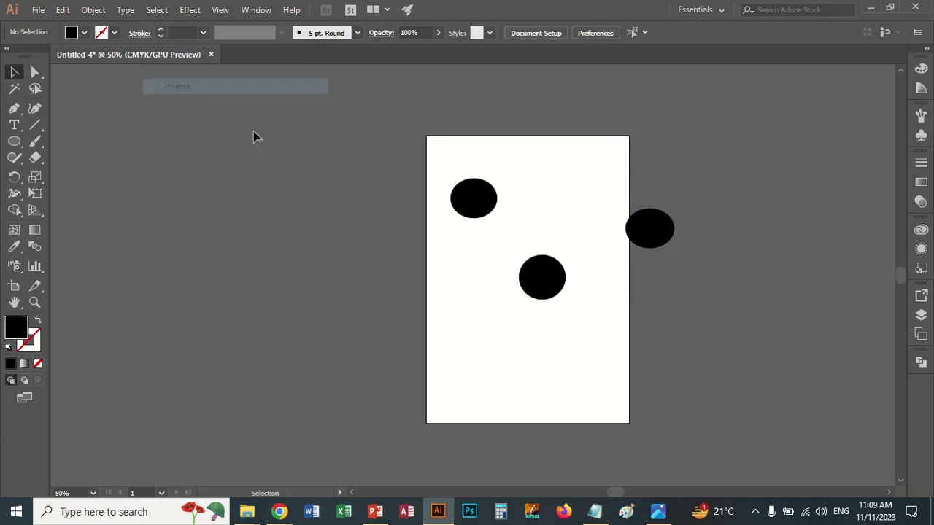
click(660, 238)
click(478, 196)
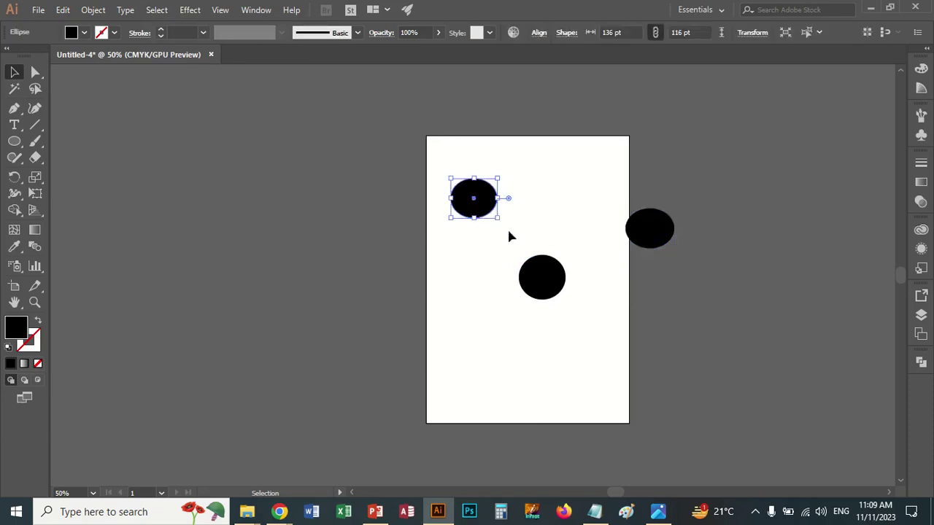
click(652, 241)
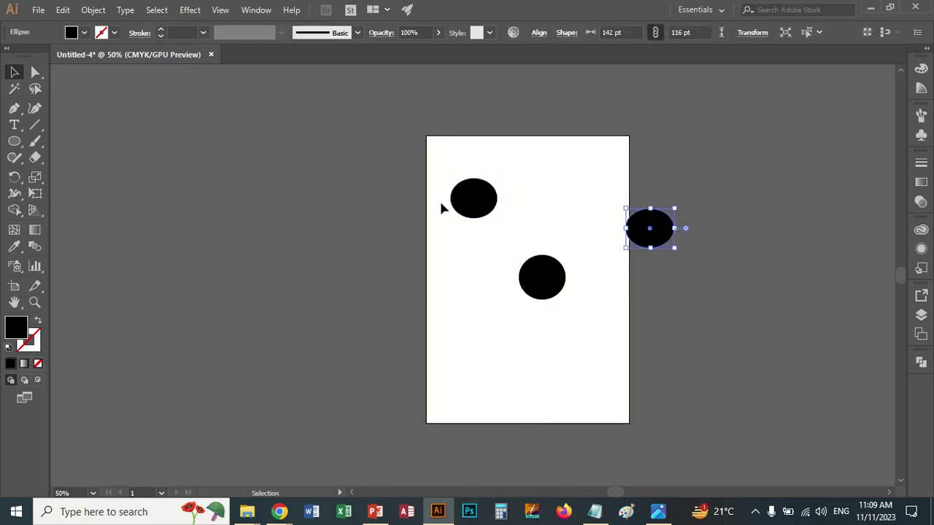
click(280, 144)
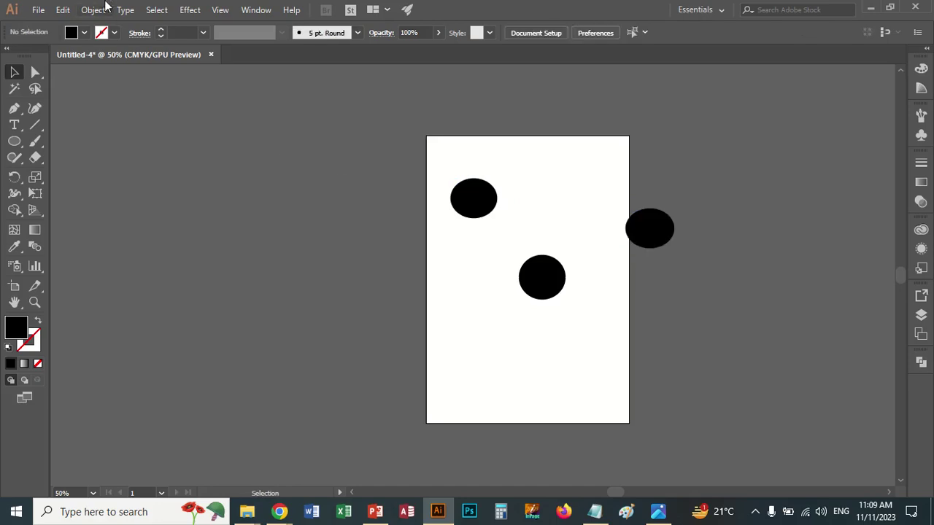
click(155, 11)
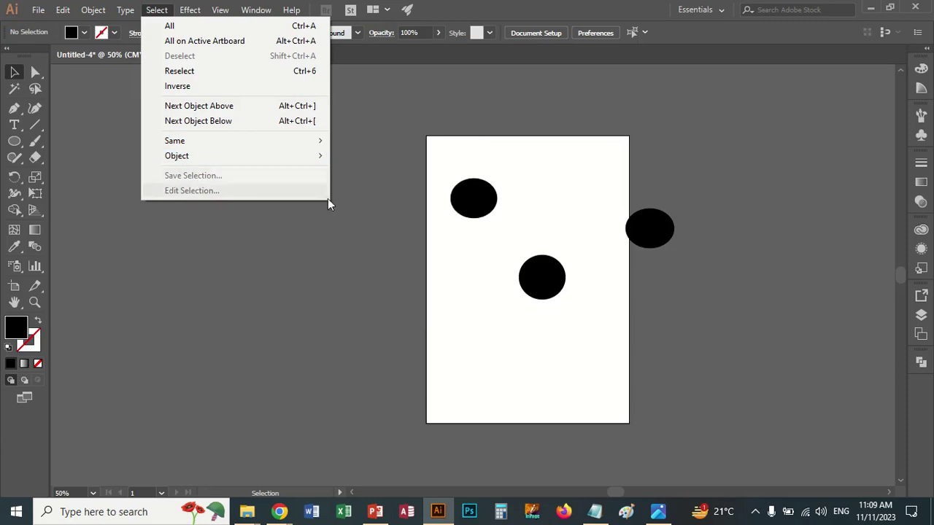
Select all three ellipses using All on Same Layers and Same Fill & Stroke
click(491, 207)
click(157, 9)
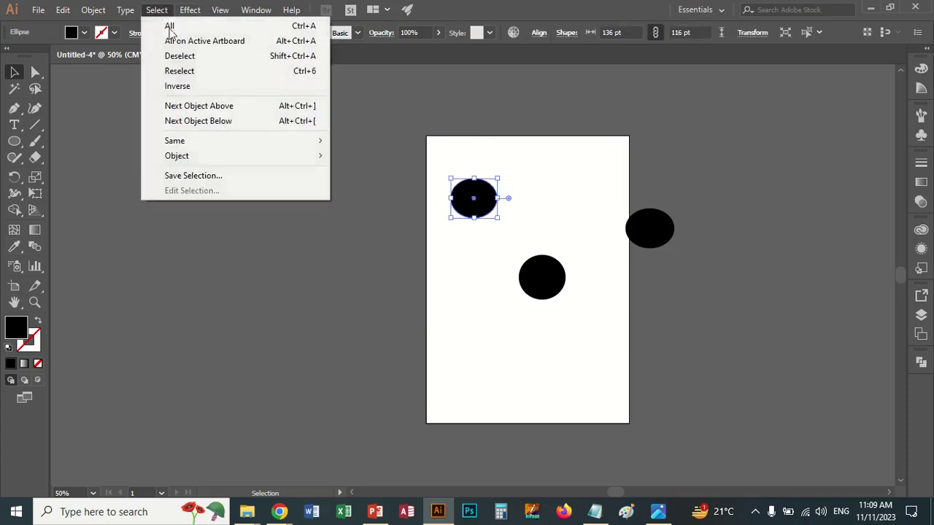
mouse_move(177, 155)
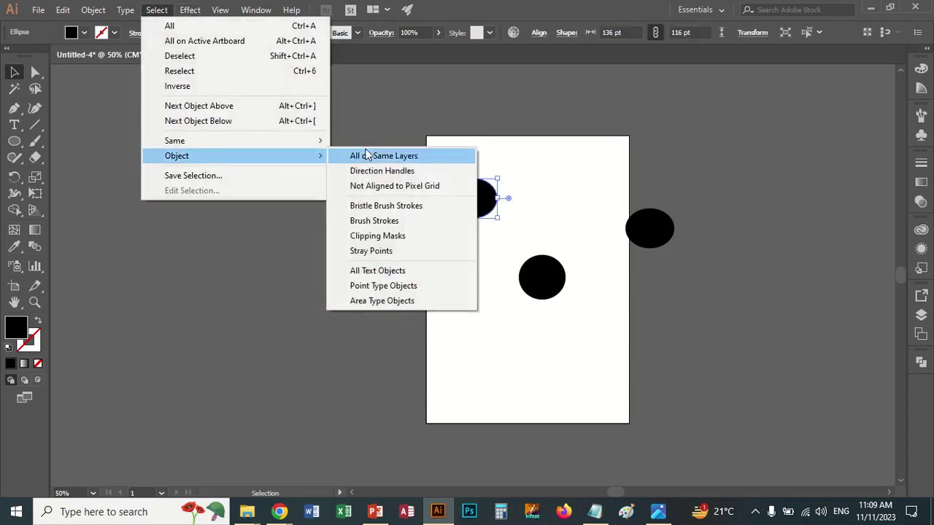
click(371, 158)
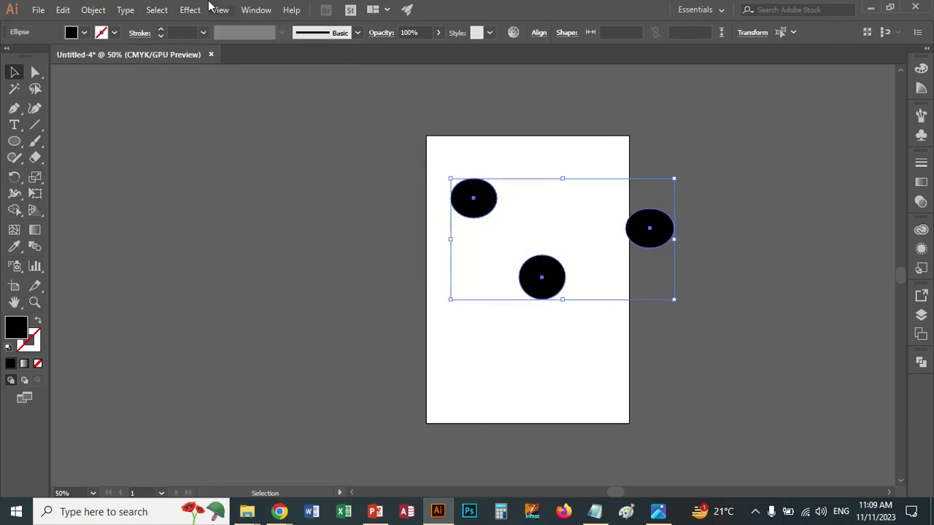
click(157, 10)
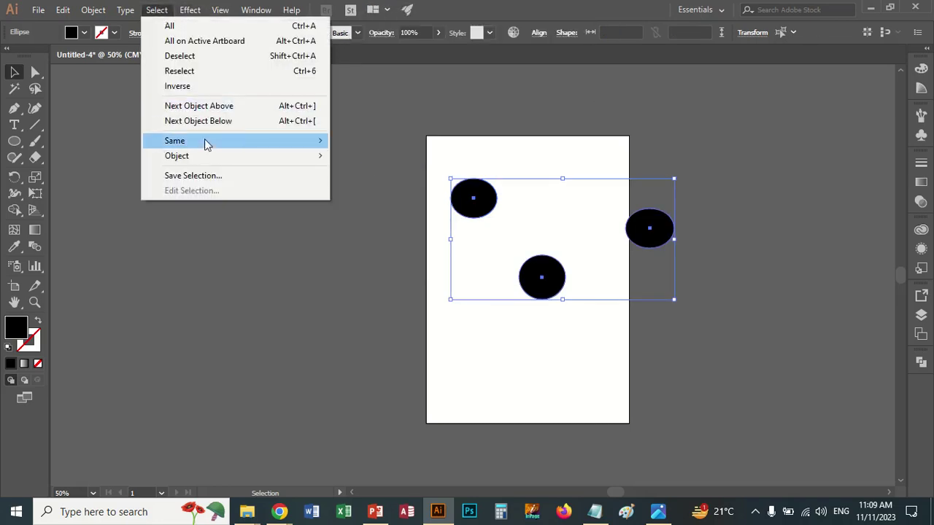
mouse_move(174, 140)
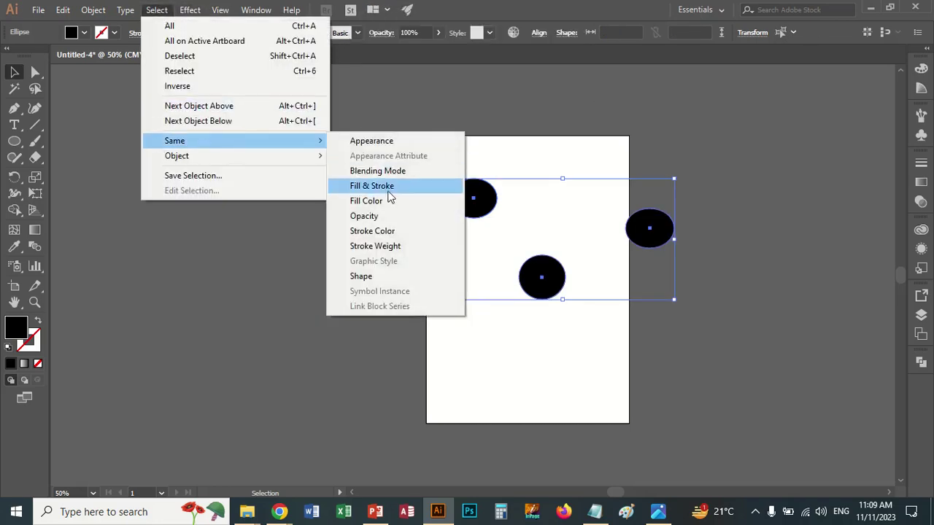
click(389, 191)
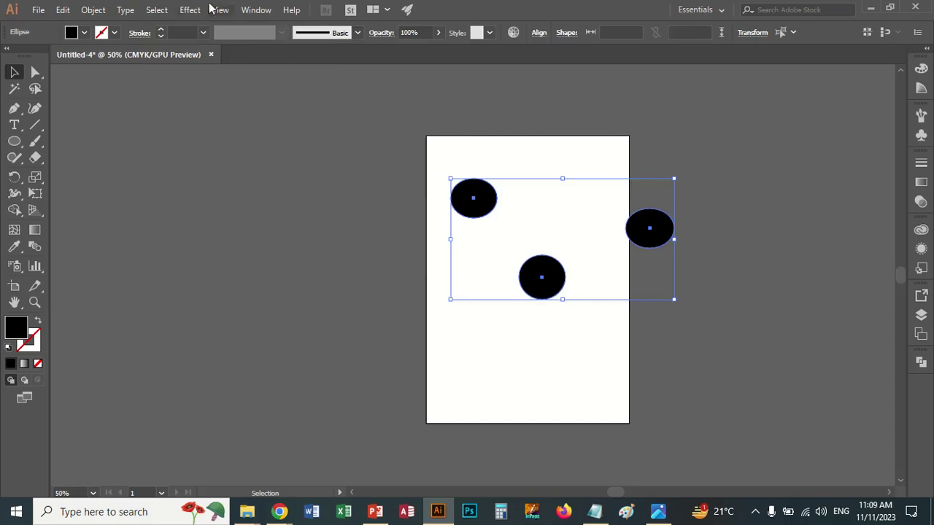
click(157, 10)
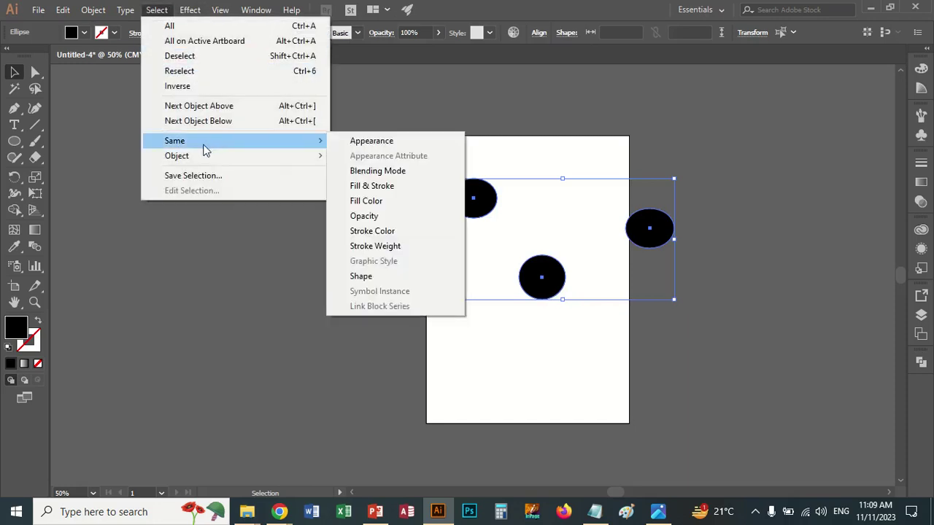
mouse_move(177, 155)
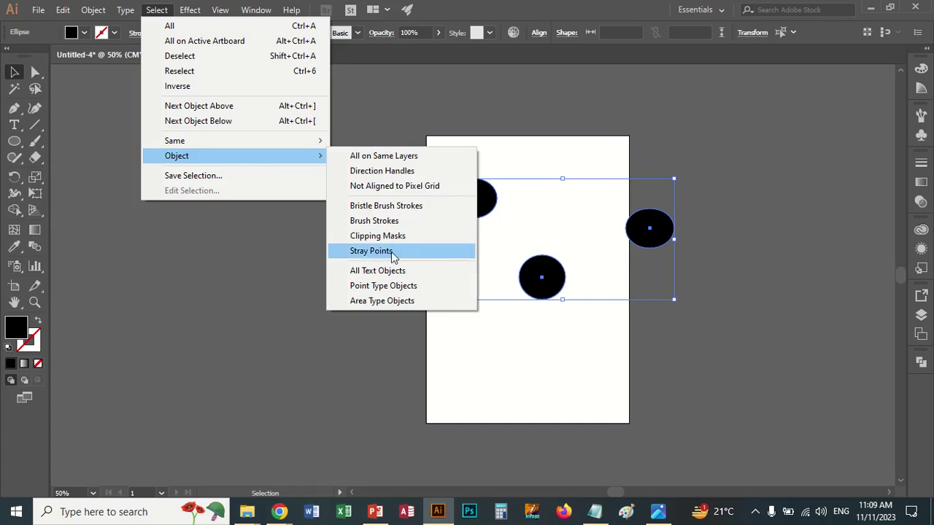
Save the ellipse selection as Selection 1, deselect, then recall Selection 1
click(217, 177)
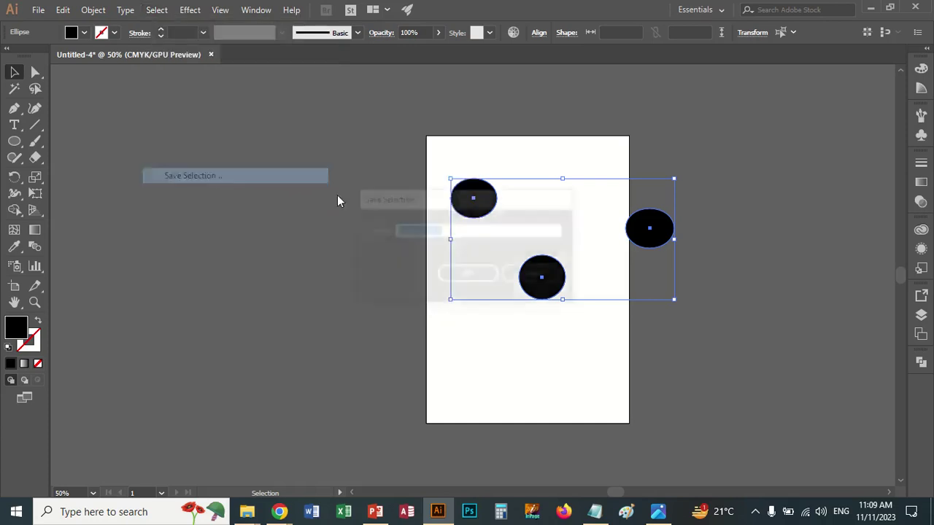
click(485, 280)
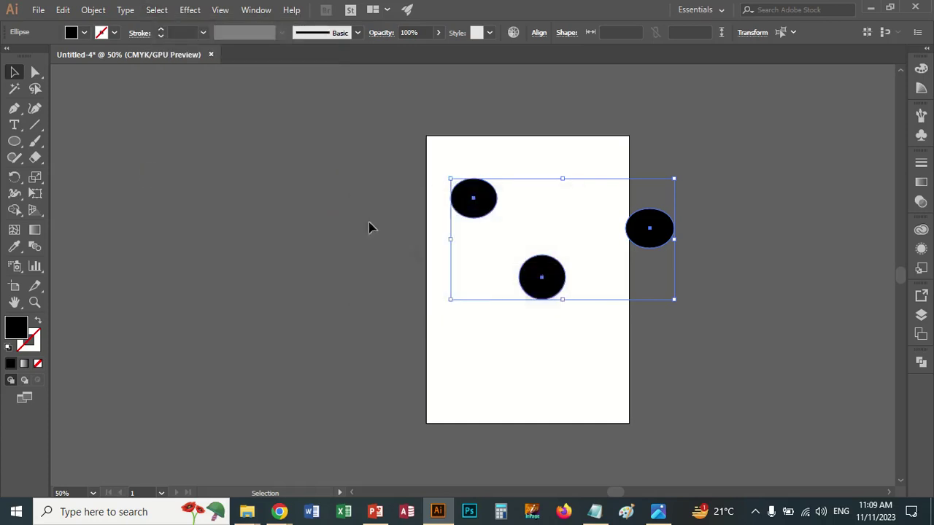
click(260, 176)
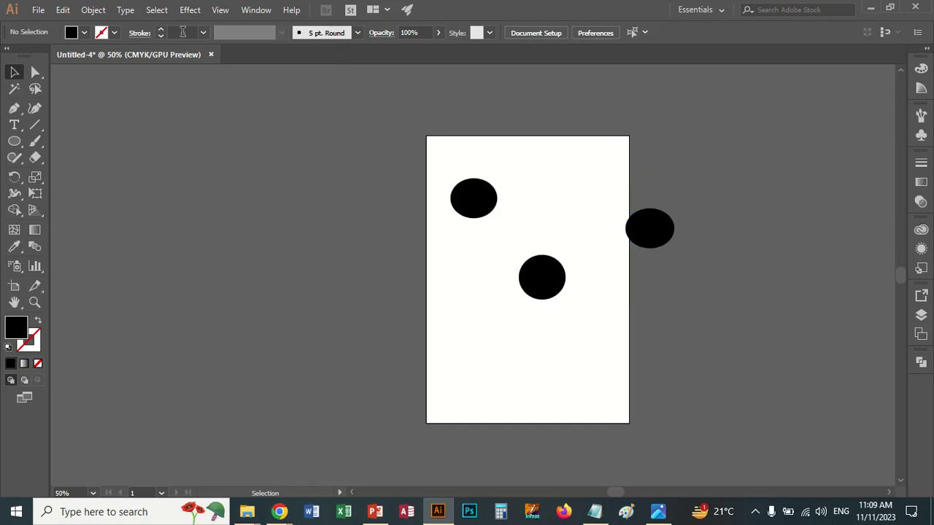
click(157, 9)
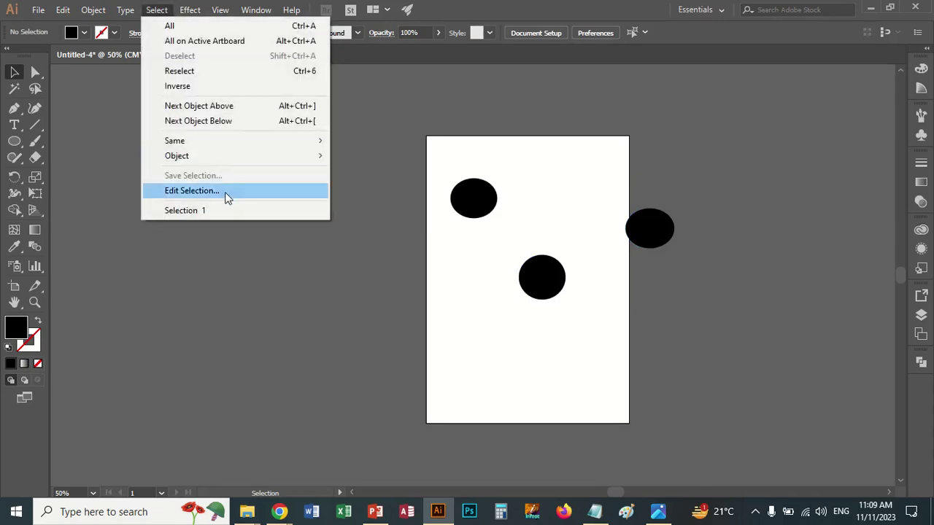
click(212, 211)
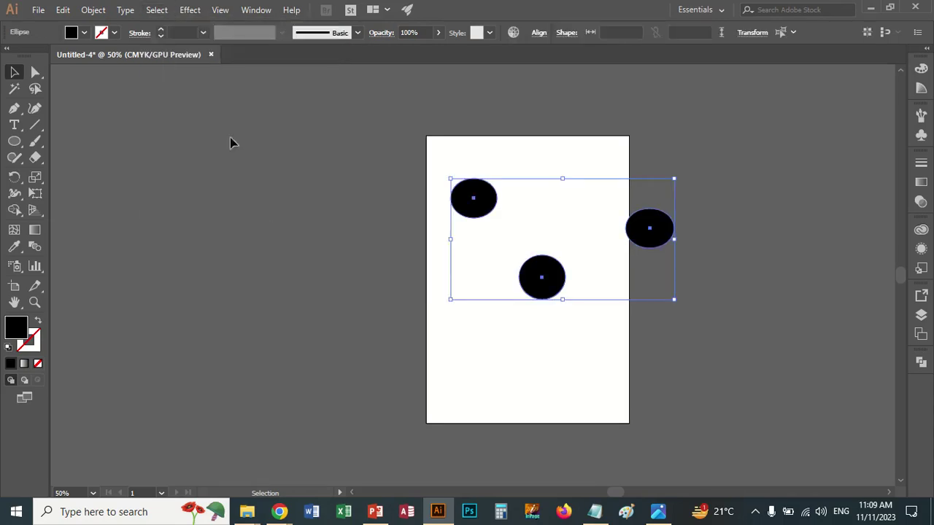
Try deleting Selection 1 in Edit Selection, cancel, and deselect the ellipses
click(157, 10)
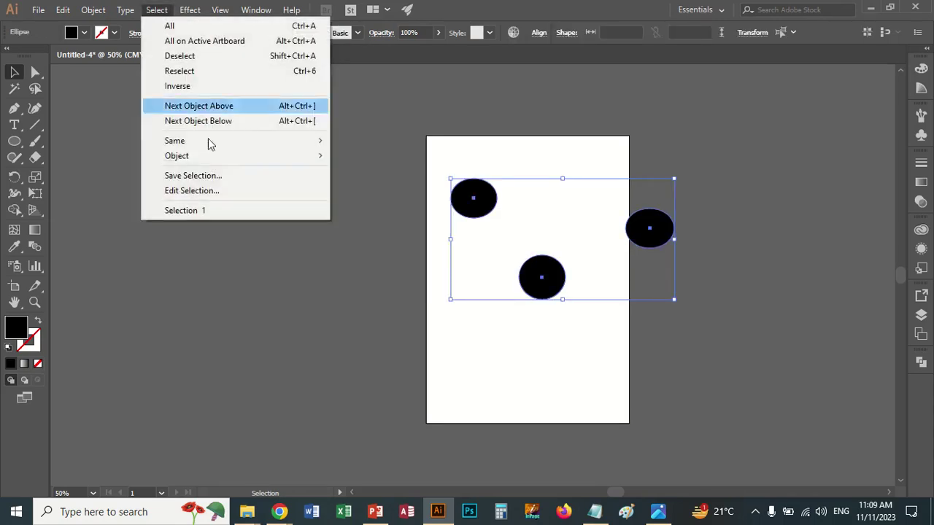
click(217, 192)
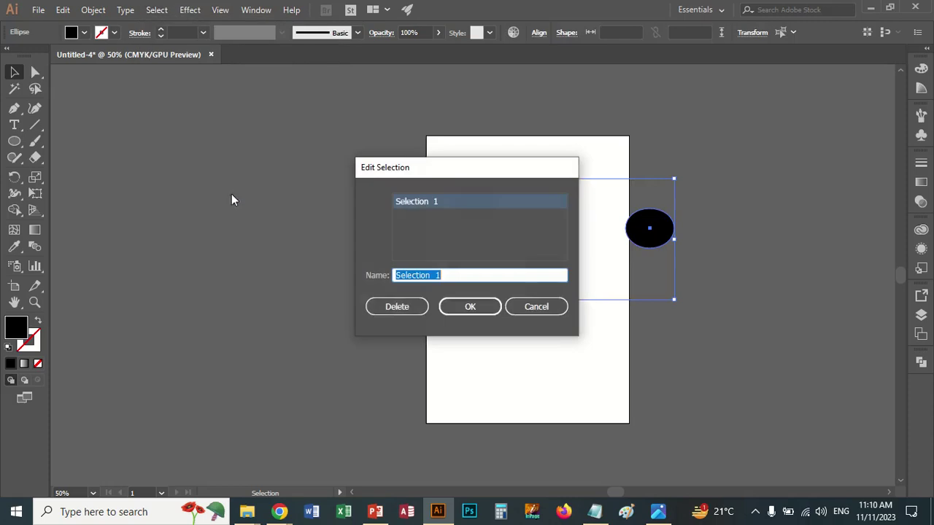
click(415, 313)
click(537, 307)
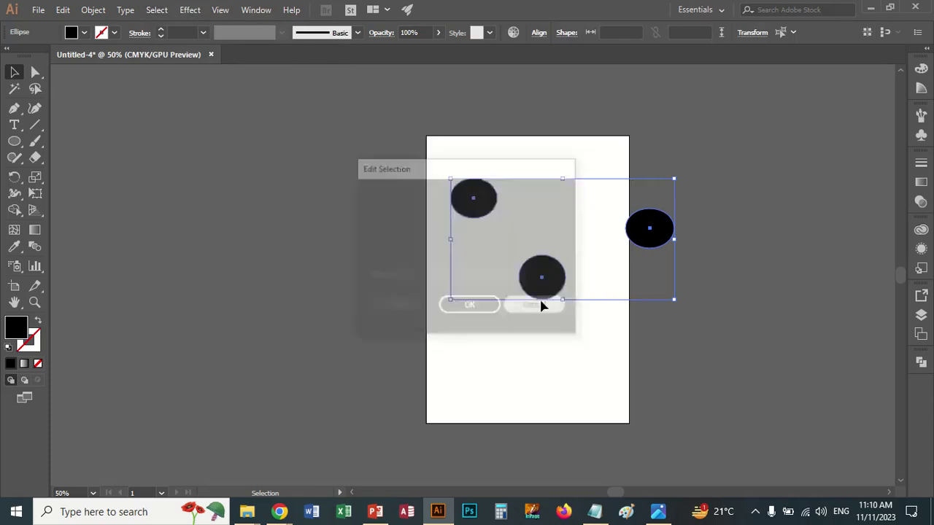
click(293, 195)
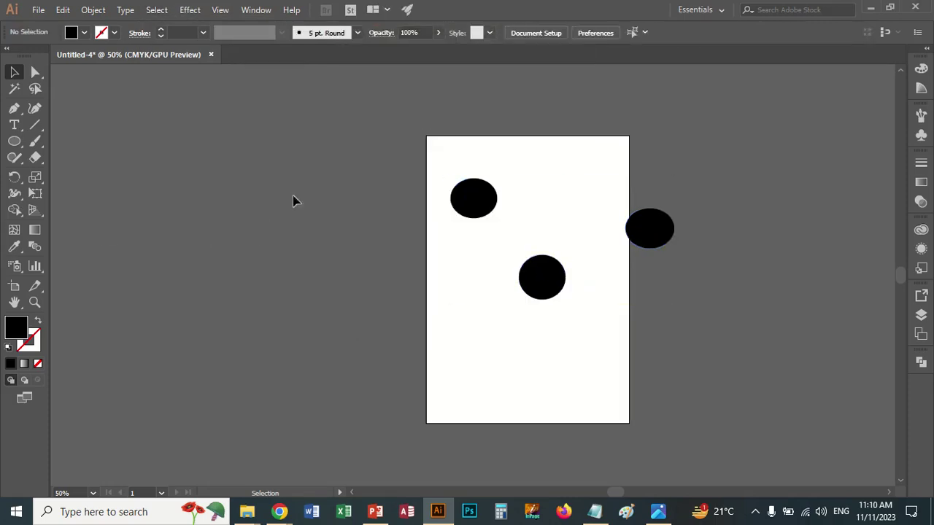
Move the top-left and middle ellipses up, and fill the middle ellipse magenta
drag(451, 208, 416, 171)
drag(542, 295, 517, 277)
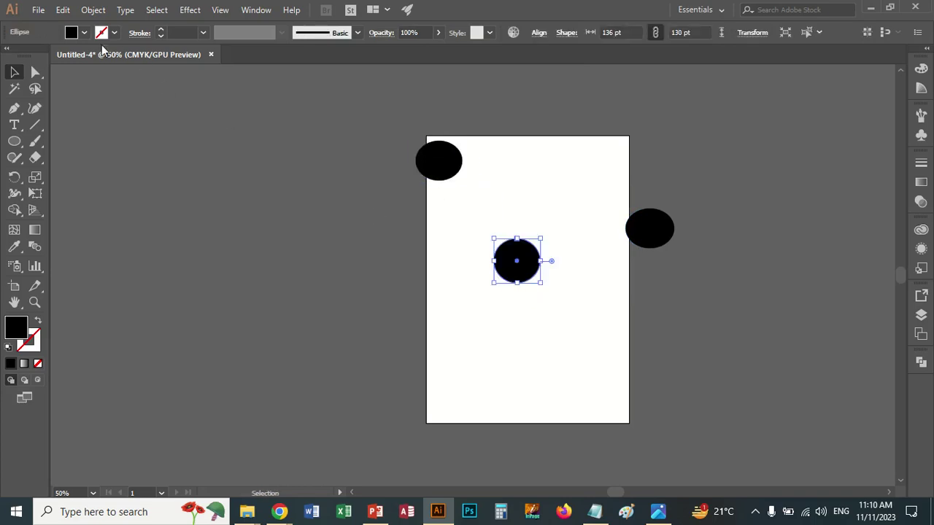
click(84, 32)
click(95, 55)
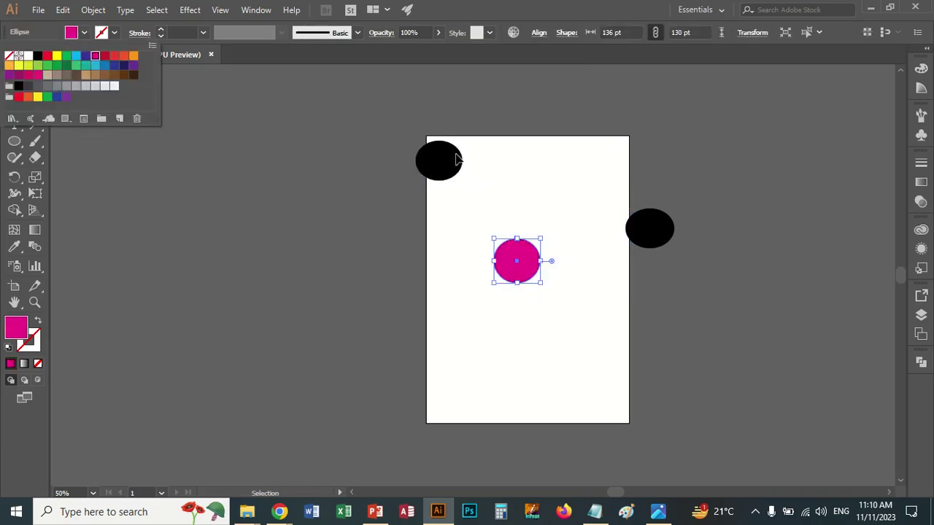
click(622, 221)
Move the right ellipse onto the artboard and fill it orange-red
drag(647, 227, 589, 195)
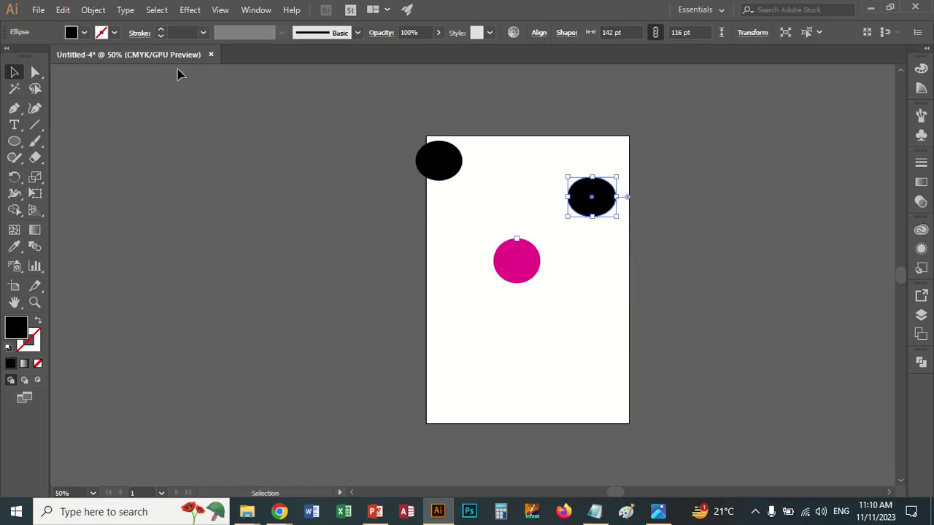
click(84, 33)
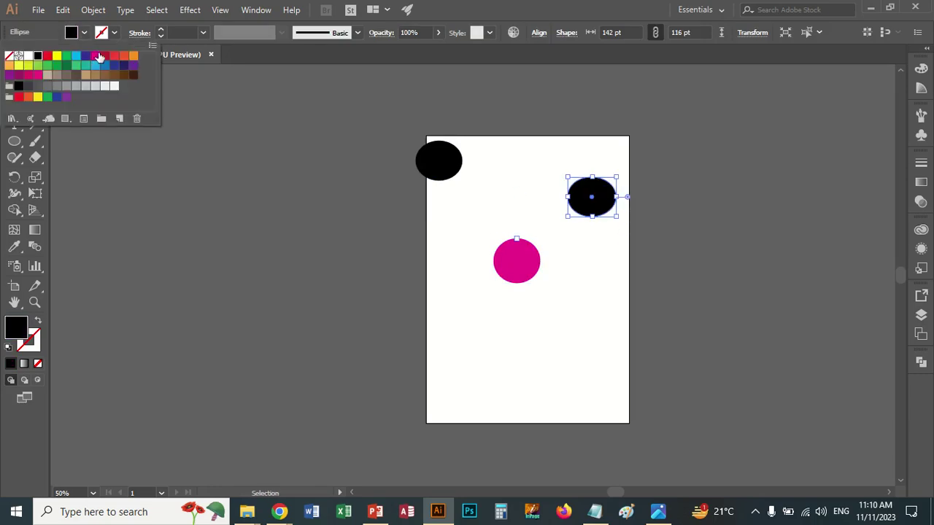
click(124, 56)
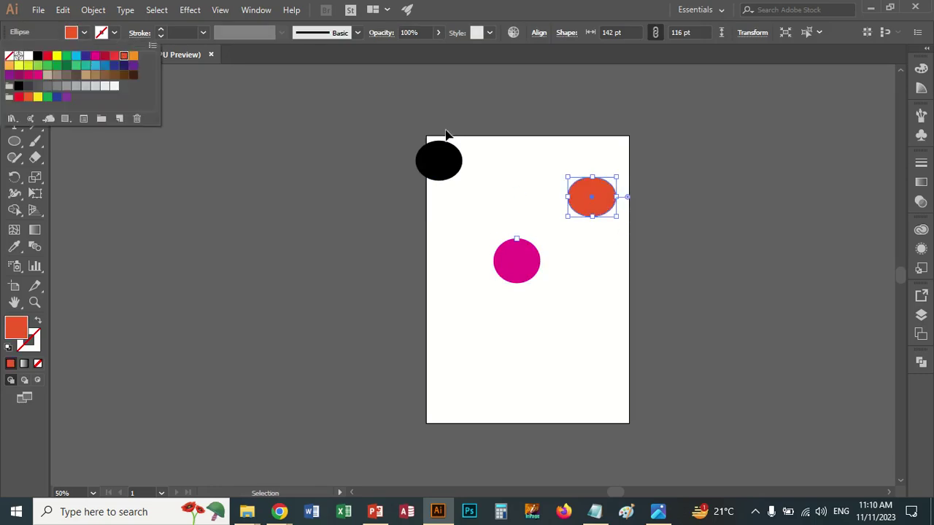
Move the black ellipse toward the page centre and fill it green
drag(442, 162, 517, 205)
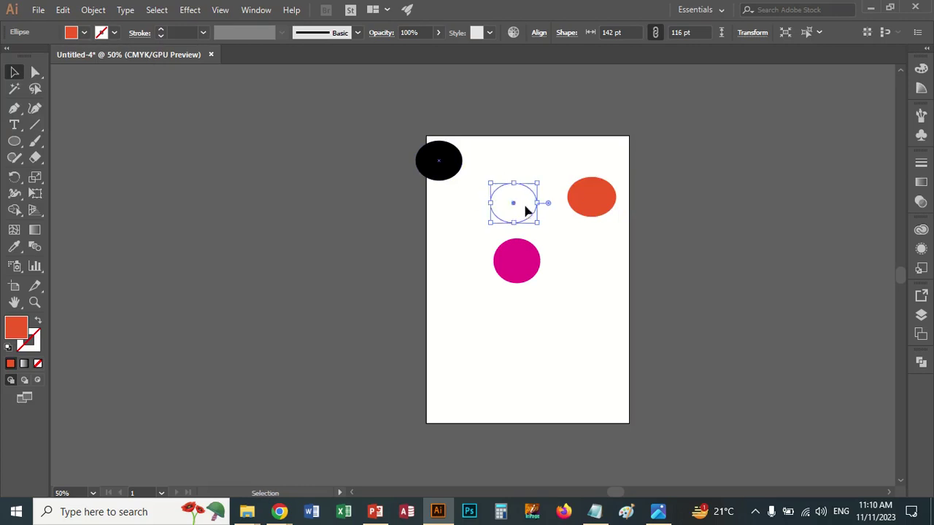
click(84, 33)
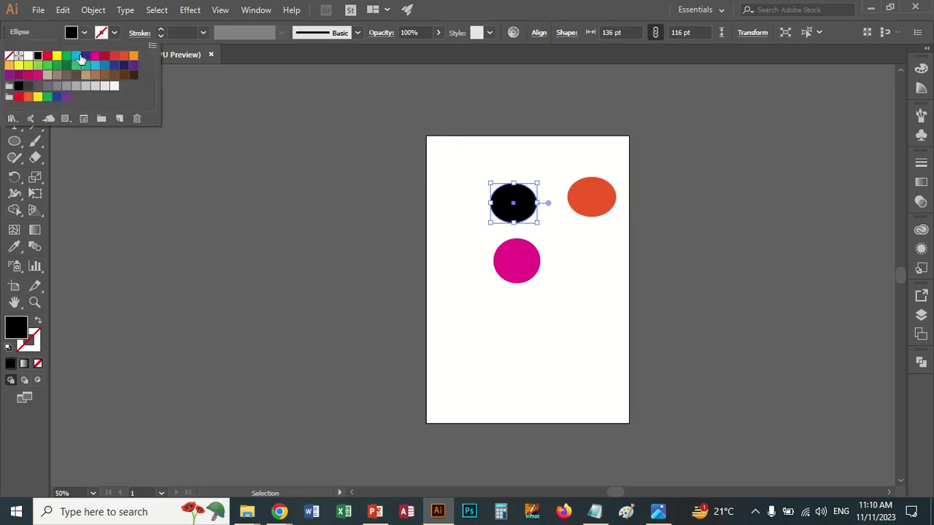
click(66, 60)
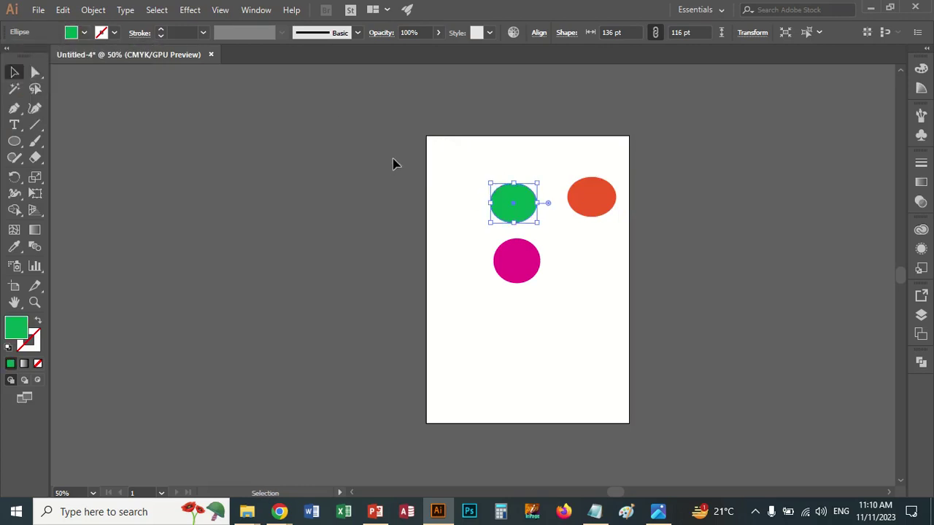
click(155, 9)
Apply Effect > Convert to Shape > Rectangle to the magenta circle, then shift it right
click(188, 9)
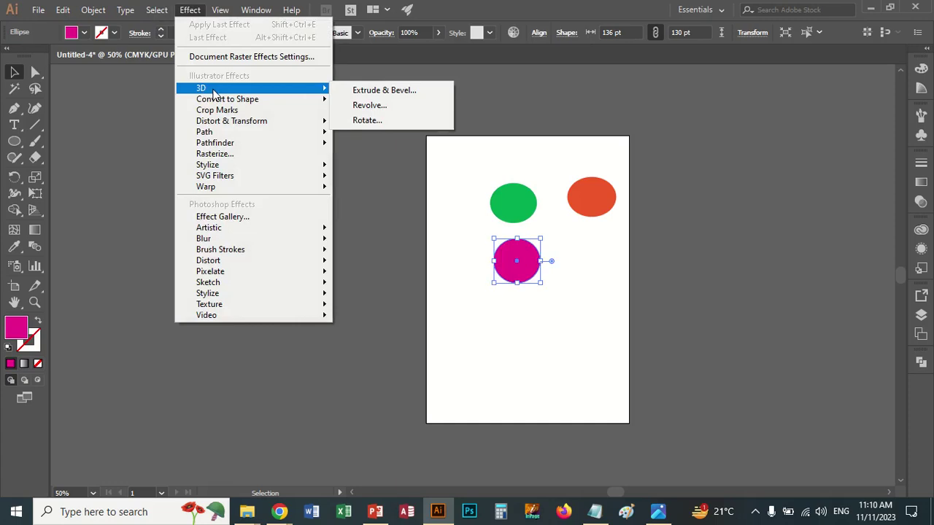
mouse_move(227, 100)
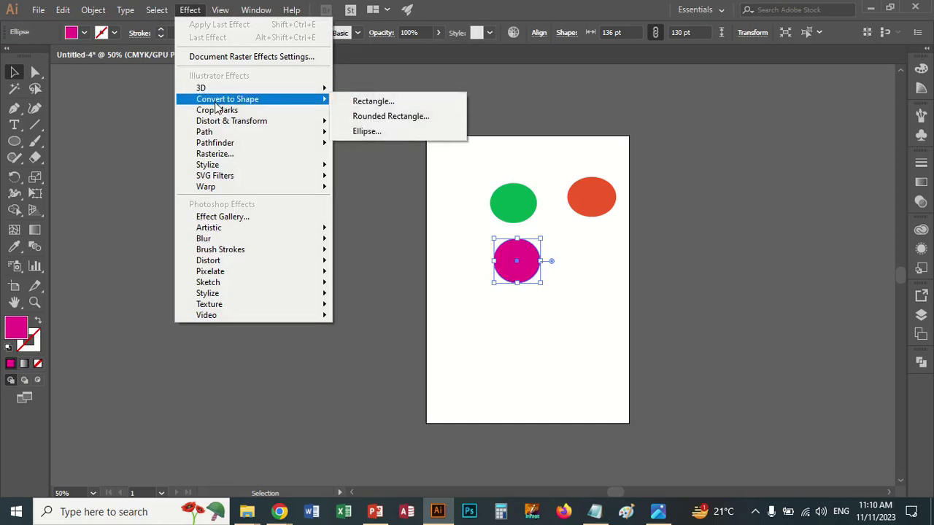
click(361, 102)
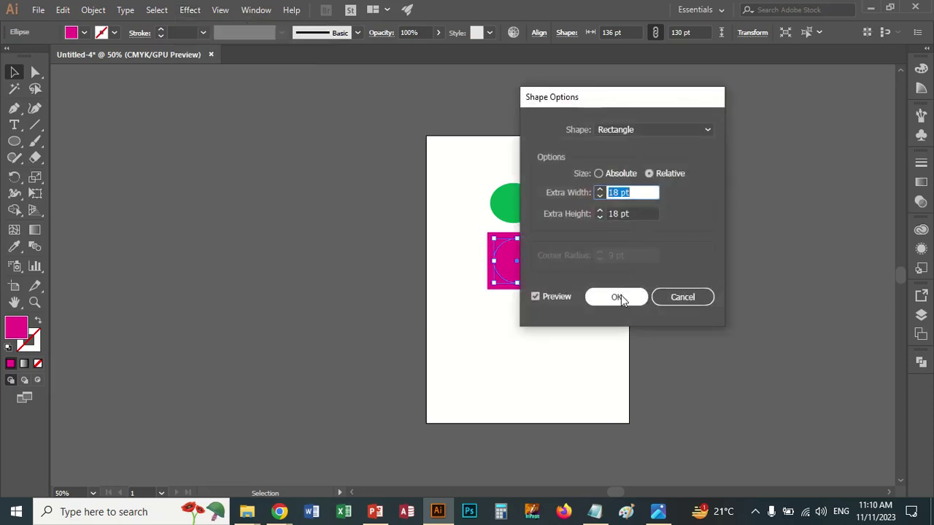
click(711, 129)
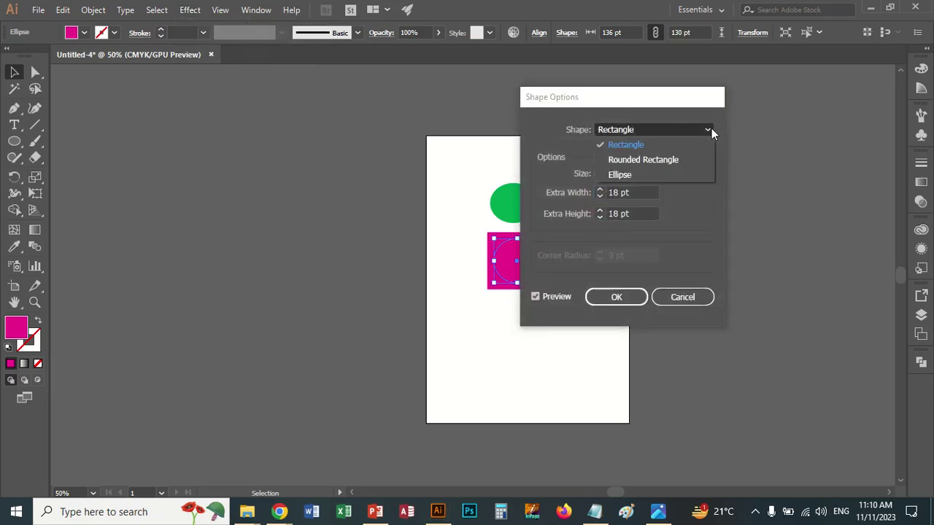
click(616, 297)
click(559, 297)
click(537, 274)
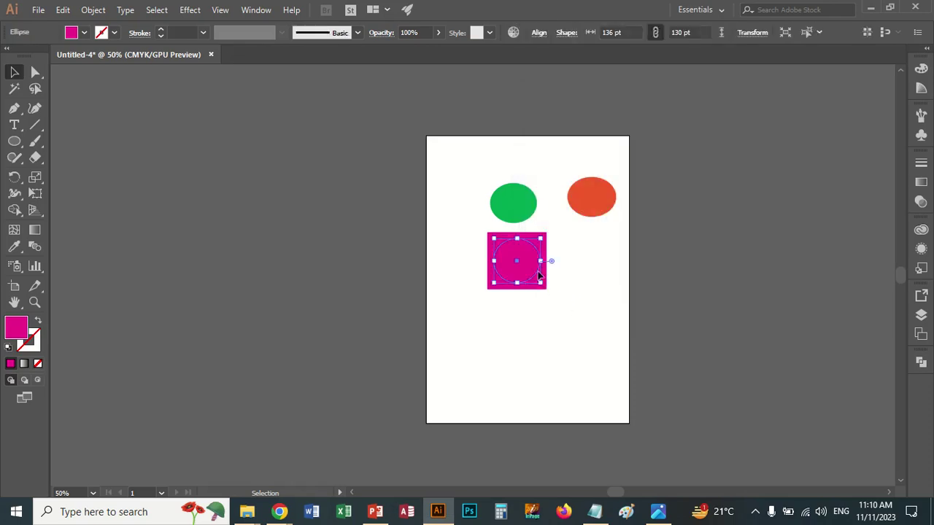
drag(543, 279, 589, 278)
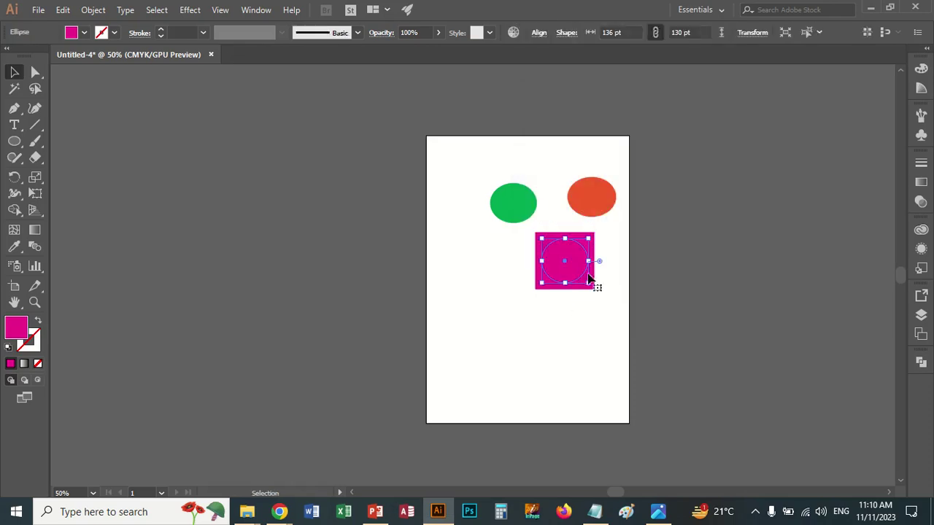
click(189, 12)
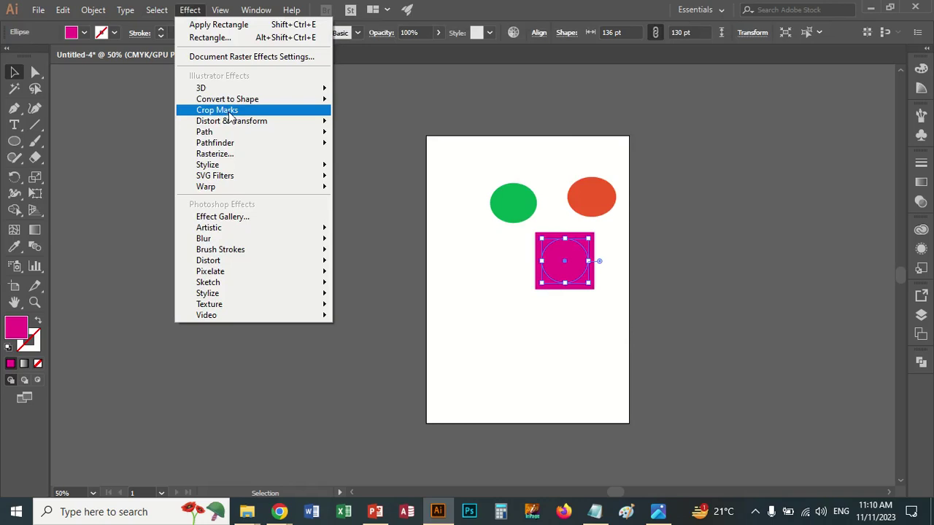
Apply Effect > Crop Marks to the selected magenta square
click(216, 110)
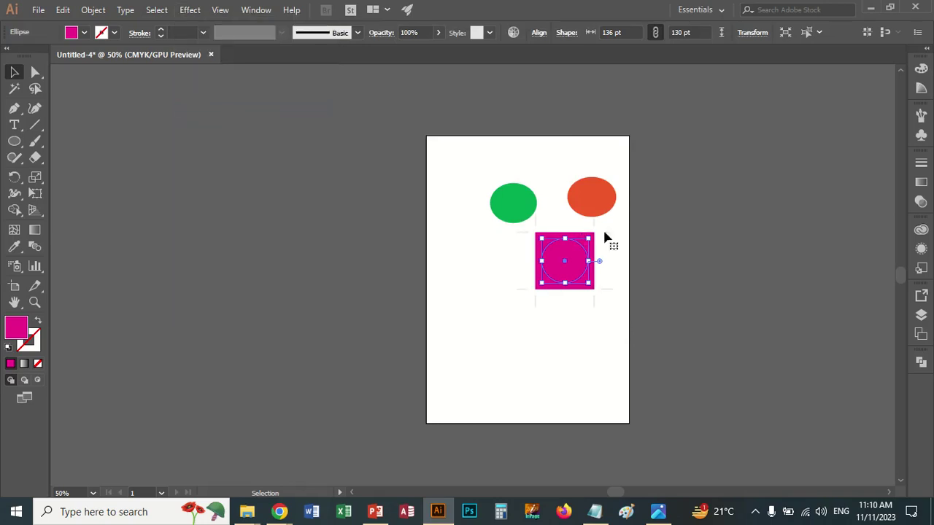
click(188, 12)
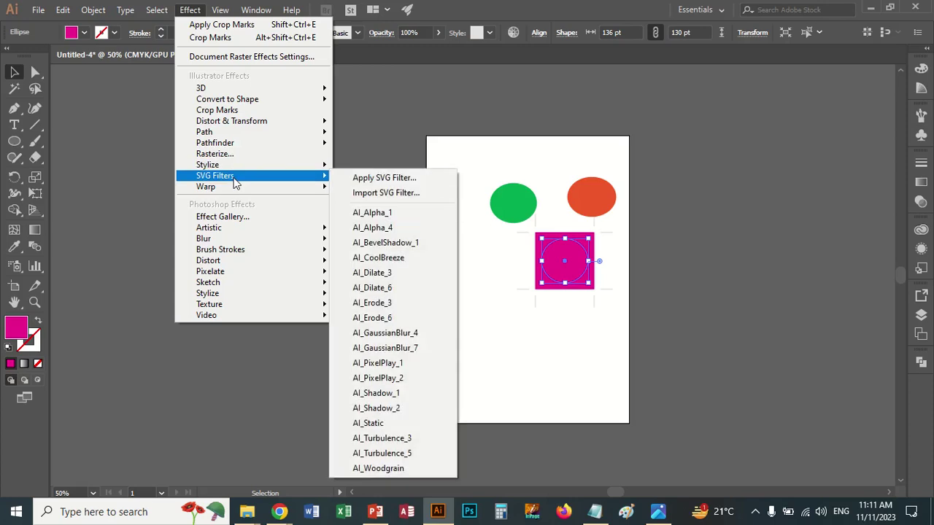
mouse_move(206, 187)
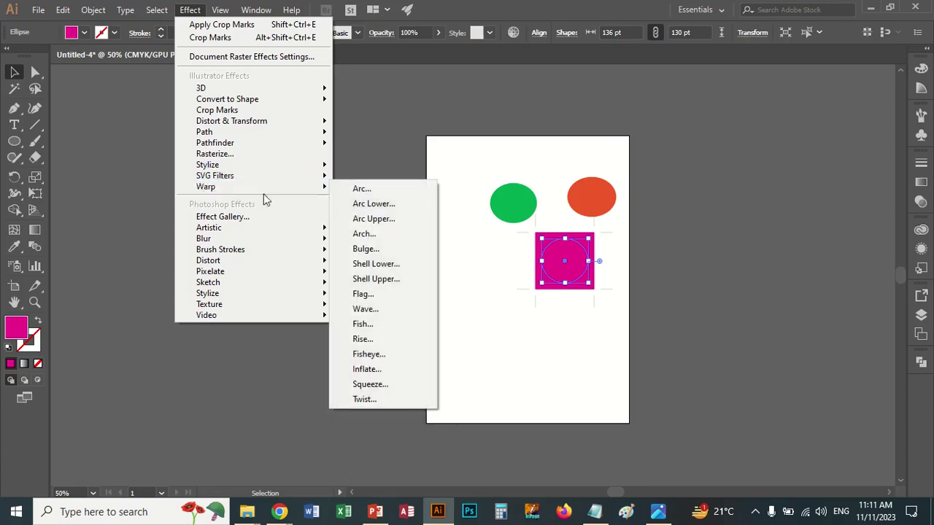
Warp the square with Arc Lower at 36% bend, then move the wedge partly off the artboard's left
click(374, 204)
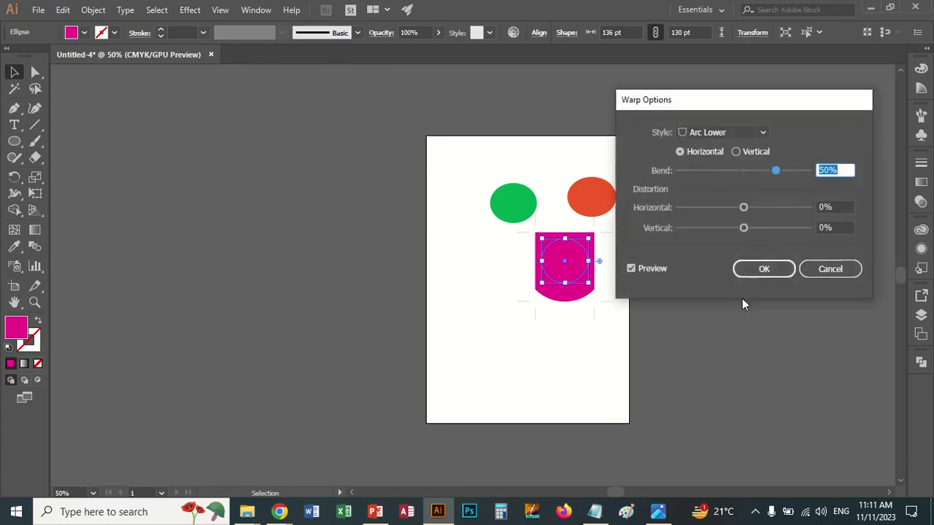
drag(776, 173, 734, 175)
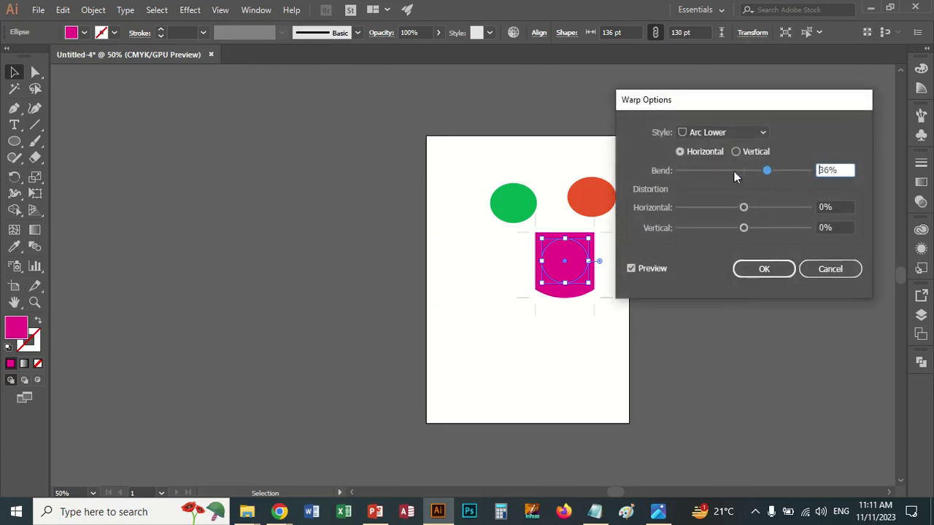
mouse_move(744, 208)
mouse_down()
mouse_move(710, 208)
mouse_move(761, 231)
mouse_up()
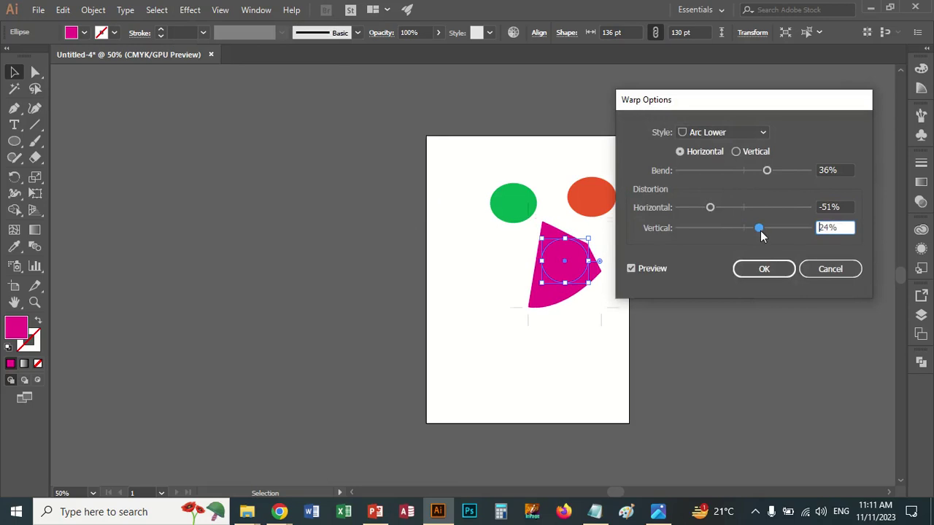
click(764, 272)
drag(572, 271, 438, 245)
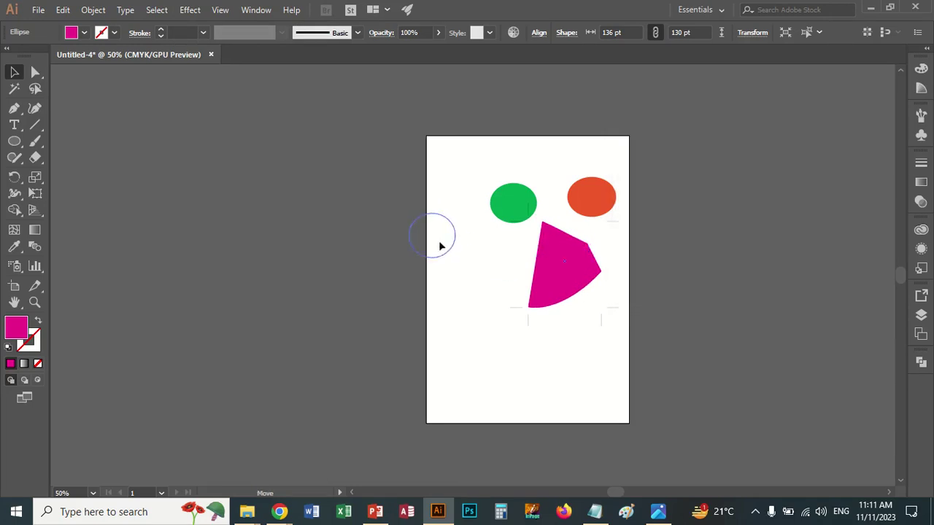
Draw a closed four-sided shape near the bottom with the Pen tool
click(14, 108)
click(470, 357)
click(588, 309)
click(620, 400)
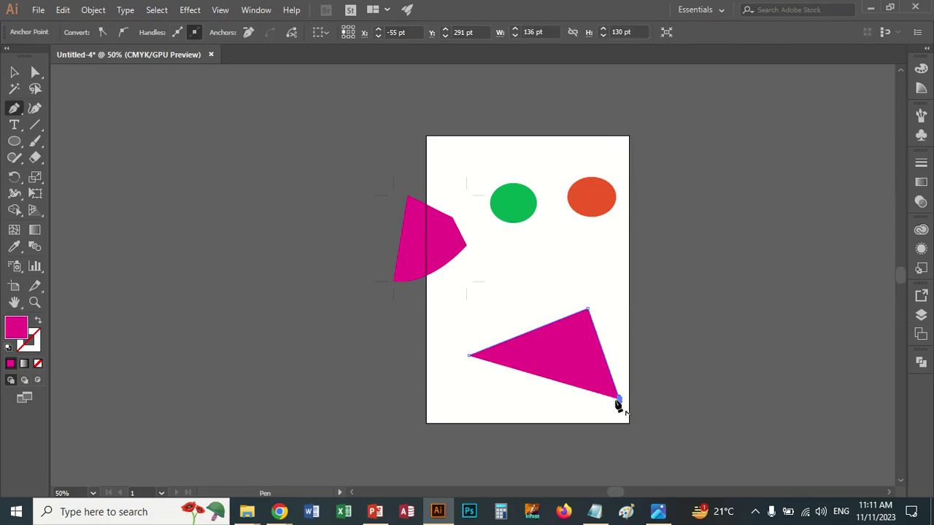
click(510, 379)
click(470, 358)
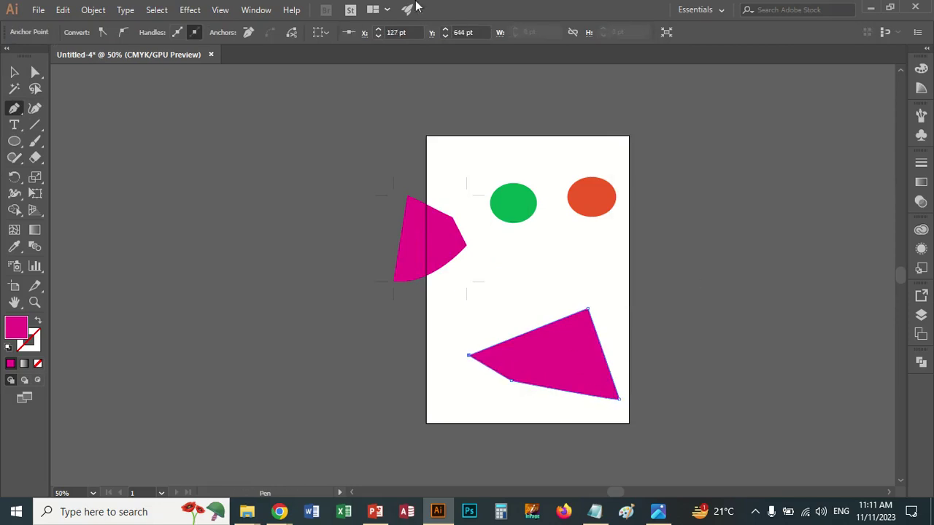
Apply a Shell Lower warp (36% bend, 63% horizontal, -25% vertical) to the new shape
click(189, 11)
mouse_move(205, 187)
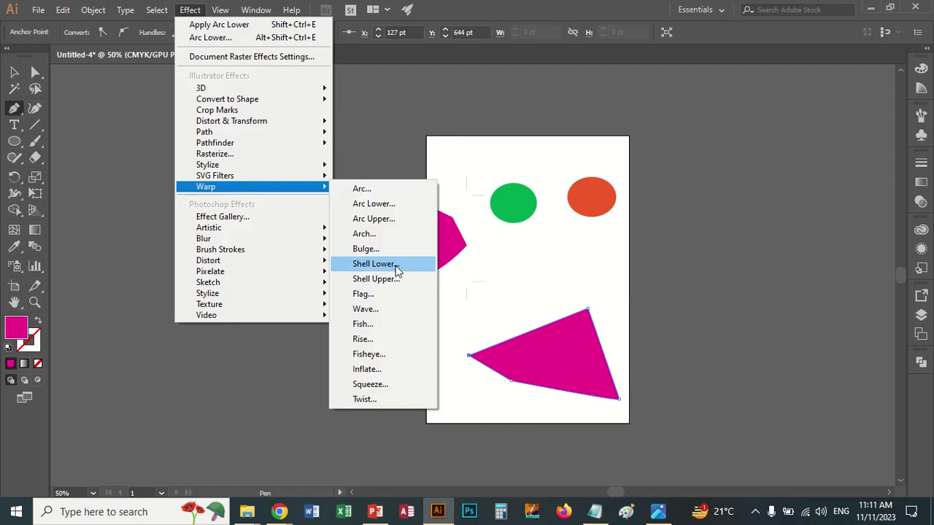
click(400, 264)
mouse_move(759, 228)
mouse_down()
mouse_move(727, 228)
mouse_move(760, 208)
mouse_move(784, 208)
mouse_up()
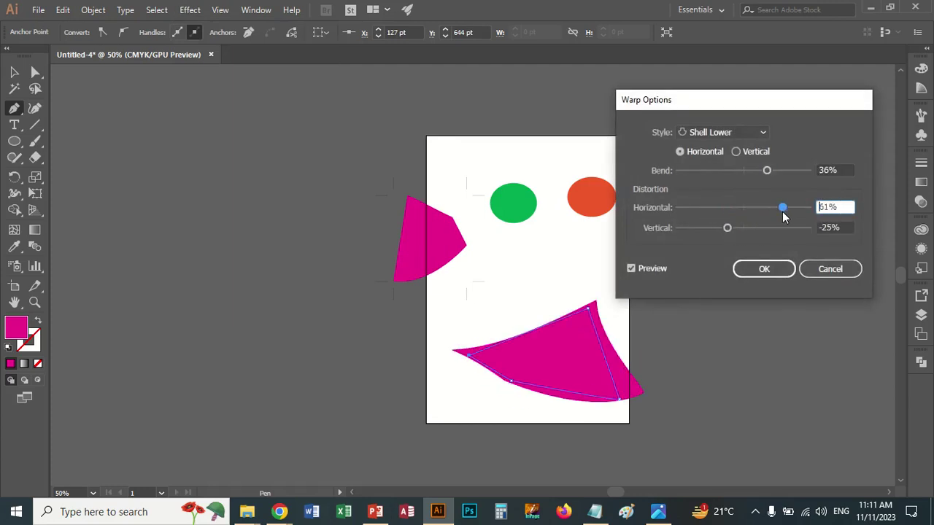
click(770, 270)
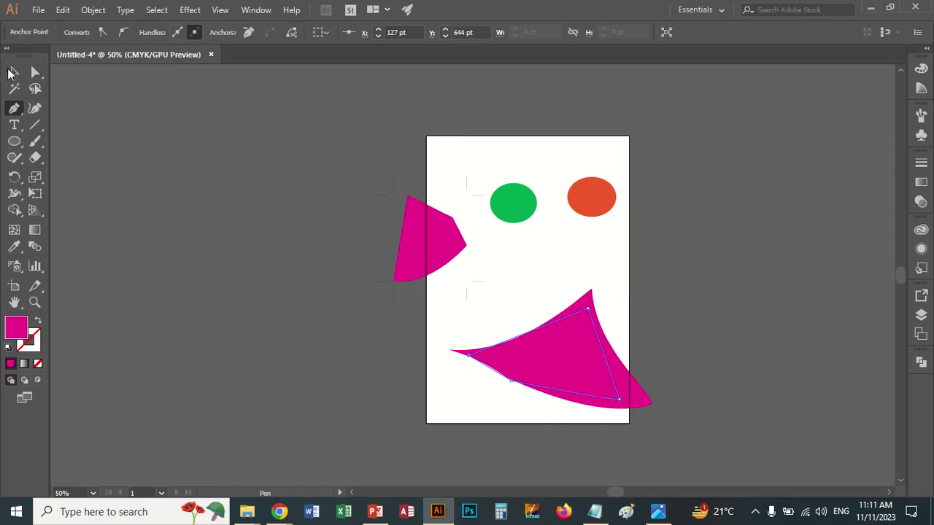
key(v)
click(141, 114)
Preview Glass, Ocean Ripple and Glowing Edges on the left wedge in the Effect Gallery, then apply Diffuse Glow
click(432, 252)
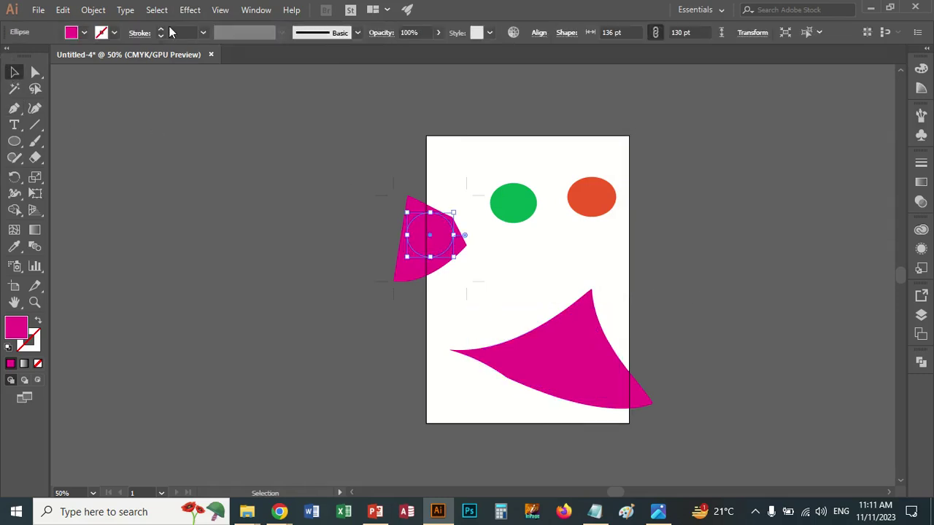
click(190, 10)
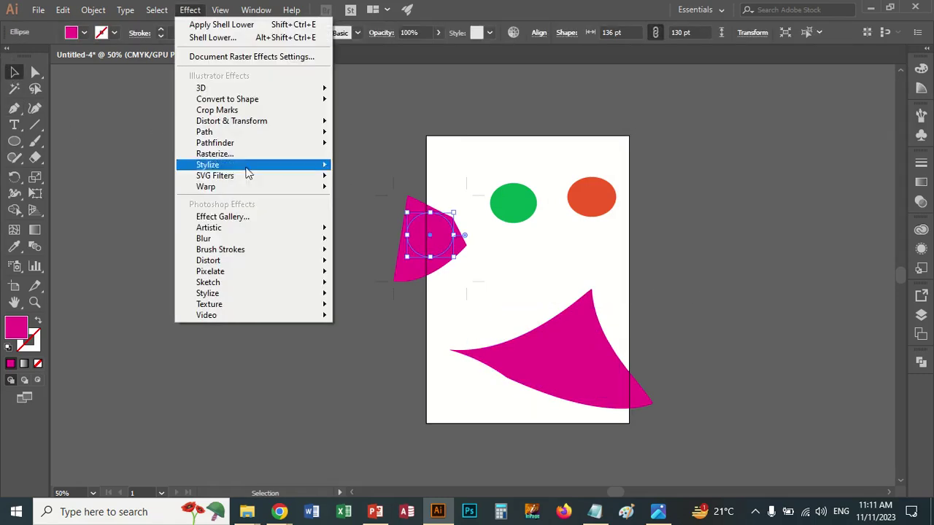
click(251, 219)
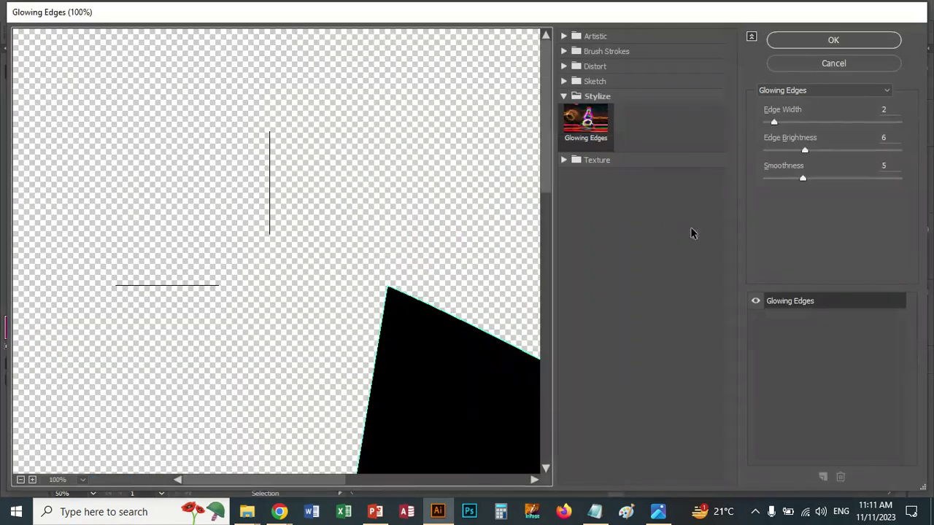
click(597, 67)
click(636, 93)
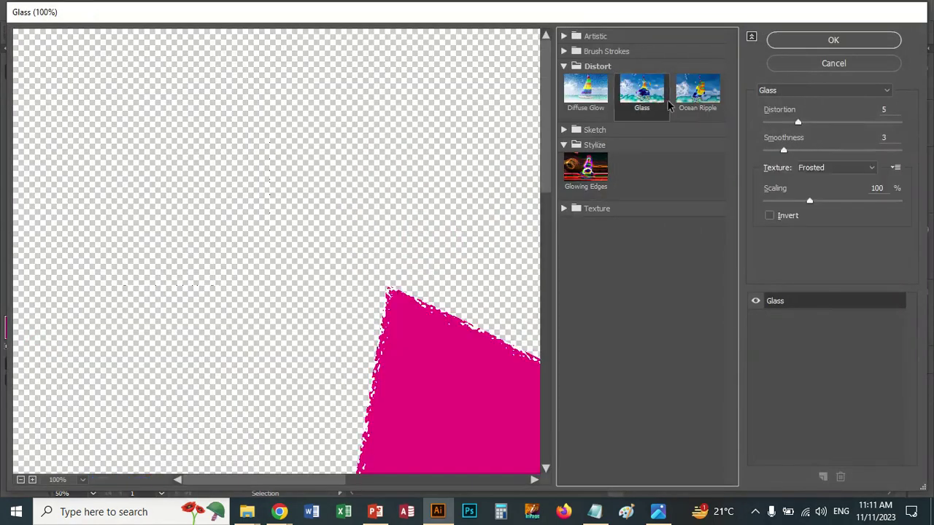
click(680, 102)
click(604, 183)
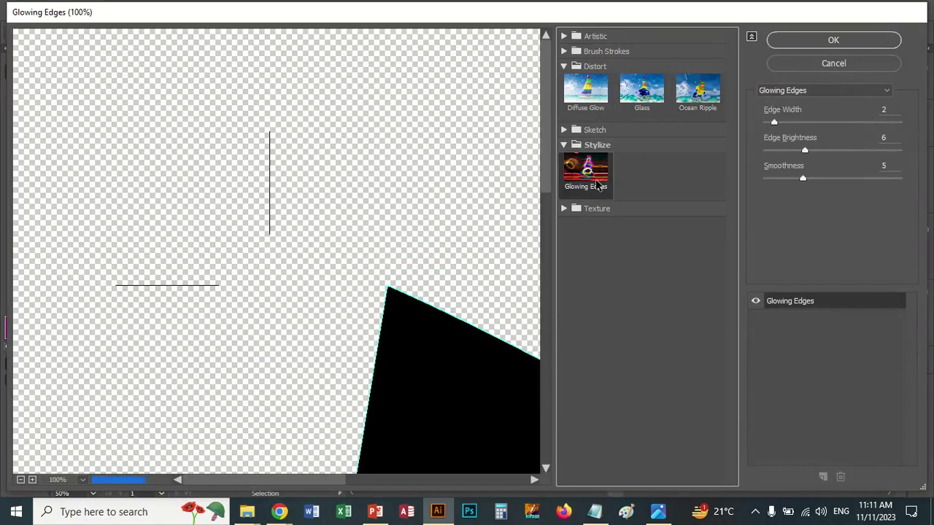
click(586, 89)
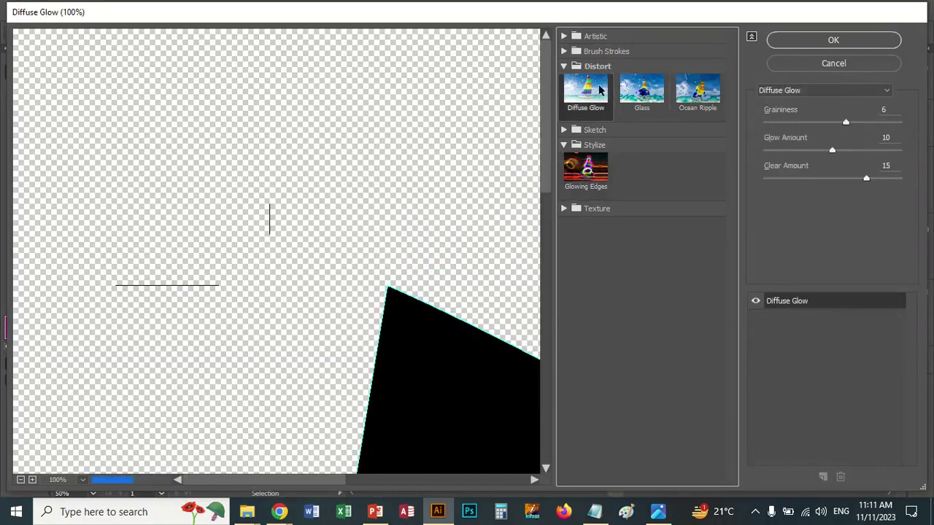
click(801, 38)
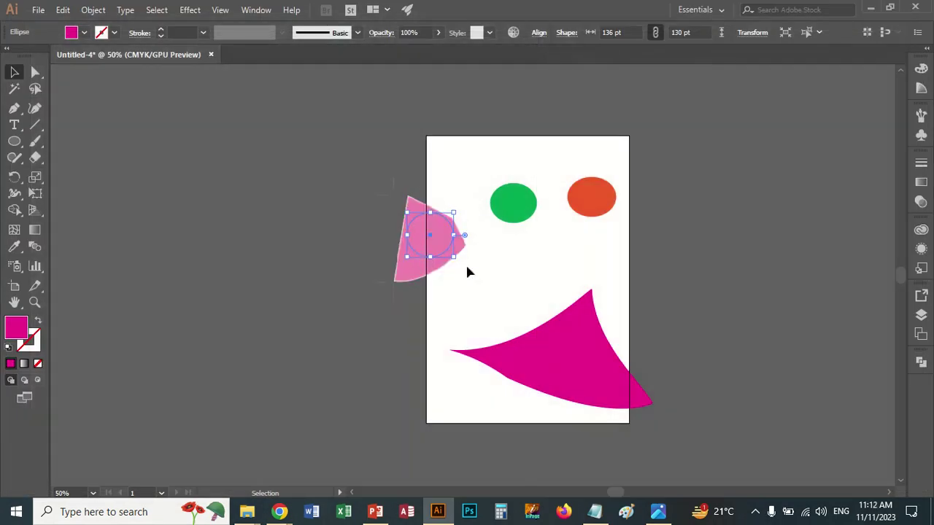
Show the artwork in Outline view, then switch back to GPU Preview
click(189, 9)
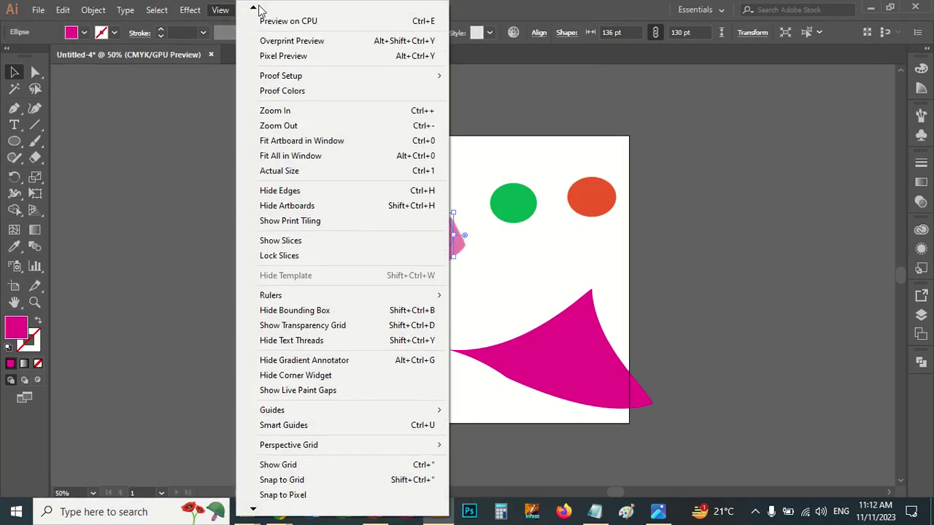
click(269, 20)
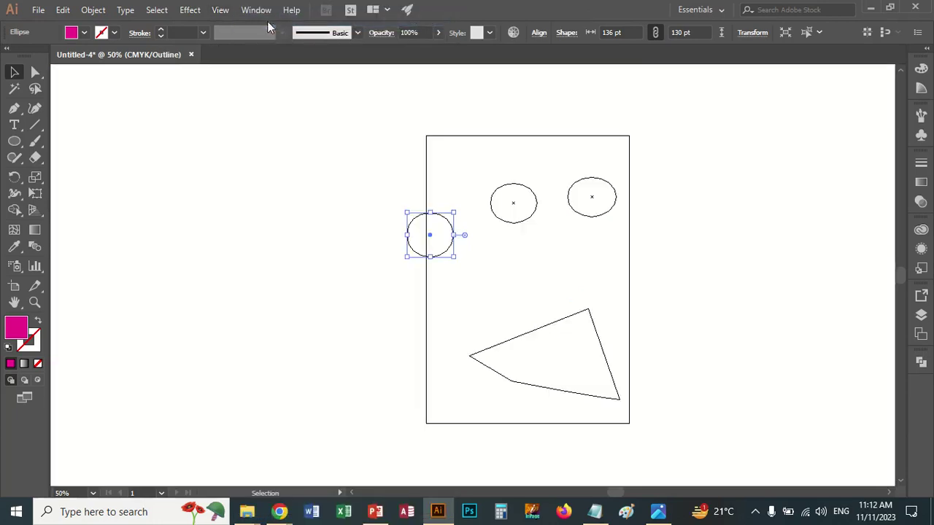
click(219, 10)
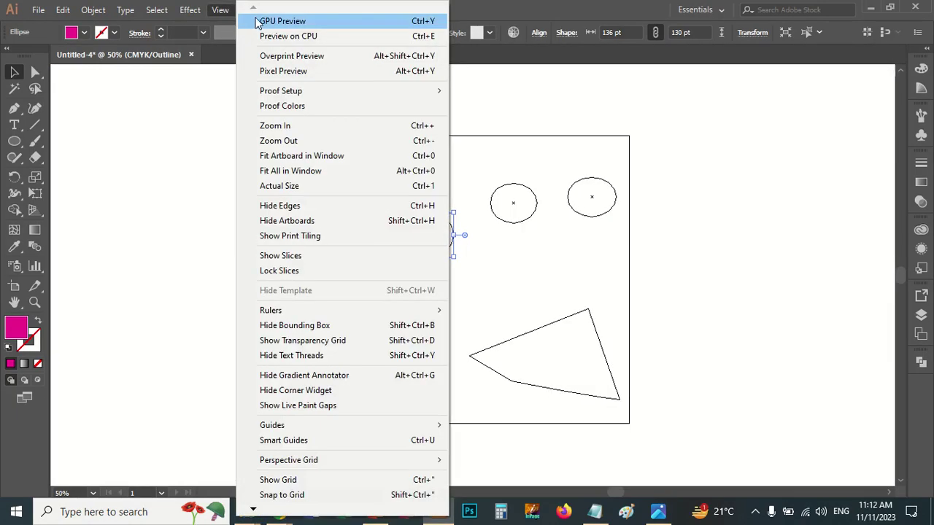
click(277, 20)
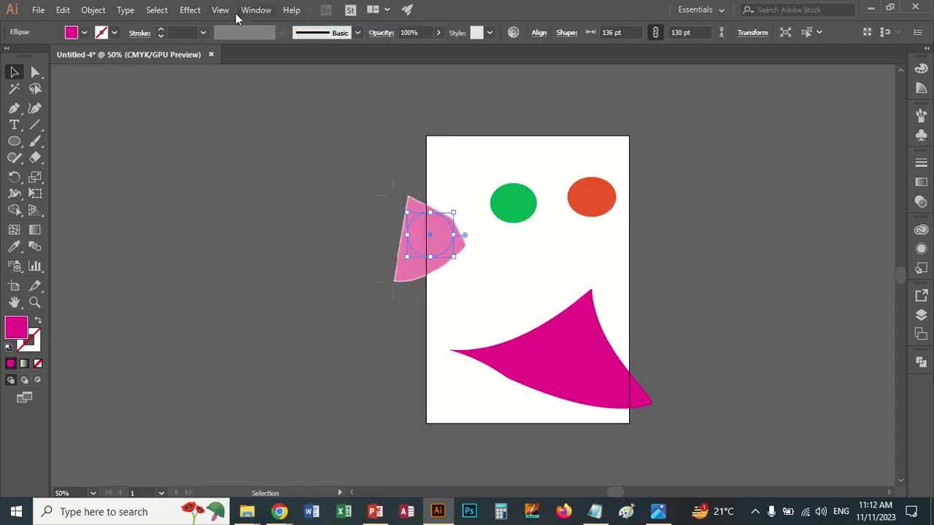
Turn on Overprint Preview and Pixel Preview, then switch to Preview on CPU
click(225, 12)
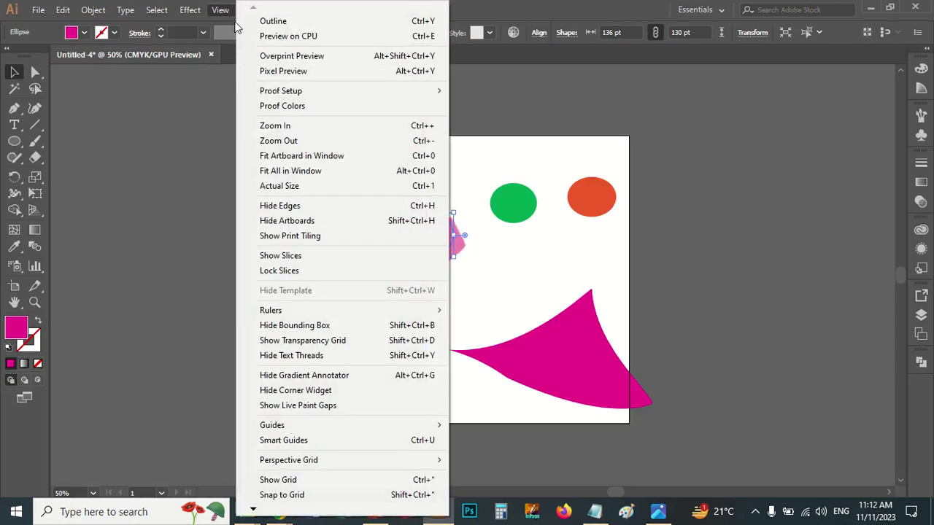
click(257, 57)
click(222, 10)
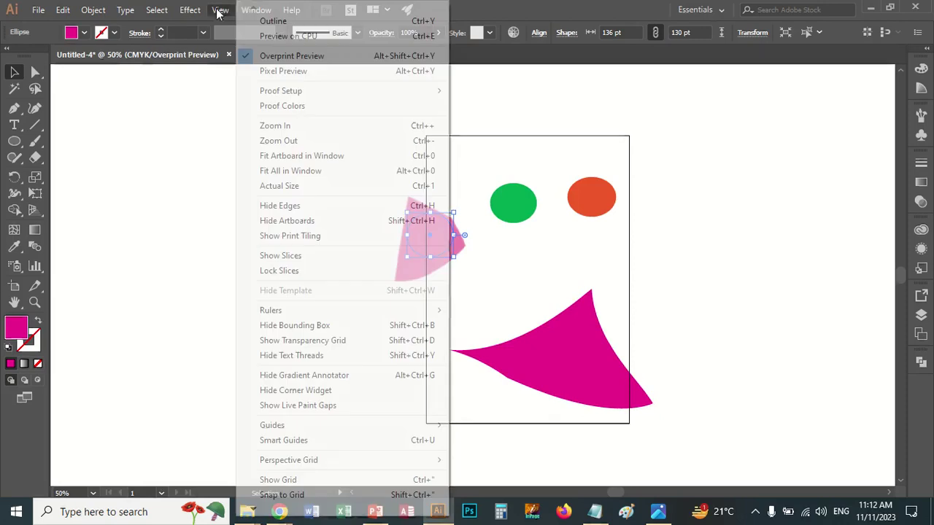
click(273, 73)
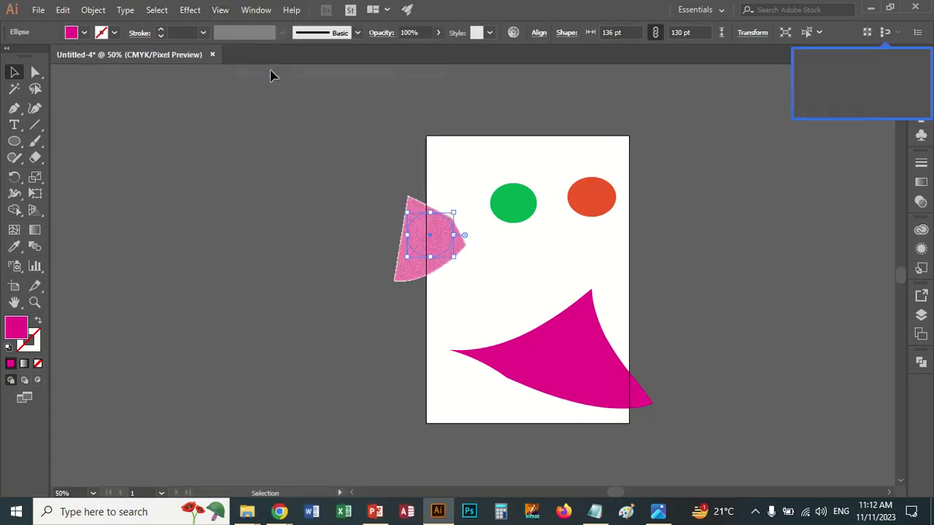
click(221, 11)
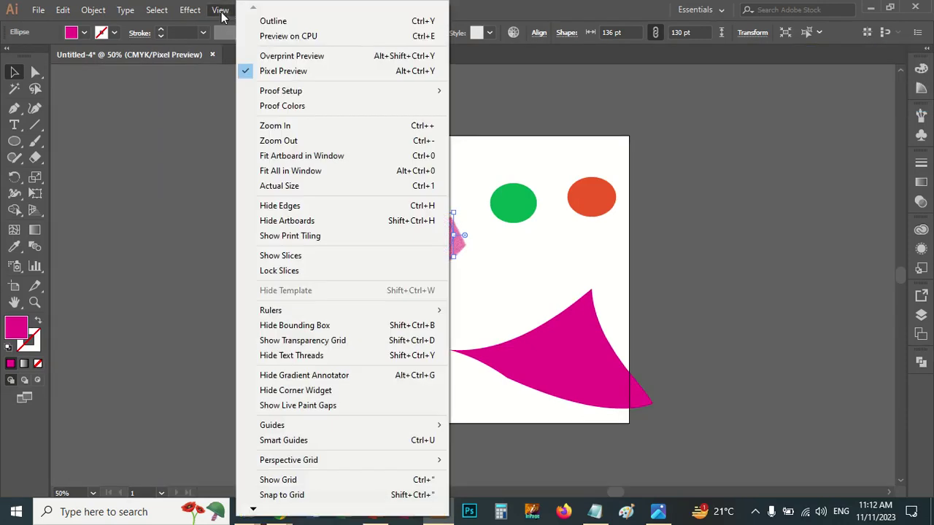
click(278, 38)
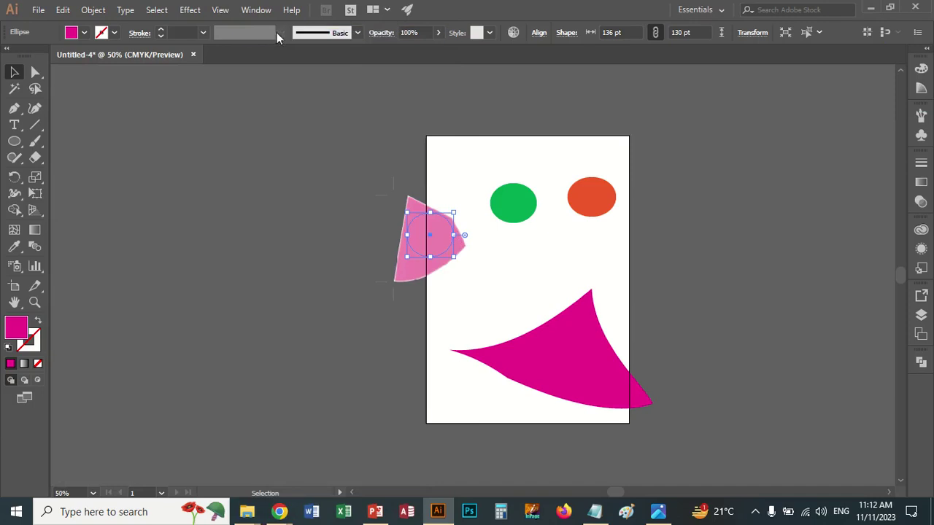
click(220, 10)
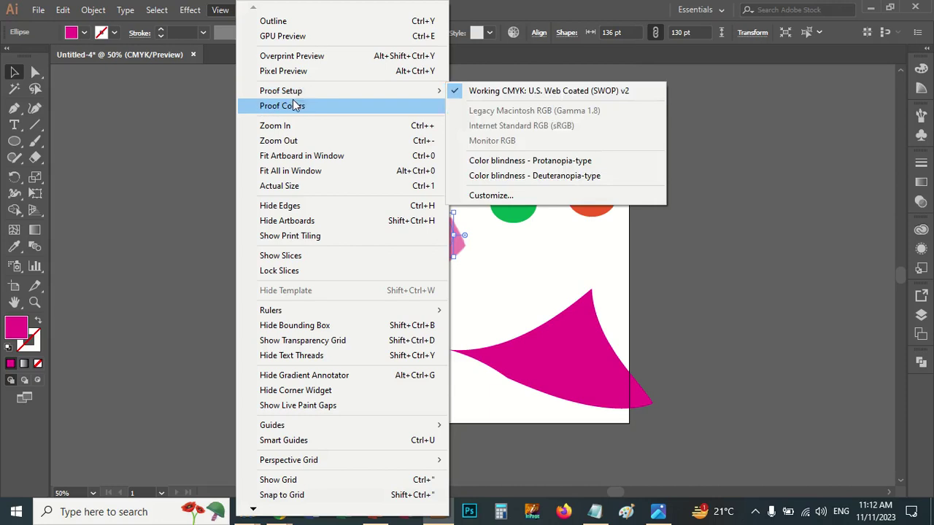
Zoom with Fit Artboard in Window, Fit All in Window, then Actual Size (100%)
click(286, 156)
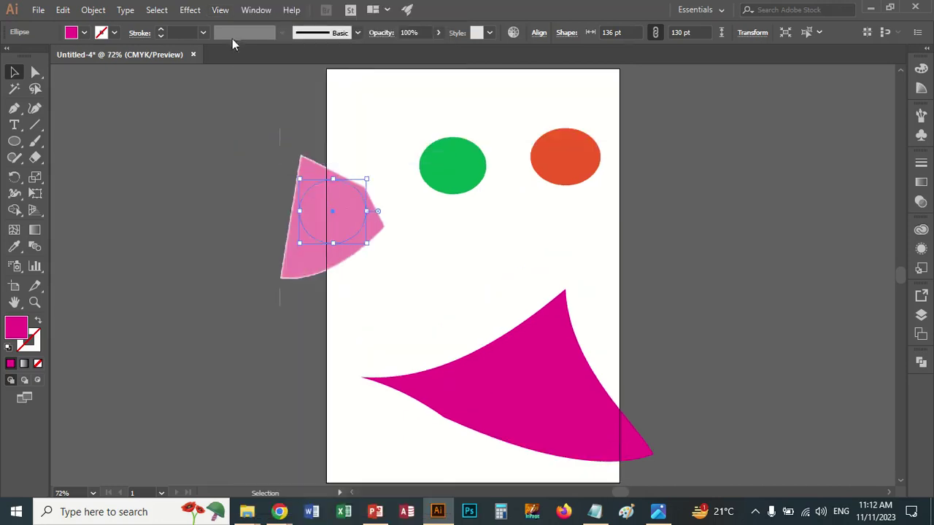
click(222, 12)
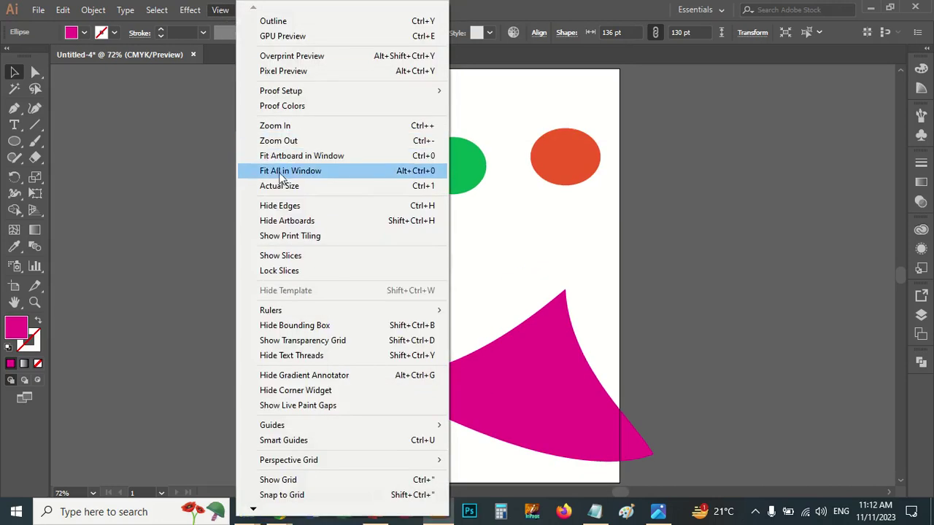
click(280, 173)
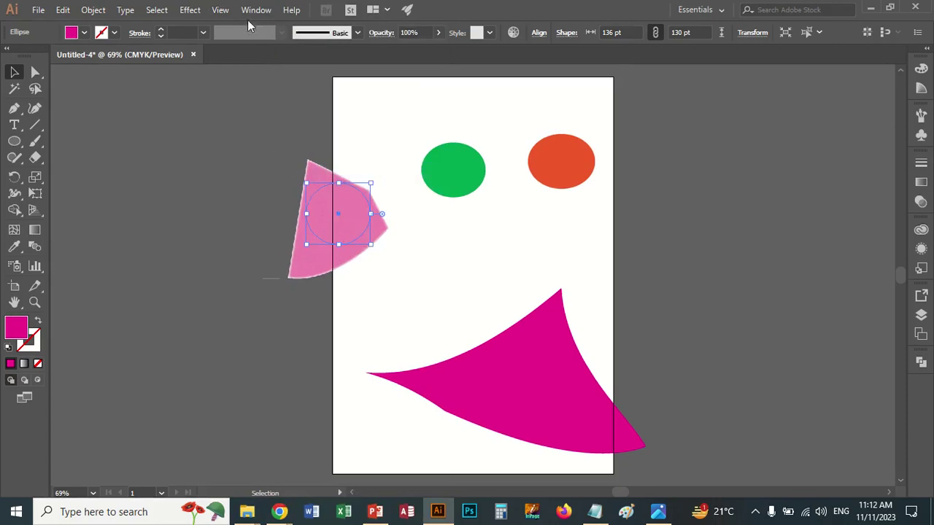
click(226, 12)
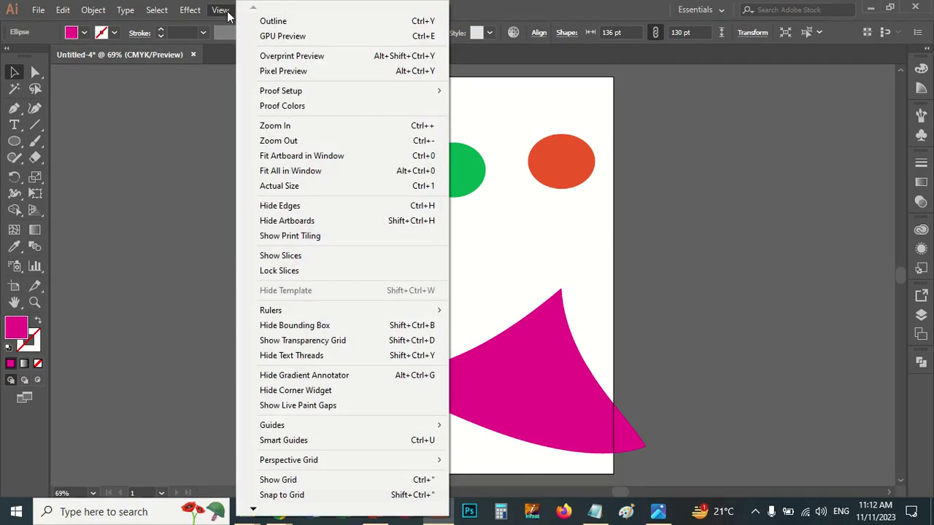
click(288, 187)
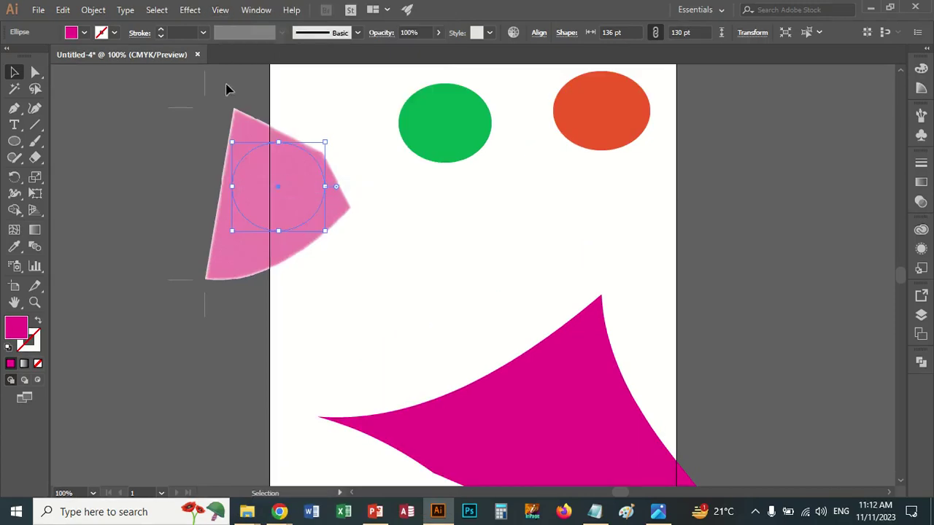
Hide the selected shape's edges with View > Hide Edges, then show them again
click(218, 10)
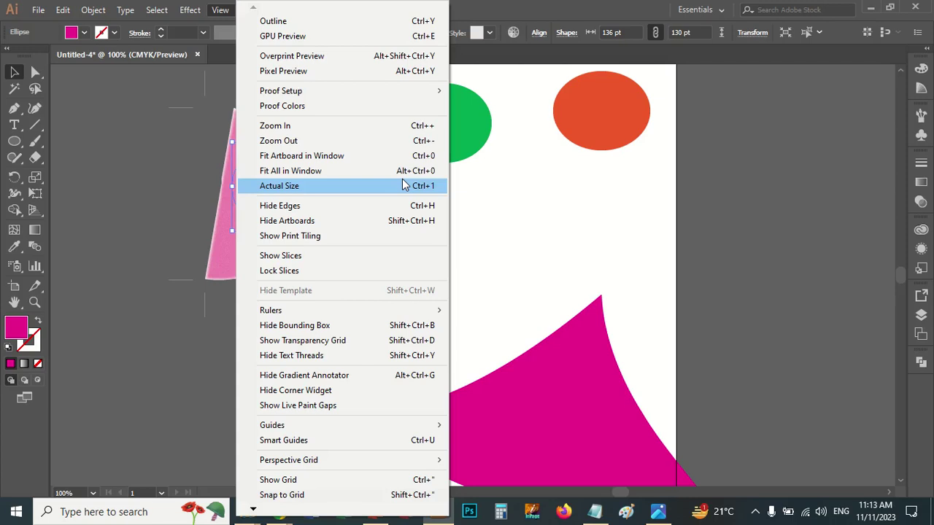
click(306, 210)
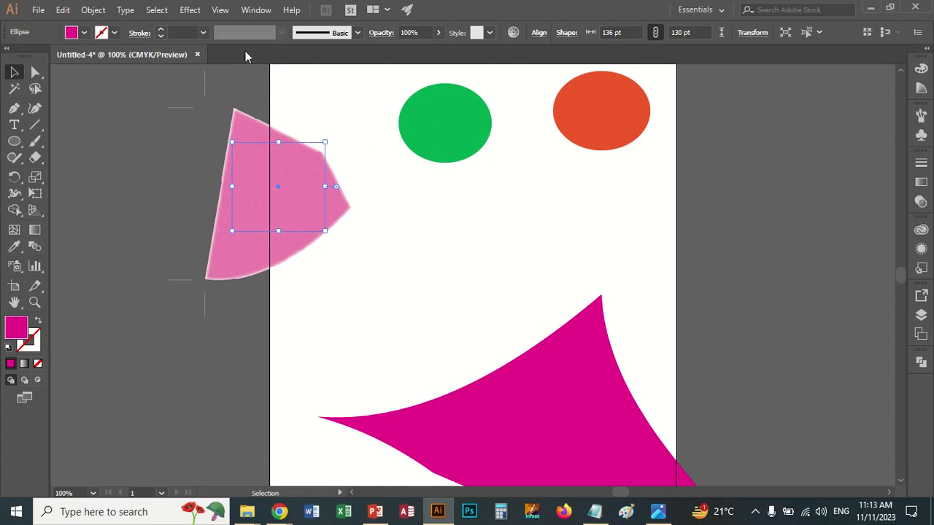
click(220, 10)
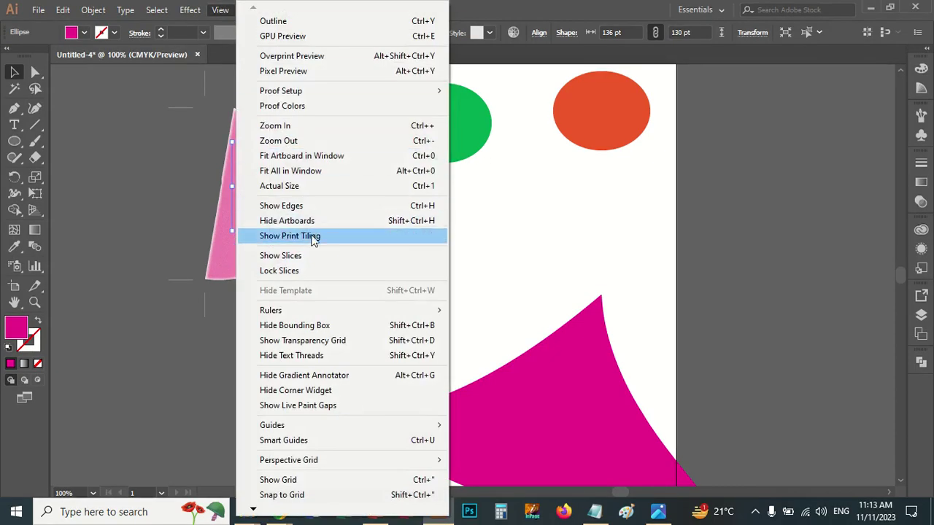
click(309, 206)
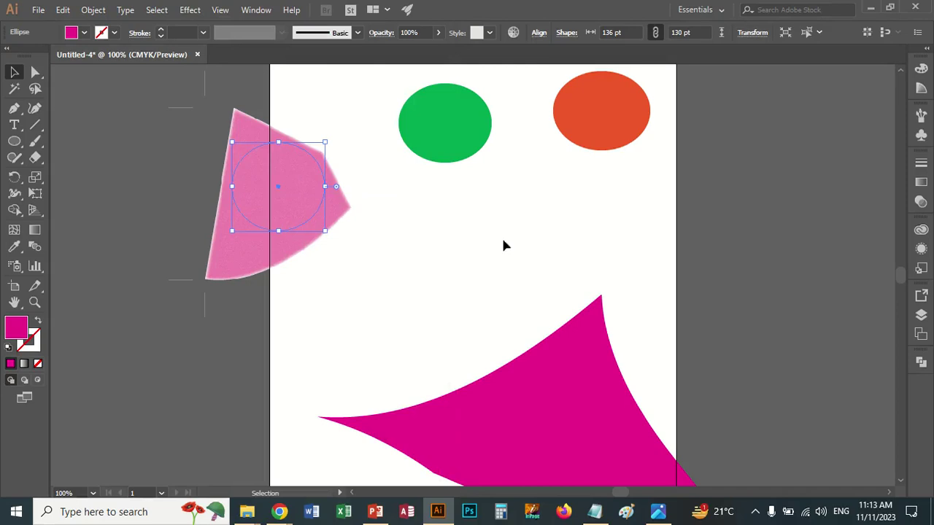
Move the magenta curved shape higher on the artboard and look through View > Guides
drag(531, 432, 525, 252)
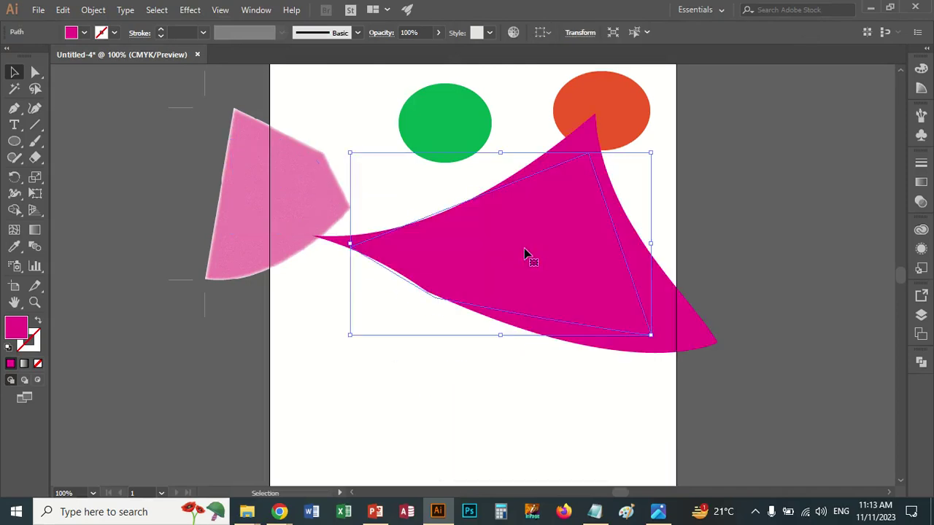
click(220, 10)
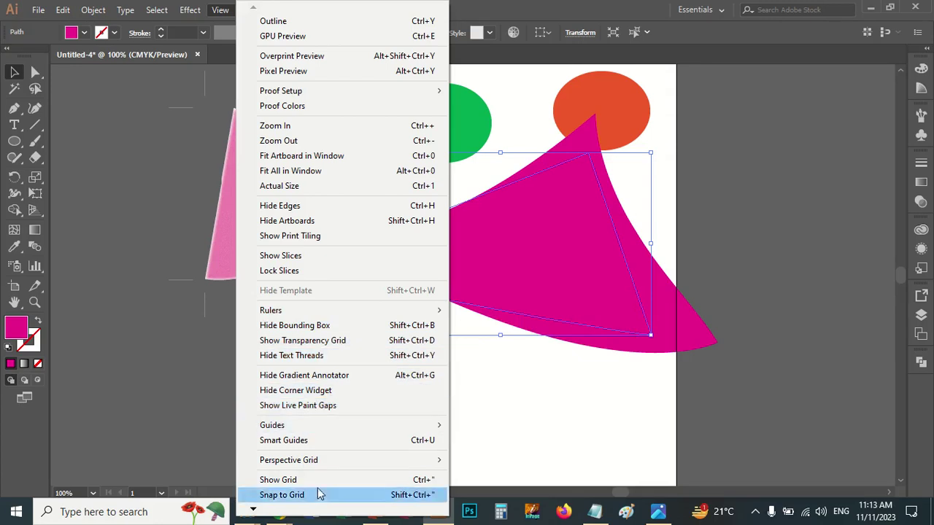
mouse_move(336, 425)
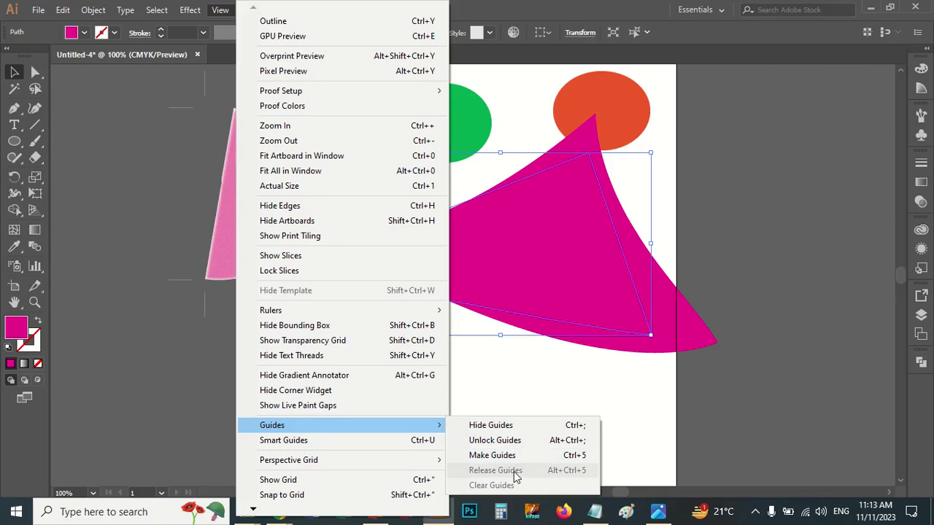
click(504, 374)
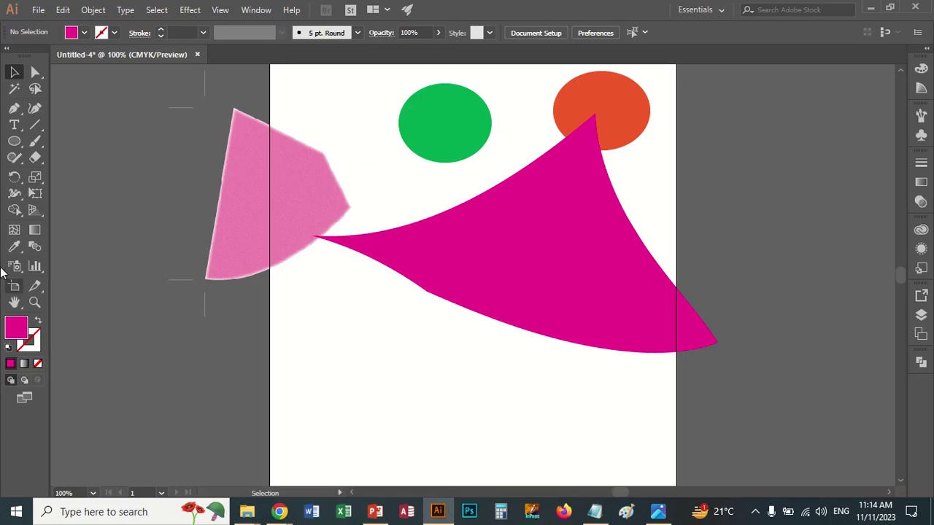
Turn on rulers with Ctrl+R and drag guides out across the artboard
key(ctrl+r)
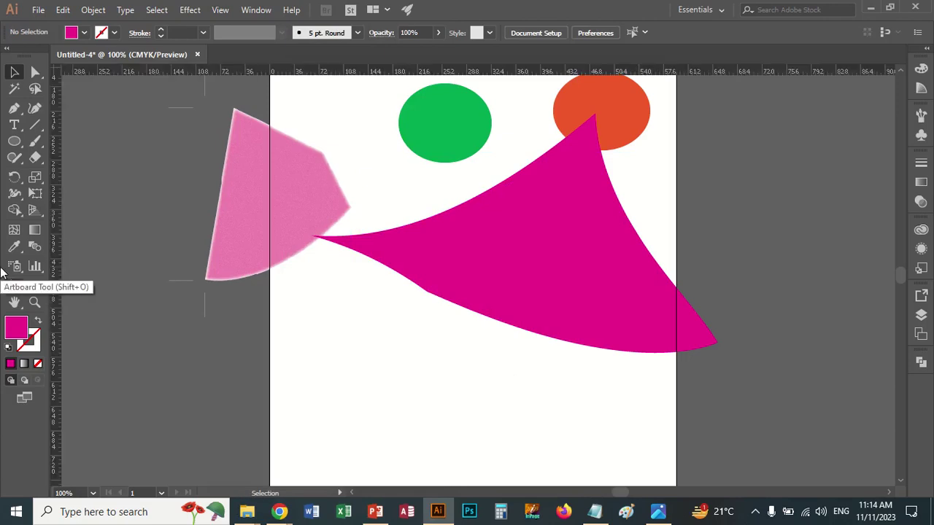
drag(259, 73, 301, 74)
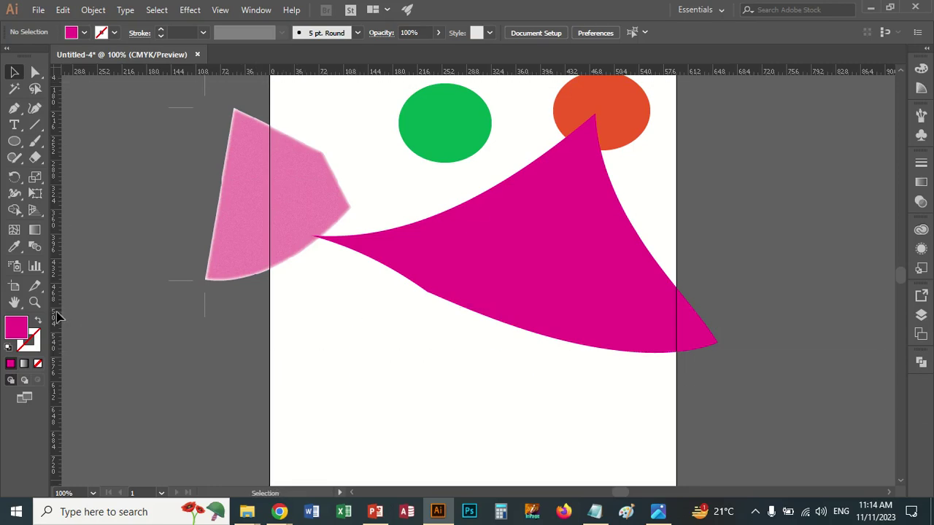
drag(57, 318, 376, 368)
key(ctrl+semicolon)
key(ctrl+semicolon)
key(ctrl+semicolon)
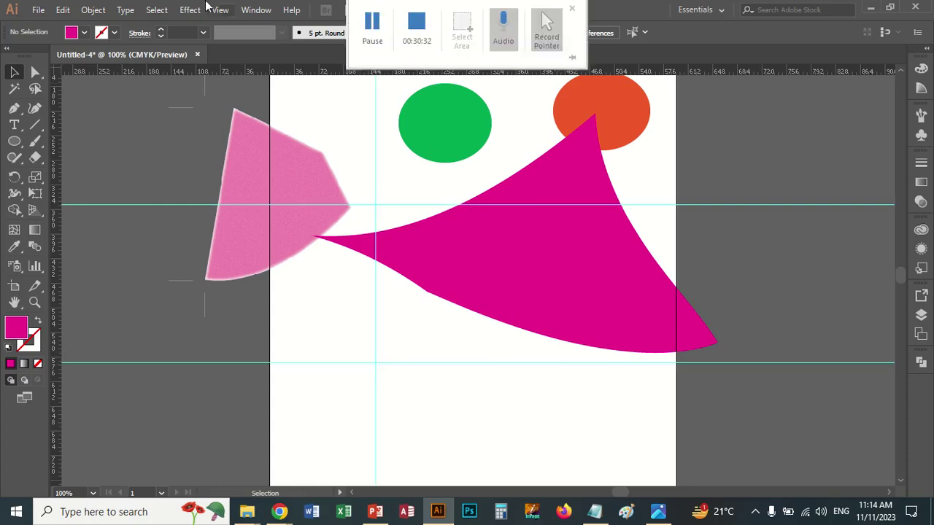
click(220, 9)
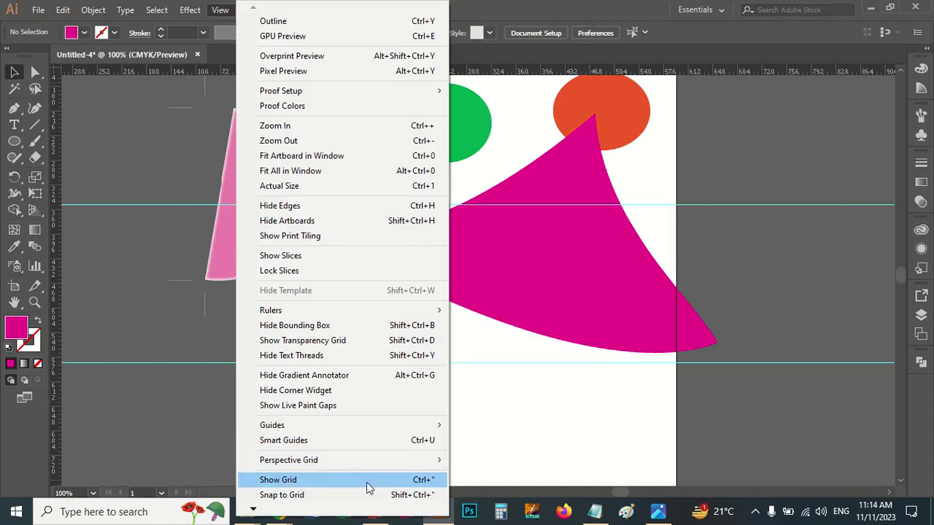
Show the document grid, toggle it with Ctrl+' several times, and hide guides with Ctrl+;
click(368, 486)
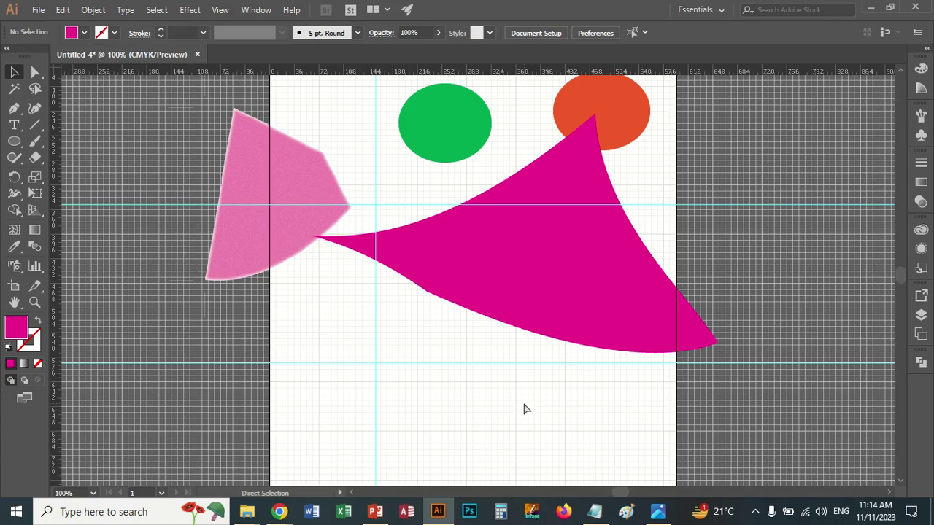
key(a)
key(ctrl+apostrophe)
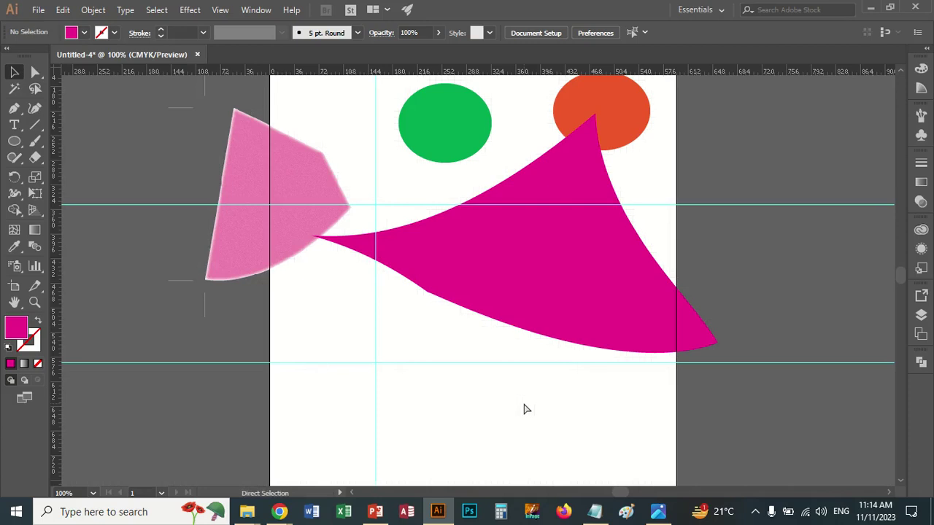
key(ctrl+apostrophe)
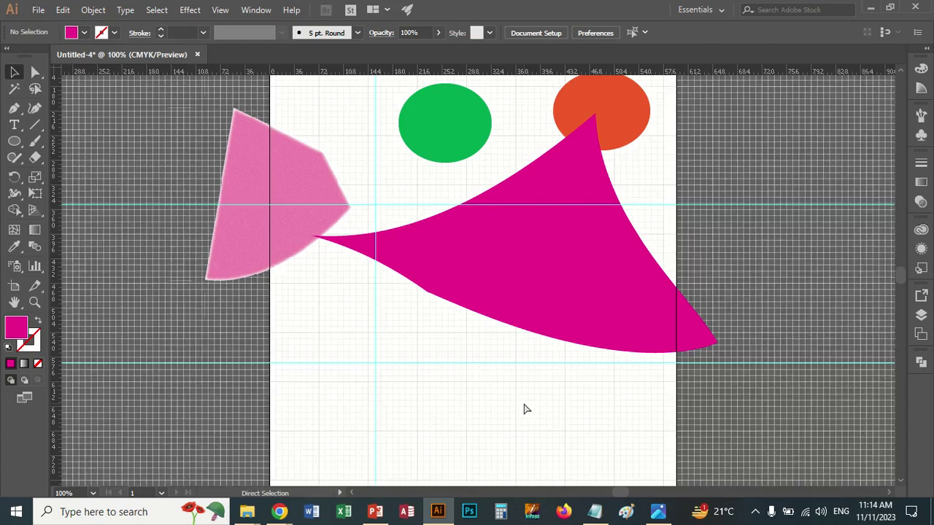
key(ctrl+apostrophe)
key(ctrl+apostrophe)
key(ctrl+apostrophe)
key(ctrl+semicolon)
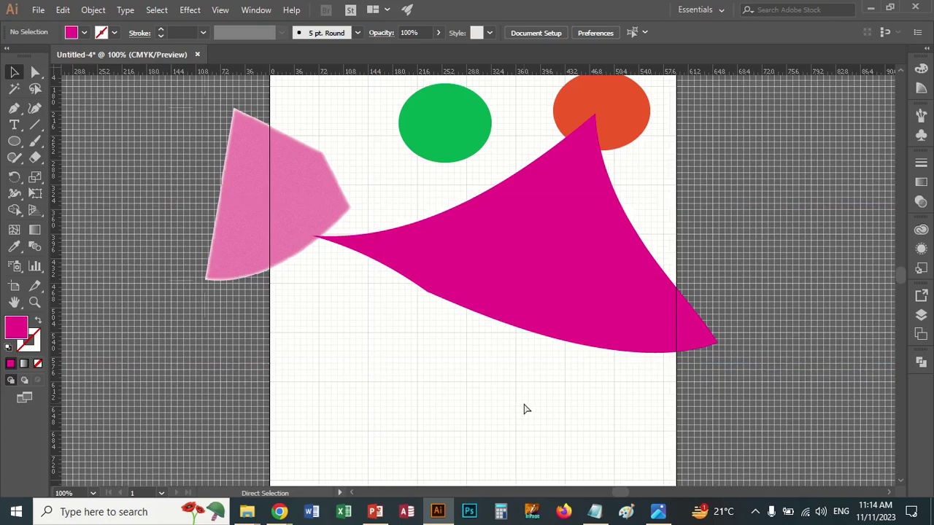
key(ctrl+apostrophe)
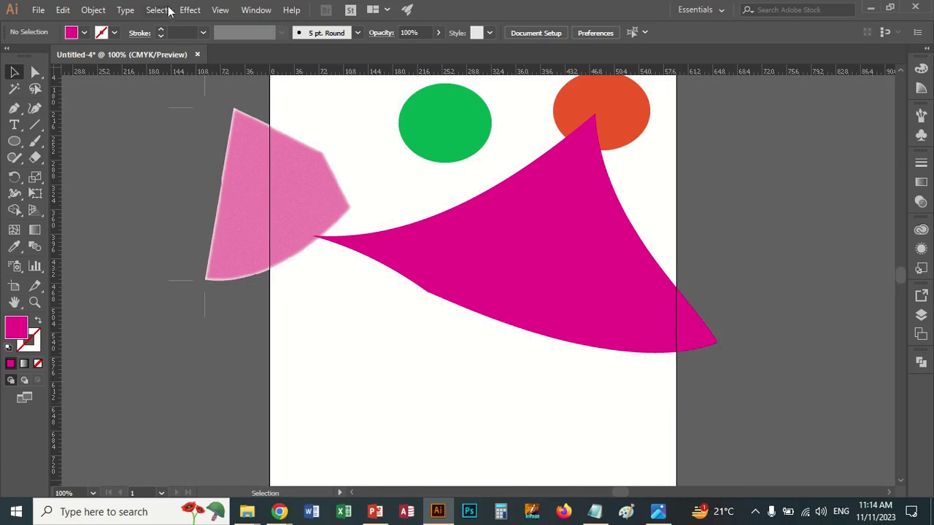
click(219, 9)
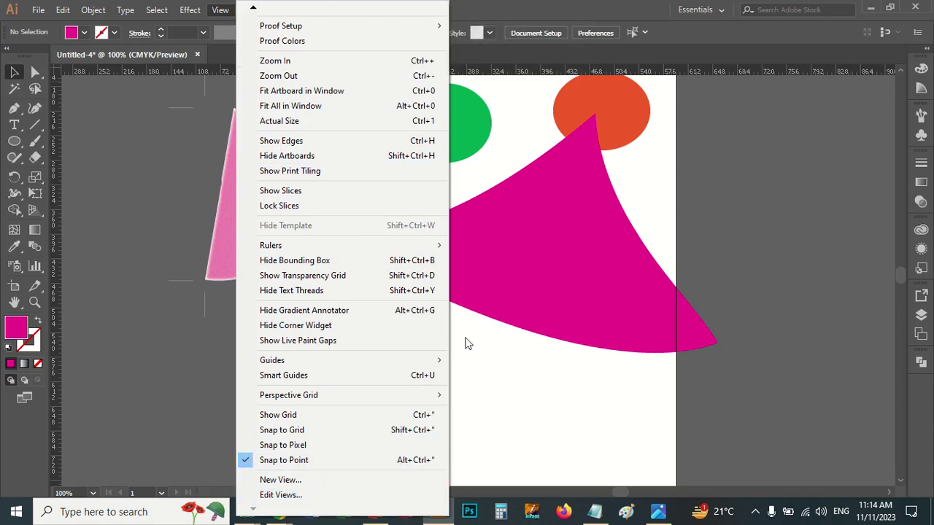
Move the magenta shape up-left and the blurred pink shape onto the artboard, then browse Effect, View and Window menus
click(501, 300)
drag(502, 294, 446, 273)
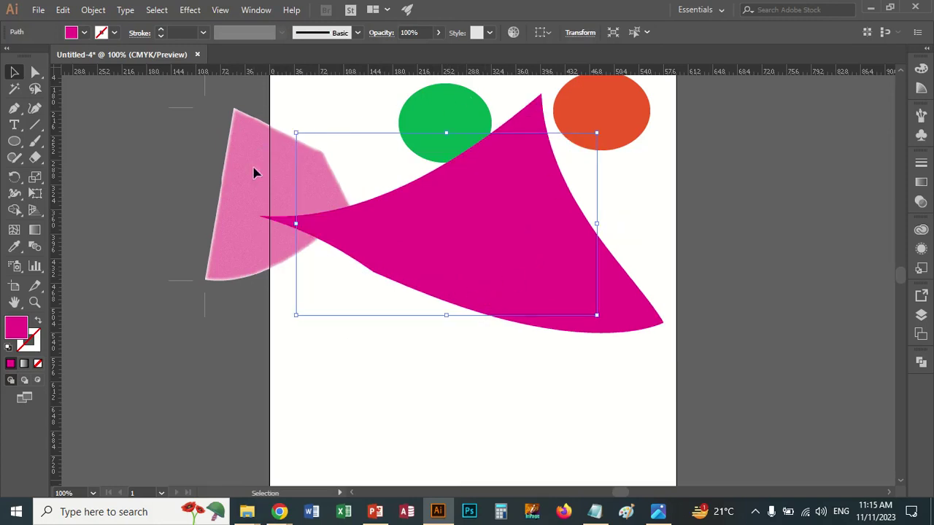
drag(255, 173, 393, 320)
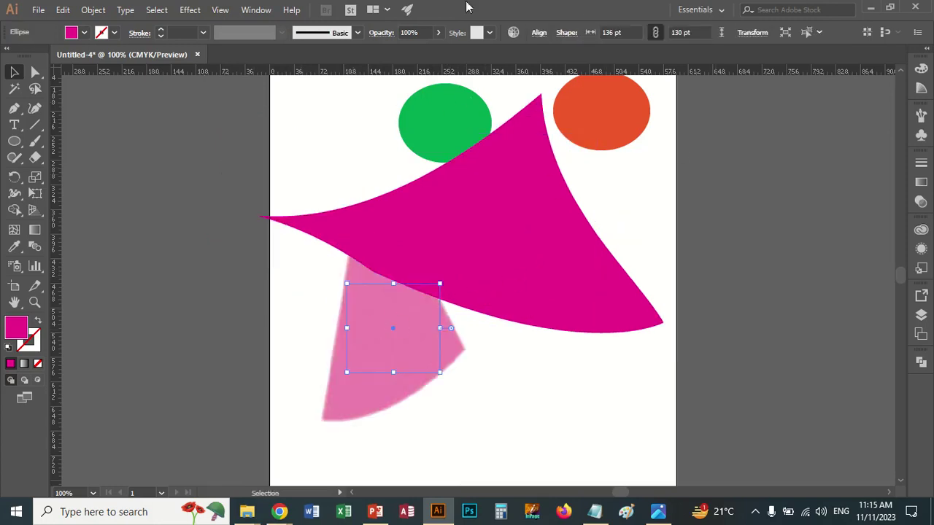
click(190, 10)
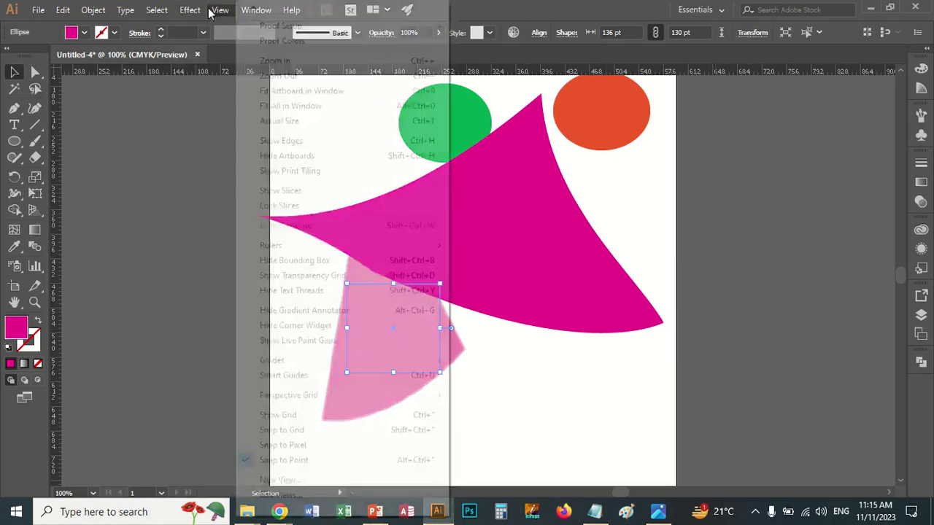
click(219, 10)
click(255, 10)
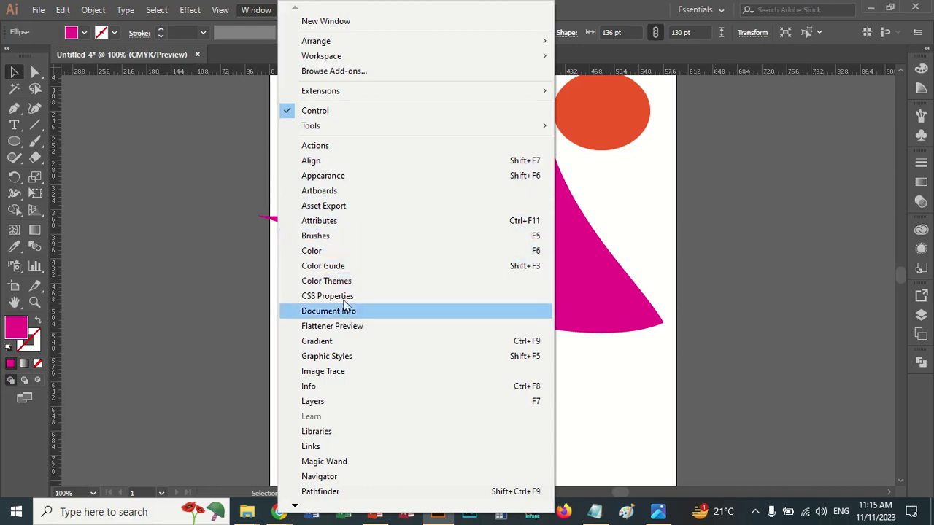
Bring up the Color, Document Info and Layers panels in turn from the Window menu
click(325, 251)
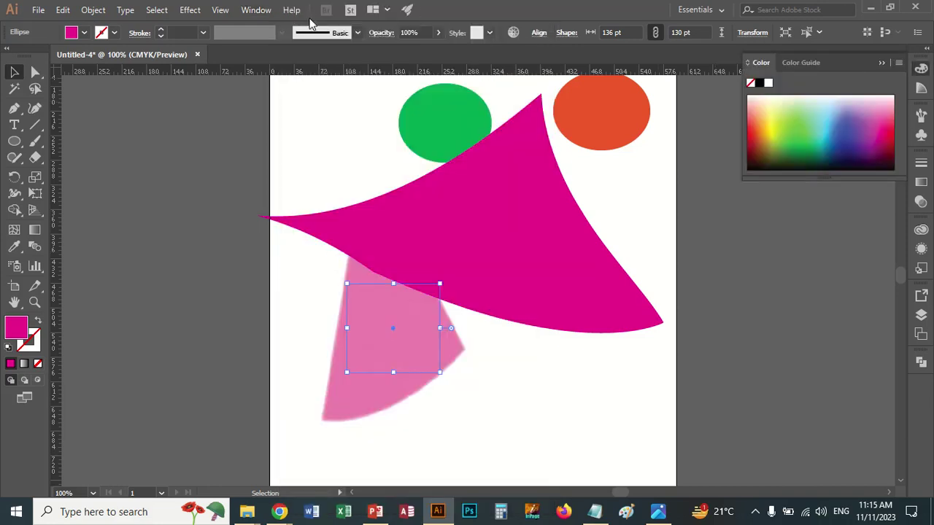
click(256, 10)
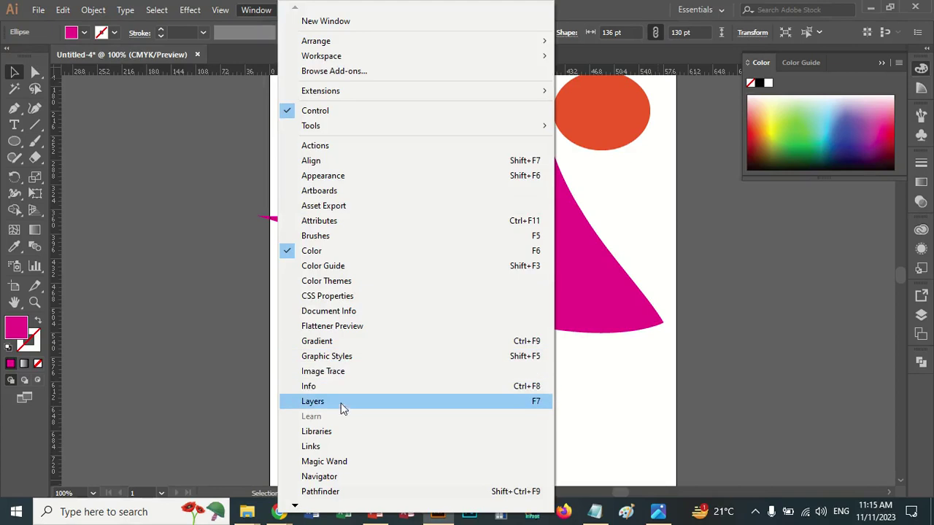
click(334, 313)
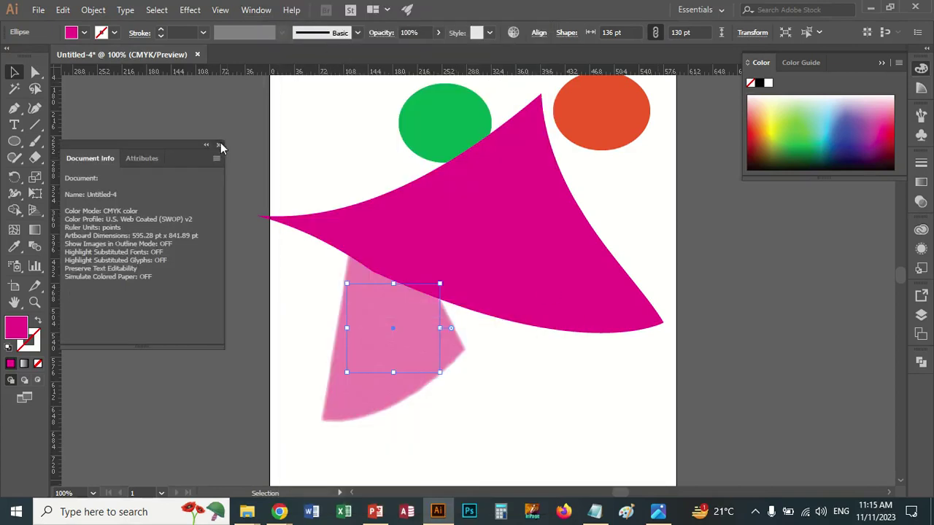
click(218, 144)
click(256, 10)
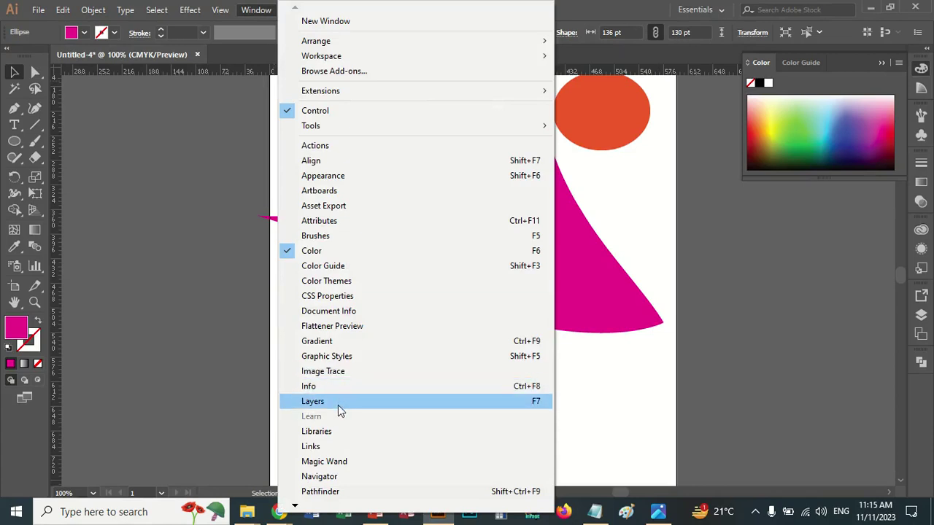
click(338, 402)
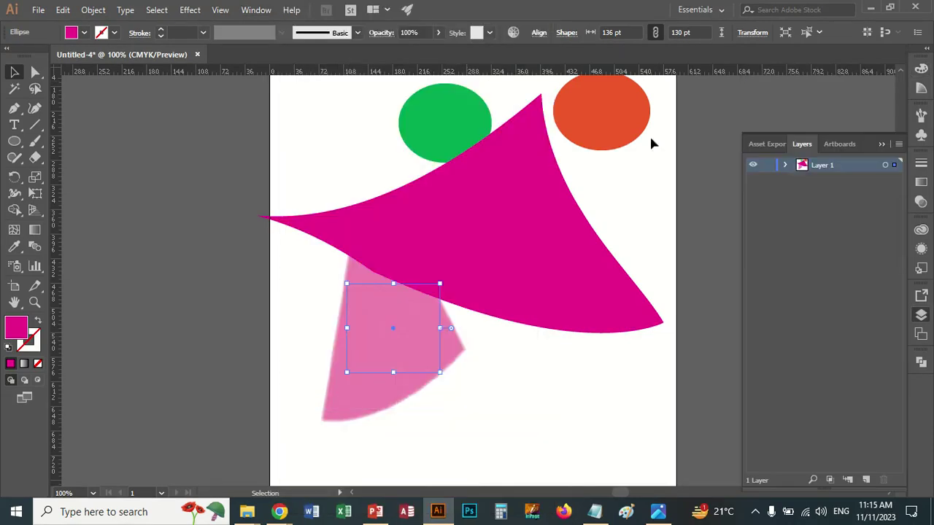
Show the Libraries panel, then deselect everything on the artboard
click(254, 10)
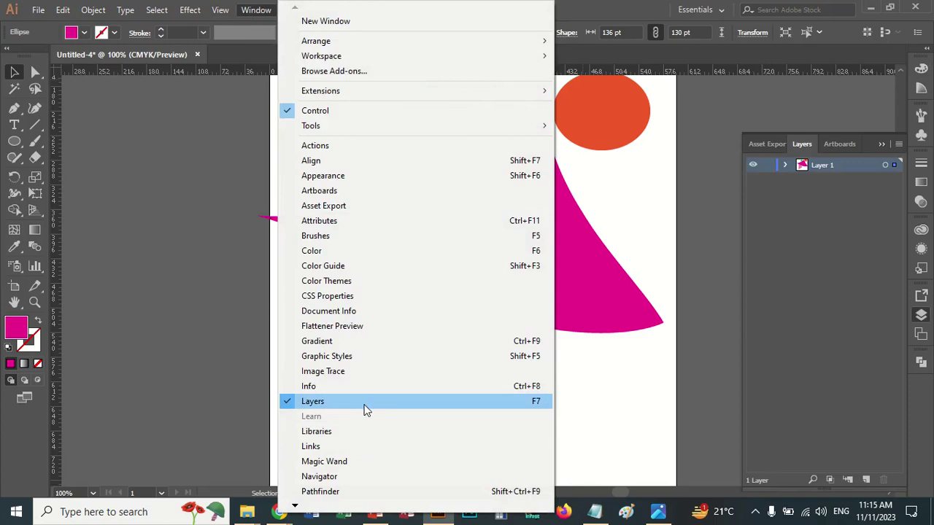
click(359, 432)
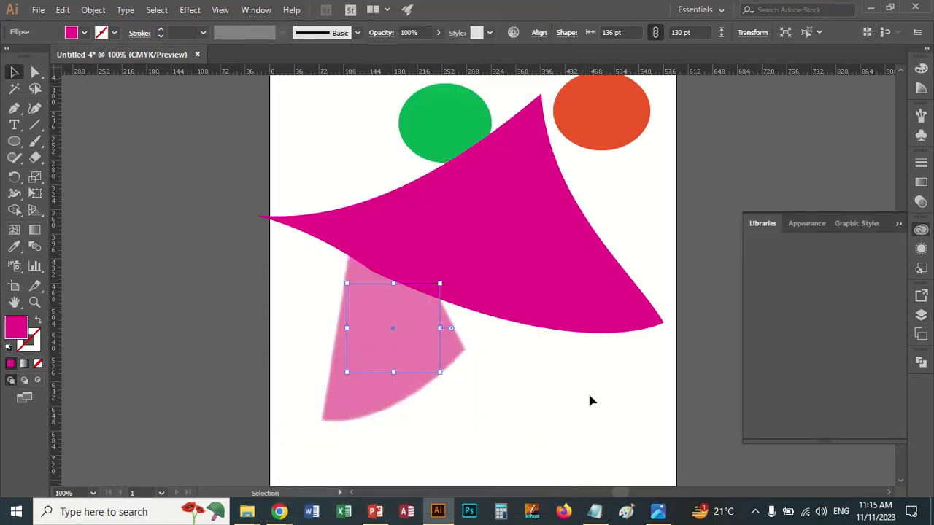
click(259, 11)
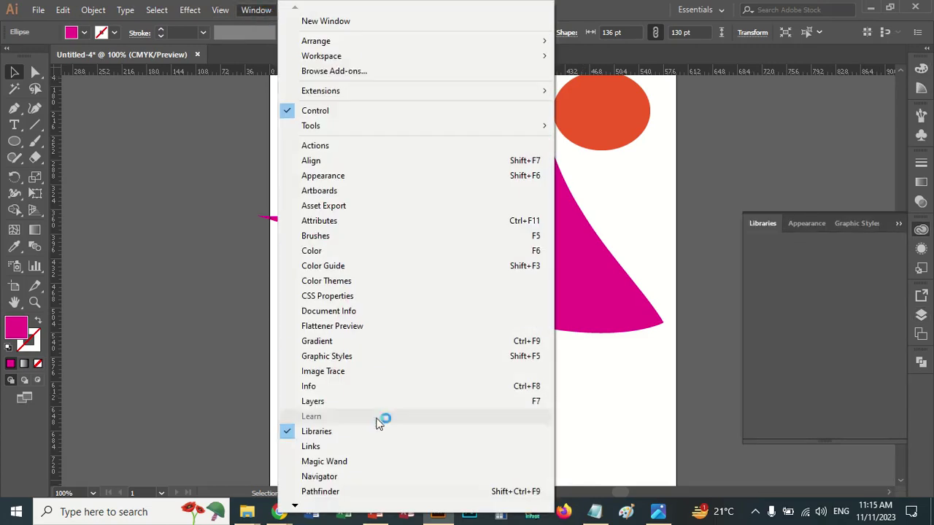
key(Escape)
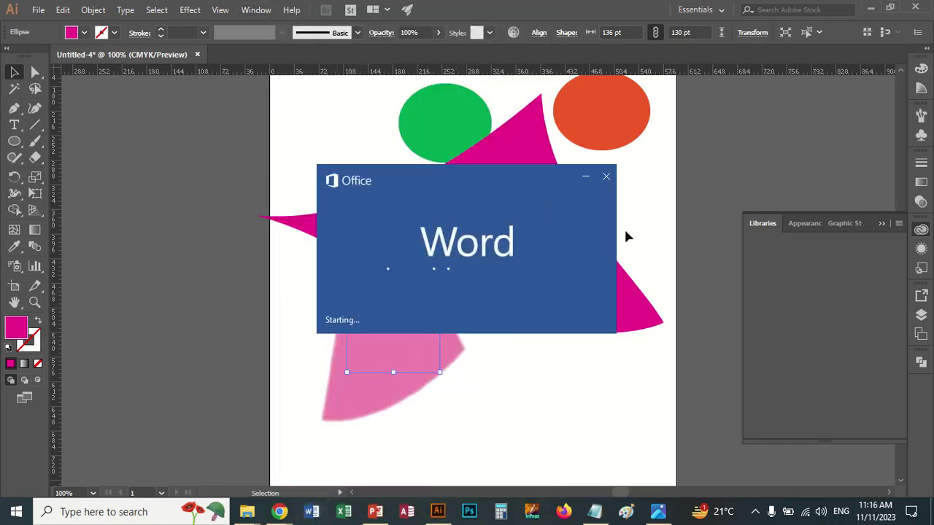
click(646, 263)
click(255, 10)
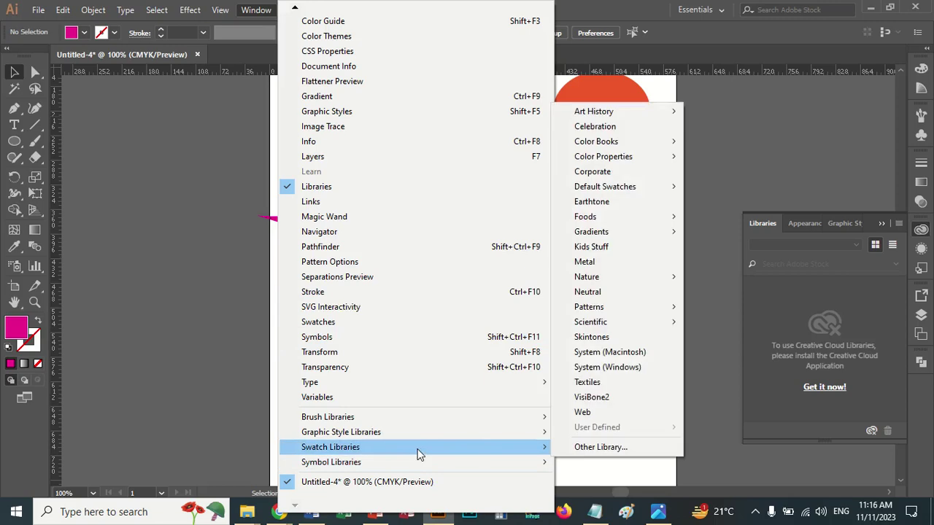
mouse_move(330, 447)
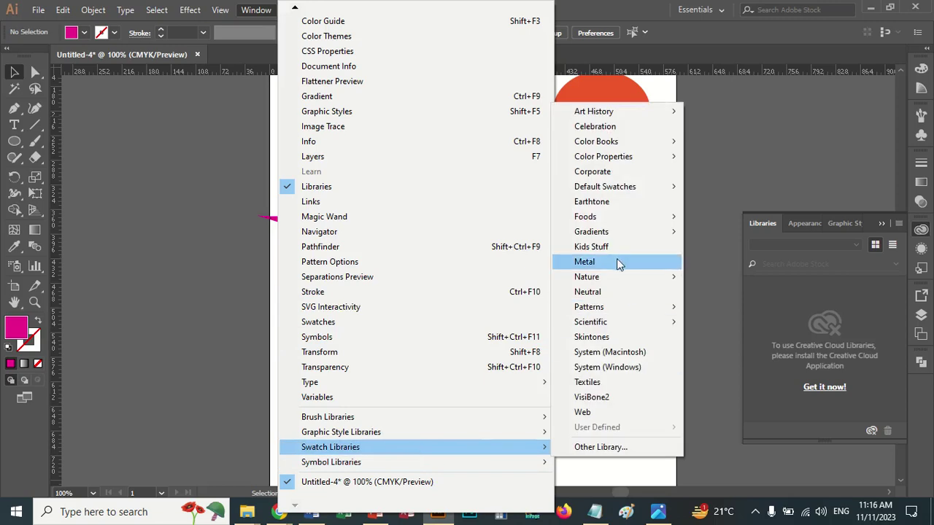
Open the Kids Stuff swatch library and add two of its colour groups to the Swatches panel
click(609, 249)
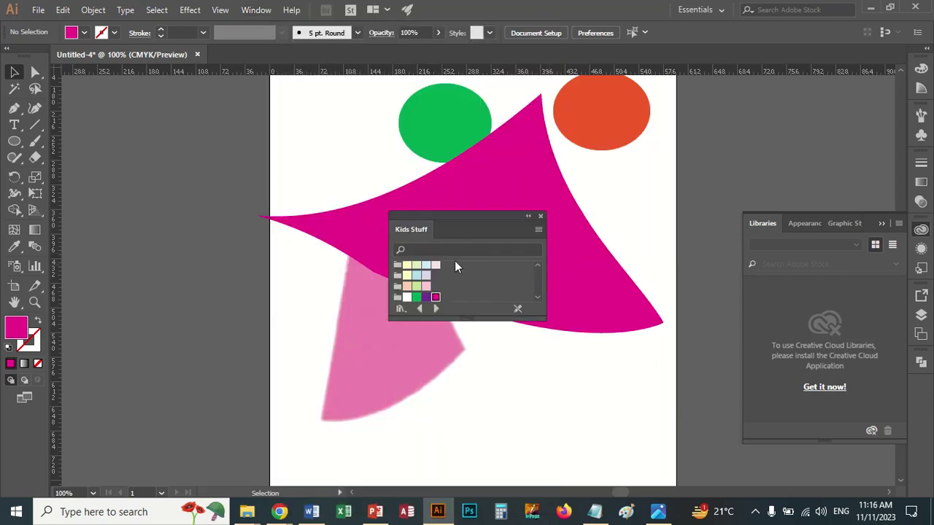
click(426, 275)
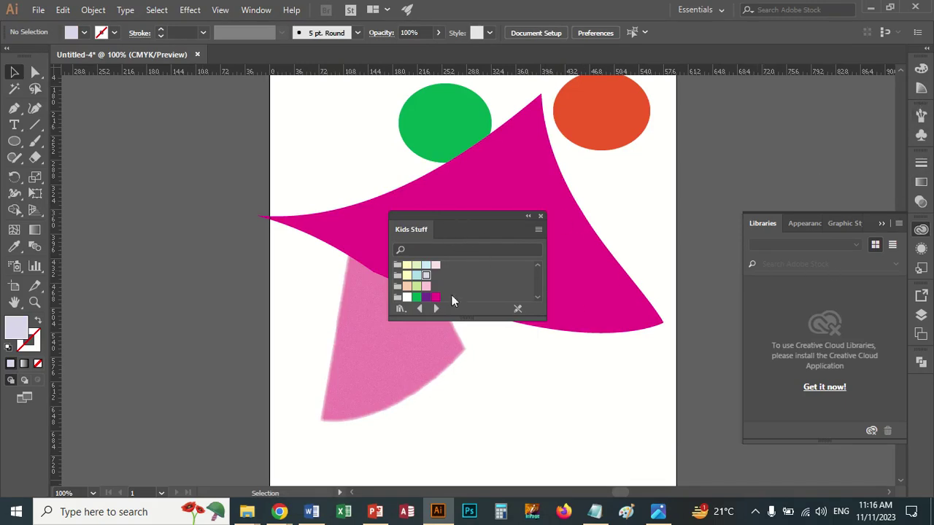
click(256, 10)
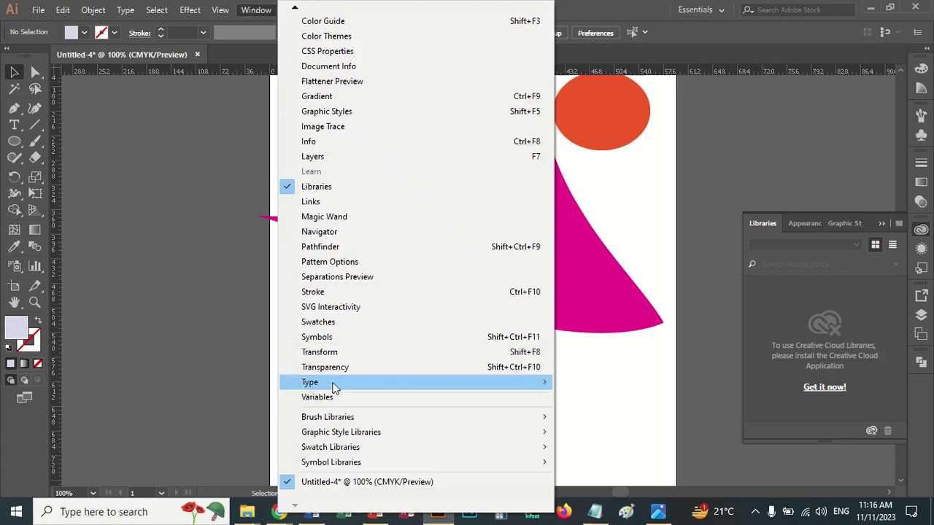
click(321, 322)
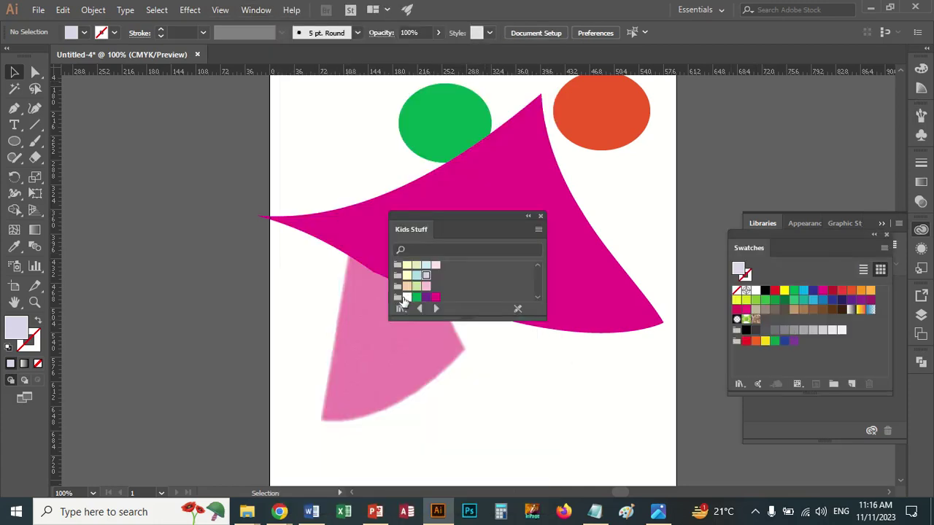
drag(404, 302, 753, 361)
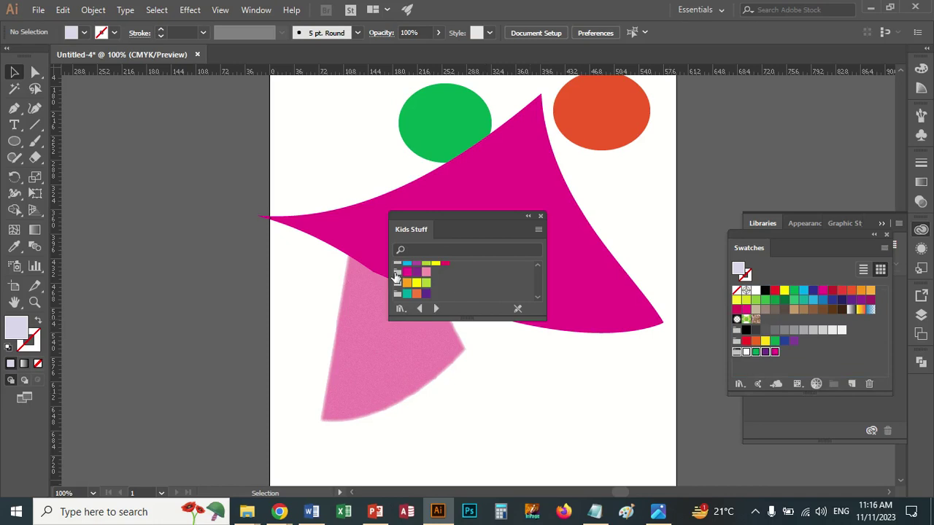
drag(395, 274, 753, 369)
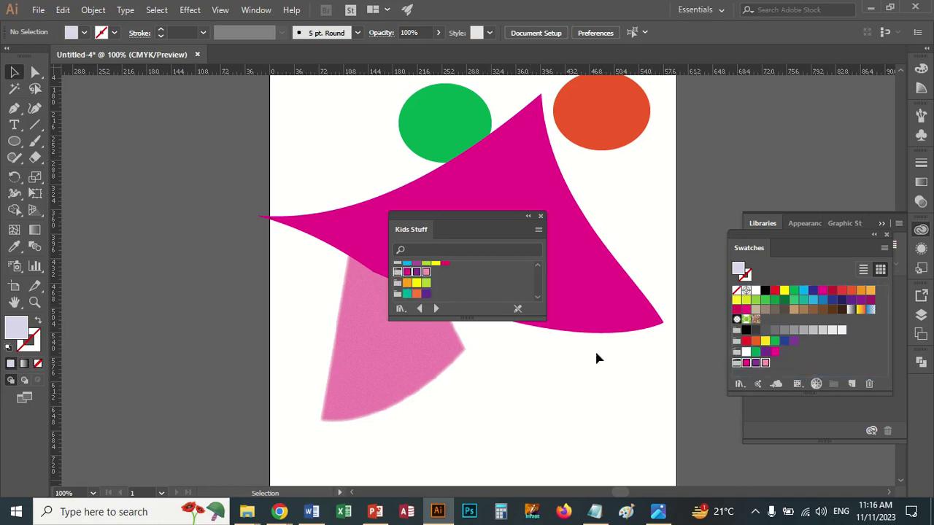
Fill the large warped shape with the orange swatch, then deselect it
click(775, 352)
click(586, 264)
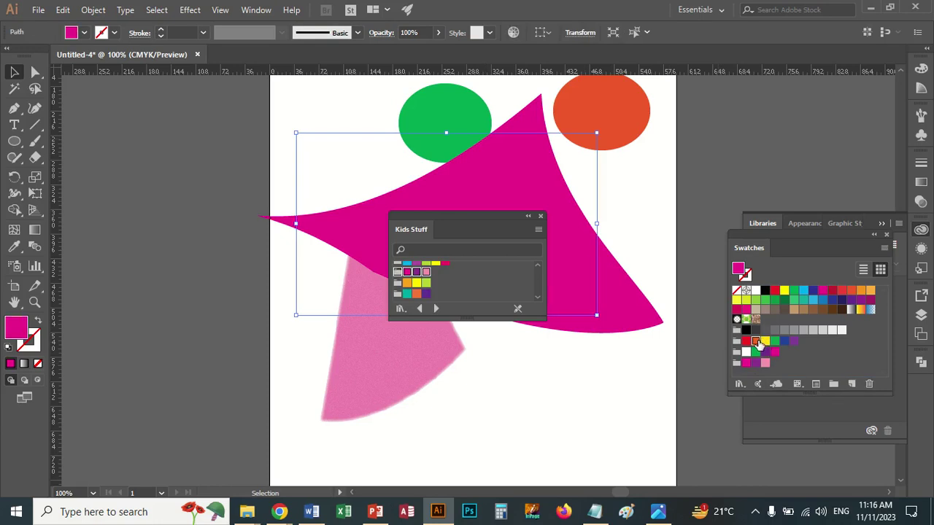
click(759, 343)
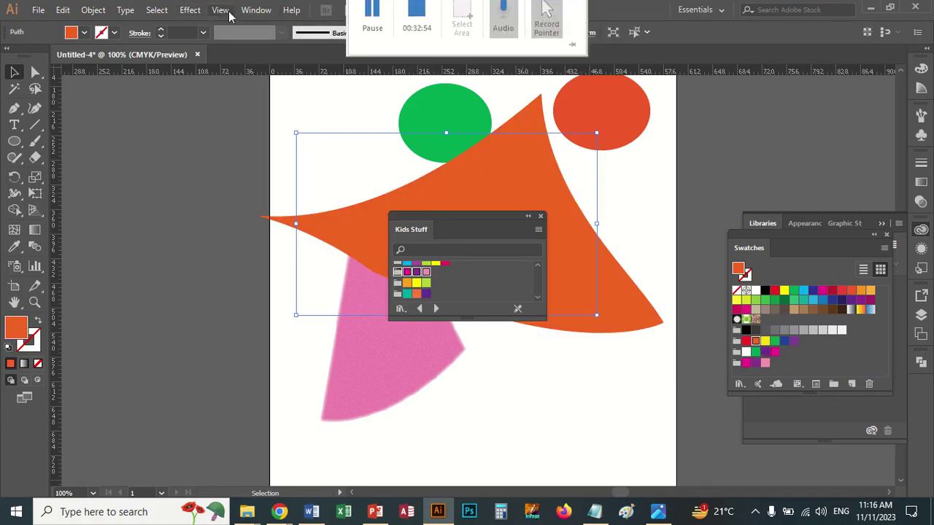
click(256, 10)
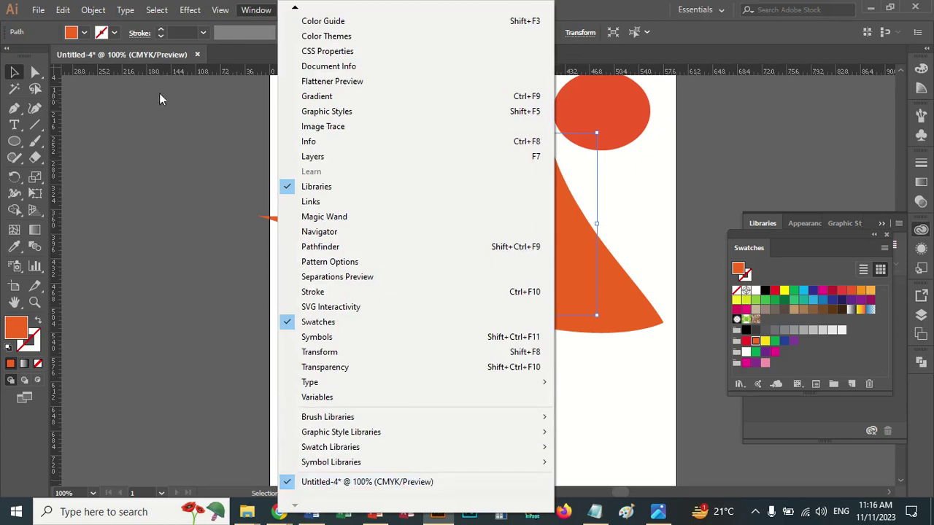
click(173, 124)
click(292, 10)
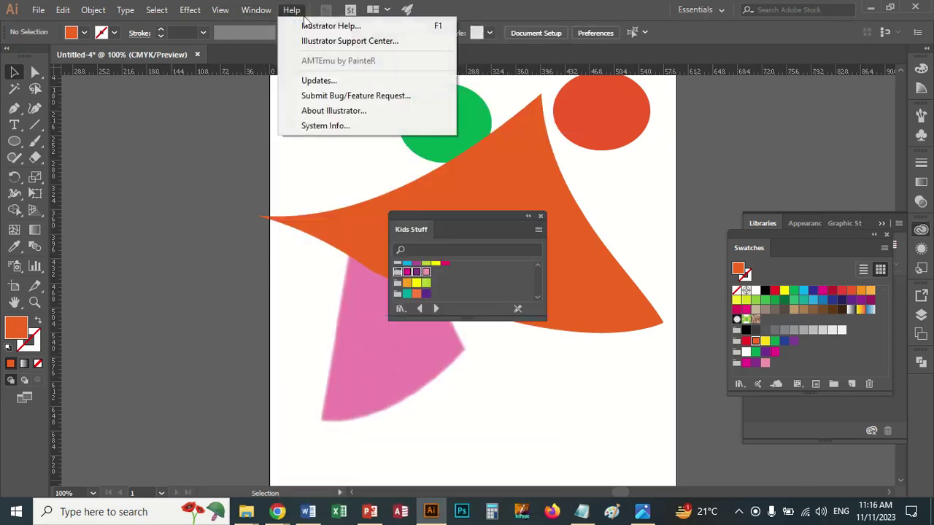
Open Illustrator Help on helpx.adobe.com in Edge, then return to Illustrator
key(Escape)
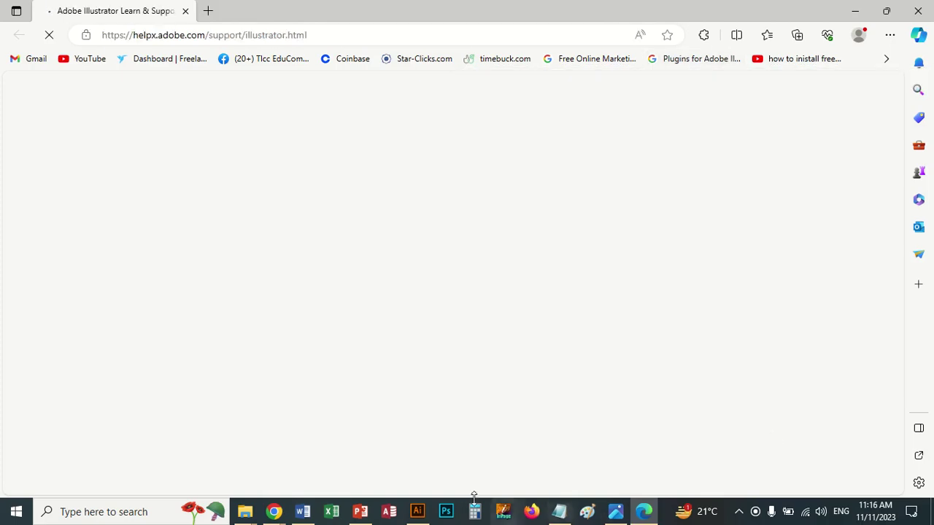
click(419, 512)
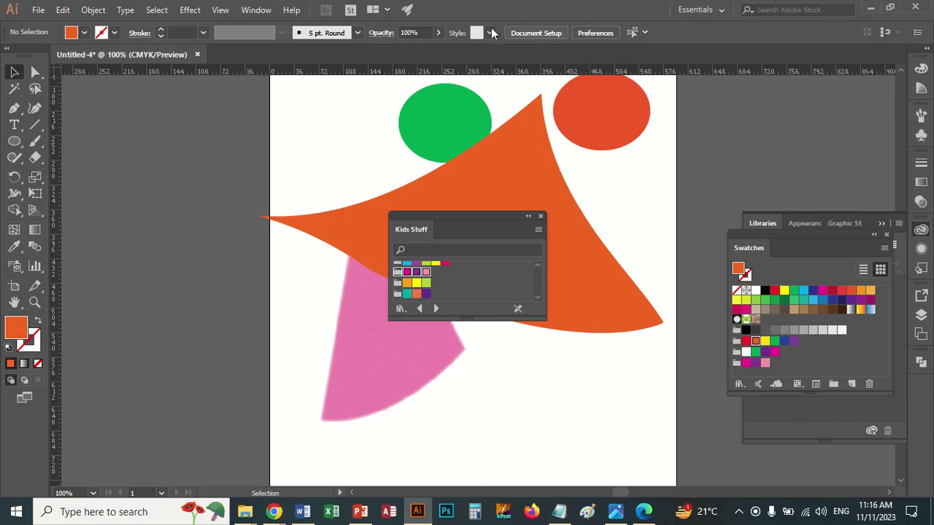
Try the Pen, Magic Wand and Selection tools, then float the Swatches panel out of the dock
click(15, 108)
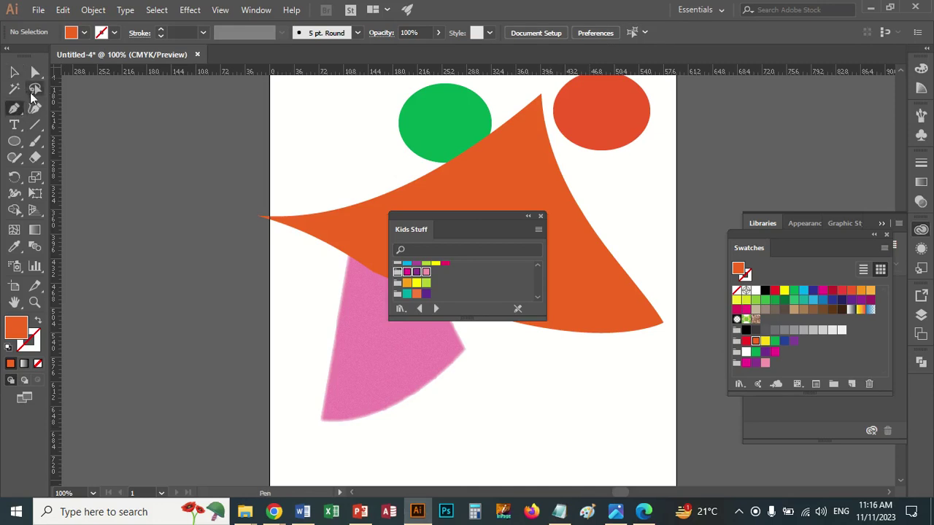
click(15, 89)
click(15, 72)
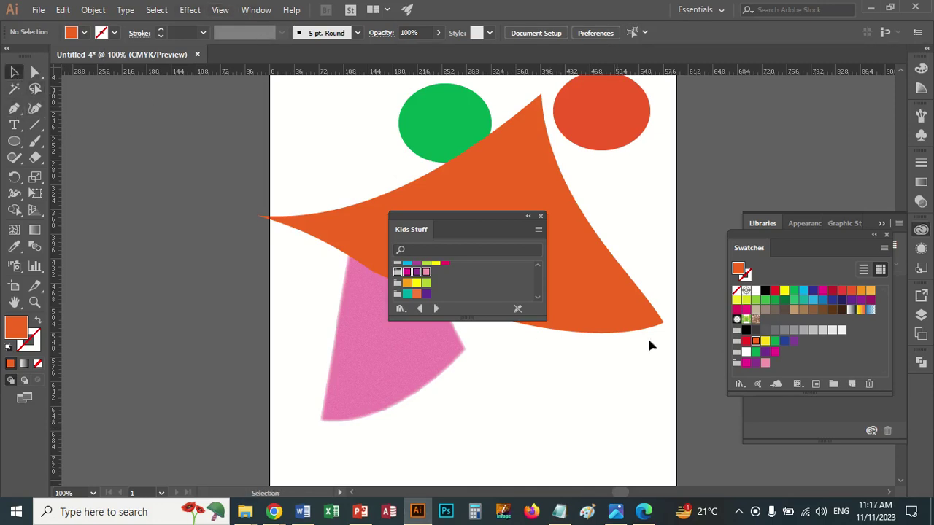
mouse_move(814, 234)
mouse_down()
mouse_move(702, 191)
mouse_move(697, 149)
mouse_up()
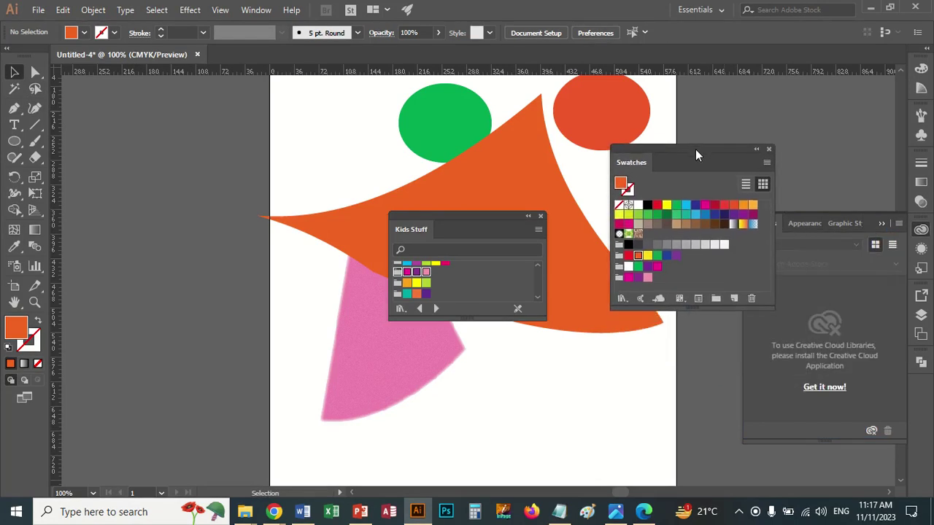